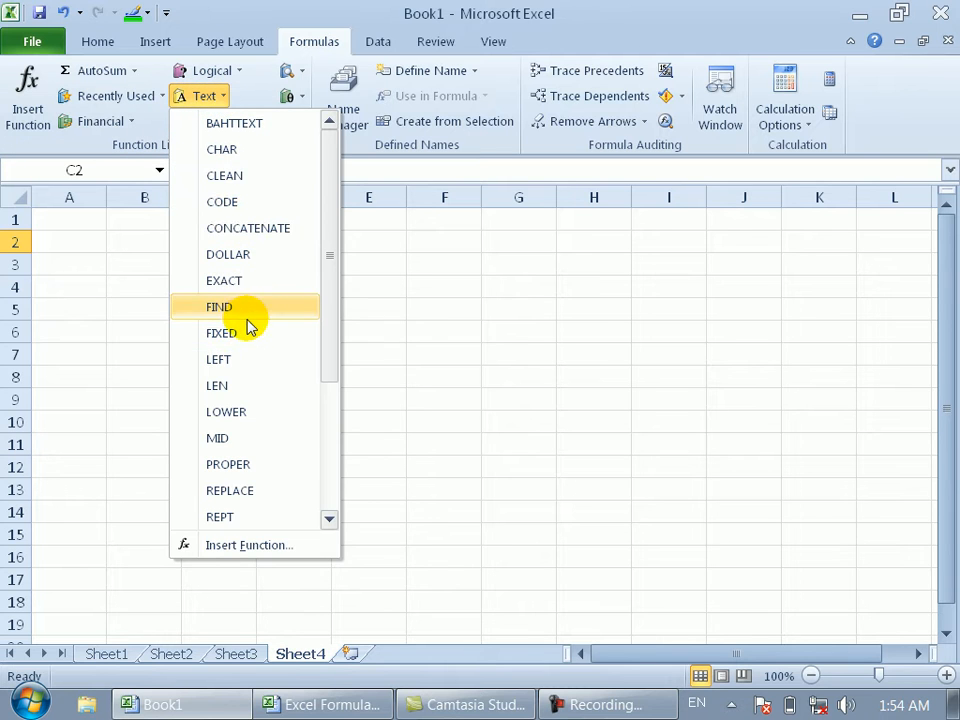
click(246, 310)
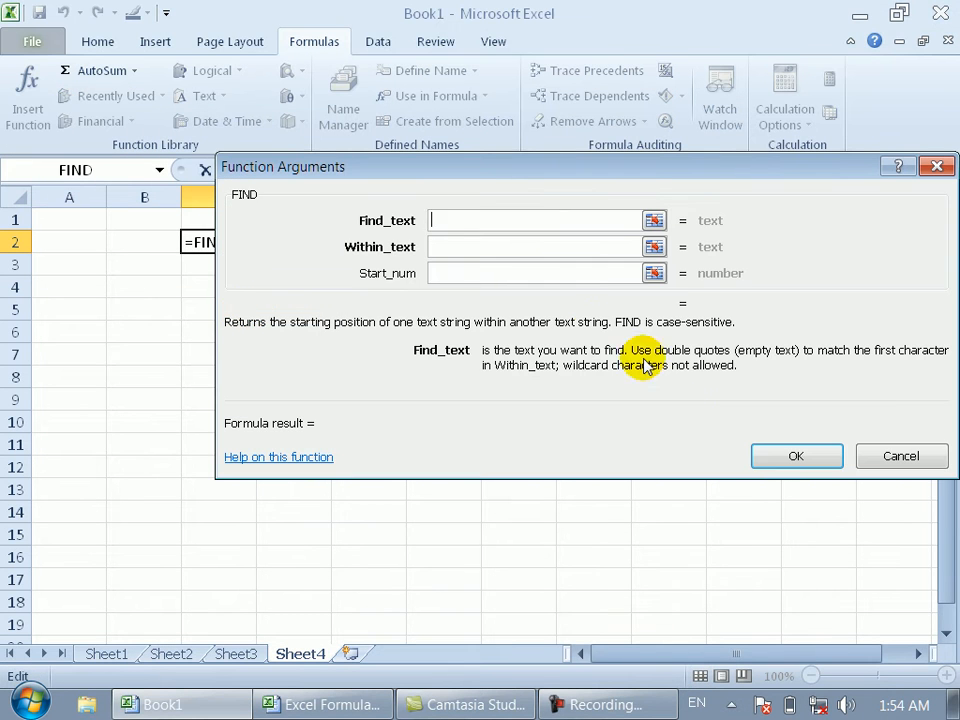
click(892, 462)
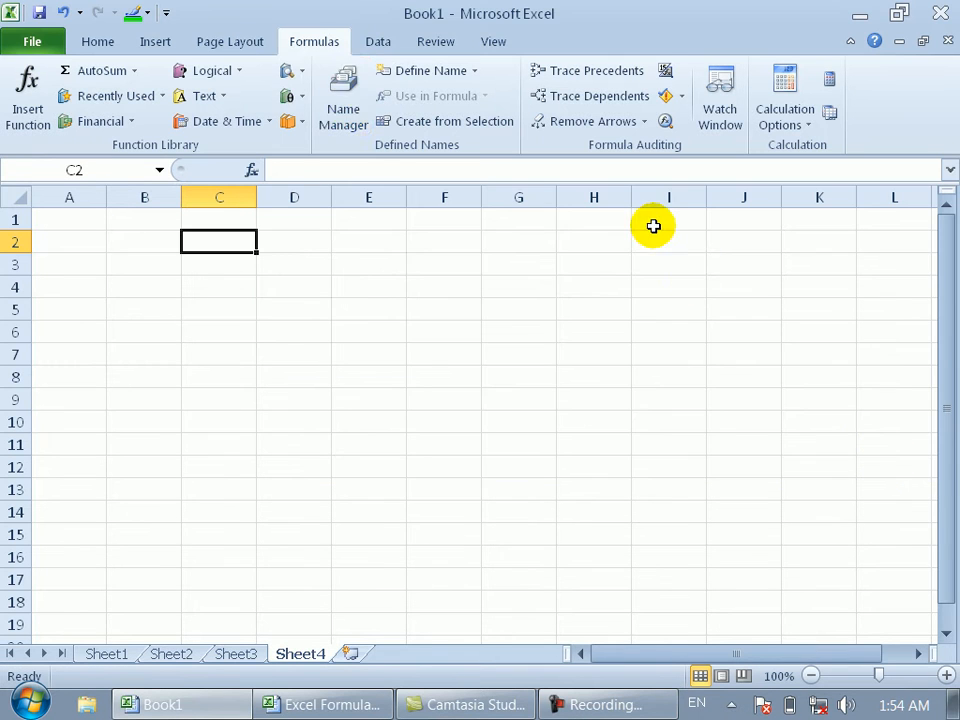
click(225, 92)
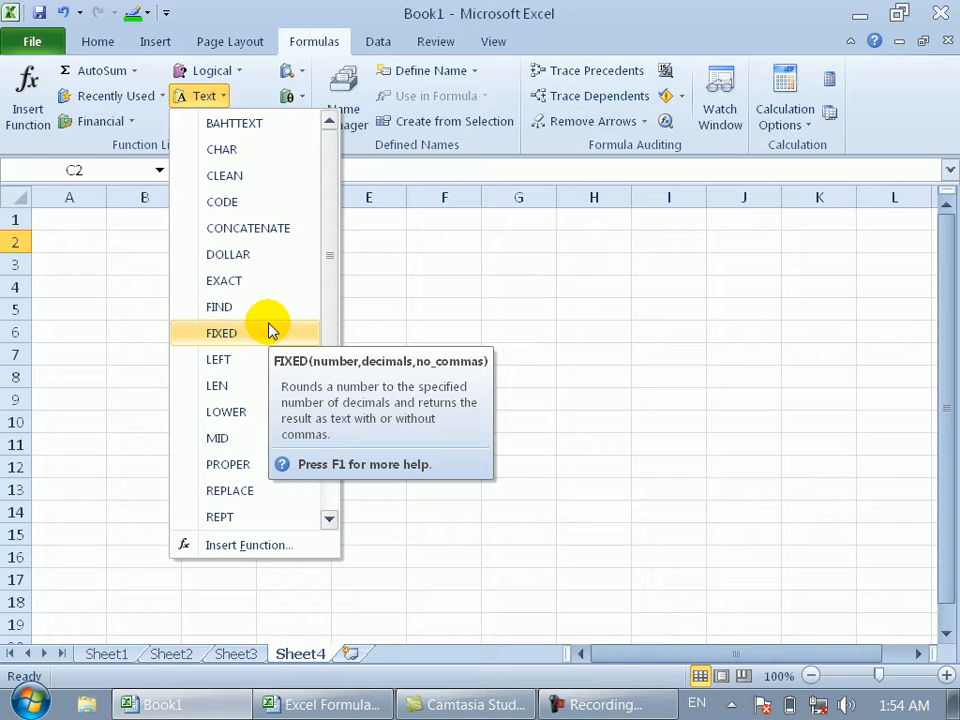
click(568, 303)
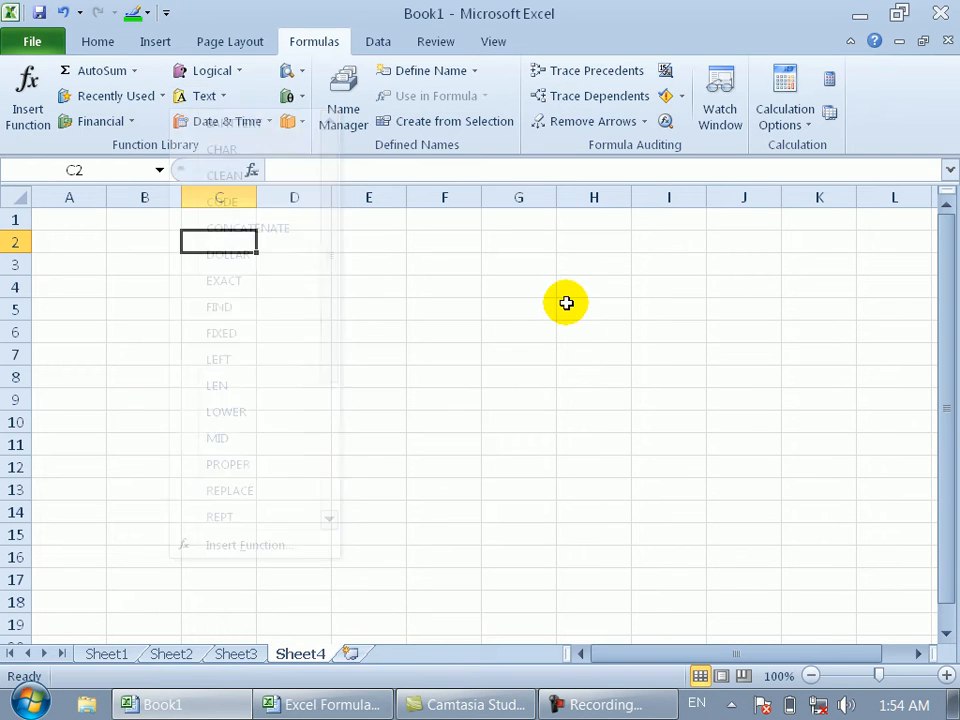
Widen column A to more than twice its width and enter the heading "fixd" in cell A1.
click(104, 224)
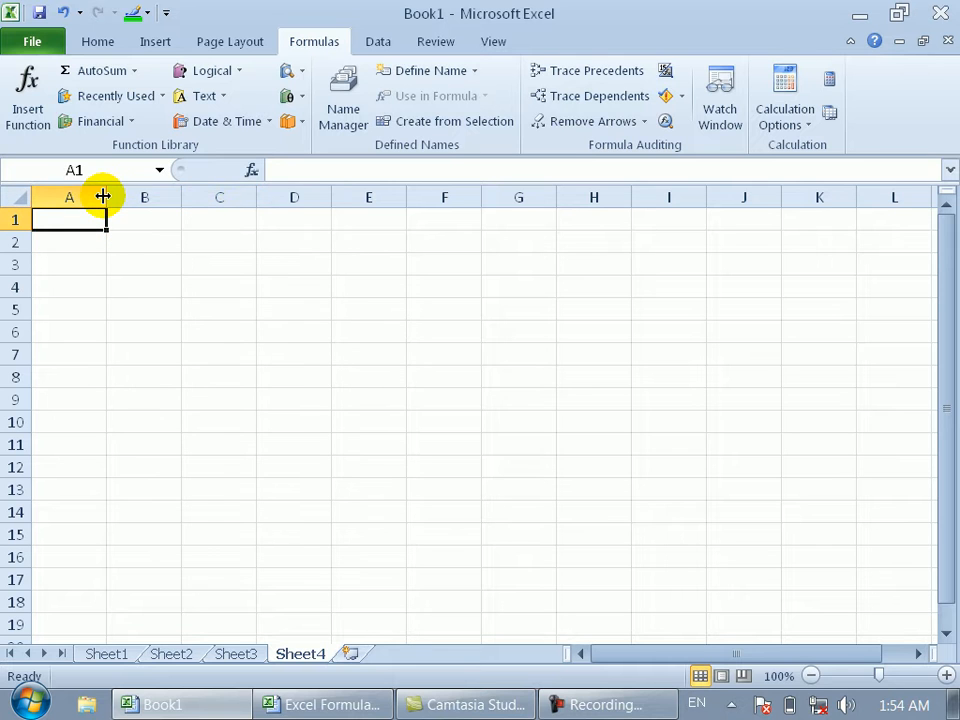
drag(106, 196, 210, 197)
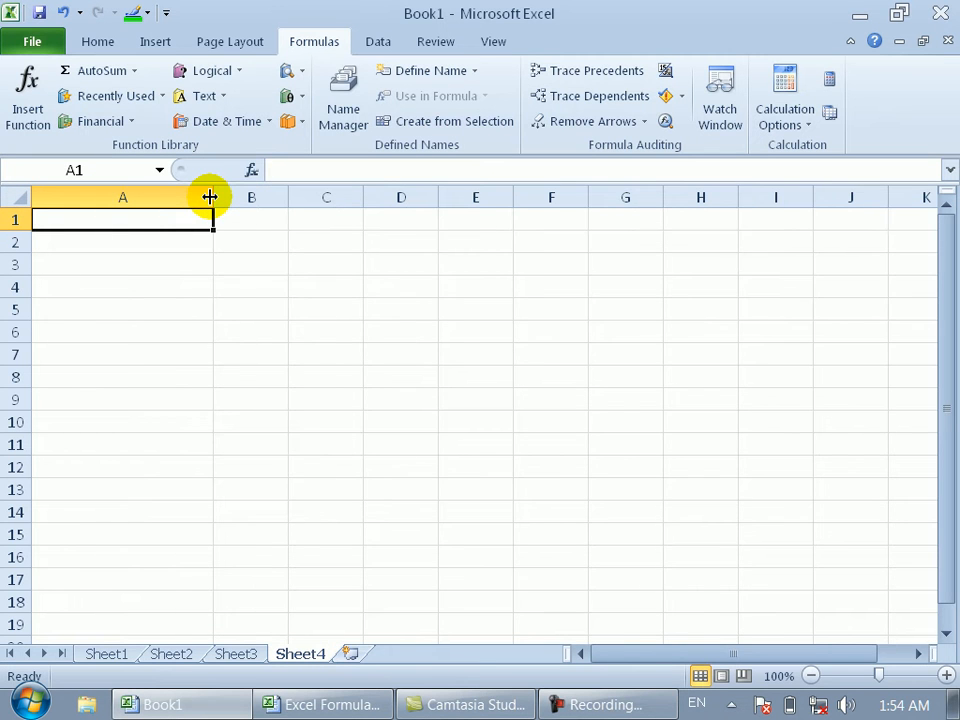
text(fixe)
key(BackSpace)
text(d)
key(Tab)
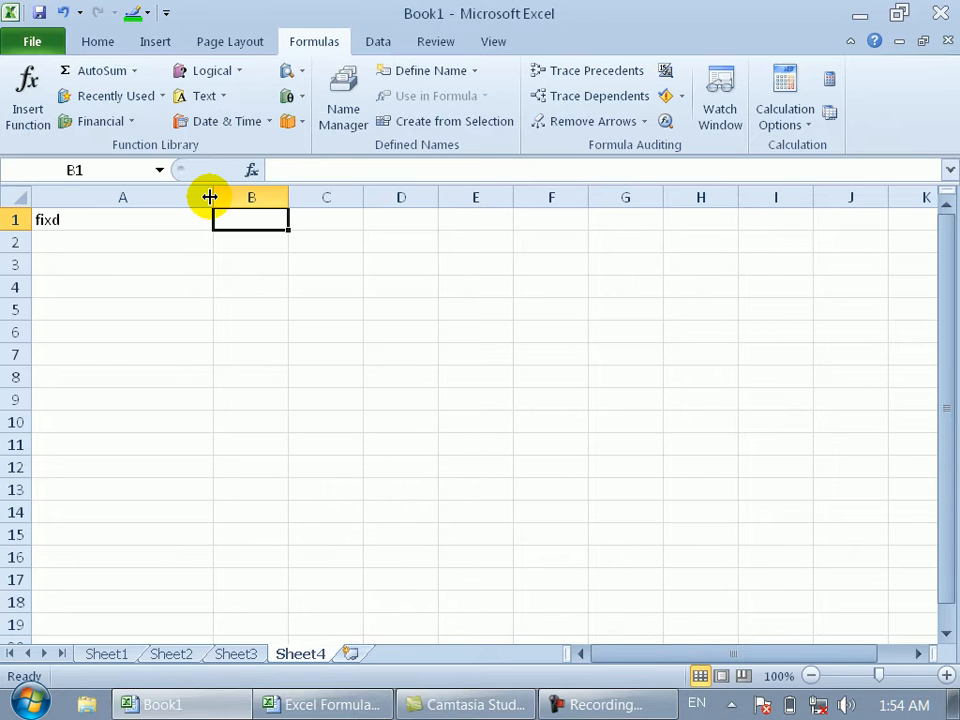
Enter the number 23.545 in cell A2 below the heading.
click(340, 221)
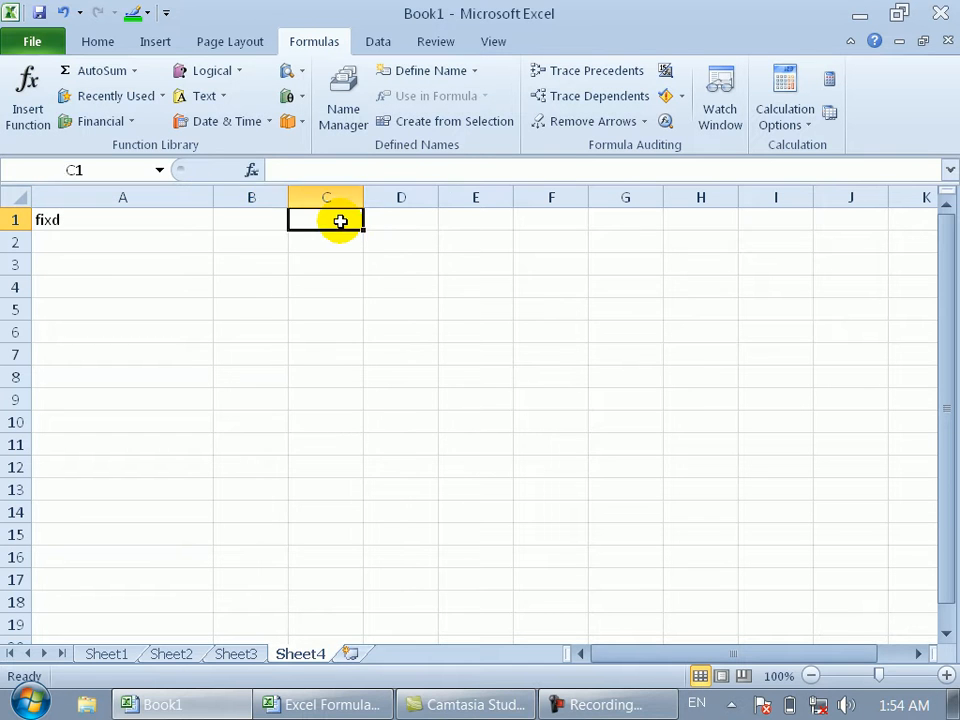
click(146, 243)
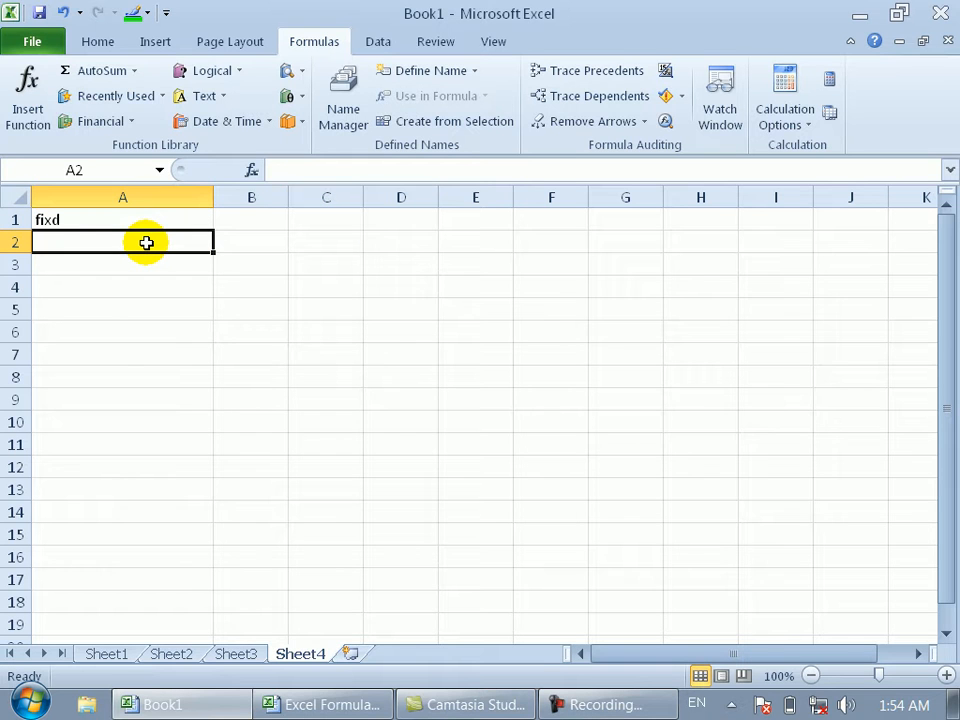
text(23)
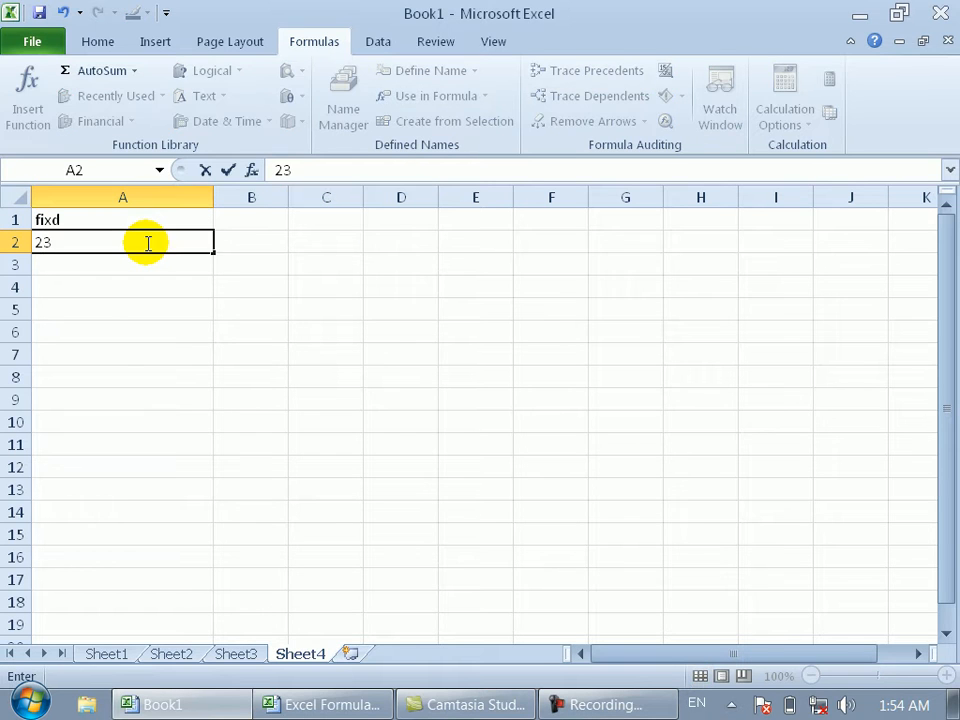
text(.54545)
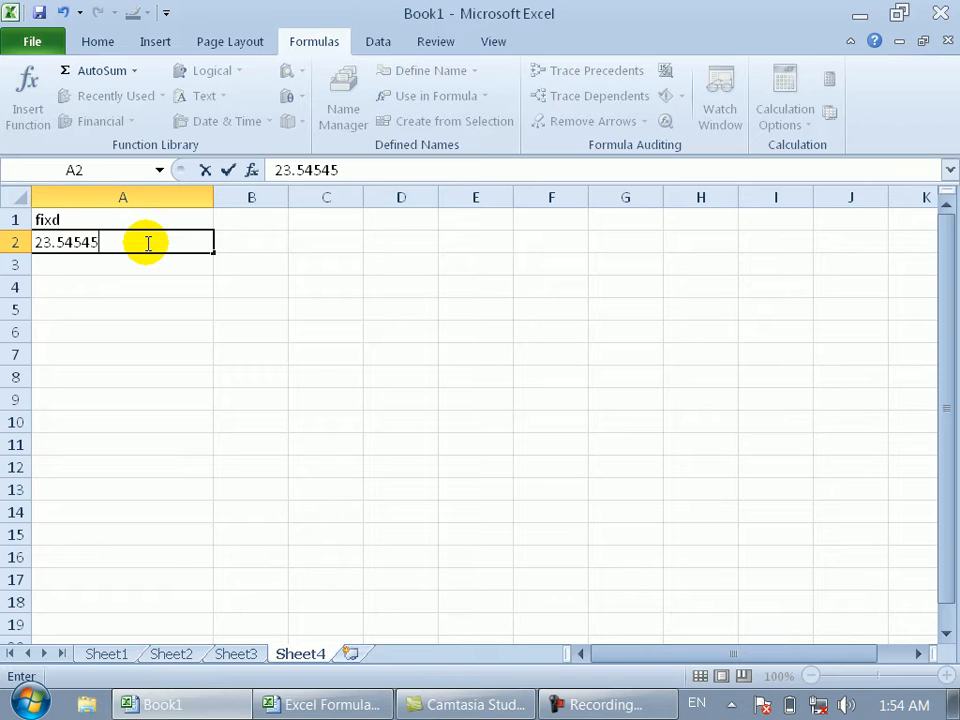
key(BackSpace)
key(BackSpace)
key(Tab)
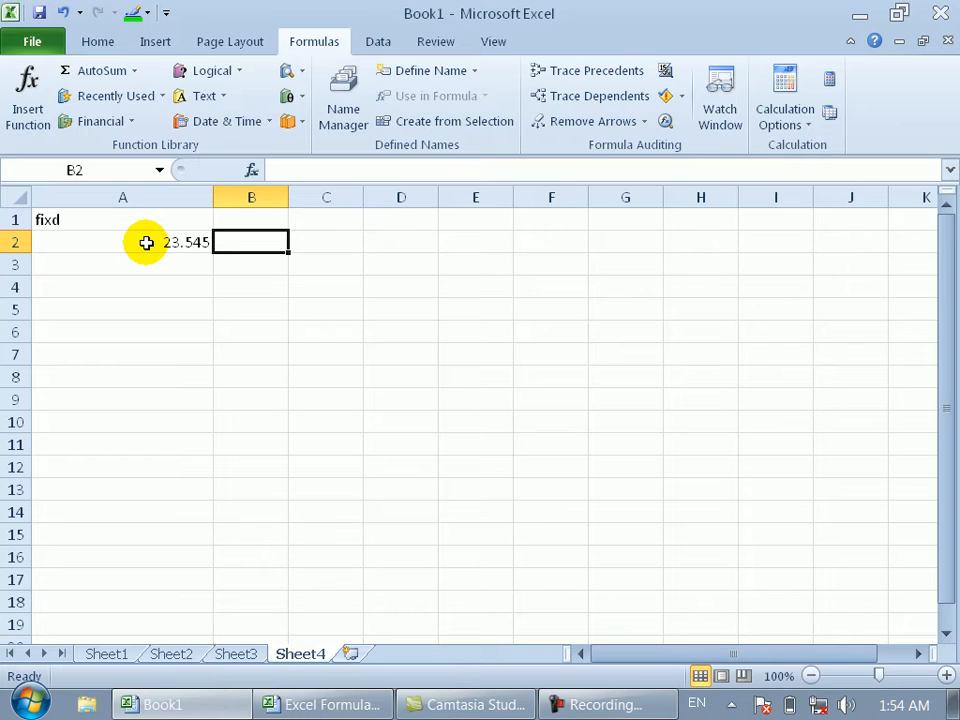
text(=f)
click(146, 242)
text(ix)
key(ctrl+z)
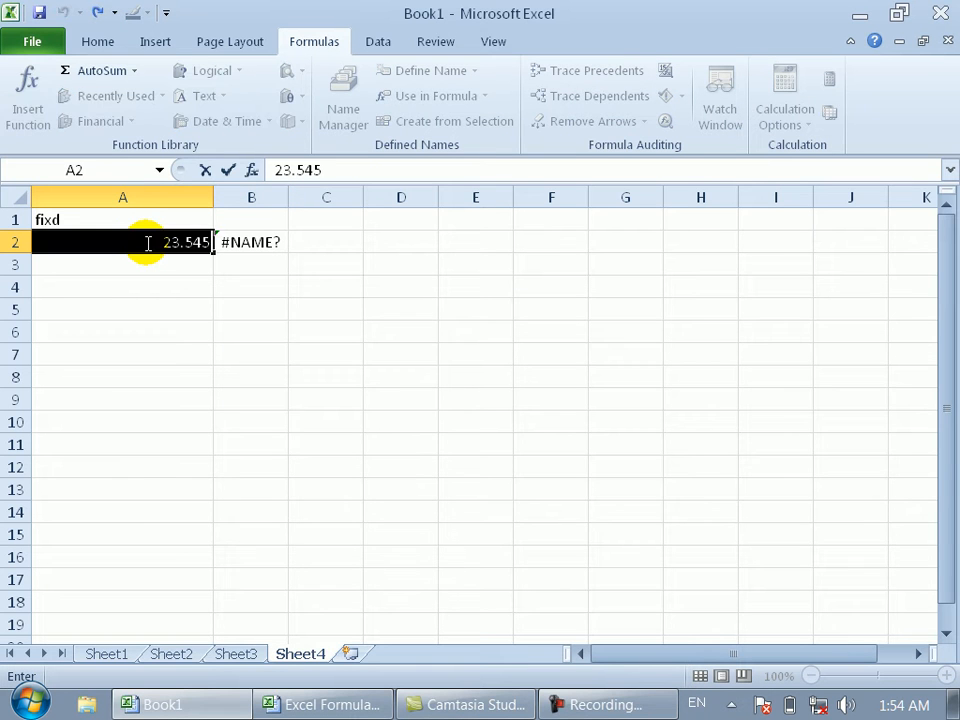
key(Escape)
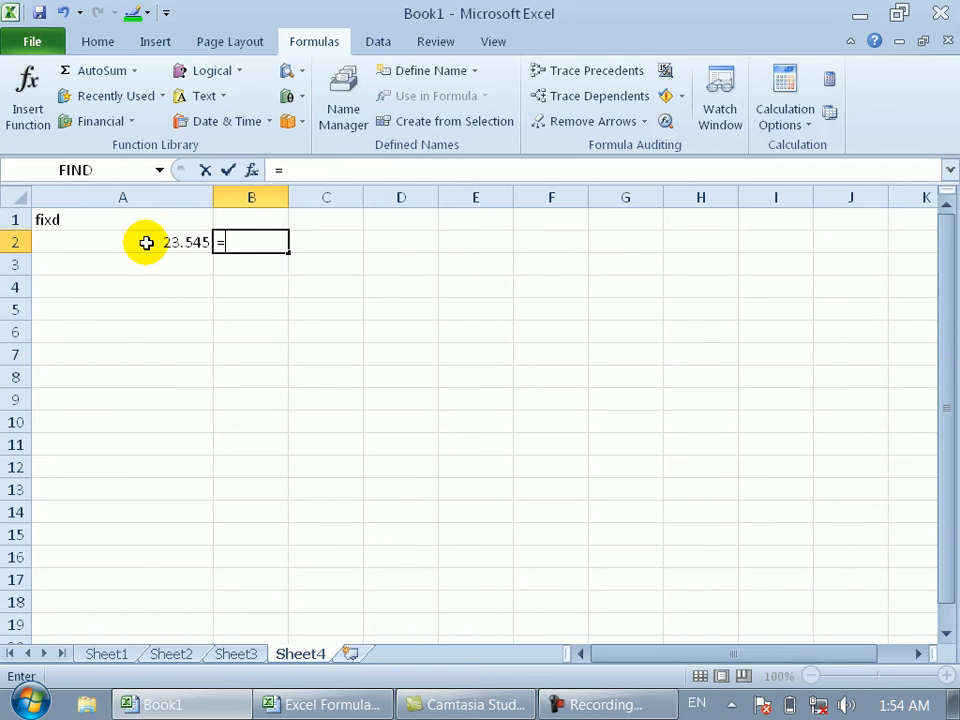
key(F2)
click(146, 242)
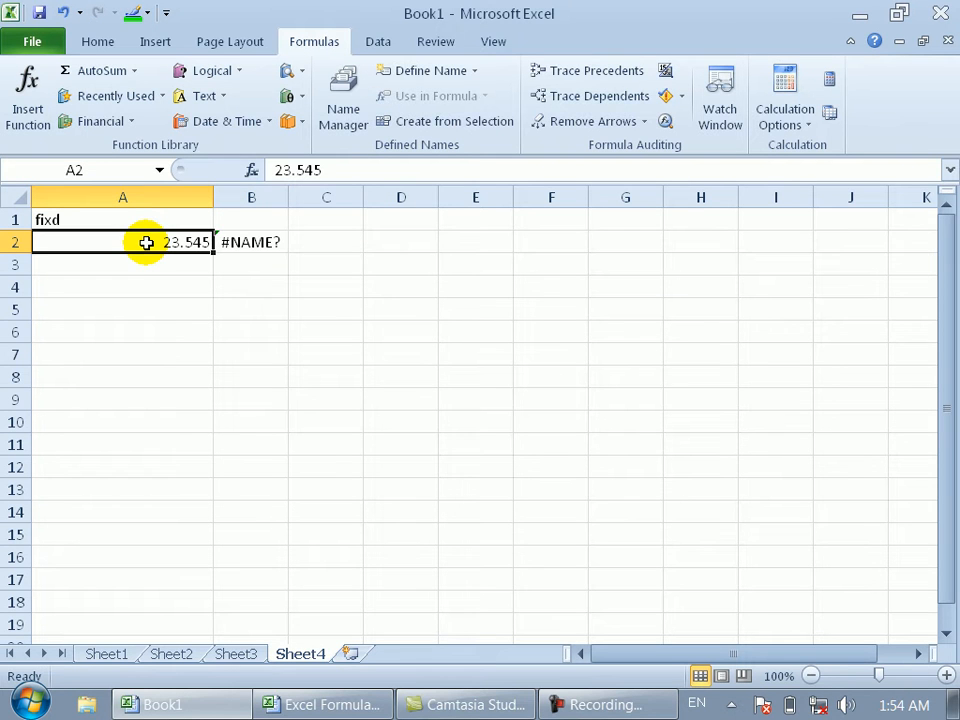
Enter the formula =FIXED(A2,1) in cell B2 to round the number in A2 to one decimal.
key(Right)
text(=fi)
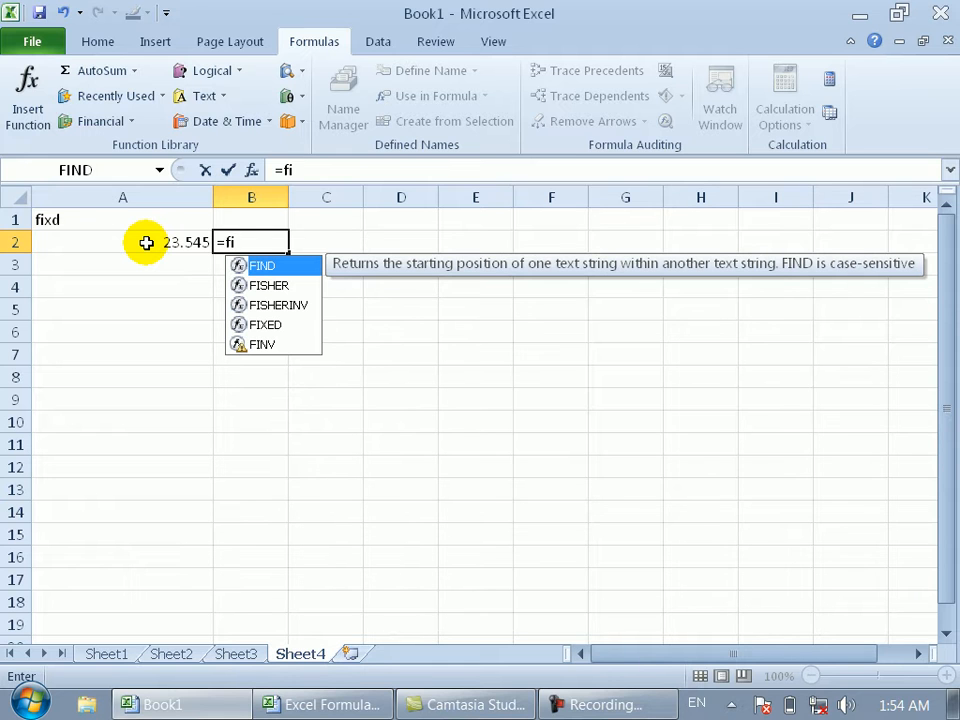
text(x)
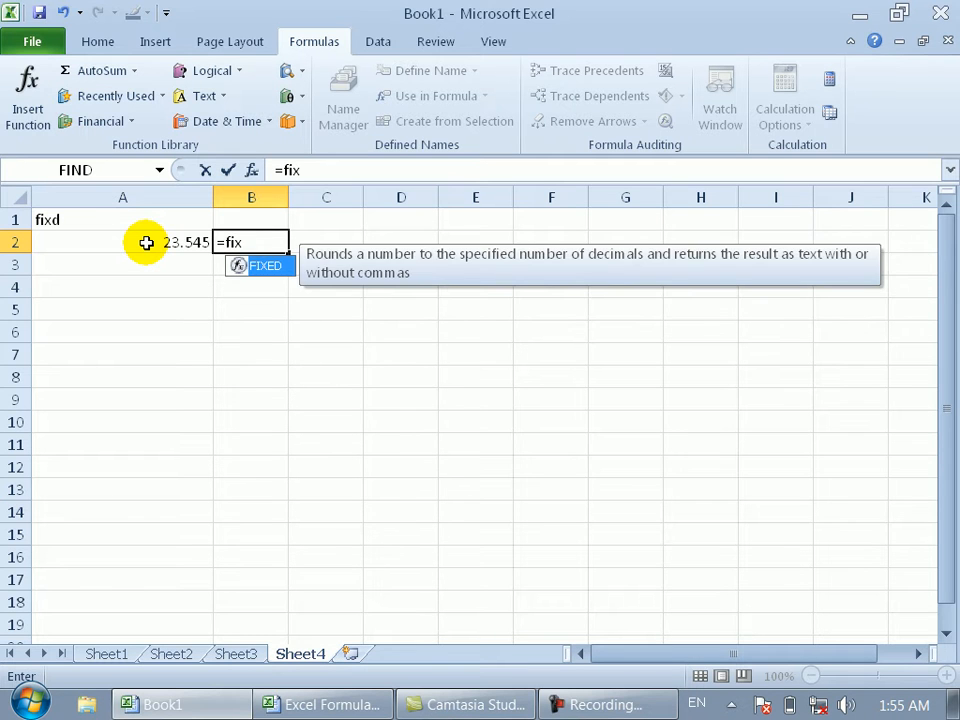
key(Tab)
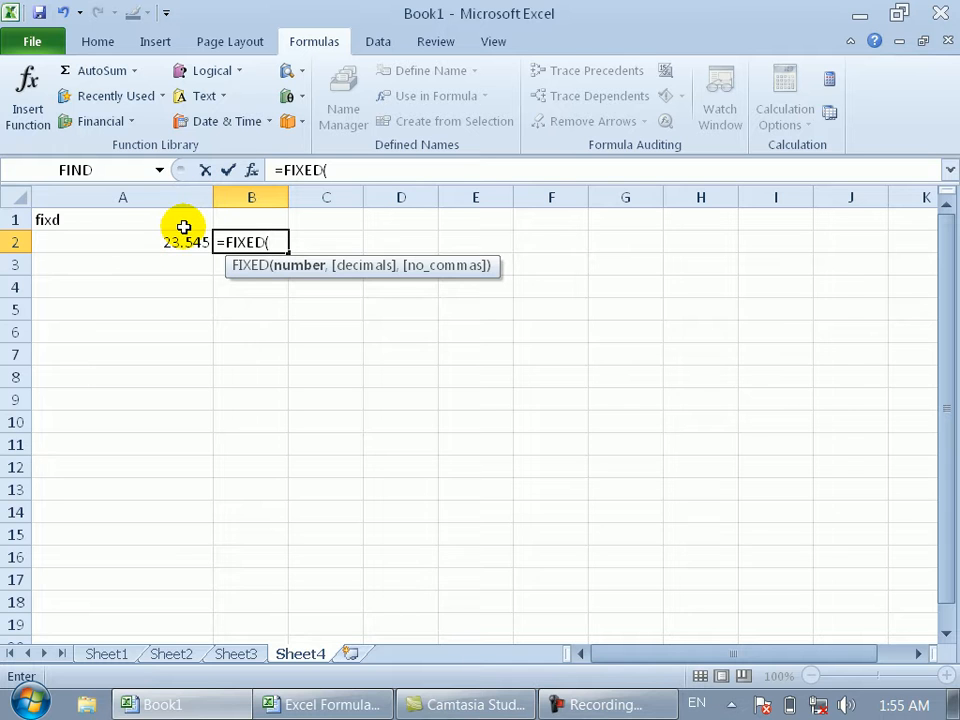
click(184, 246)
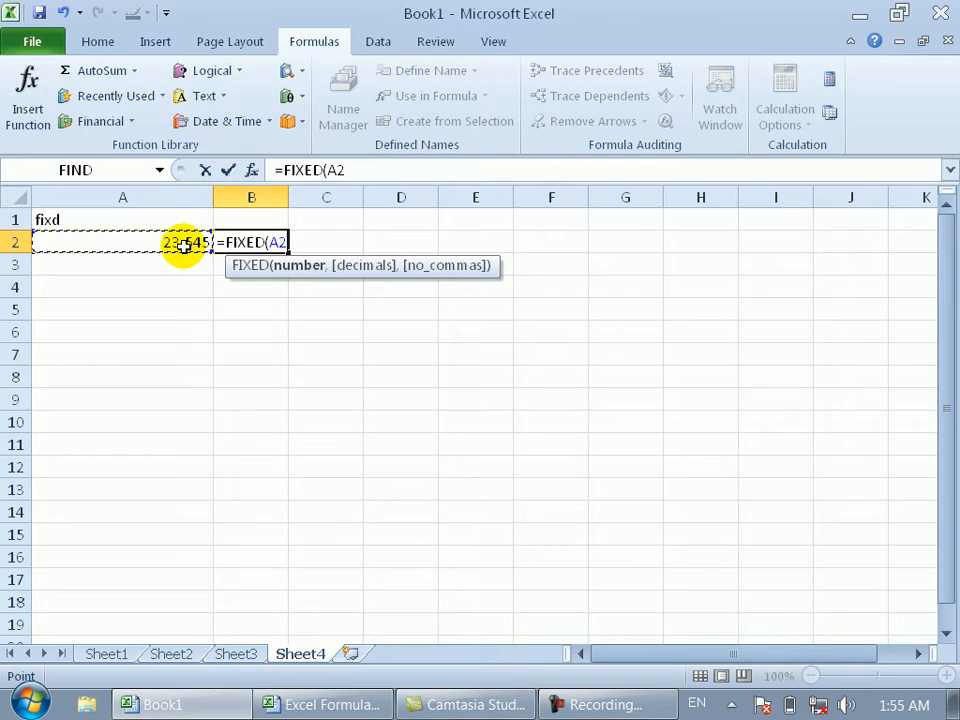
text(,)
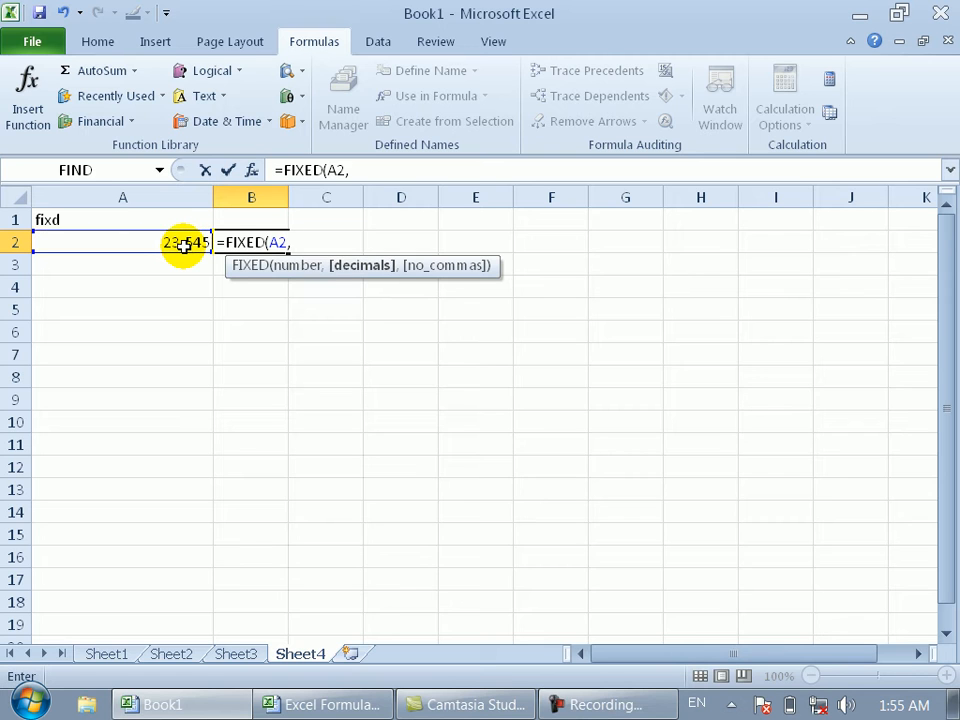
text(2)
key(BackSpace)
text(1))
key(Return)
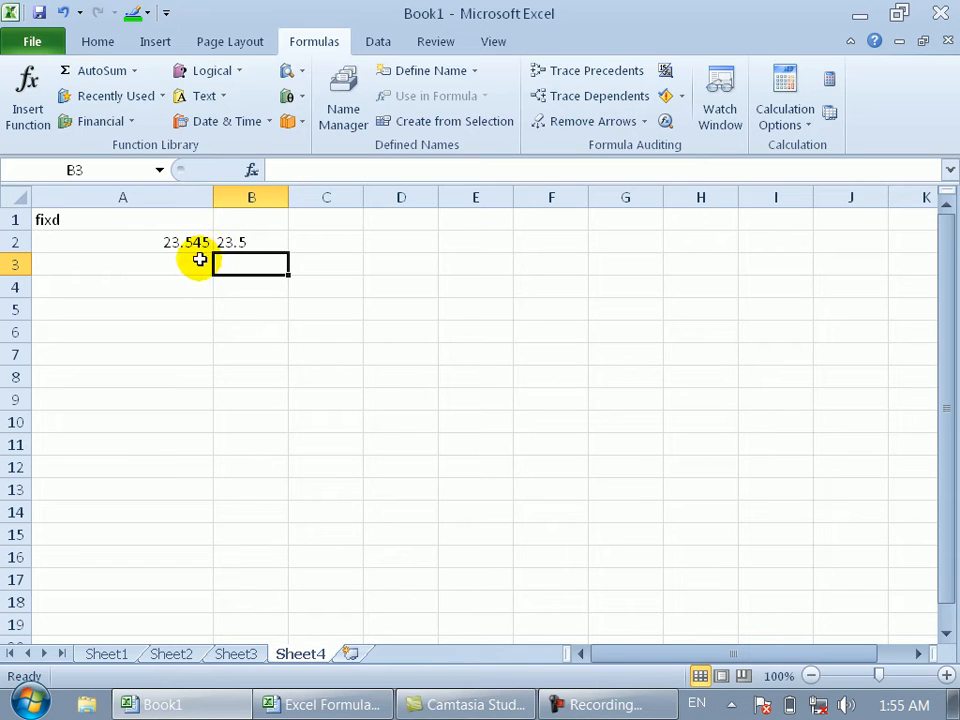
Fill the FIXED formula from cell B2 down to B9.
click(191, 247)
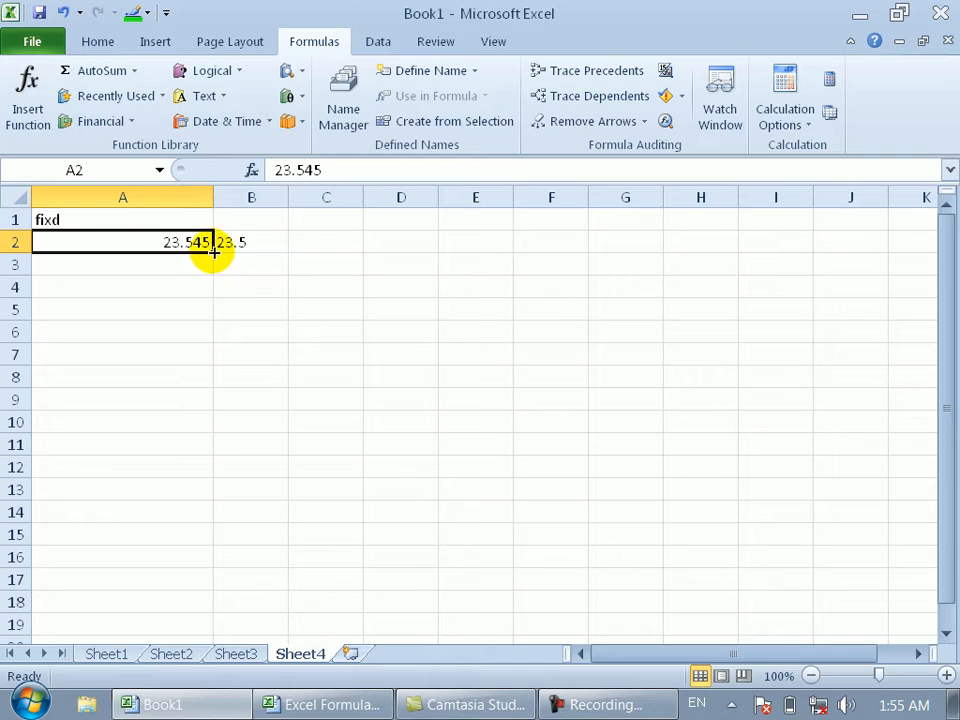
click(234, 246)
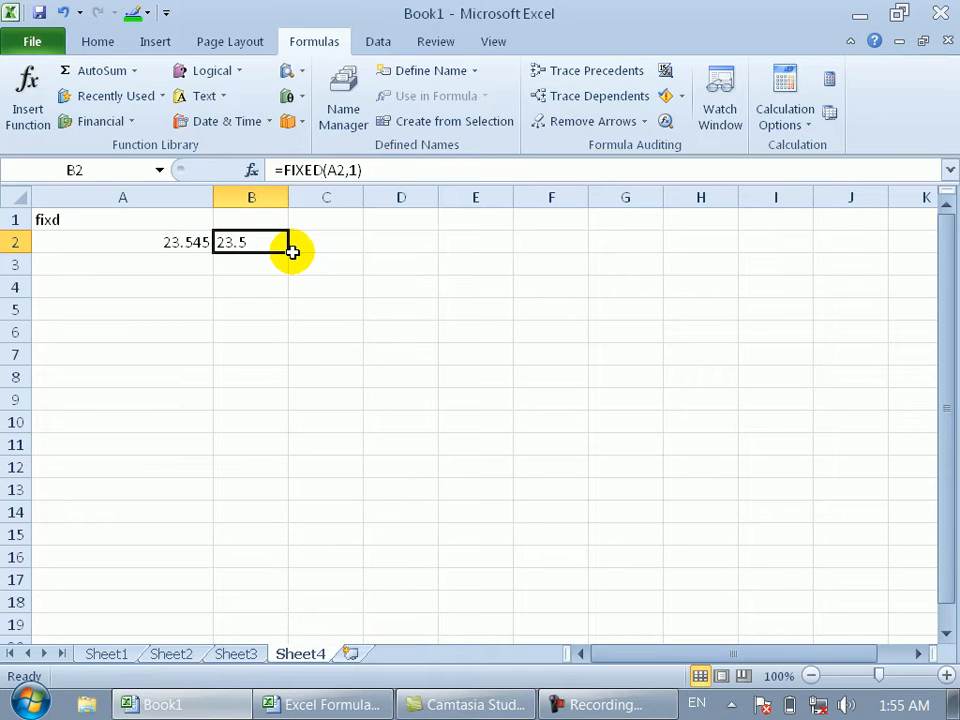
drag(289, 253, 285, 412)
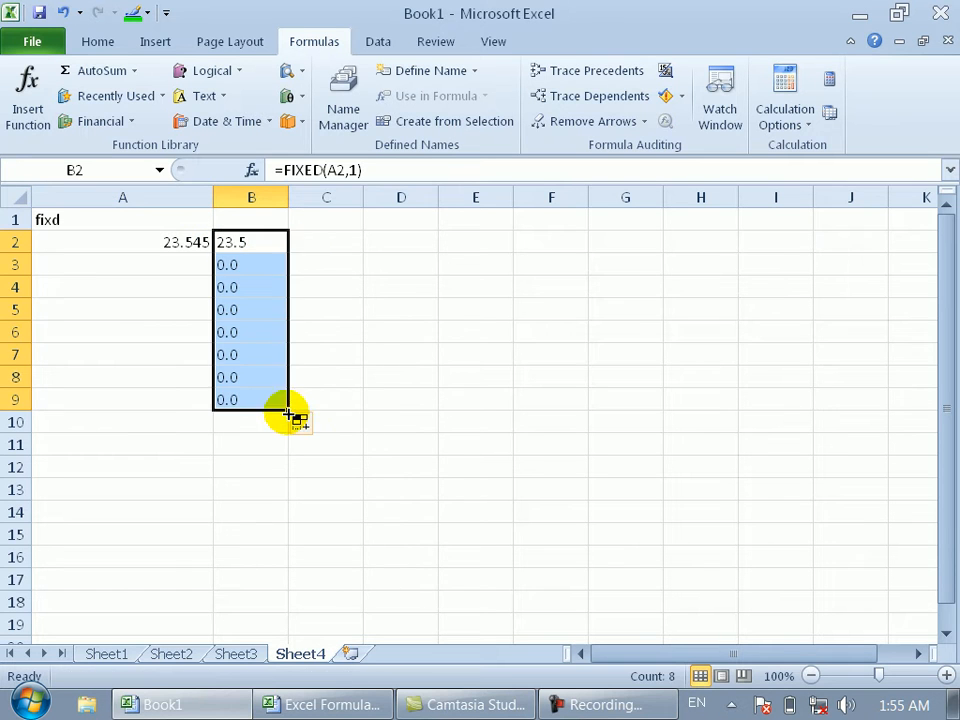
Enter the test numbers 324.4545 in cell A3 and 4.45454545 in cell A4.
click(96, 269)
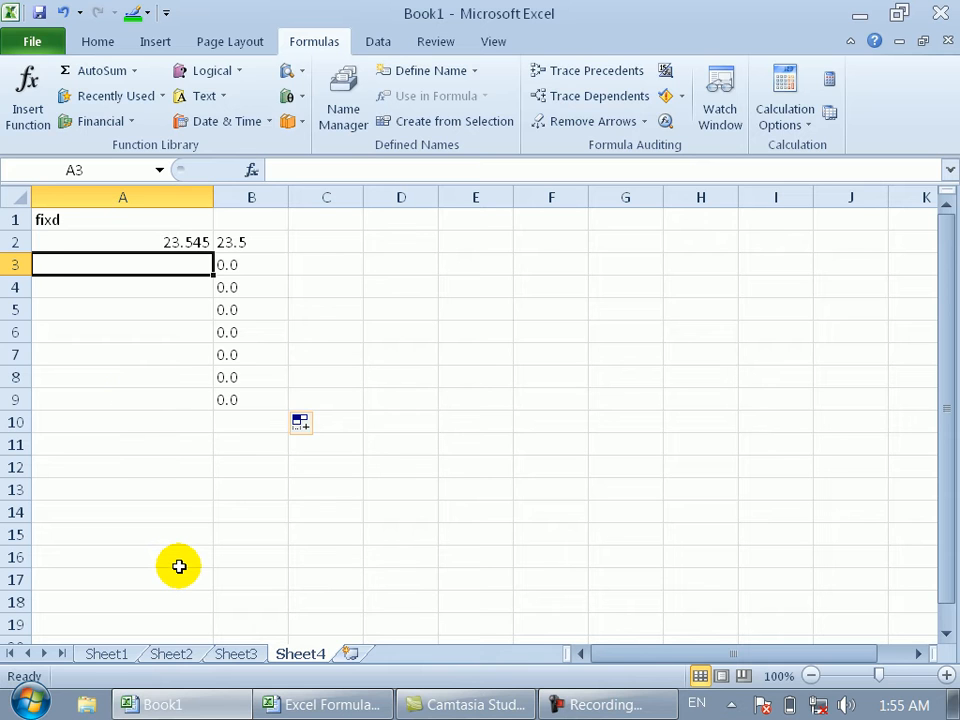
text(324.4545)
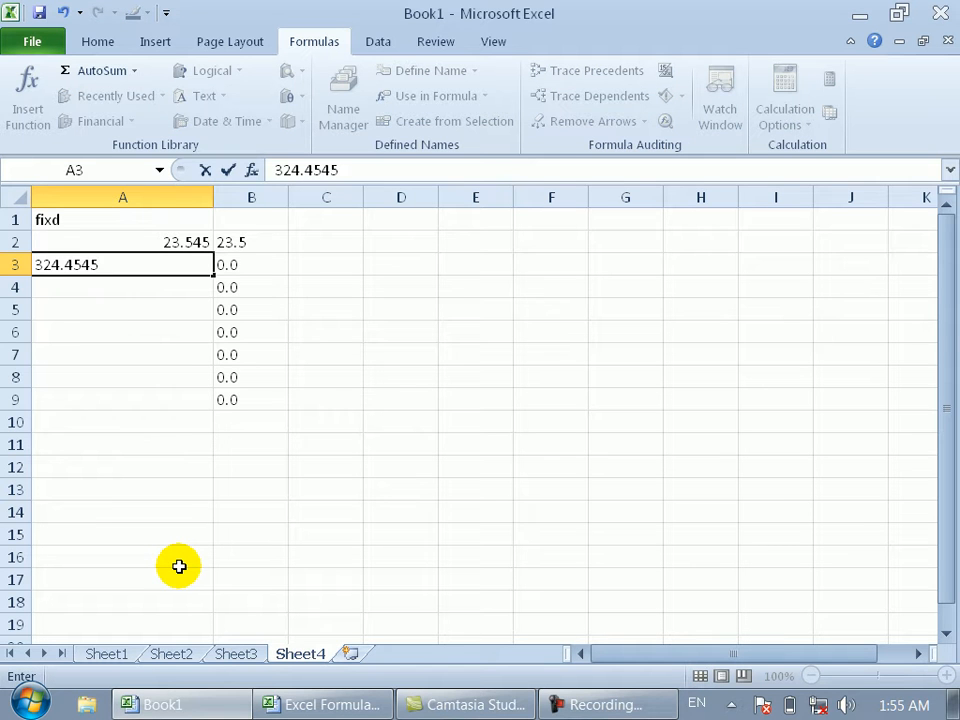
key(Return)
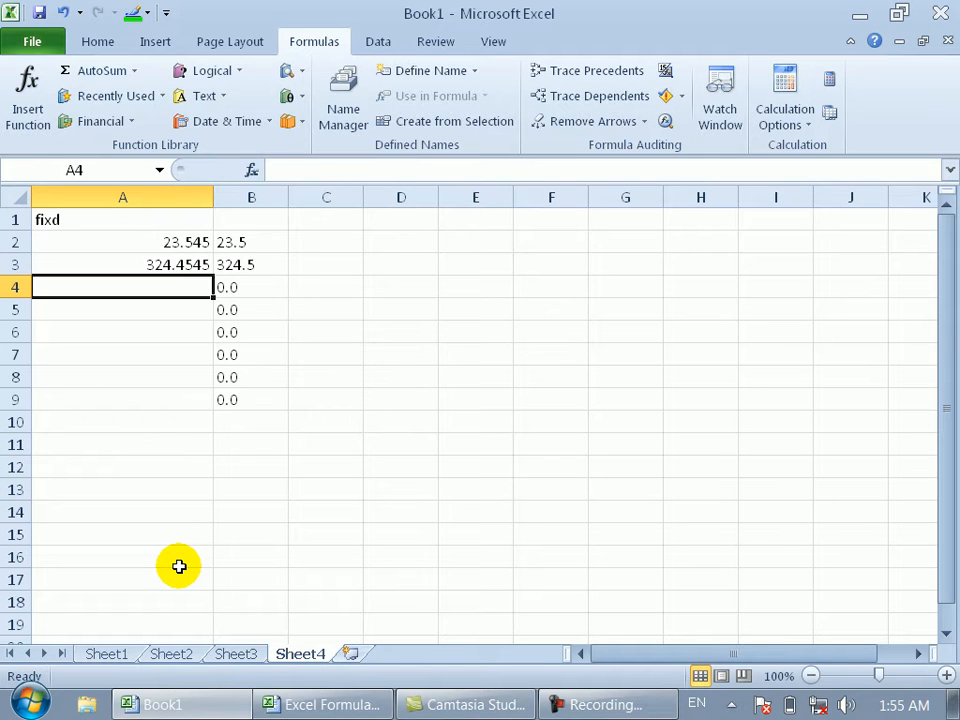
text(4.45454545)
key(Return)
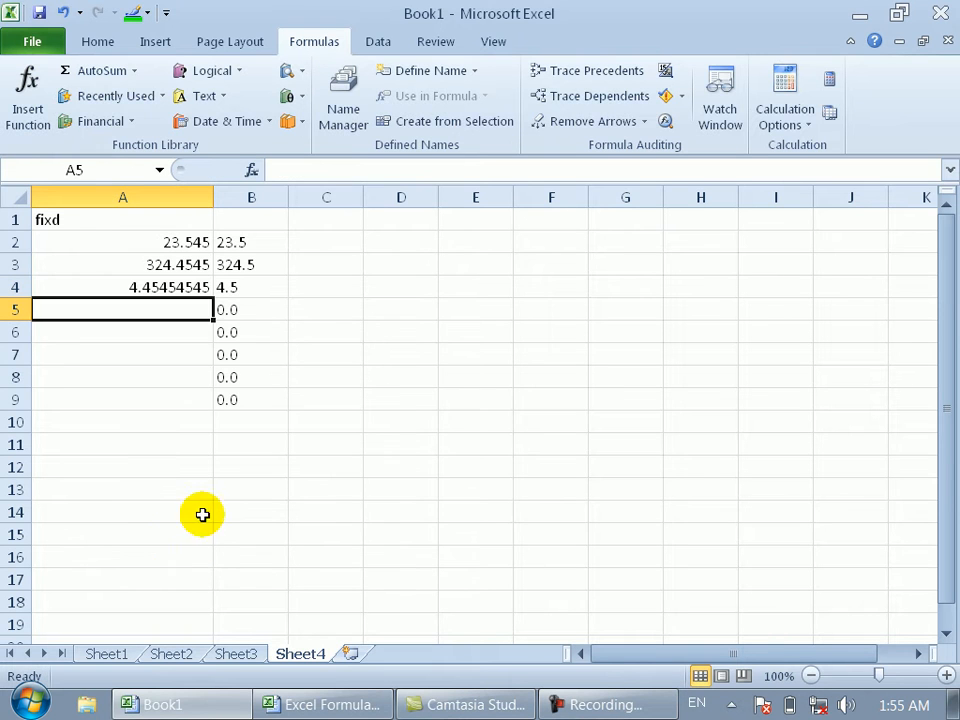
Try to clear the surplus FIXED formulas from cell B5 downward.
click(139, 392)
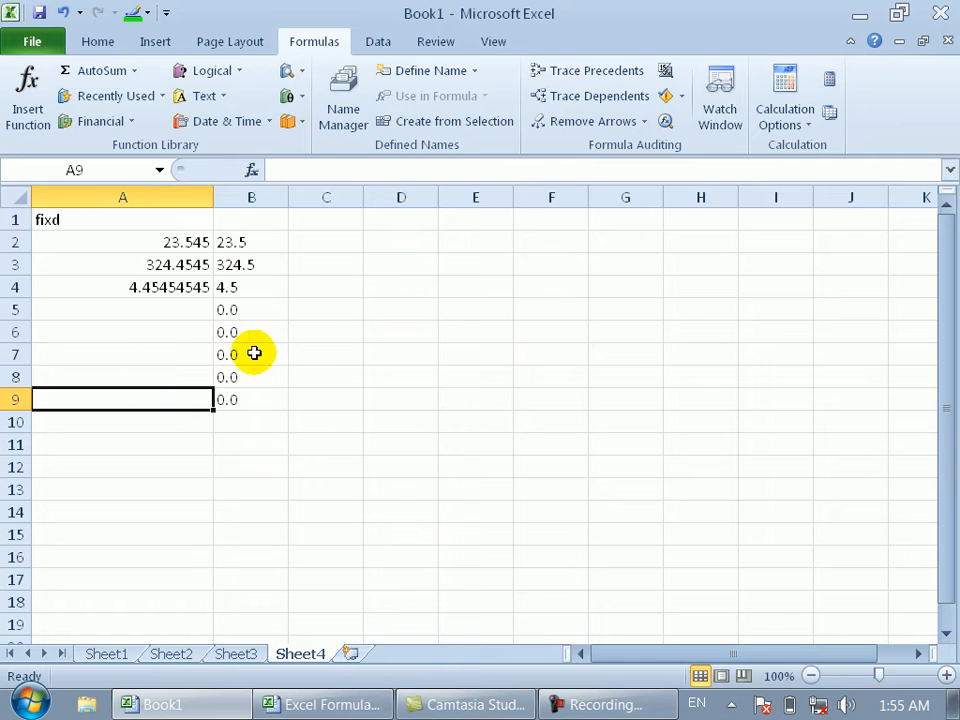
click(228, 307)
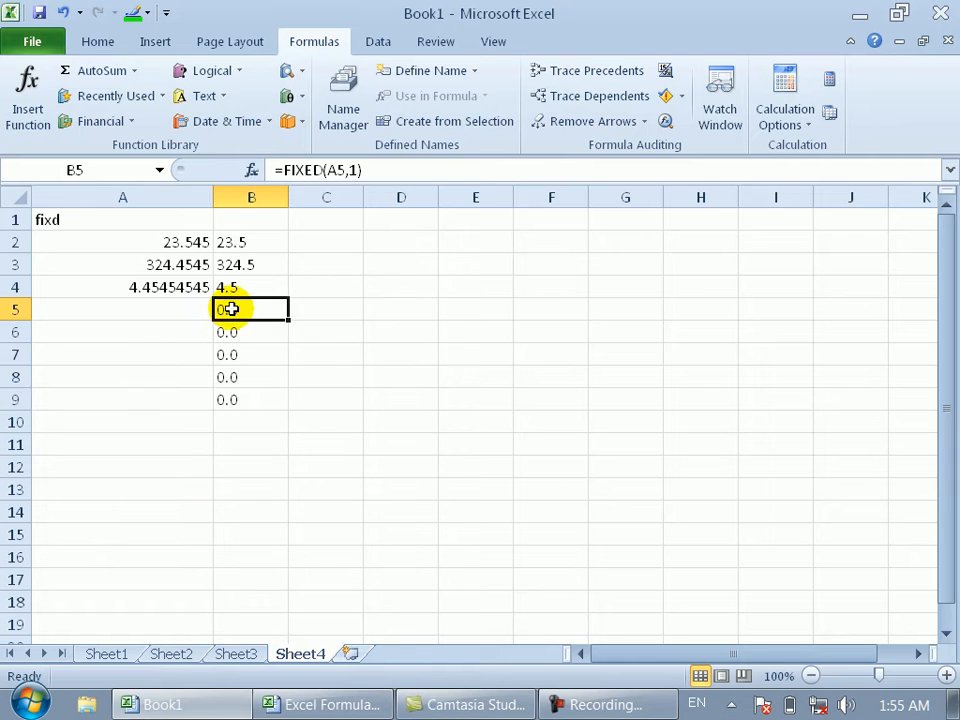
drag(228, 307, 264, 413)
key(BackSpace)
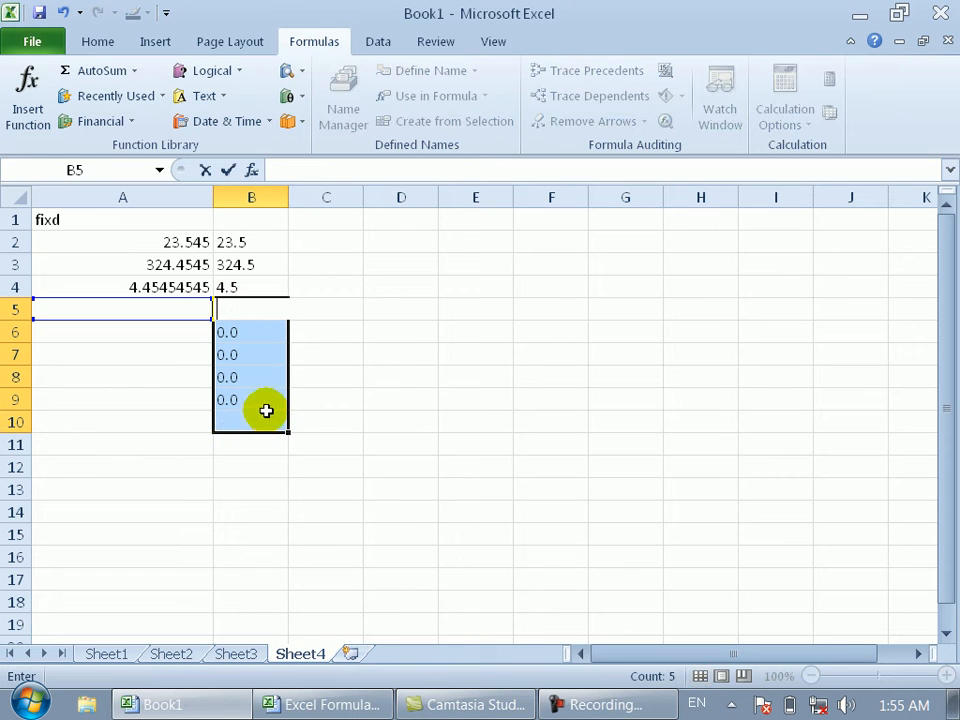
text(B5)
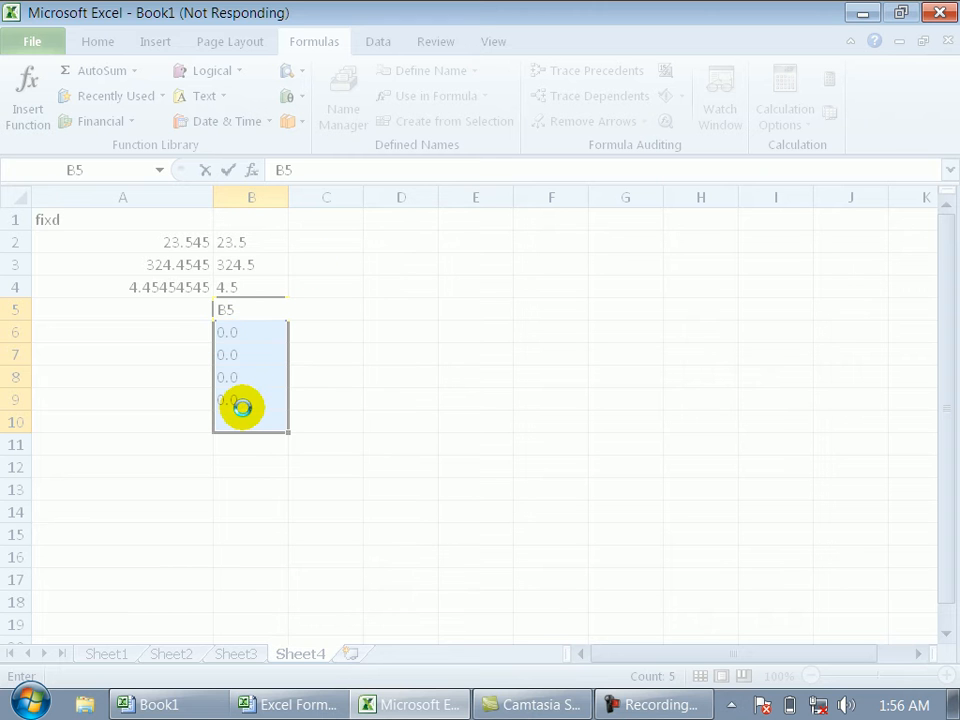
Start a new Microsoft Excel 2010 window with a blank workbook and select cell A1 on Sheet1.
click(30, 703)
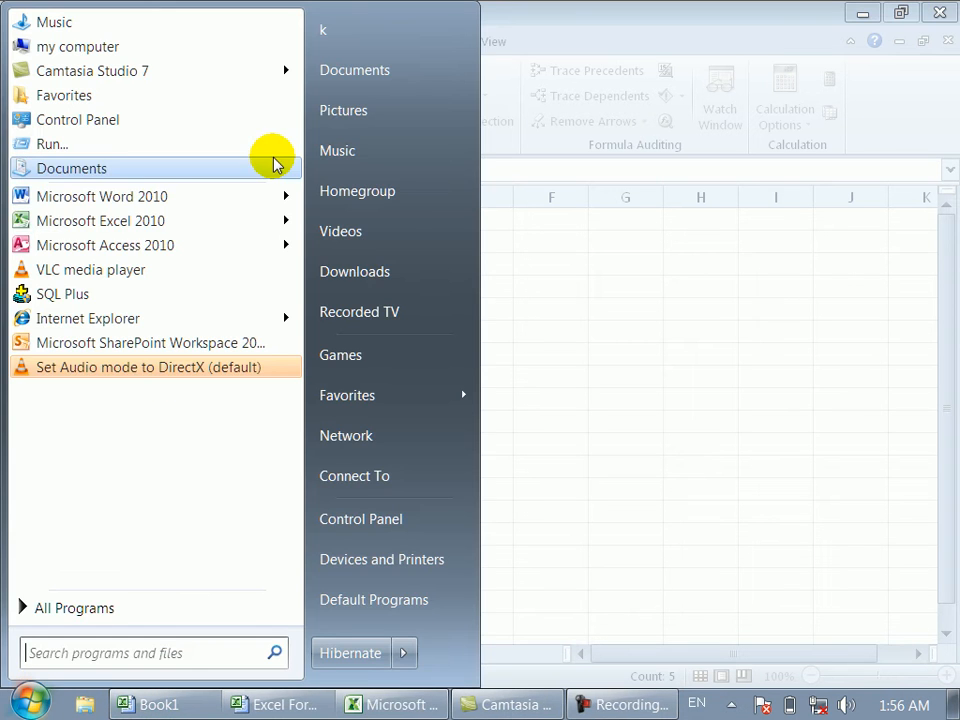
click(135, 222)
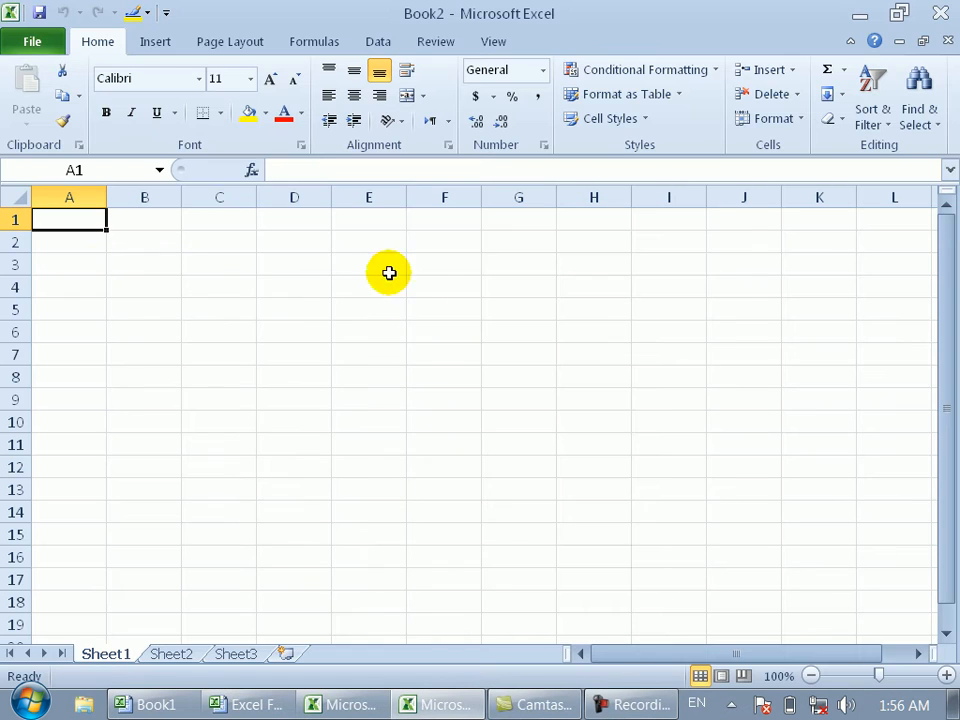
click(238, 293)
click(86, 222)
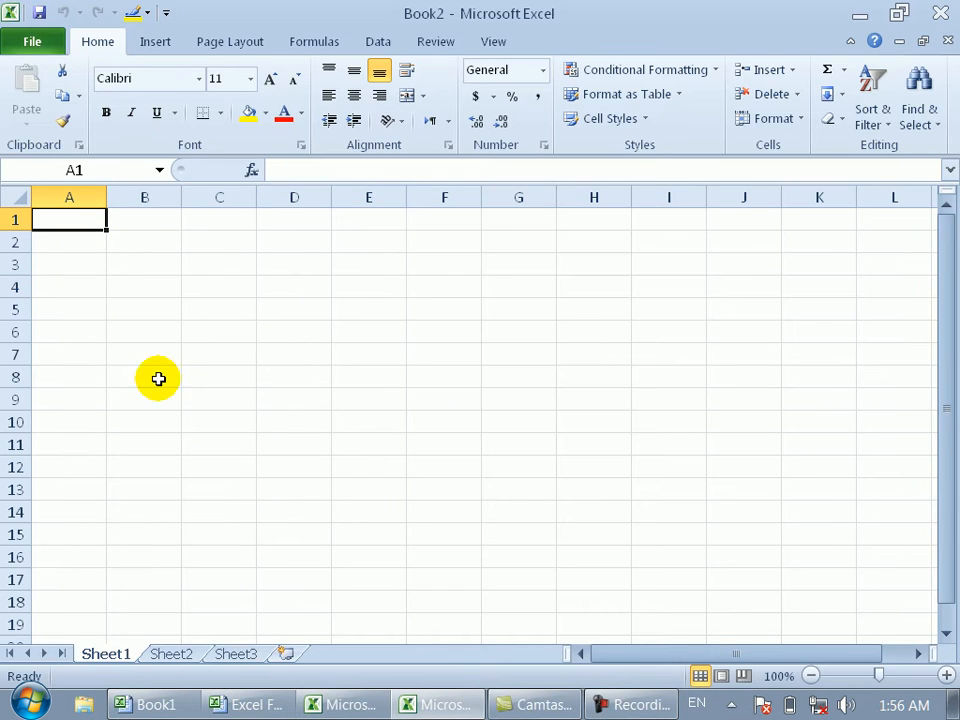
Enter the label "fixd" in cell A1 and the number 4.9876 in cell A2.
text(fix)
text(e)
key(BackSpace)
text(d)
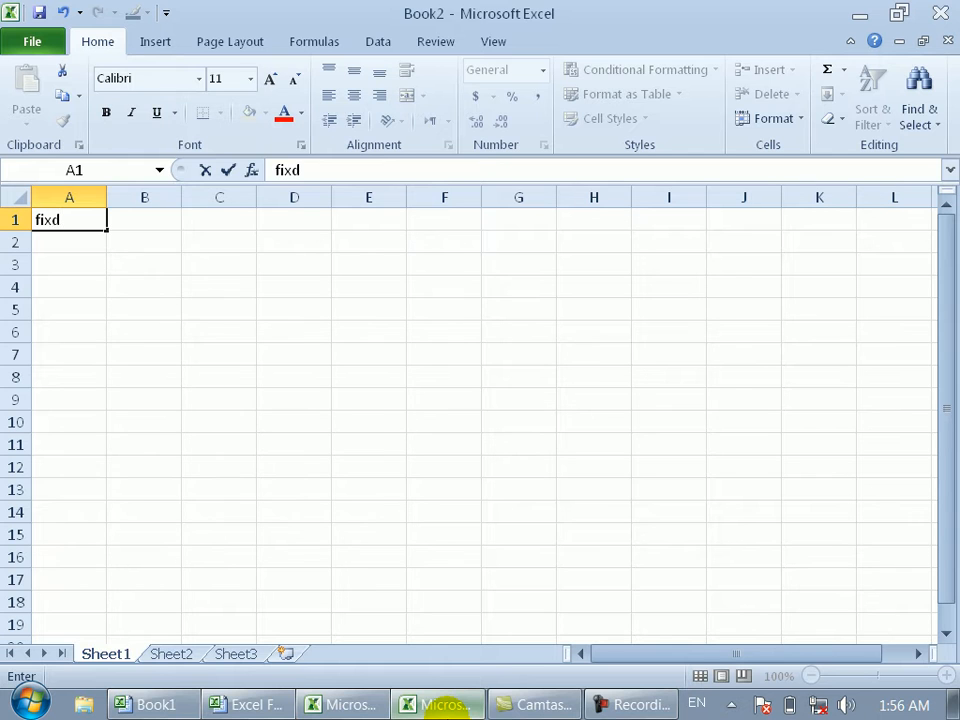
key(Return)
text(4)
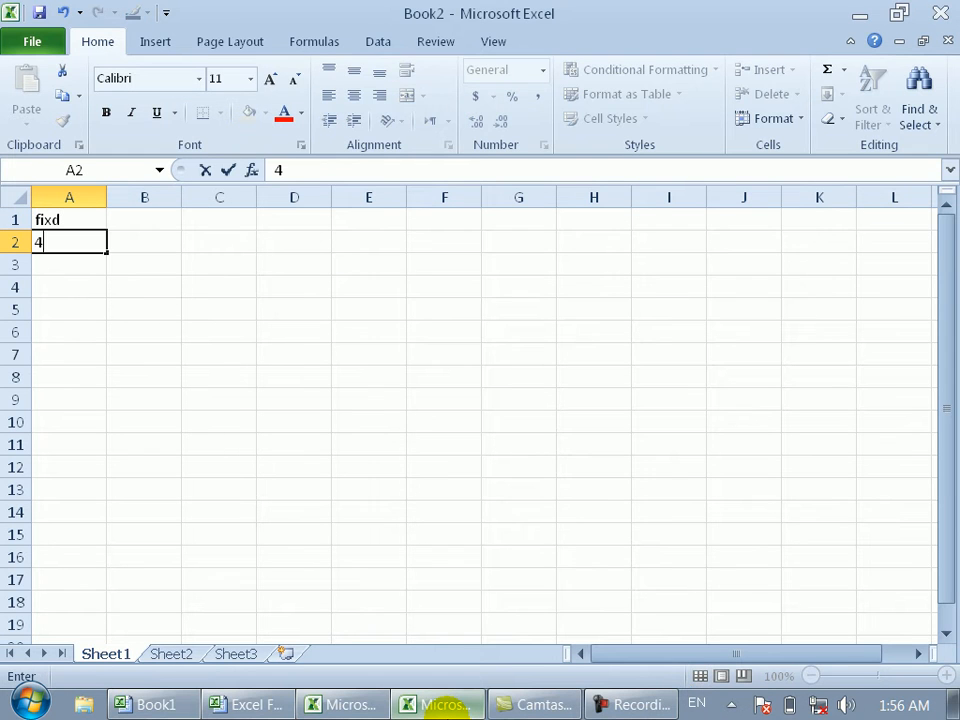
text(.9876)
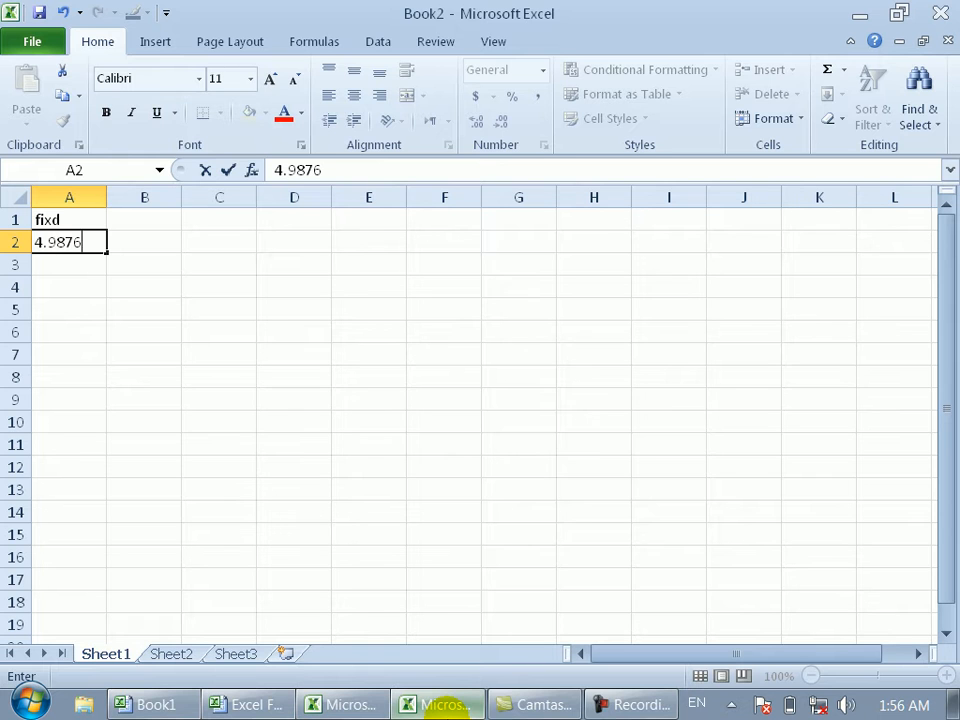
key(Tab)
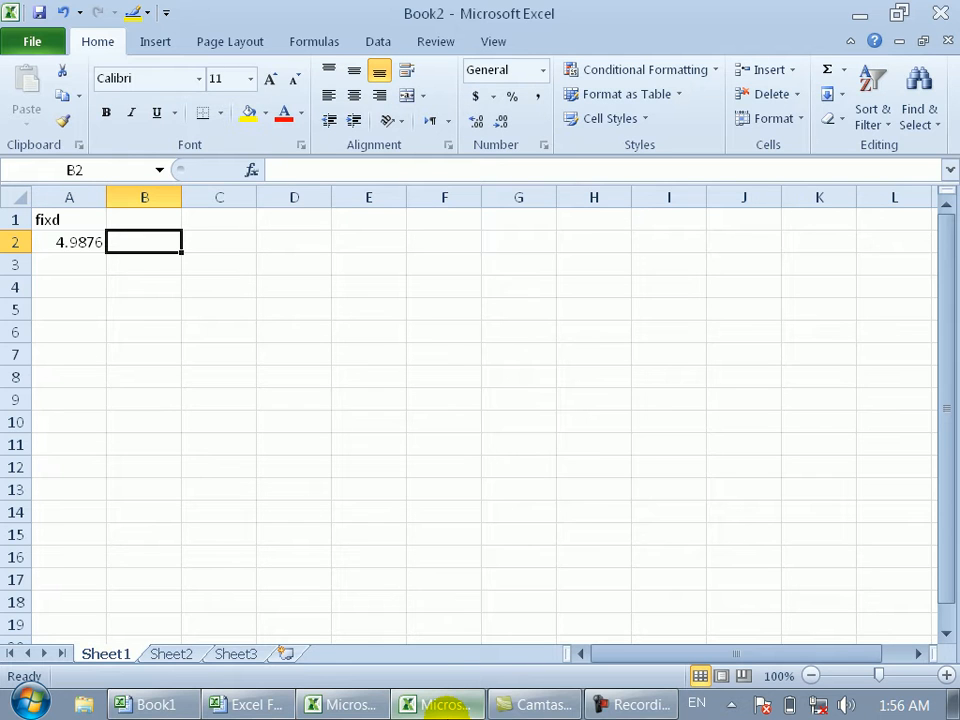
Enter =FIXED(A2,0) in cell B2 to round the number in A2 to zero decimals.
text(=)
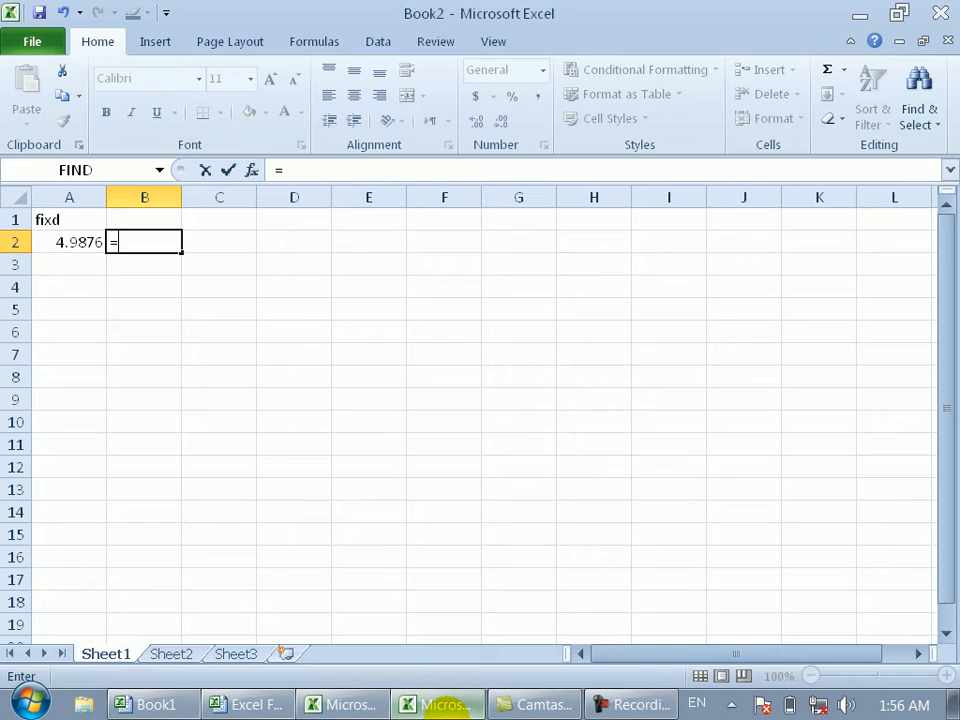
text(fix)
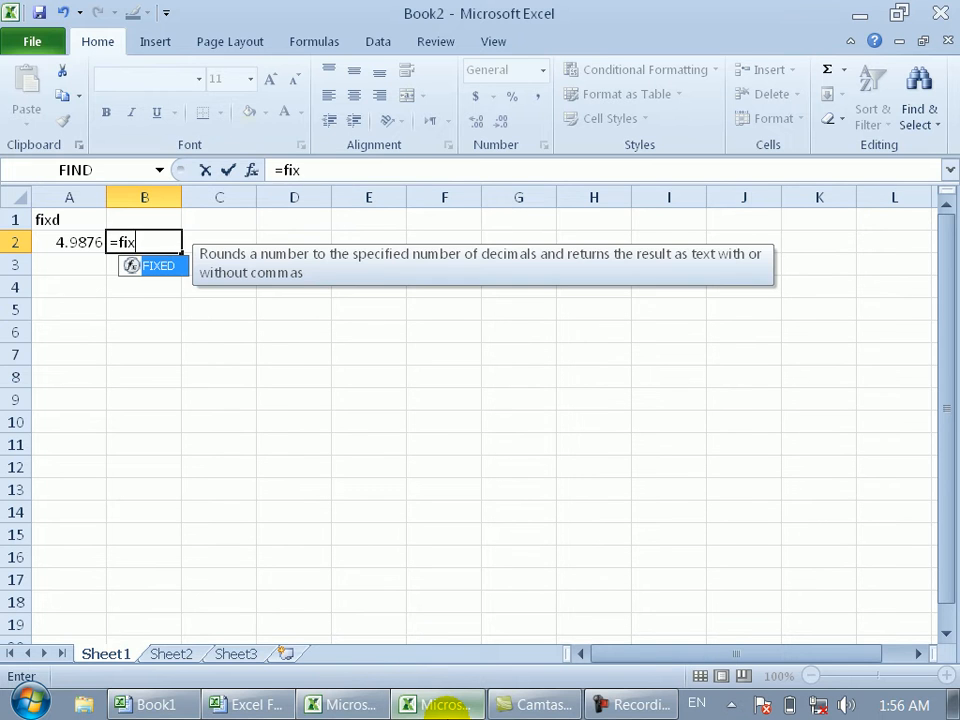
key(Tab)
mouse_move(405, 697)
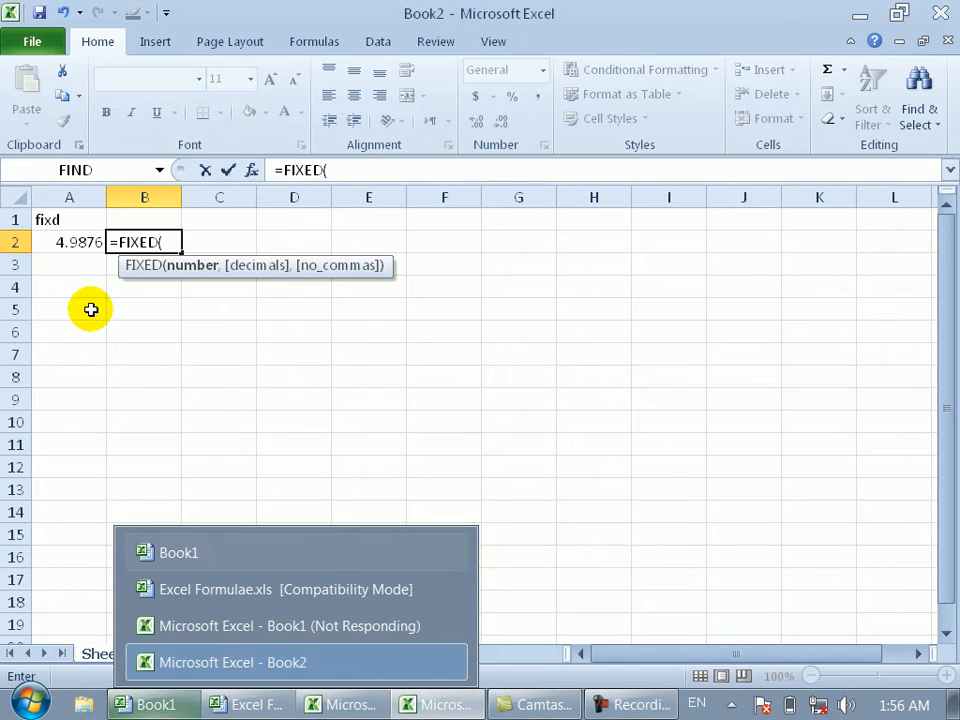
click(71, 250)
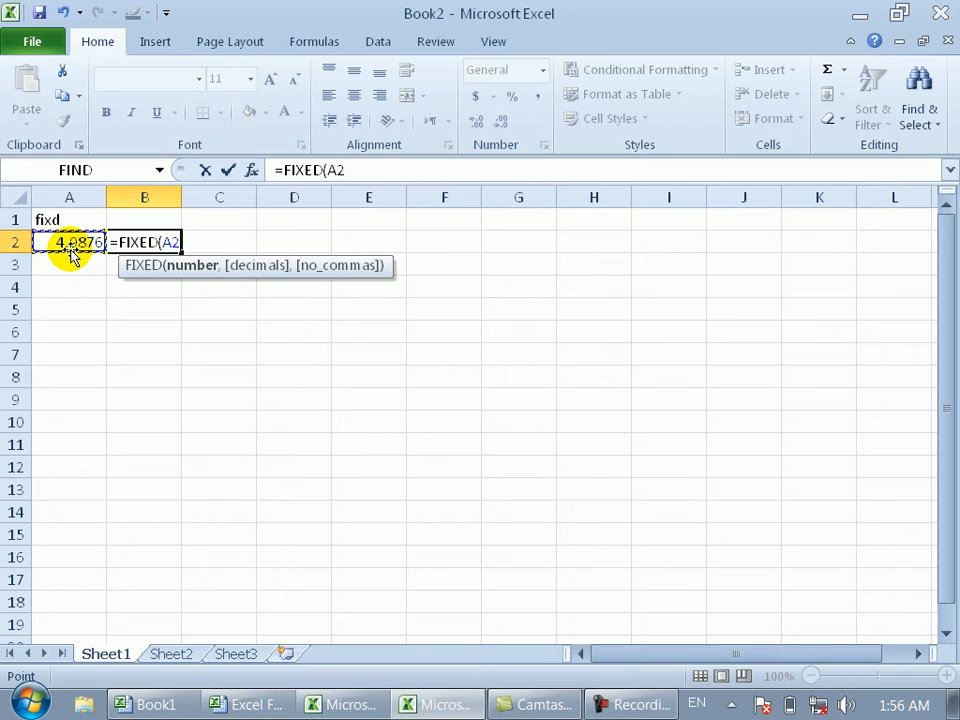
text(,0)
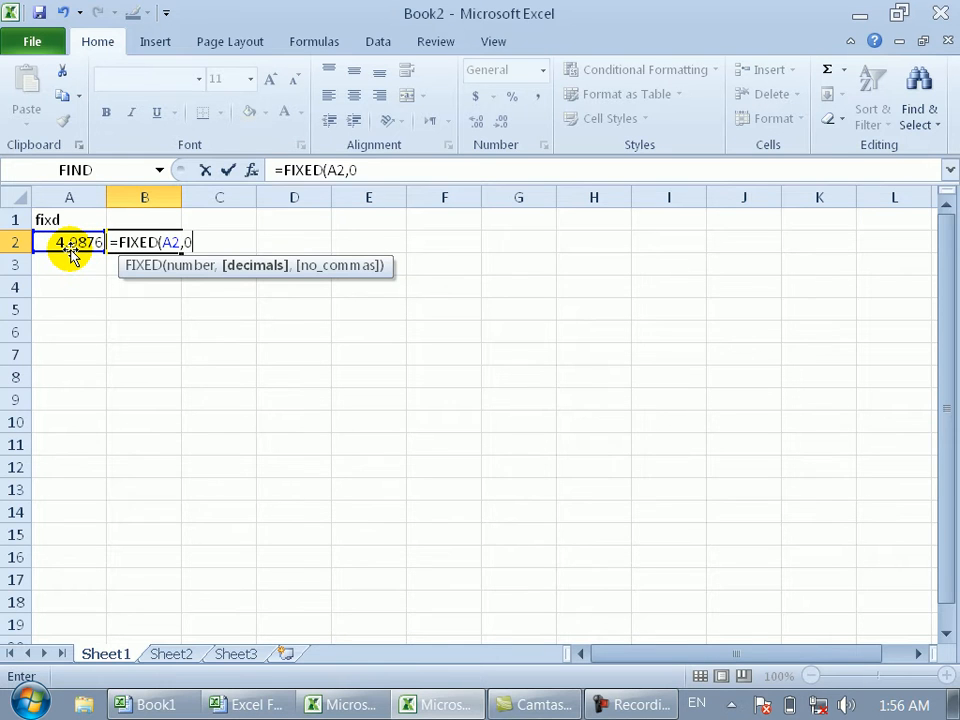
key(Return)
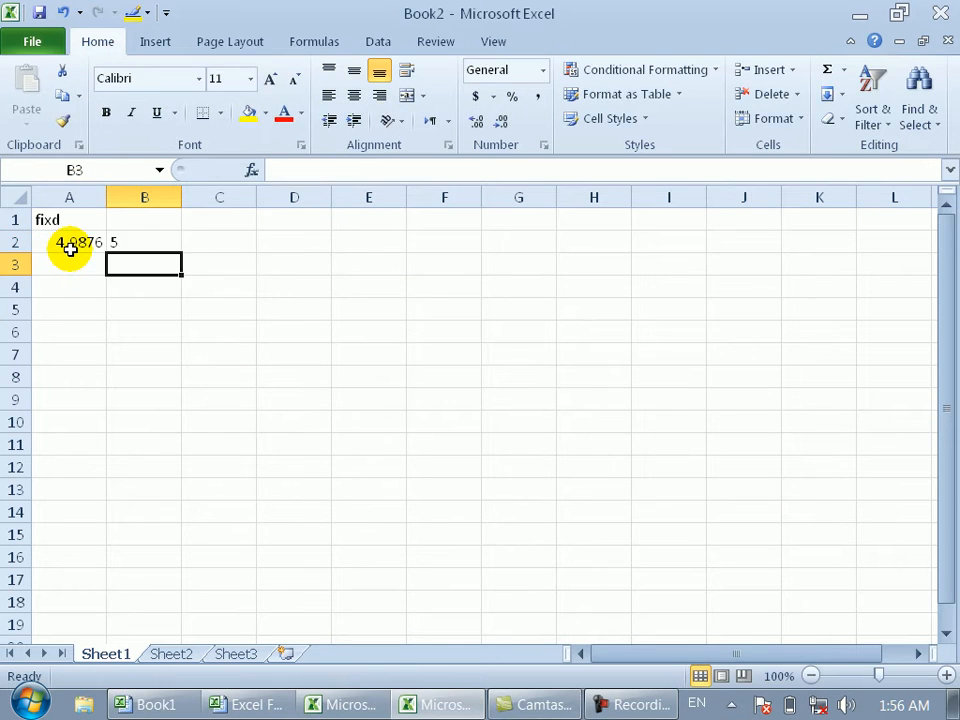
click(148, 243)
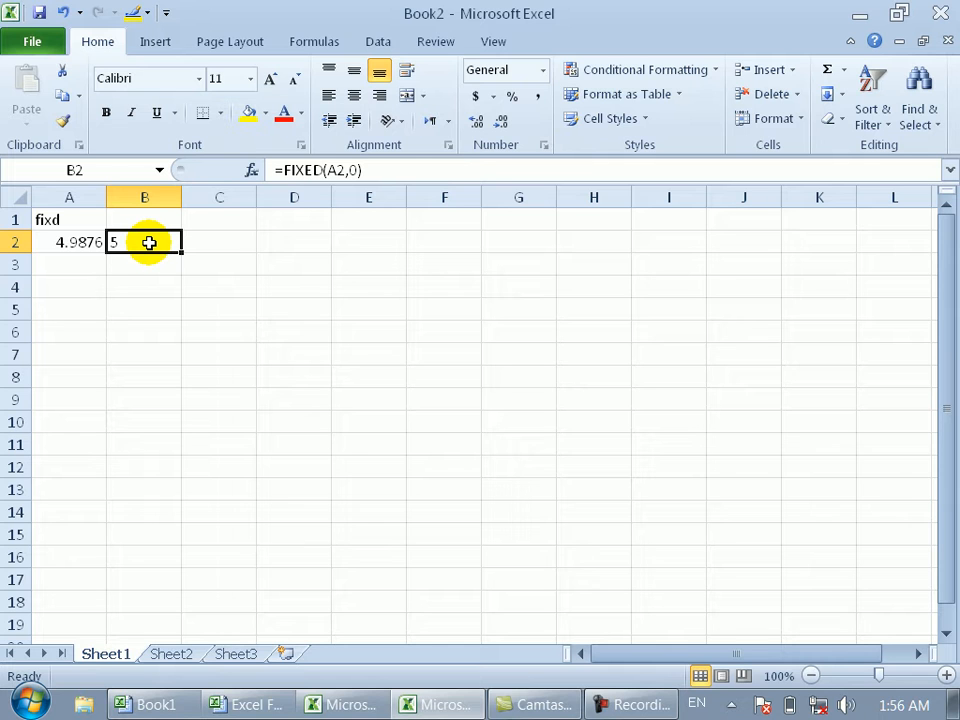
Change the number in cell A2 to 4.2876 and select the FIXED formula in B2.
double_click(73, 241)
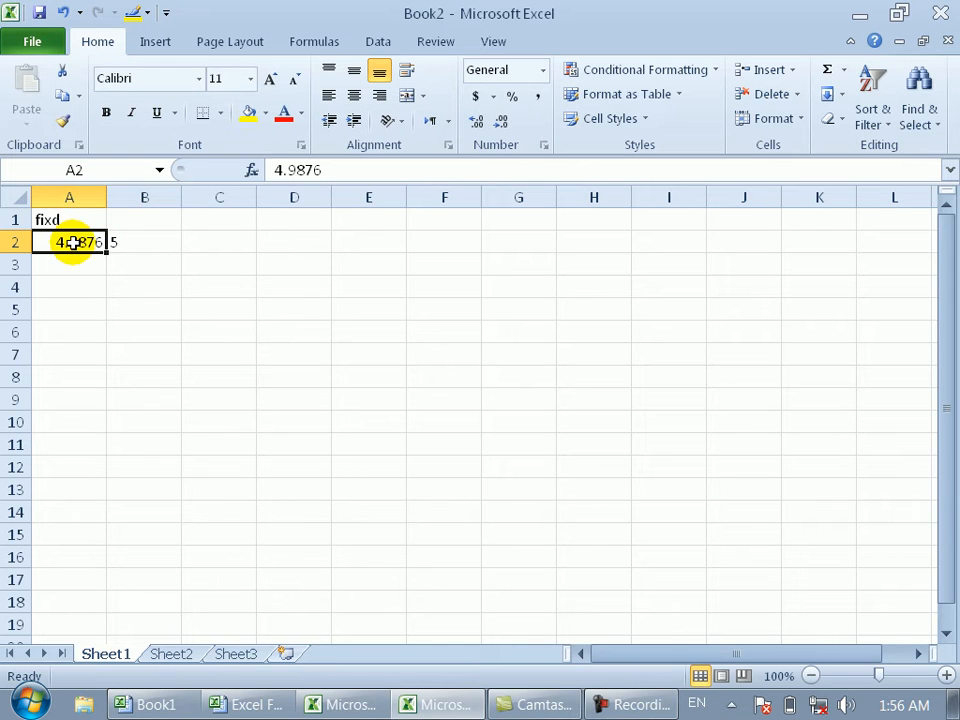
key(BackSpace)
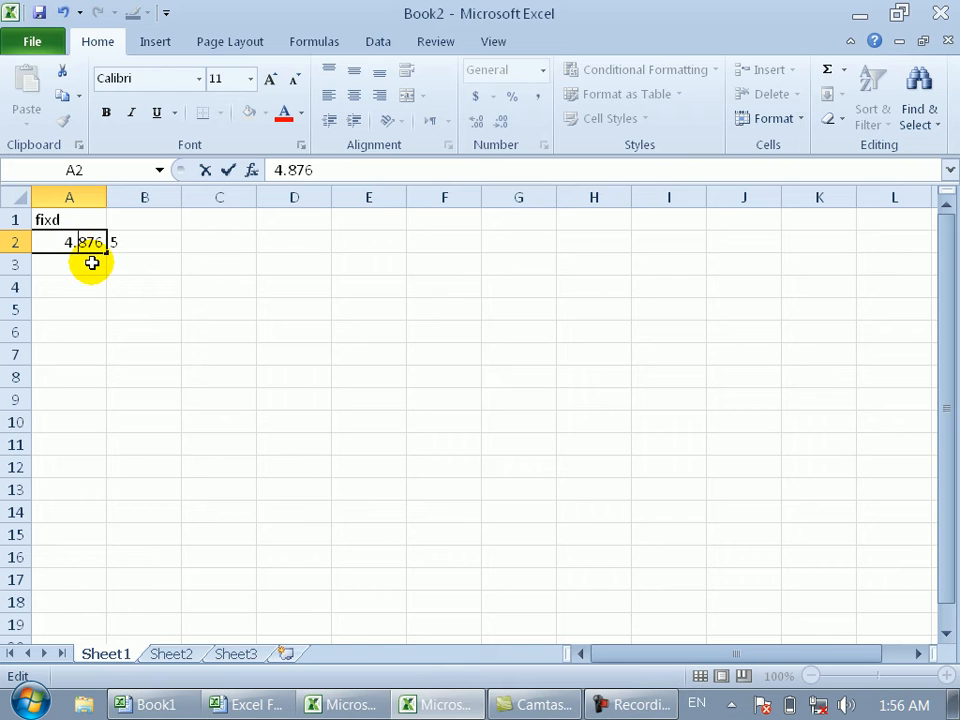
text(2)
key(Return)
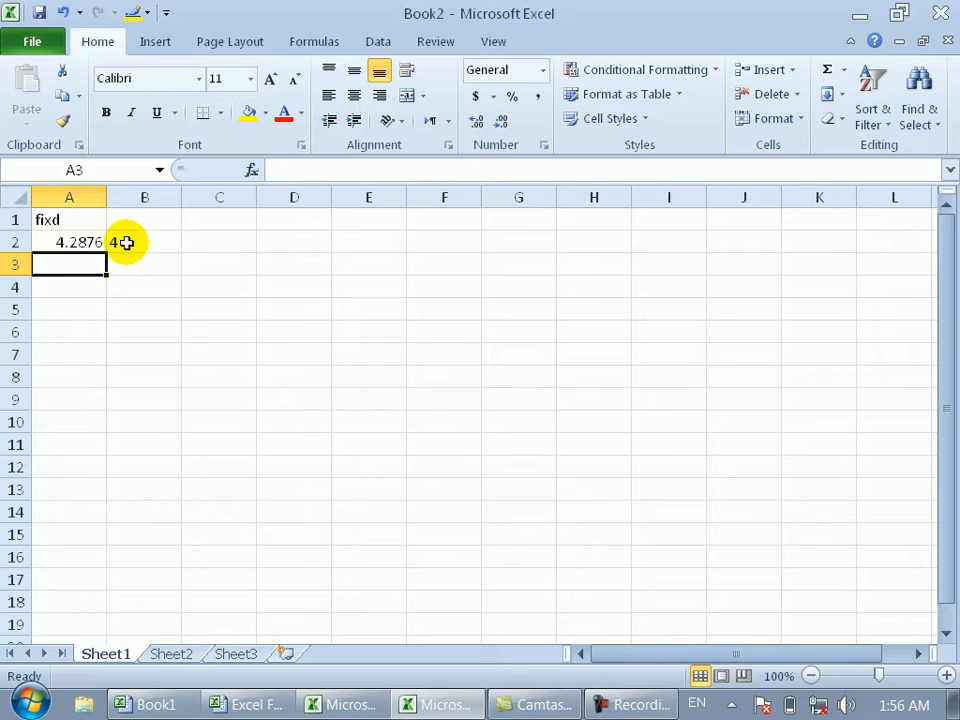
click(127, 240)
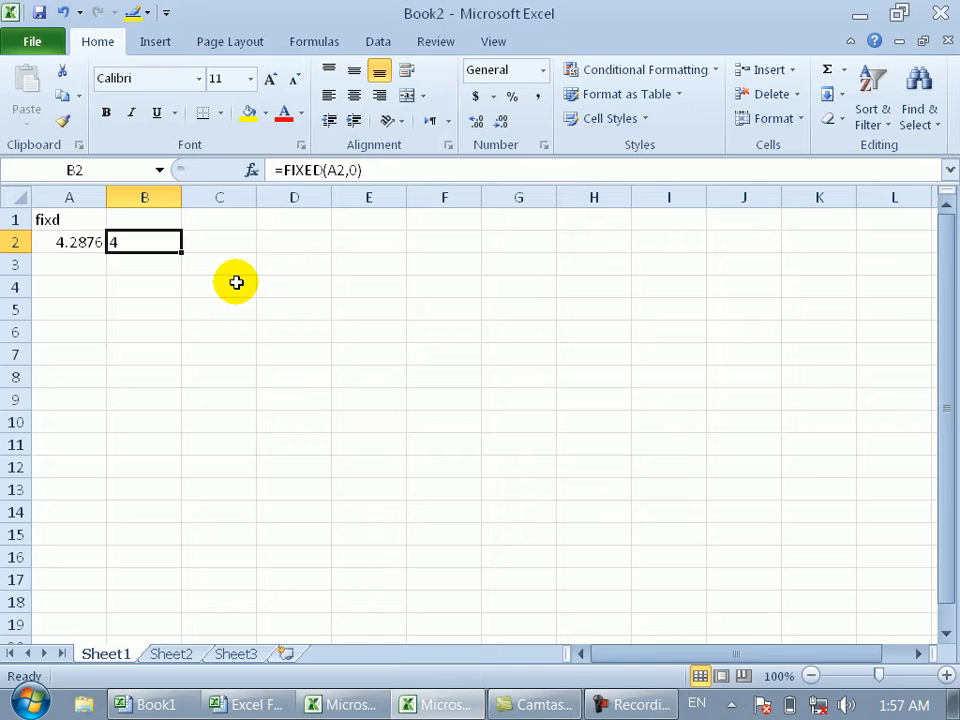
Enter =FIXED(A2,2) in cell B3 to round the number in A2 to two decimals.
click(89, 262)
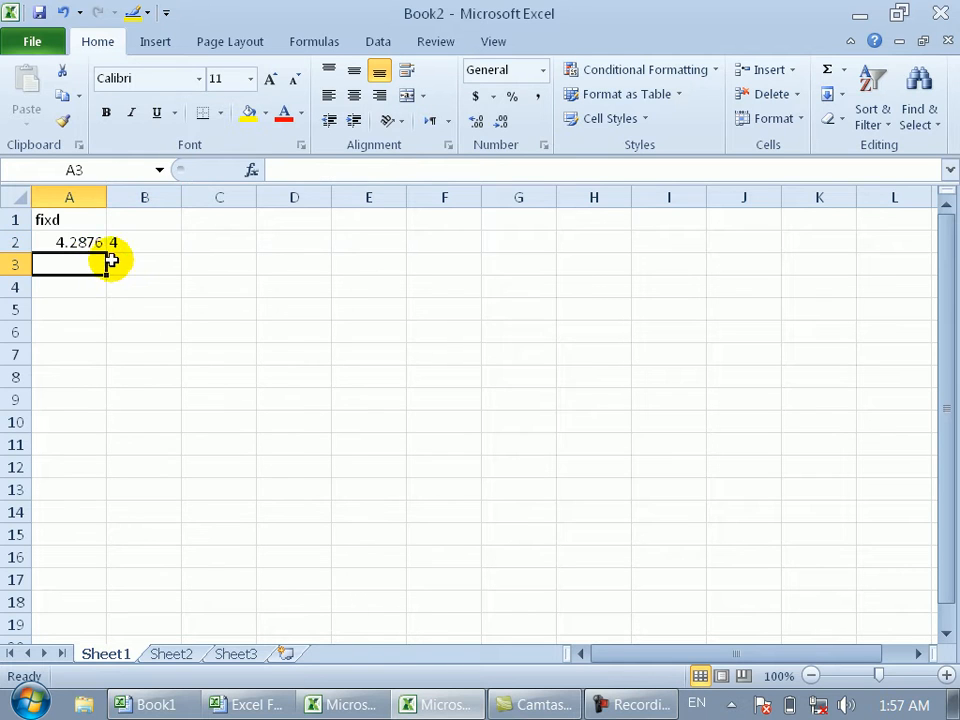
click(135, 264)
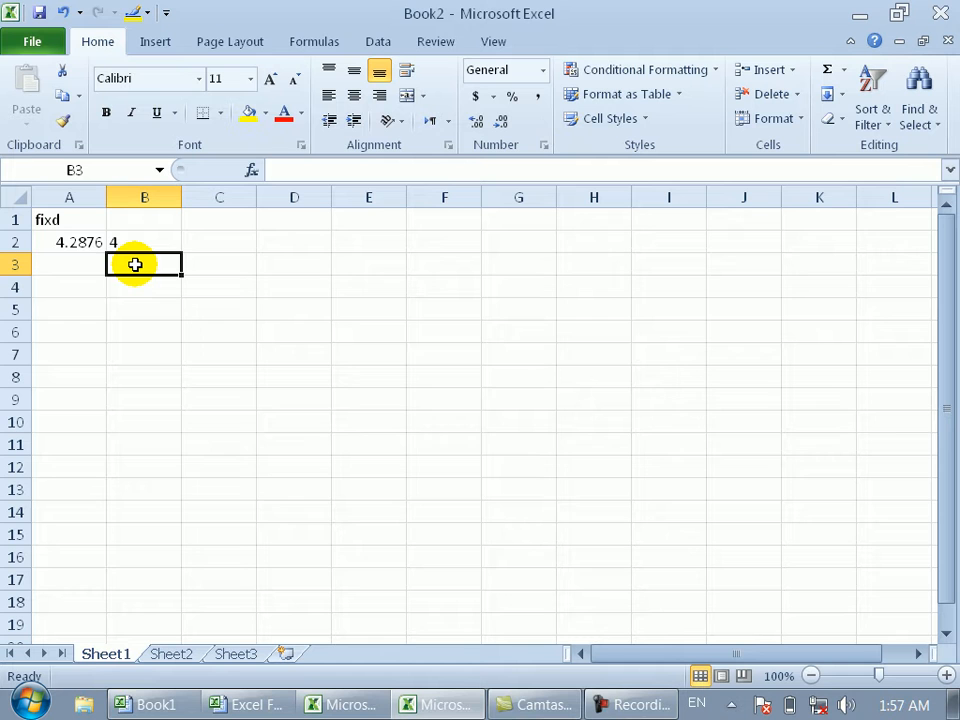
click(82, 240)
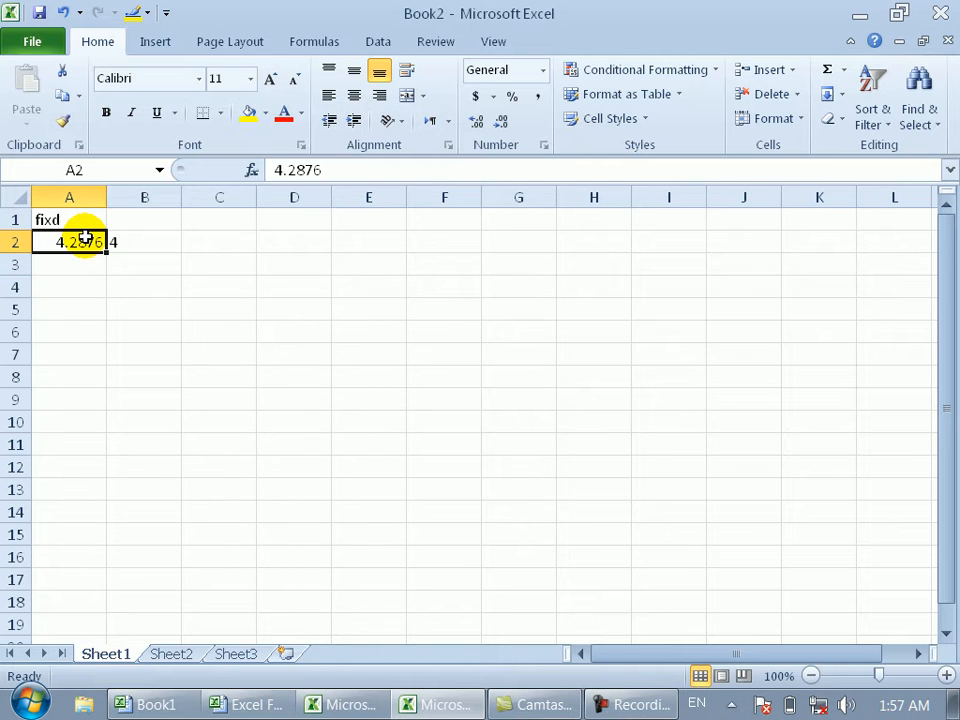
click(146, 266)
text(=)
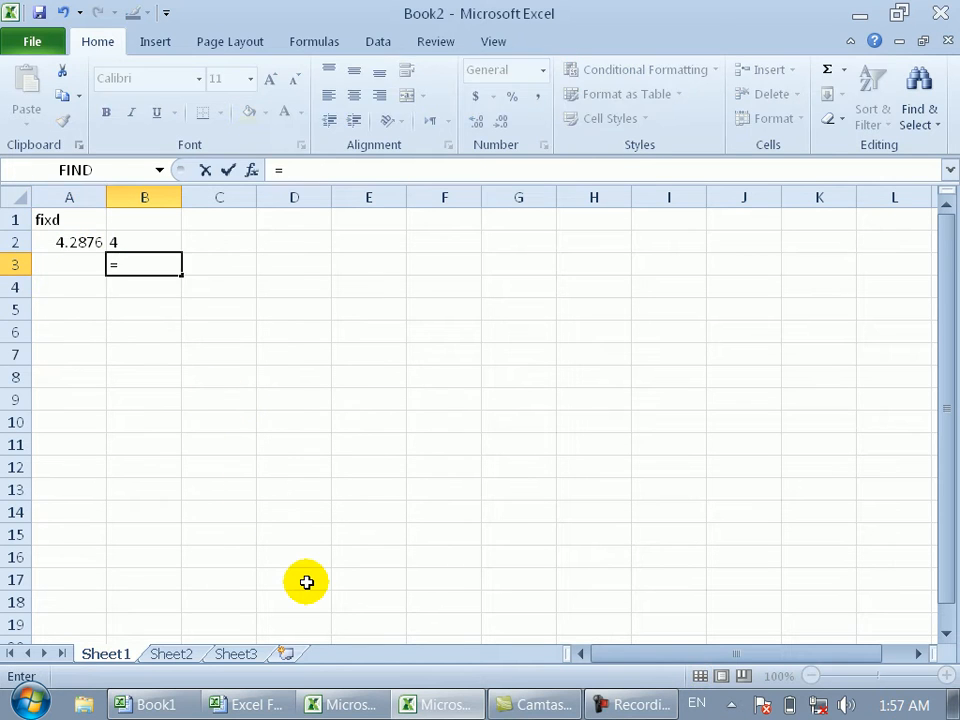
text(fix)
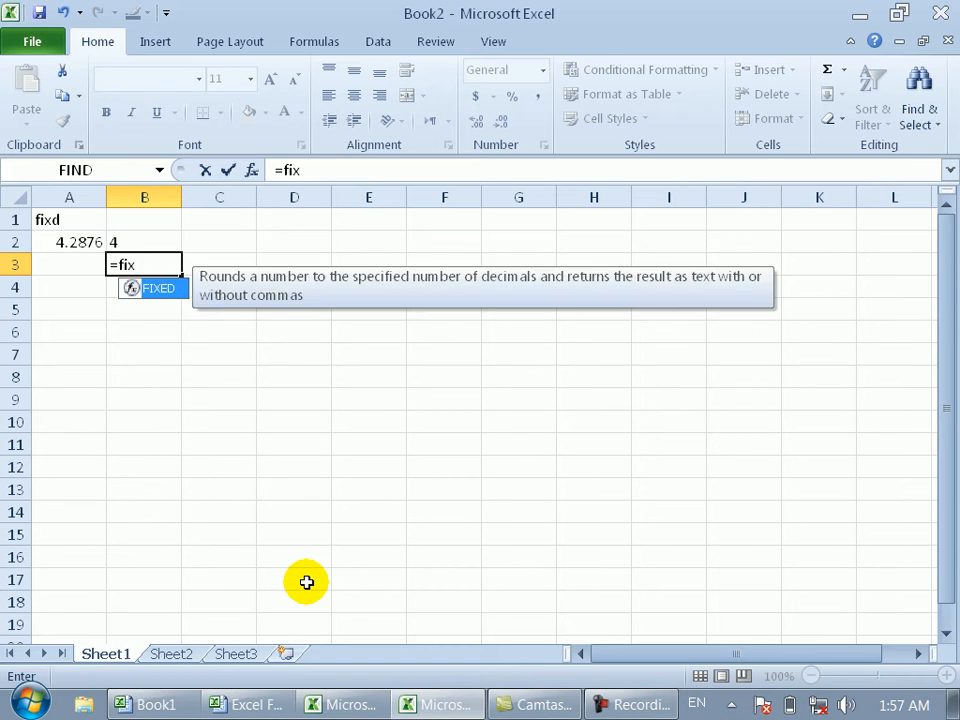
key(Tab)
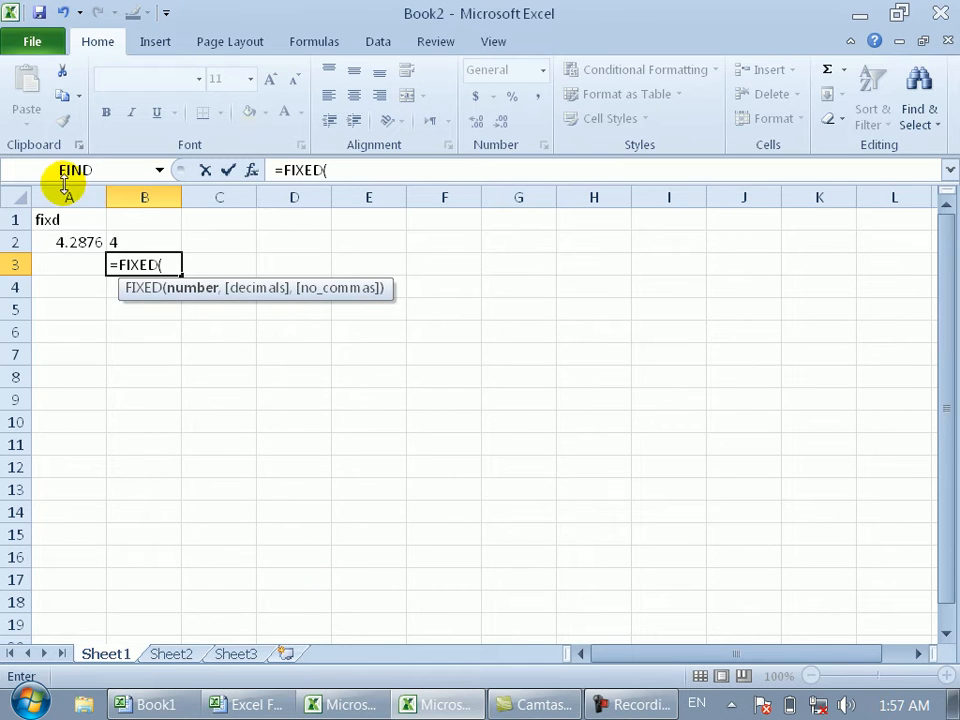
click(82, 243)
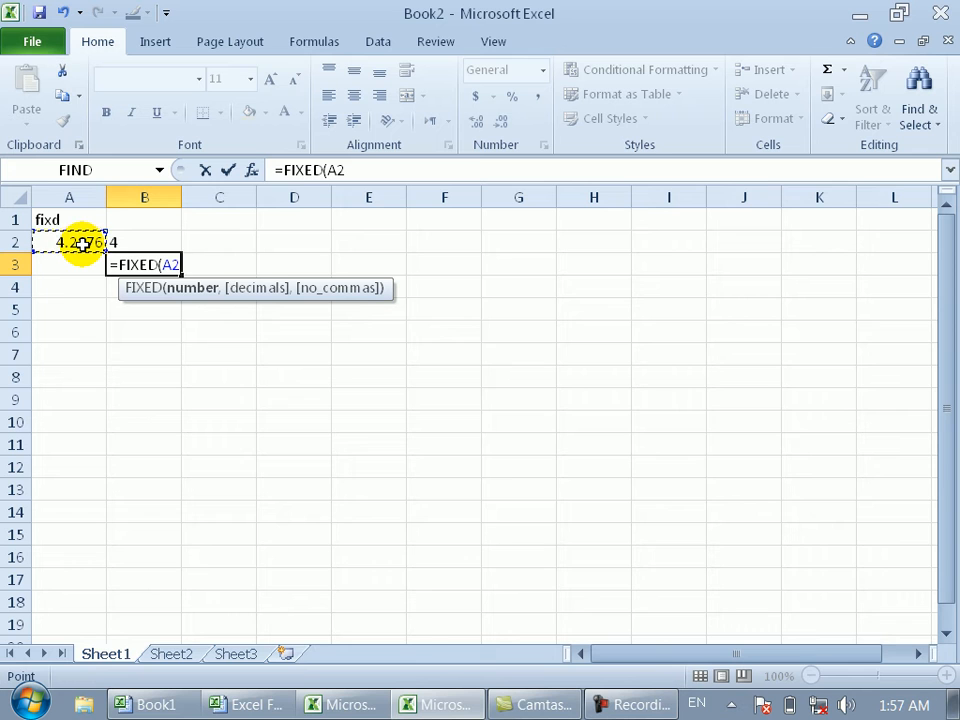
text(,2)
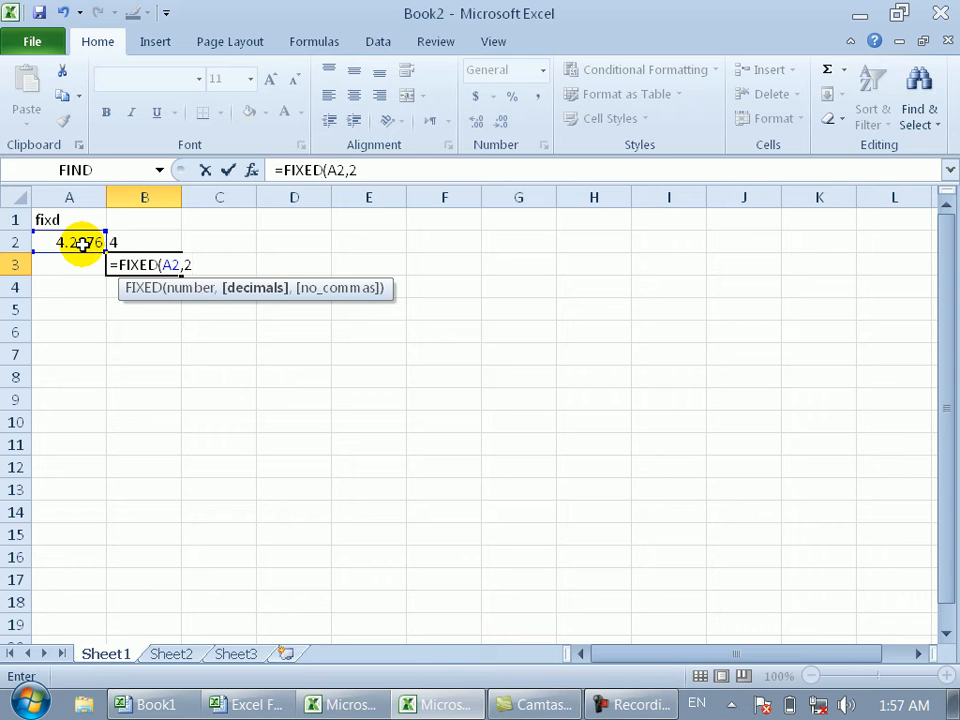
key(Return)
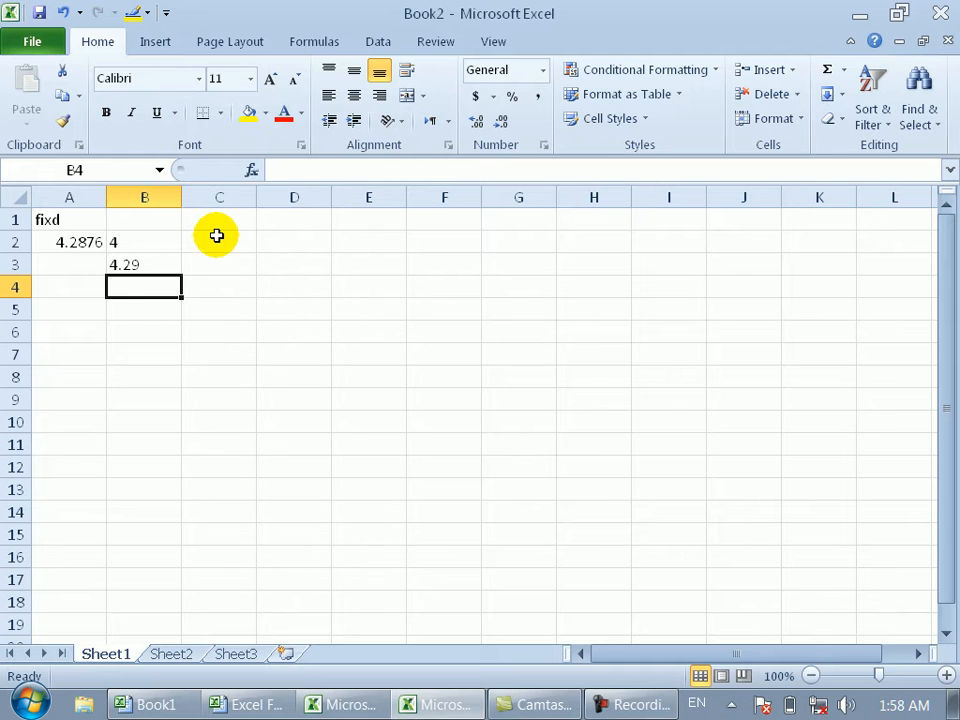
click(318, 43)
click(226, 95)
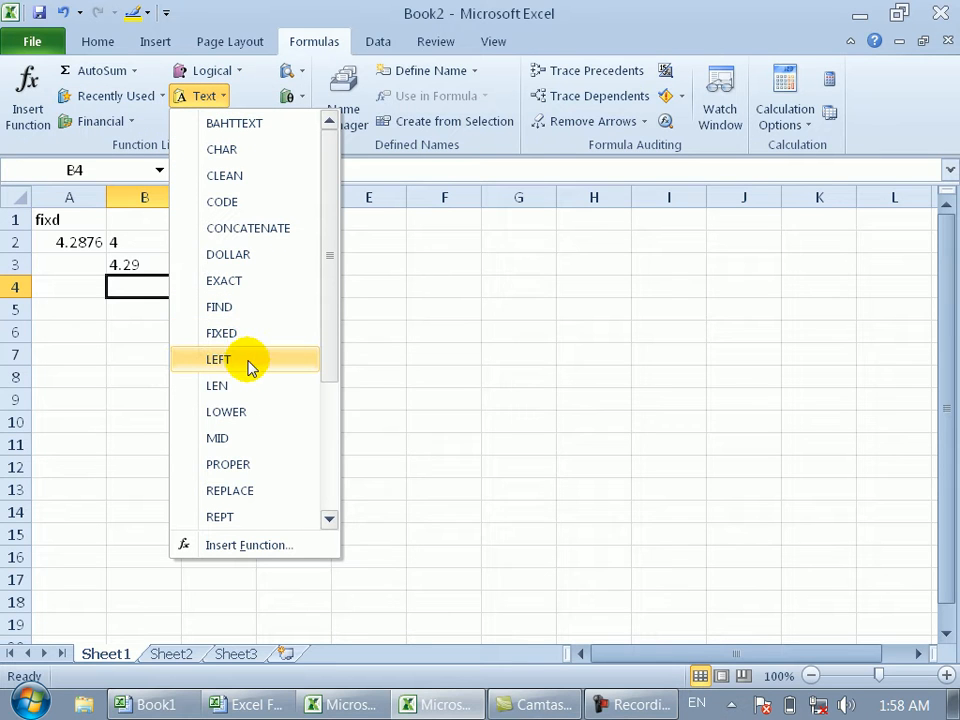
click(437, 290)
drag(84, 284, 405, 612)
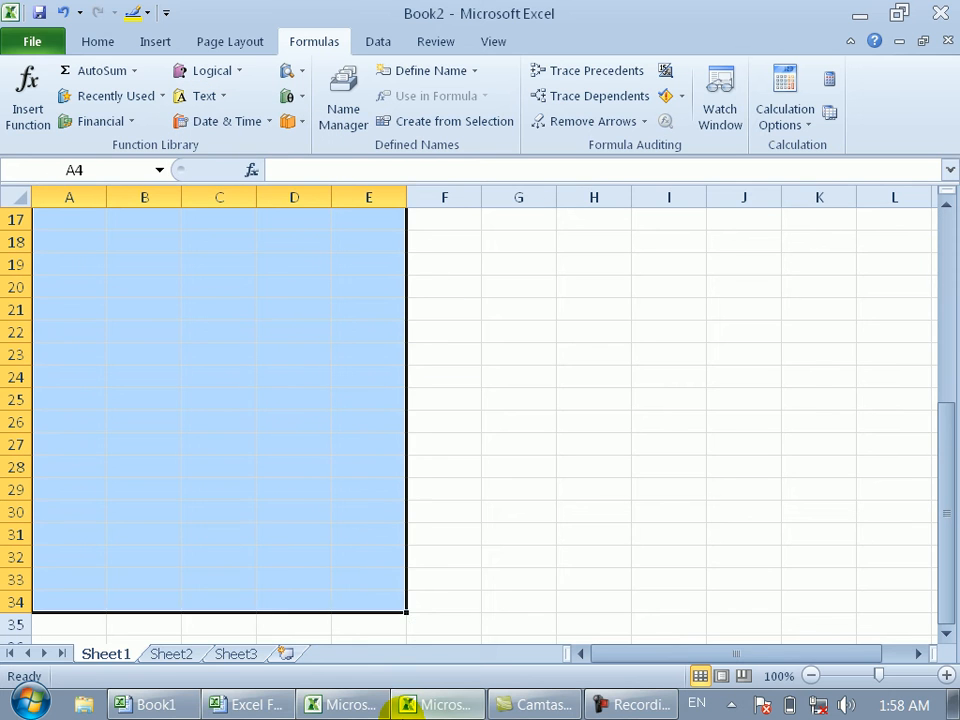
click(95, 299)
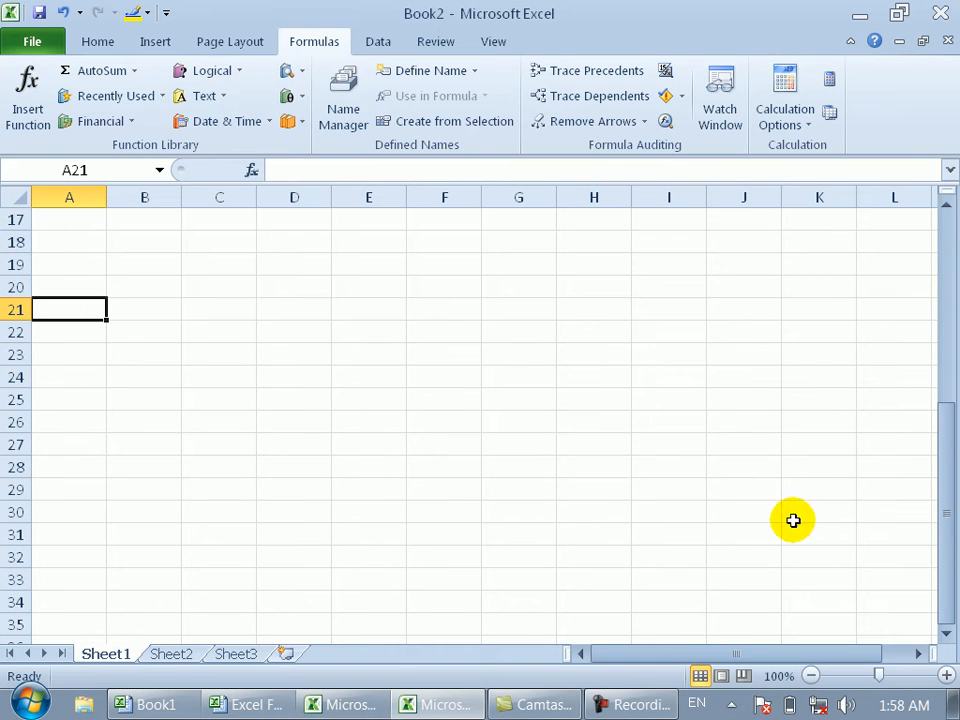
drag(953, 453, 926, 253)
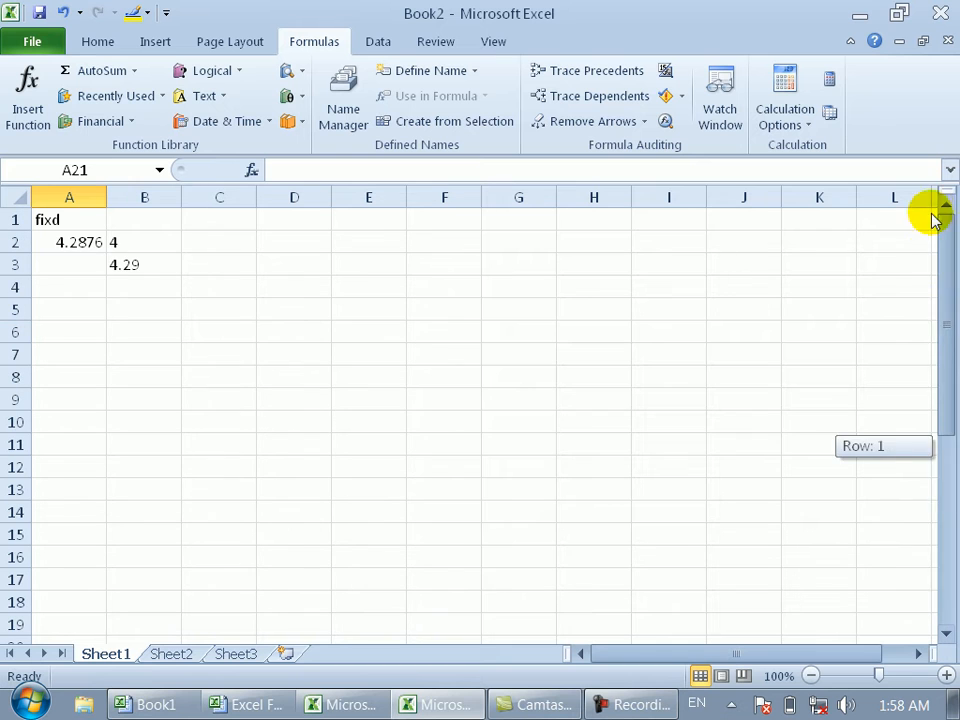
Enter the label "Left" in cell A4 and the sample text "pakistan" in cell A5.
click(68, 284)
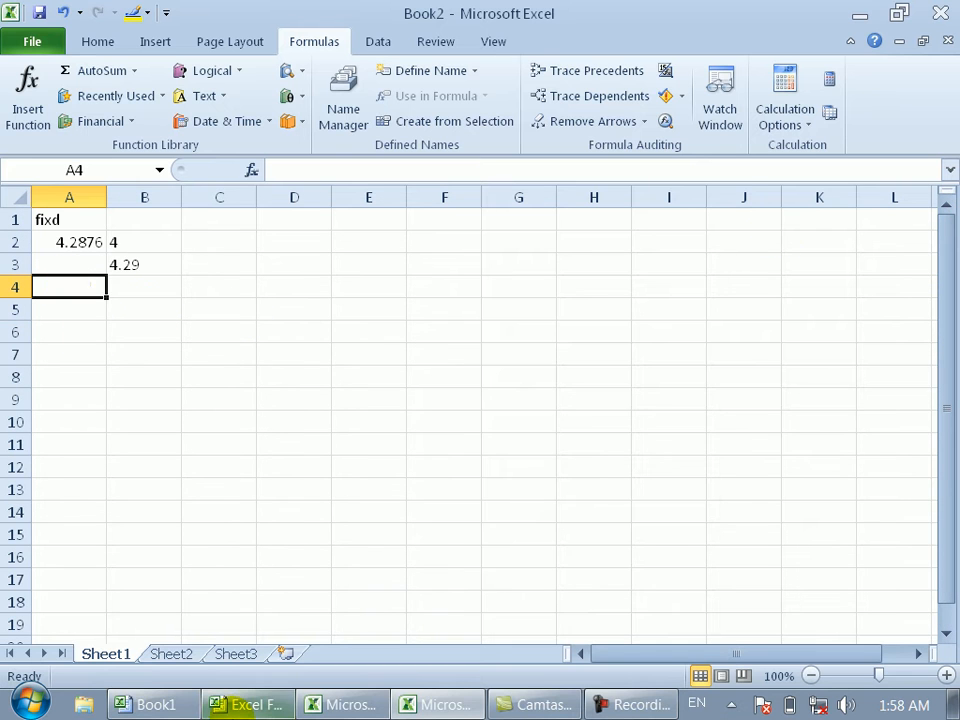
text(Left)
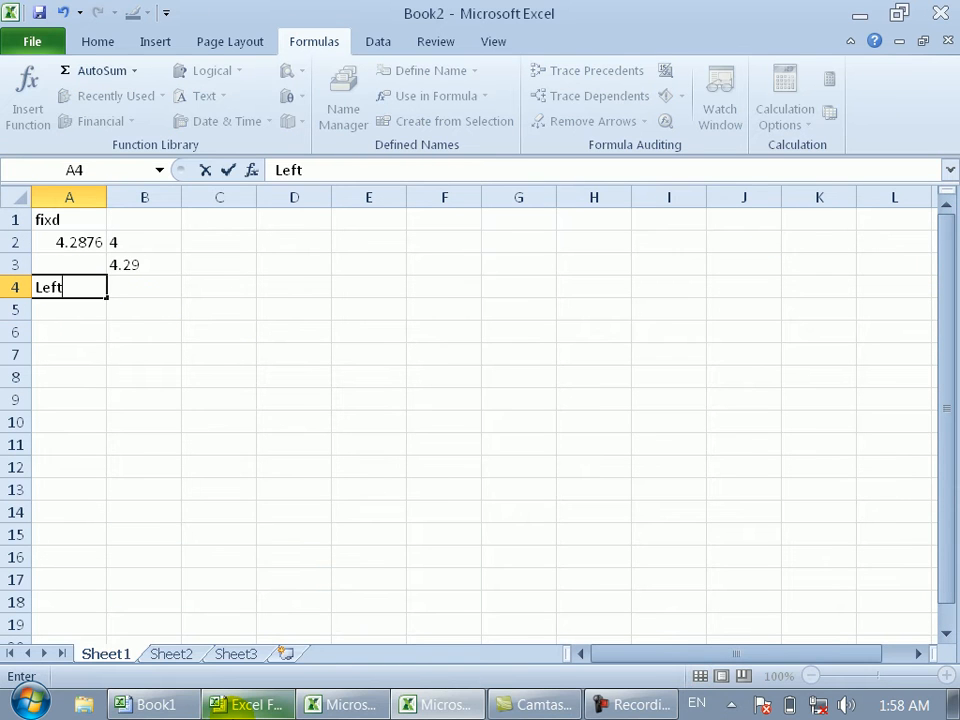
key(Return)
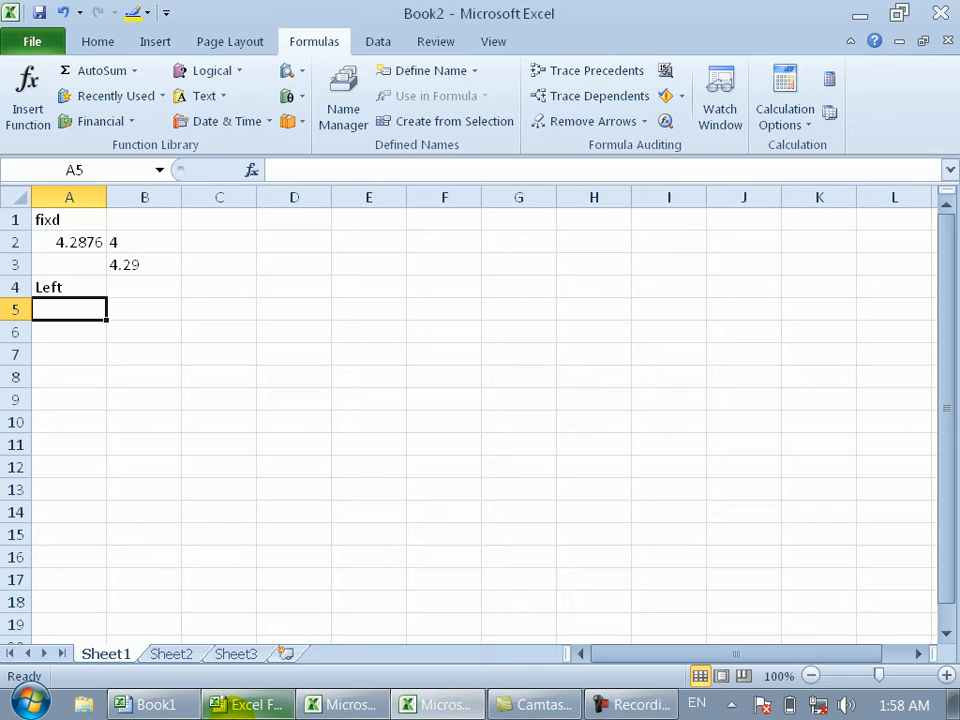
text(af)
key(BackSpace)
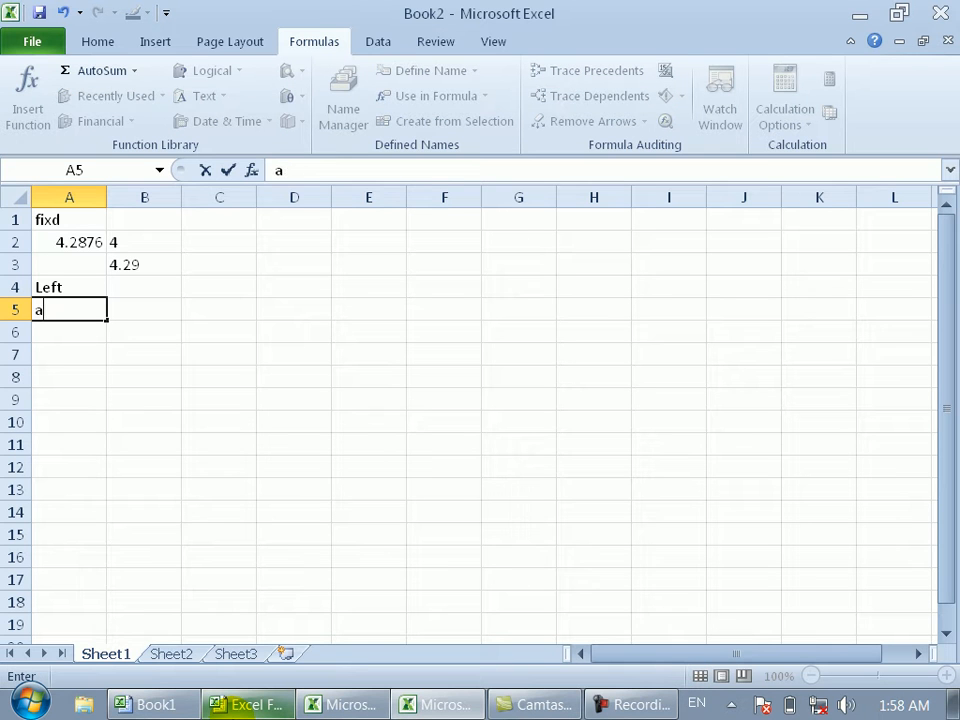
key(Escape)
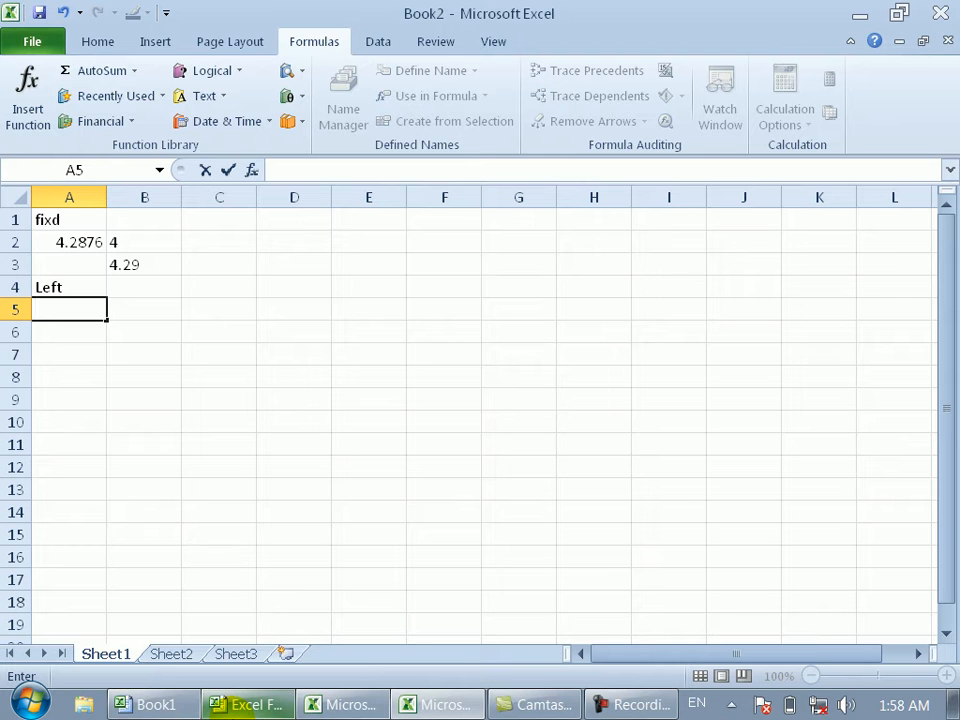
text(pakistan)
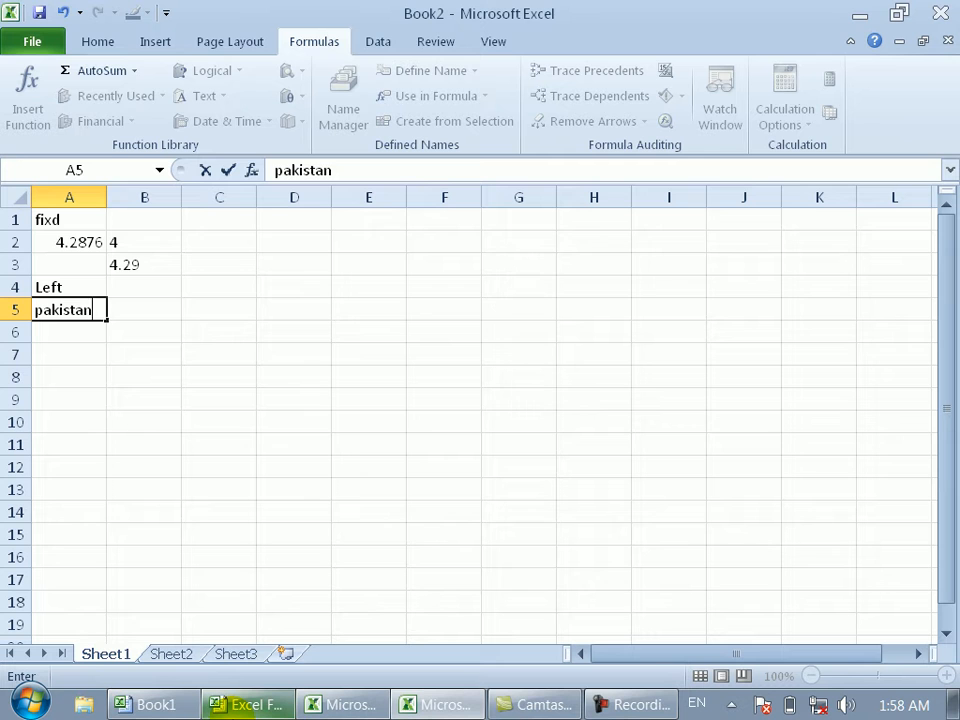
key(Tab)
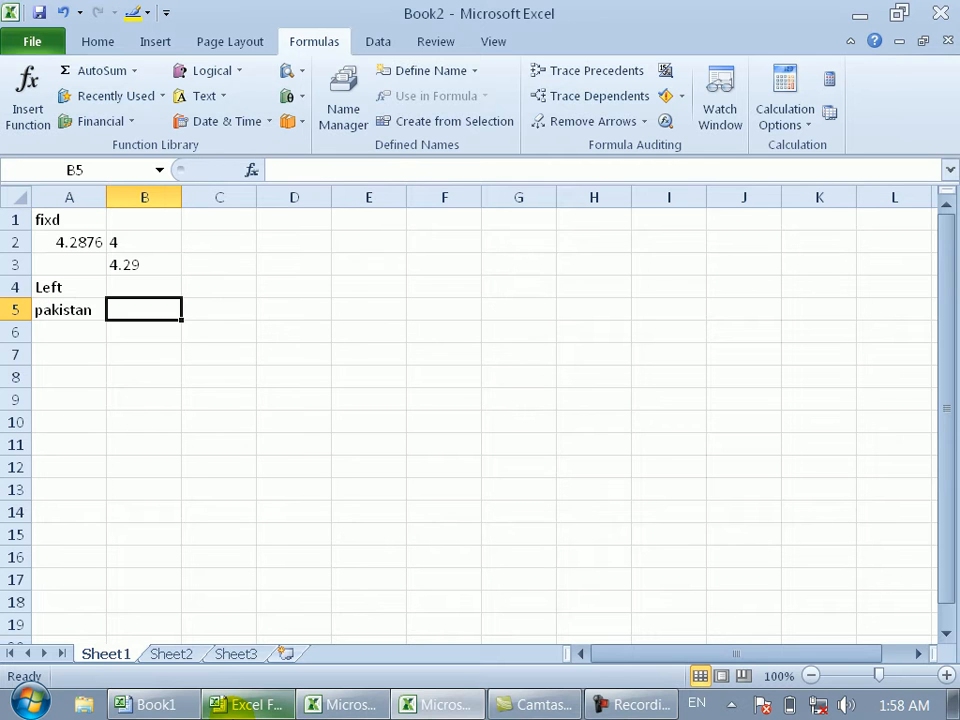
Enter =LEFT(A5,3) in cell B5 to extract the first three characters of the text in A5.
text(=d)
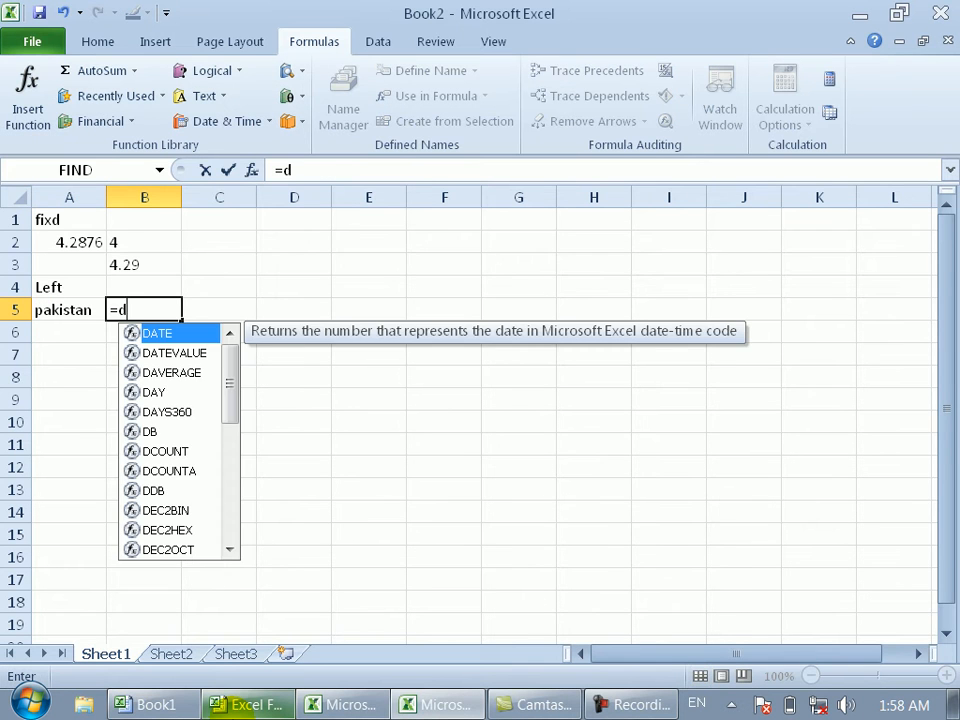
key(BackSpace)
text(lef)
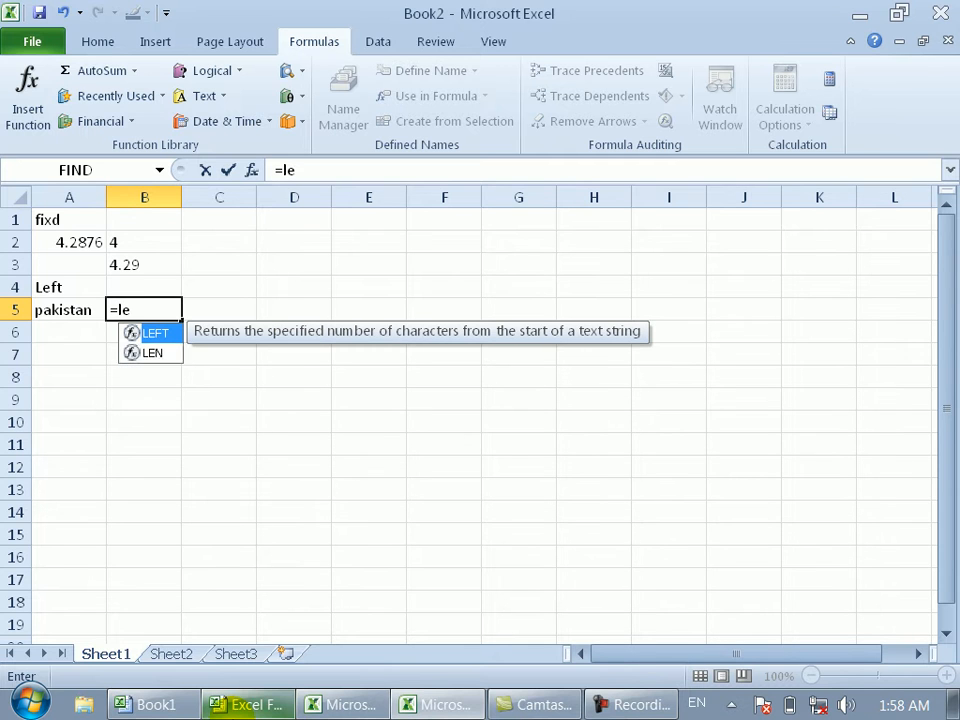
key(Tab)
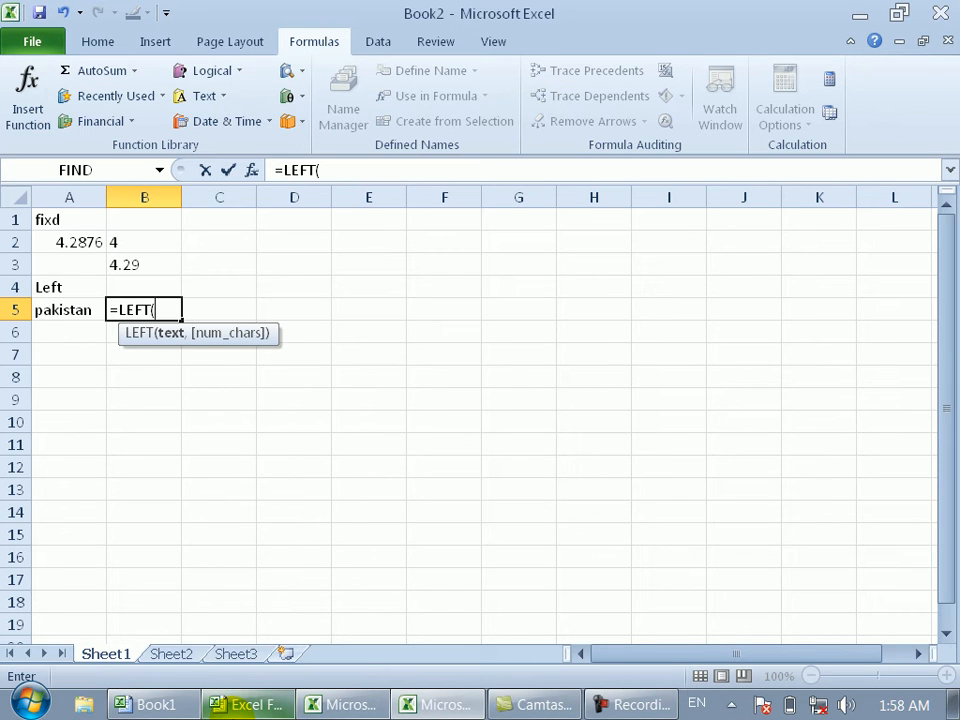
click(218, 705)
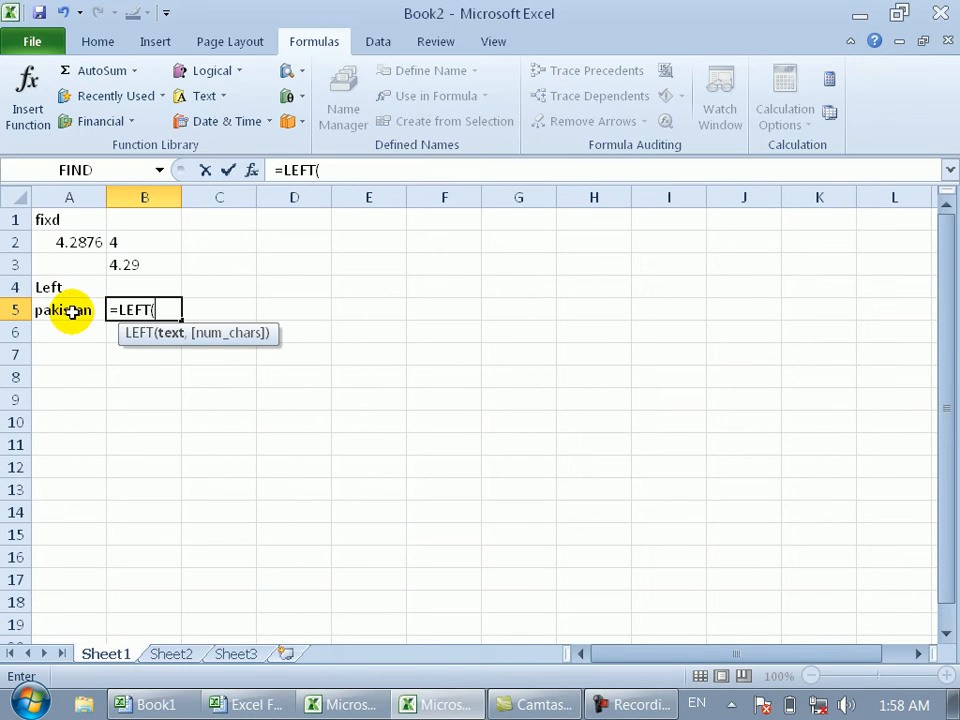
click(69, 304)
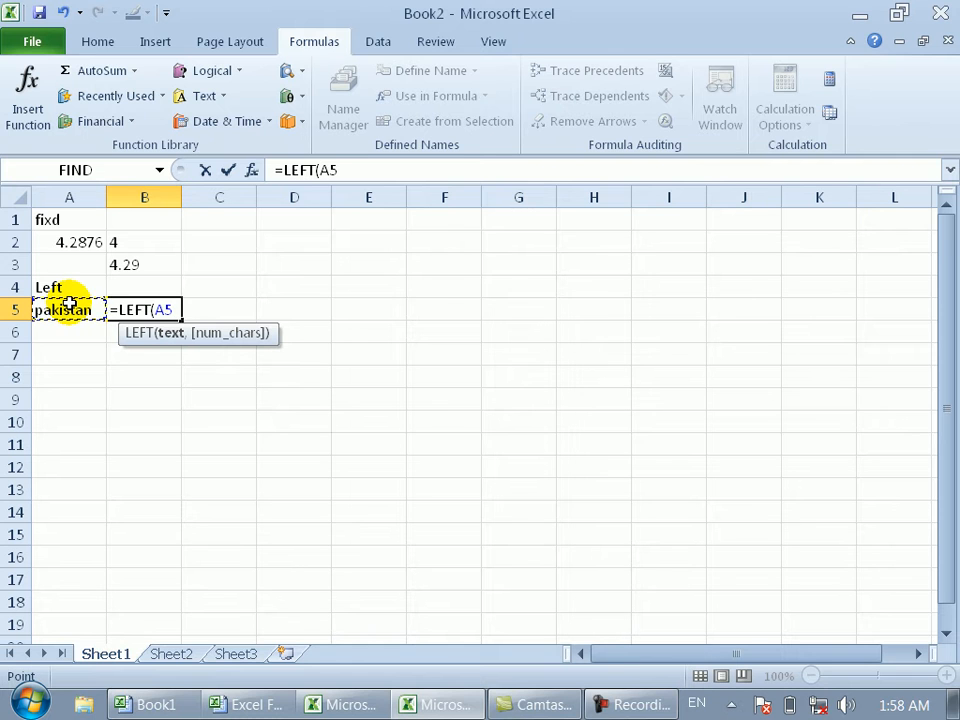
text(,3)
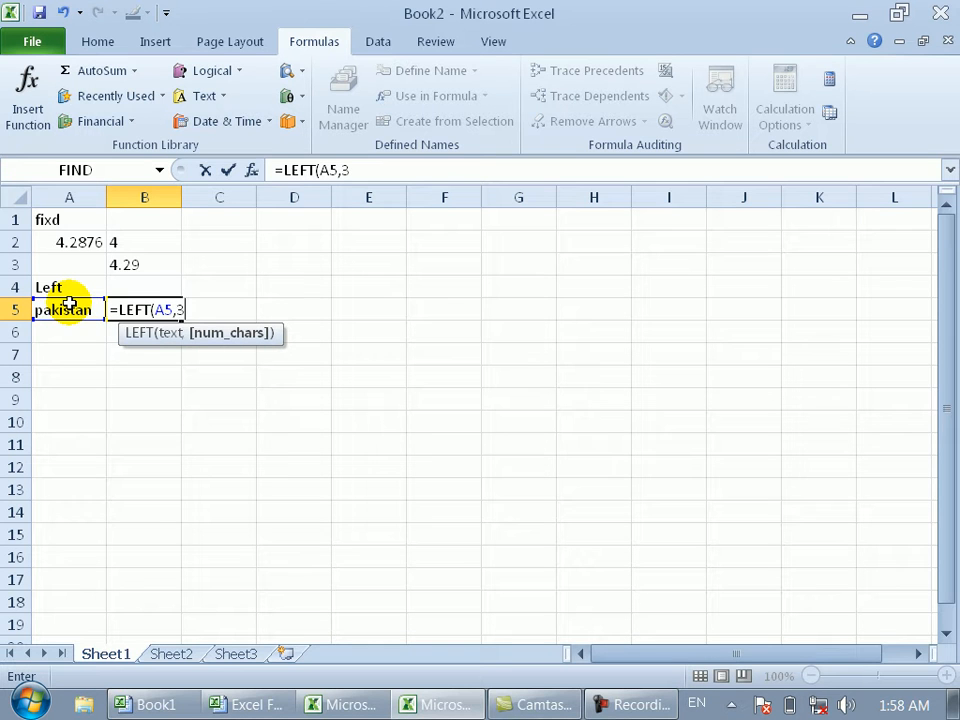
key(Return)
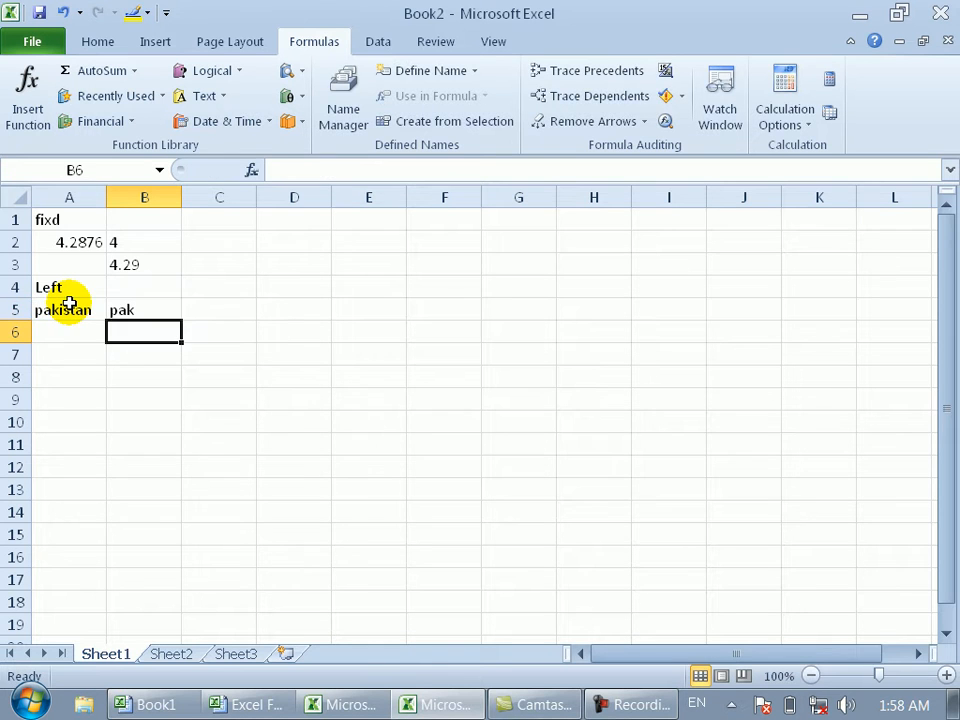
Fill the LEFT formula from B5 down to B8 and enter "afghanitan", "india" and "china" in cells A6 to A8.
click(122, 311)
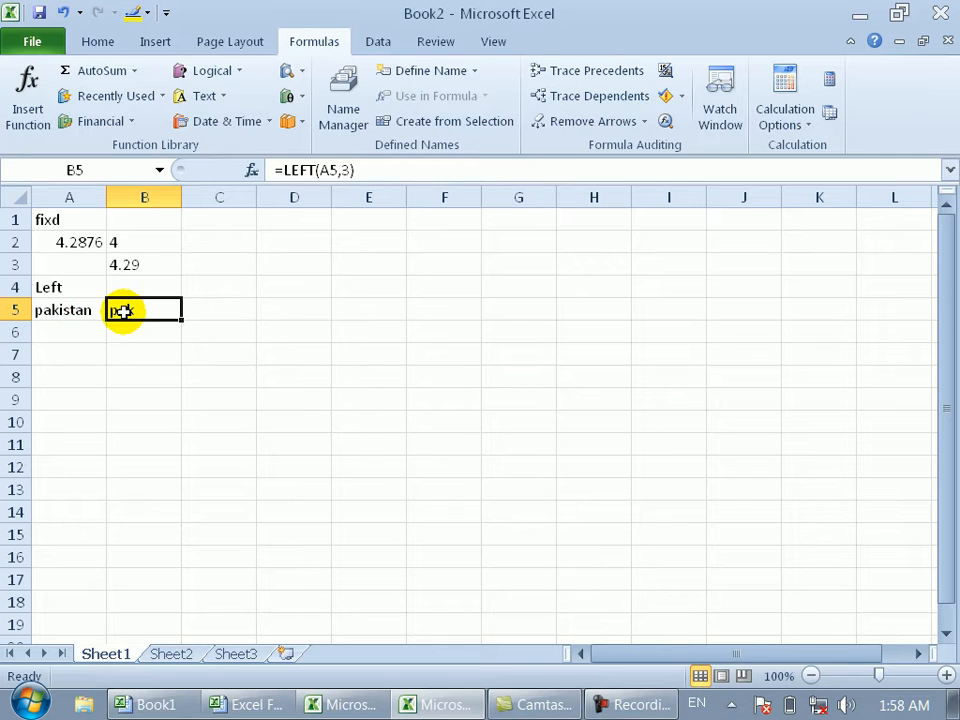
drag(184, 319, 178, 390)
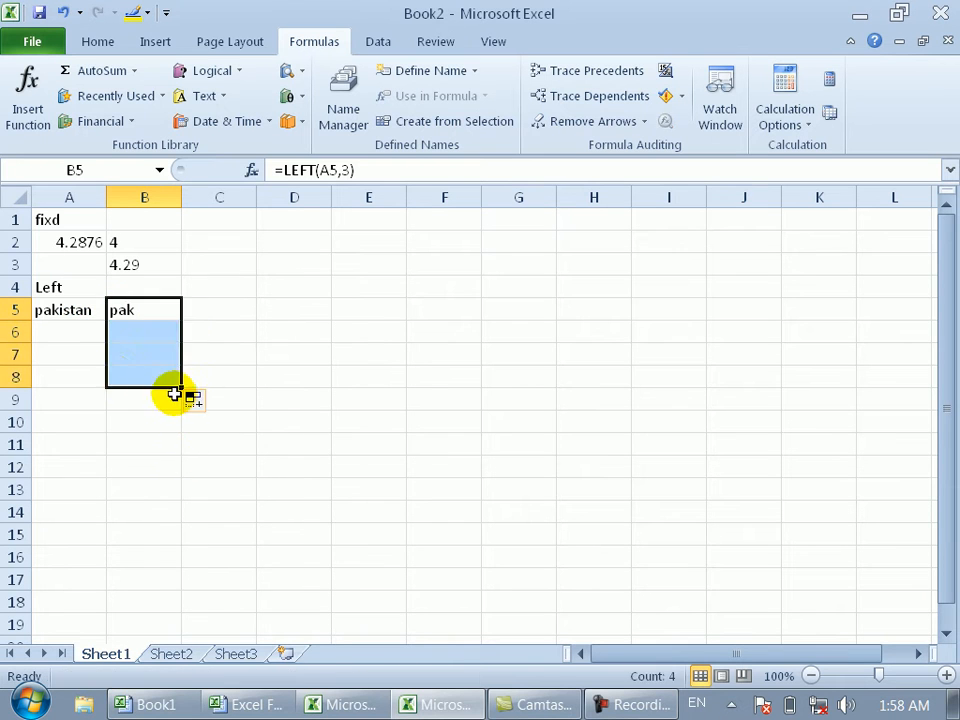
click(60, 332)
mouse_move(214, 716)
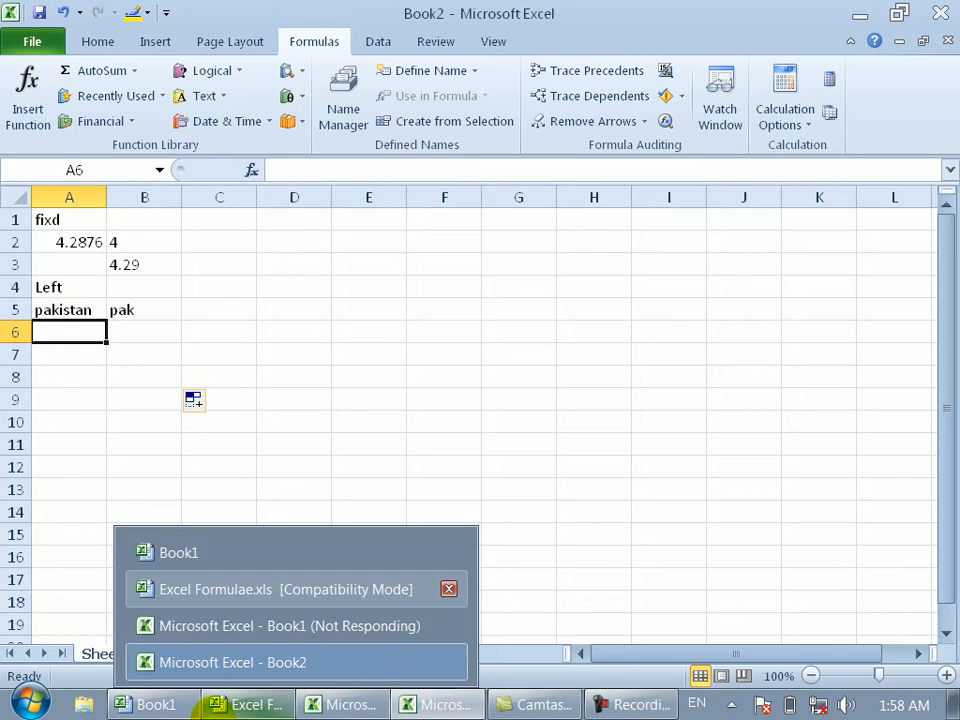
text(afg)
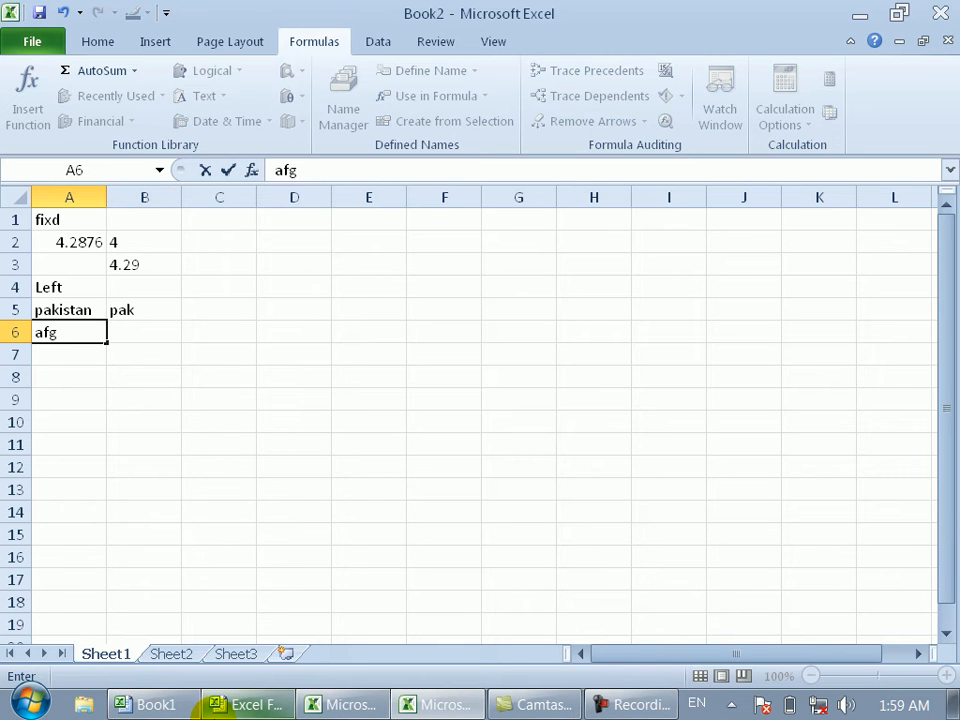
text(hanitan)
key(Return)
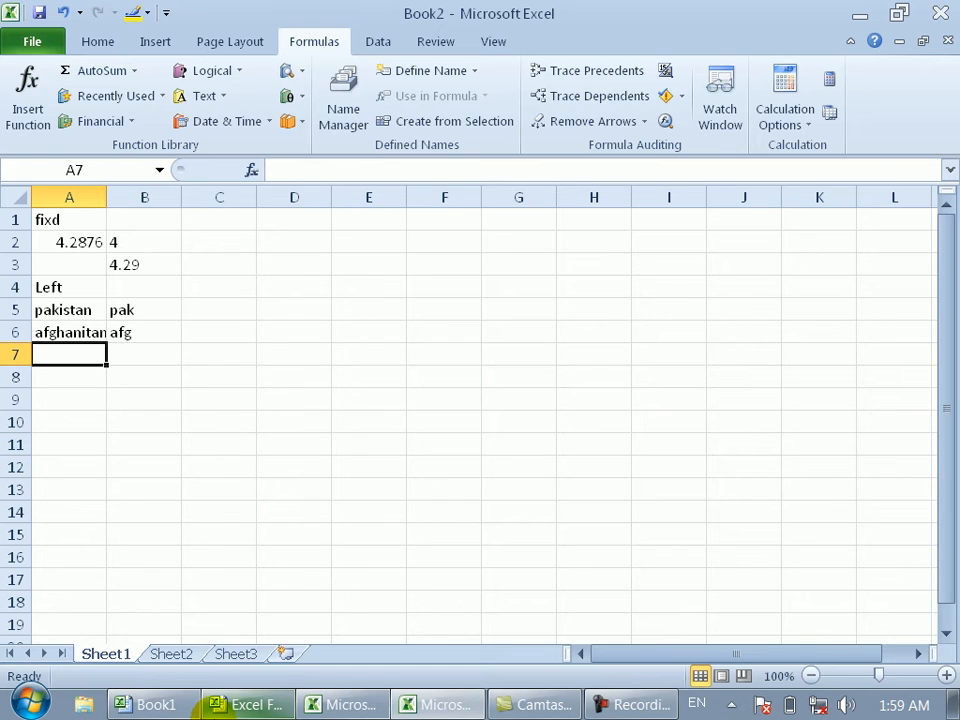
text(india)
key(Return)
text(china)
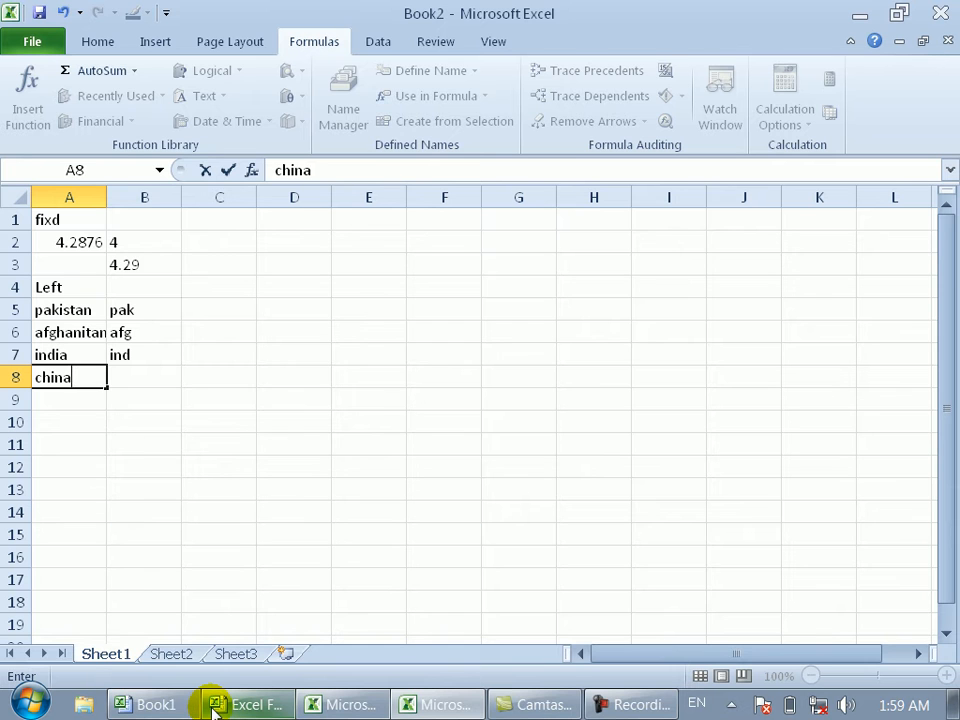
key(Return)
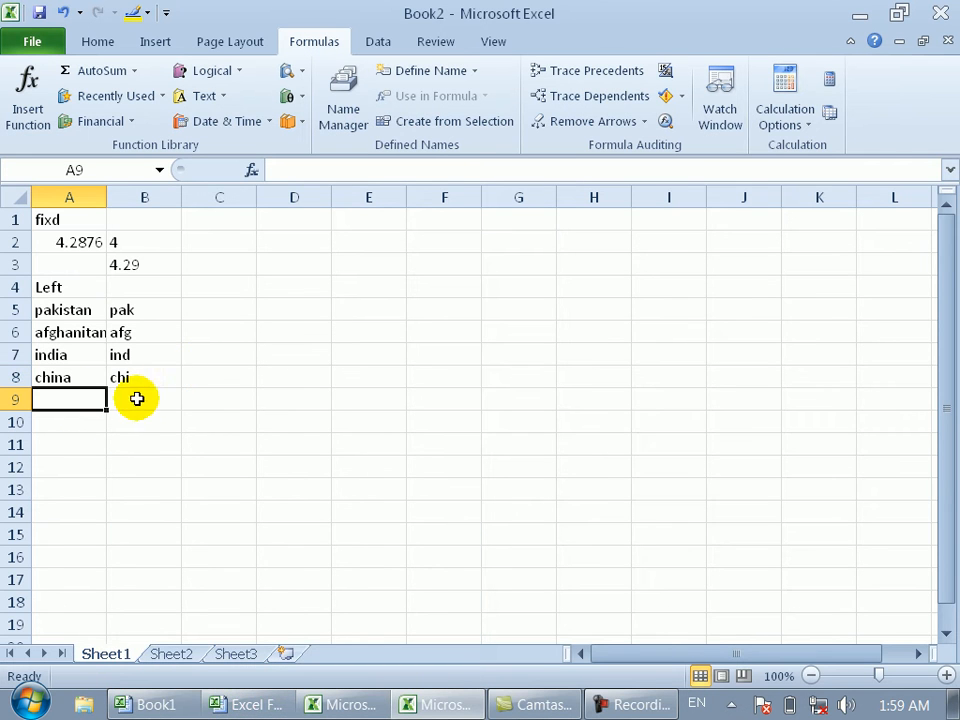
Check the LEFT formulas in B6 and B5, and look up the description of LEN among the text functions.
click(129, 325)
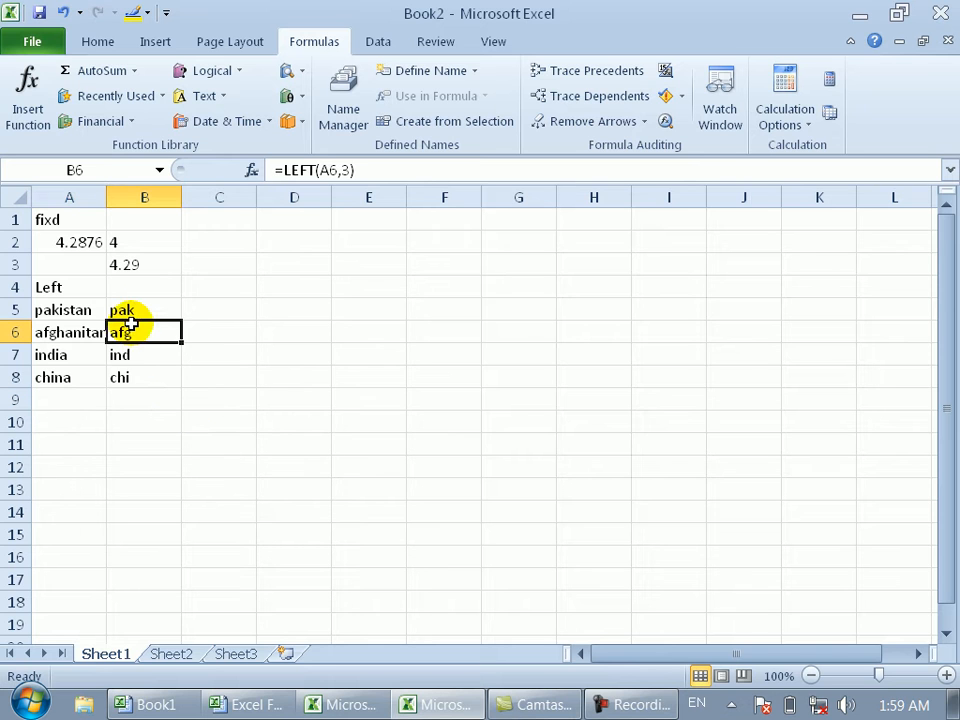
click(130, 311)
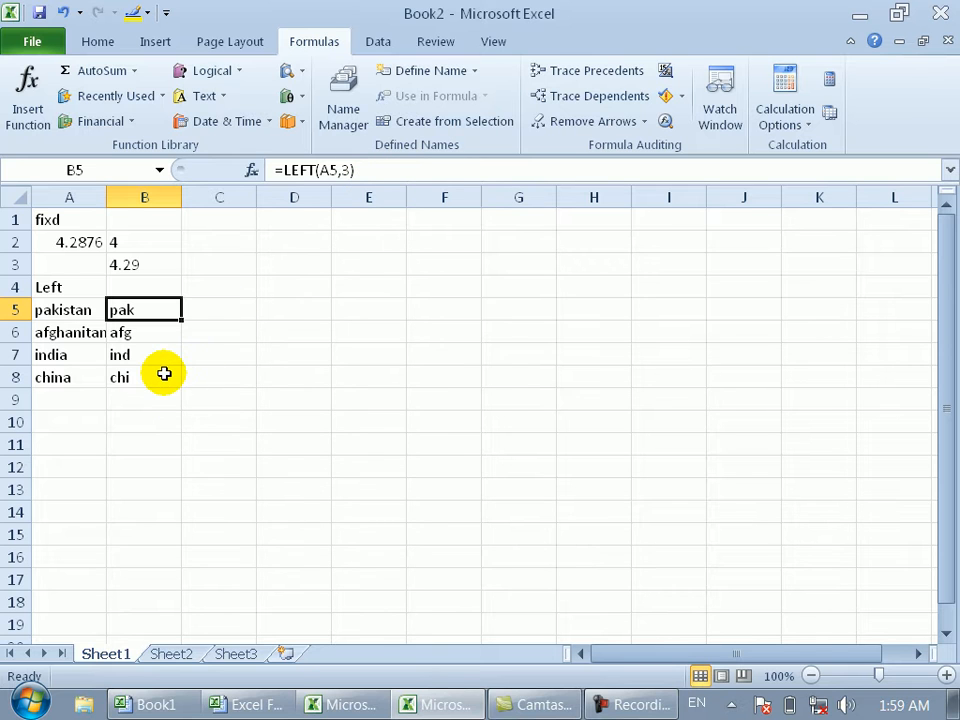
click(66, 400)
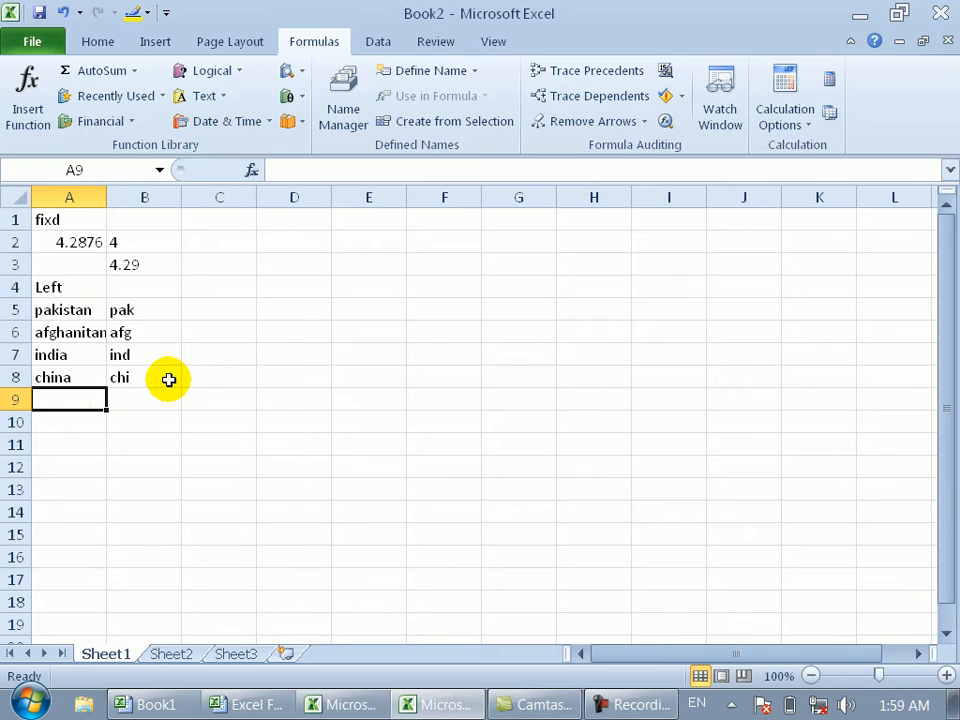
click(222, 96)
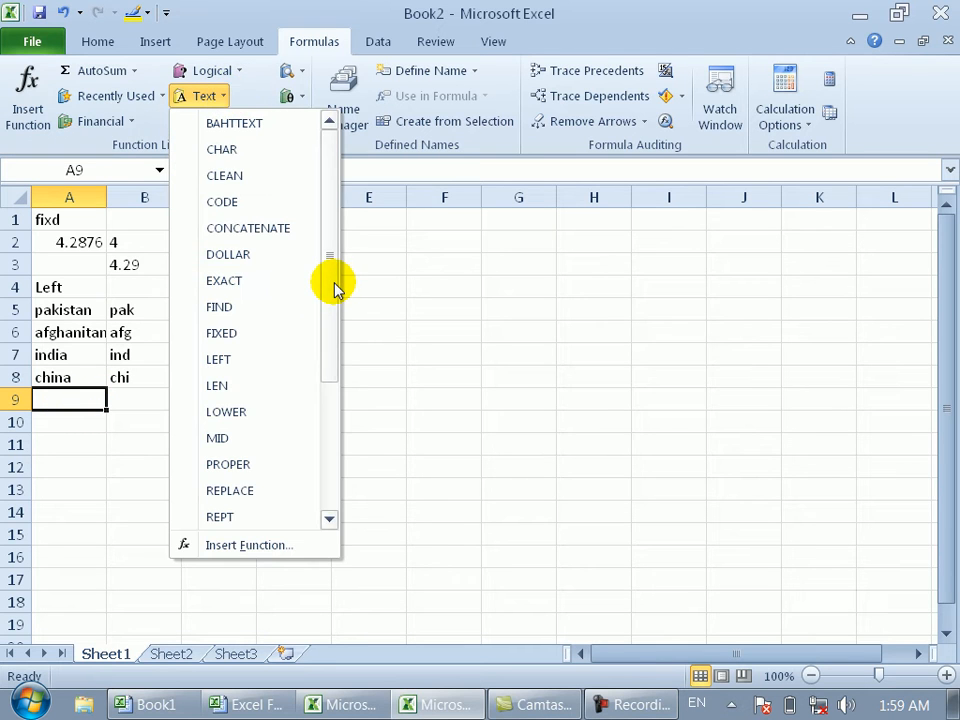
drag(335, 288, 336, 375)
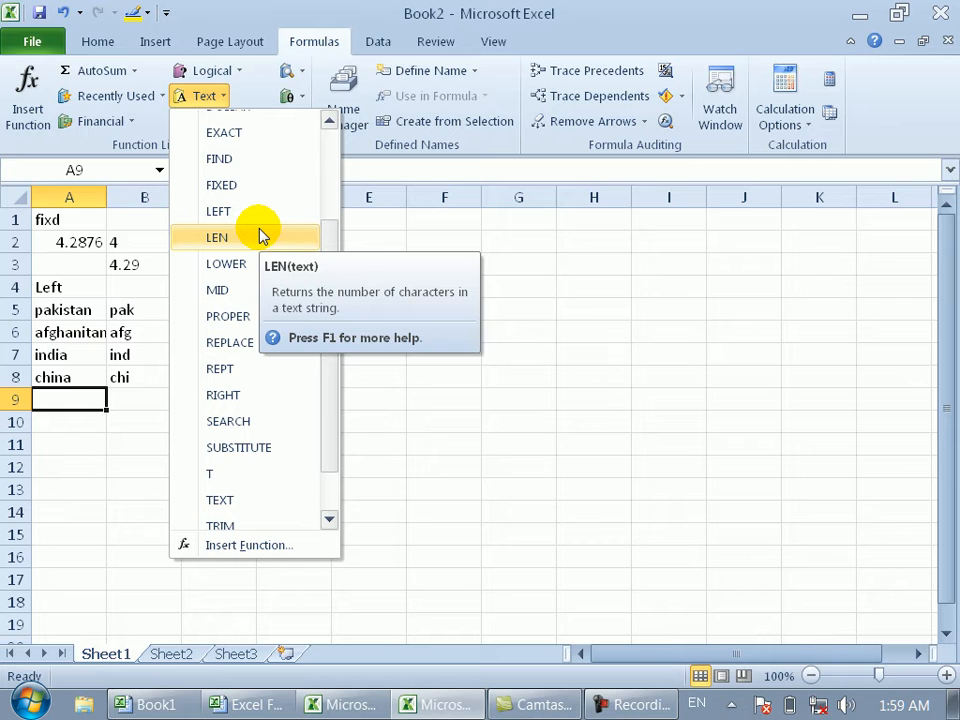
Enter the label "Len" in cell A10 and the sample text "kabul" in cell A11.
click(62, 422)
click(62, 422)
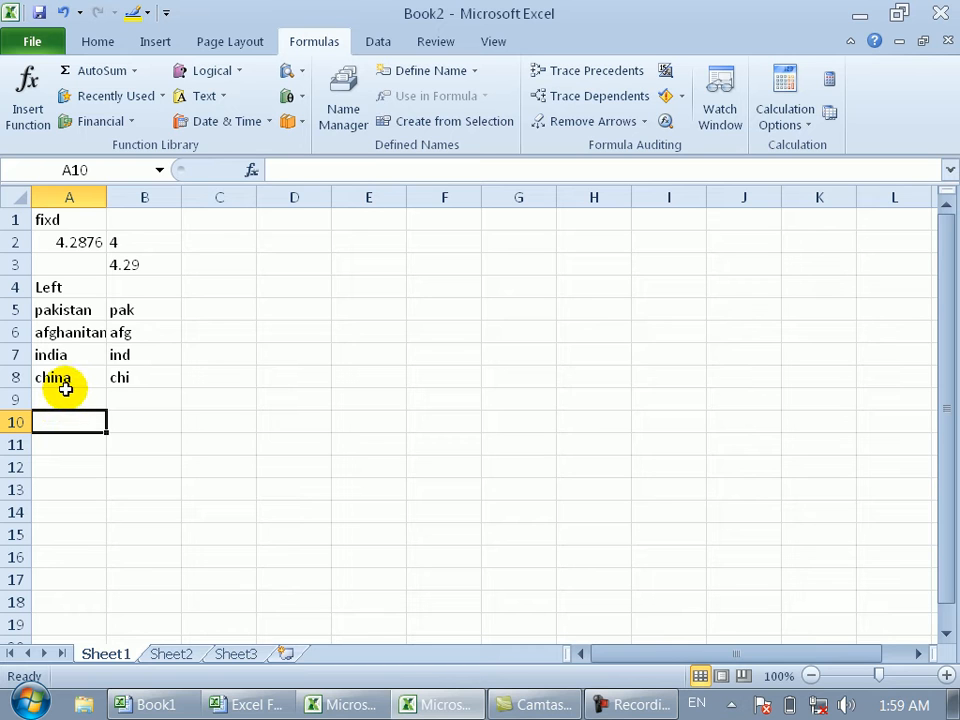
click(65, 399)
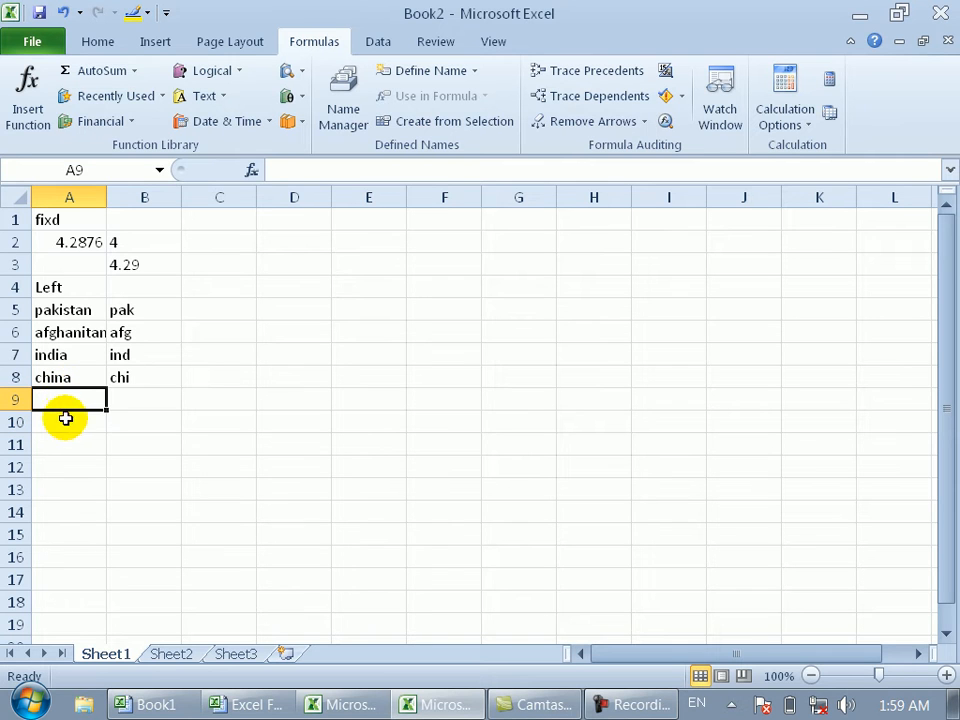
click(65, 423)
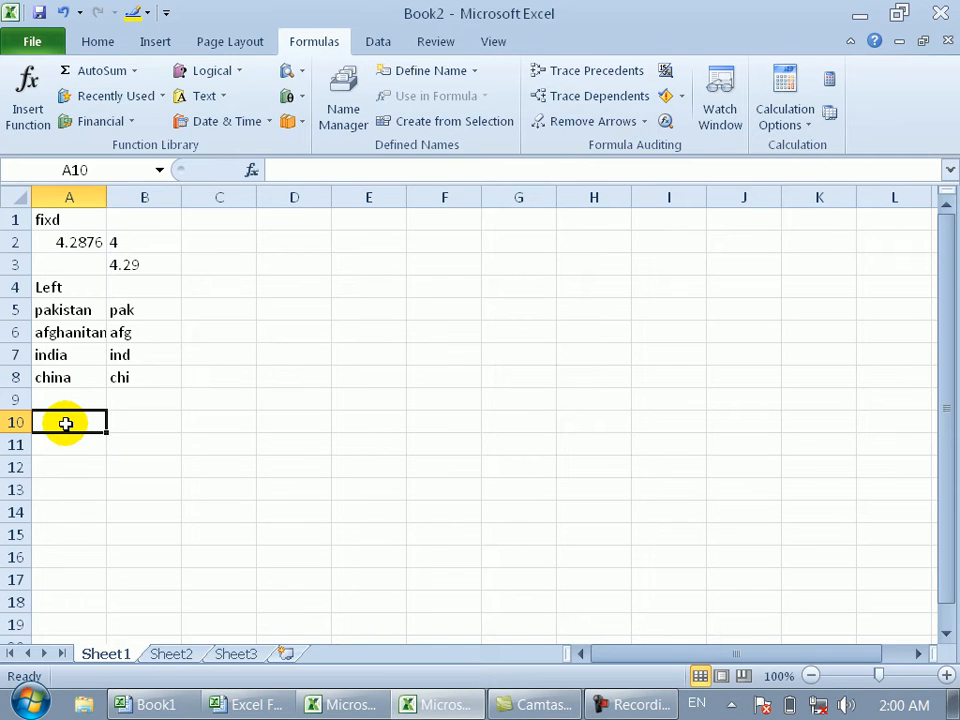
text(co)
key(BackSpace)
key(BackSpace)
text(Len)
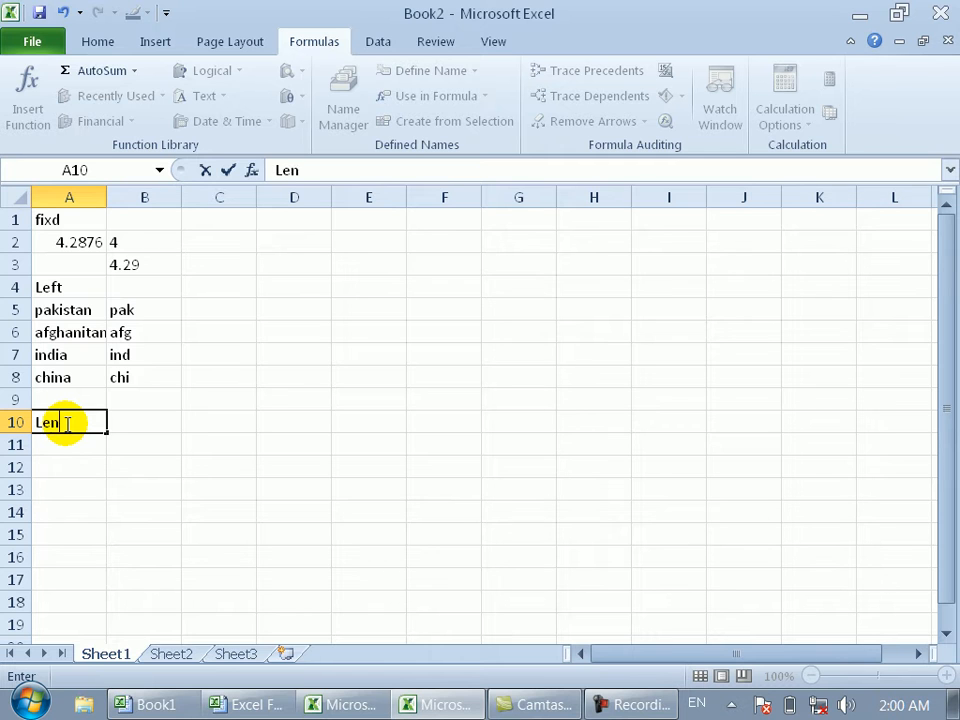
key(Return)
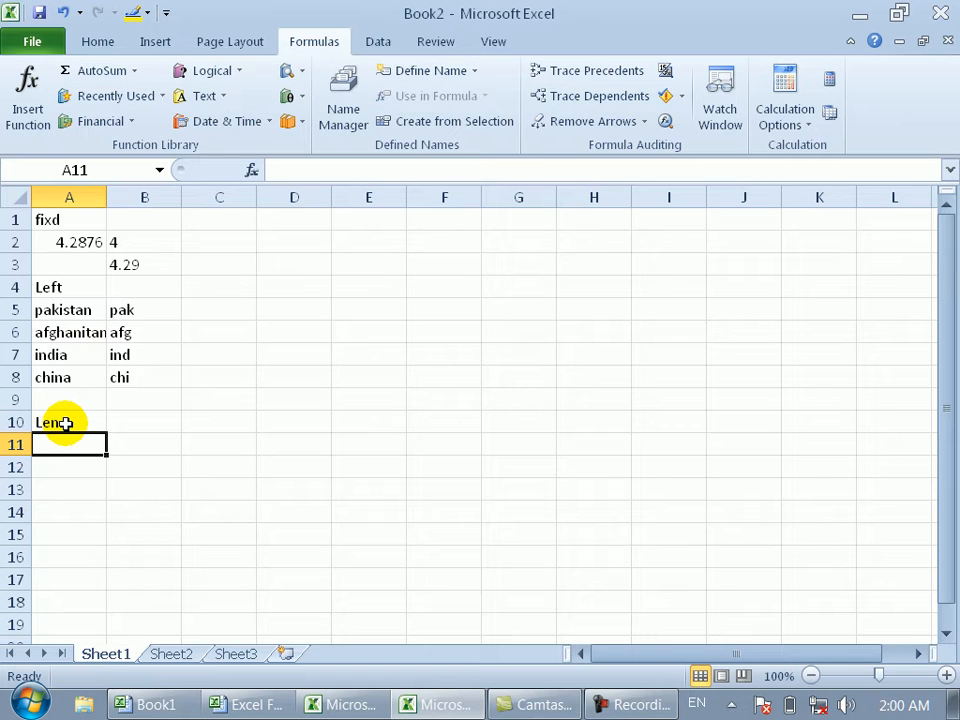
text(kabul)
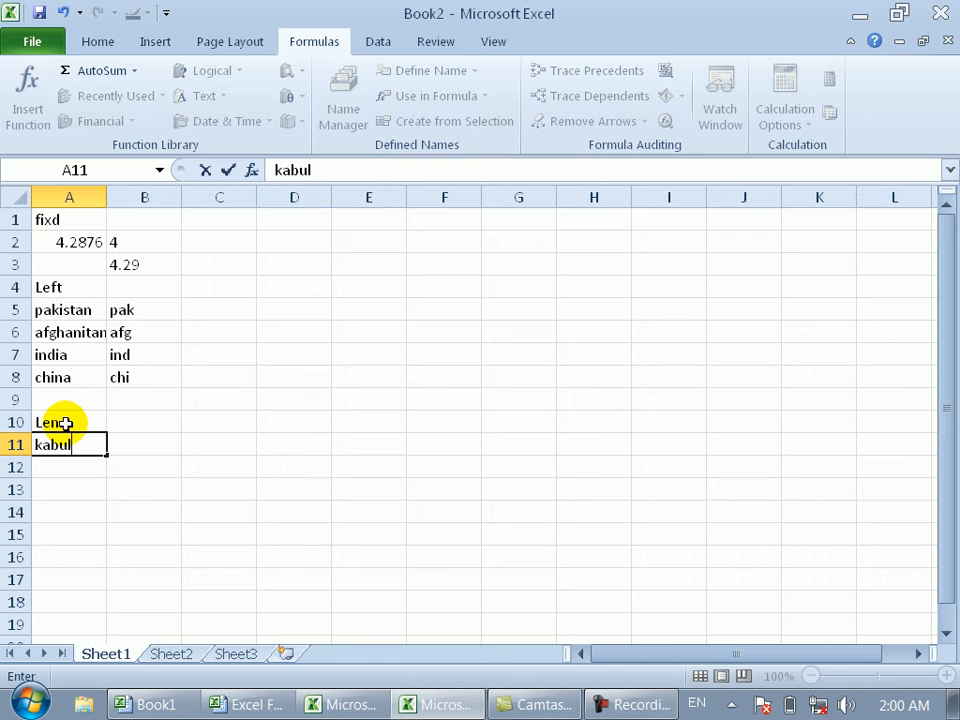
key(Tab)
Enter the formula =LEN(A11) in cell B11 to count the characters of the text in A11.
text(=)
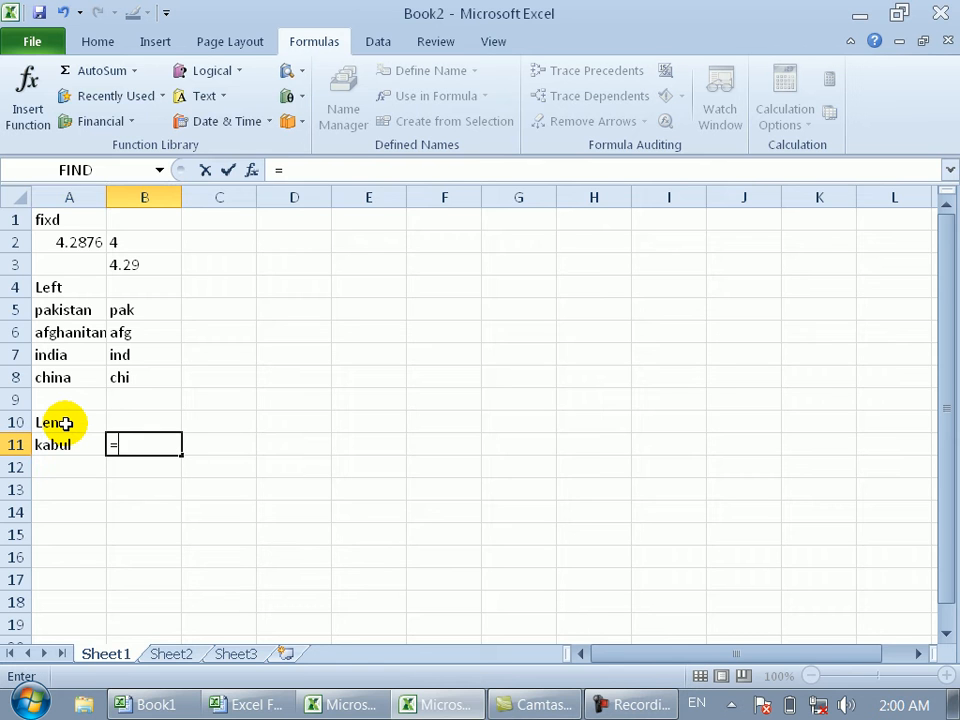
text(len)
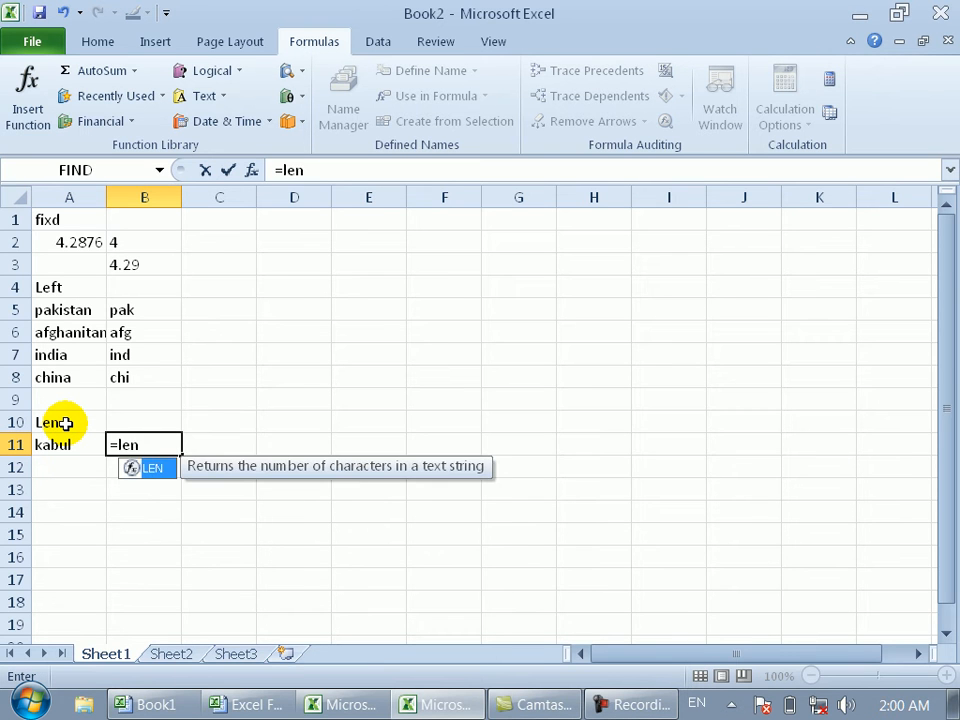
key(Tab)
click(60, 444)
key(Return)
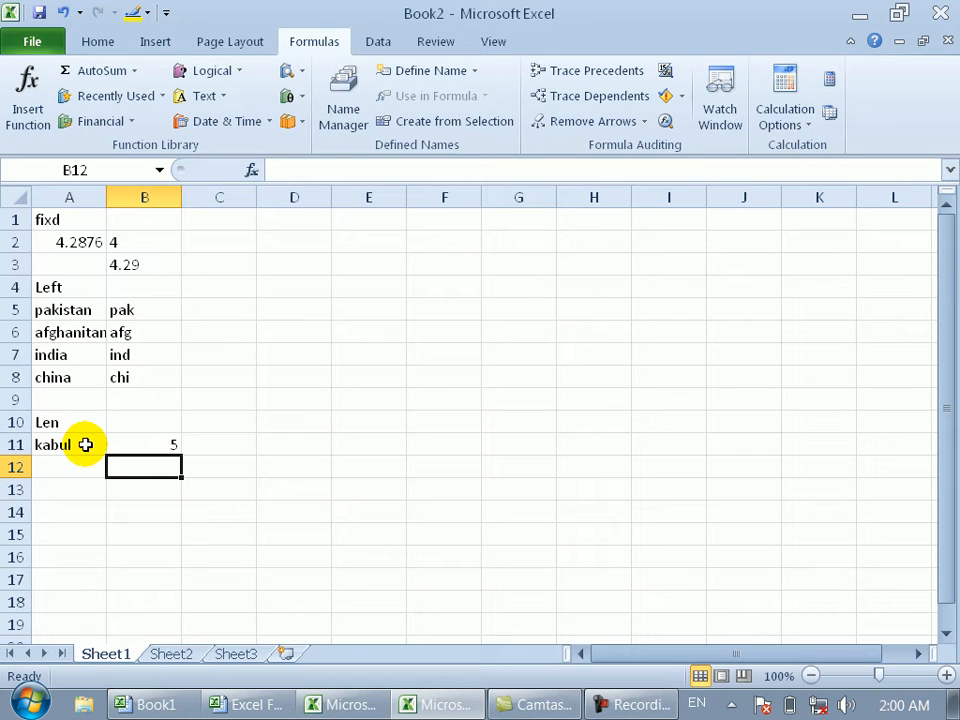
Fill the LEN formula from B11 down to B12 and enter "afghanistan" in cell A12.
drag(130, 444, 171, 446)
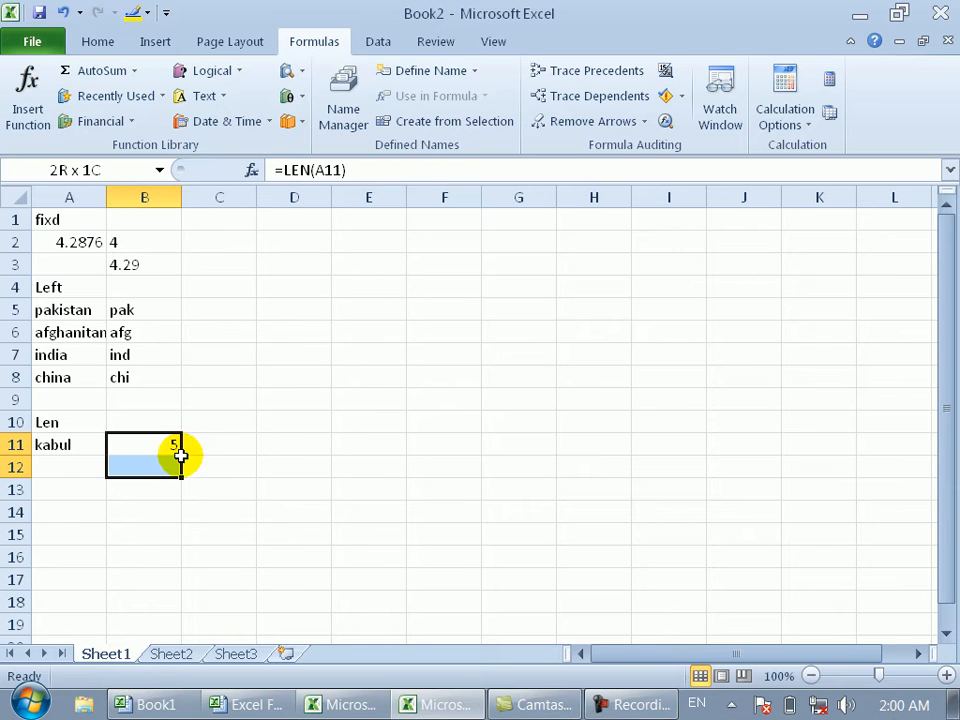
click(124, 311)
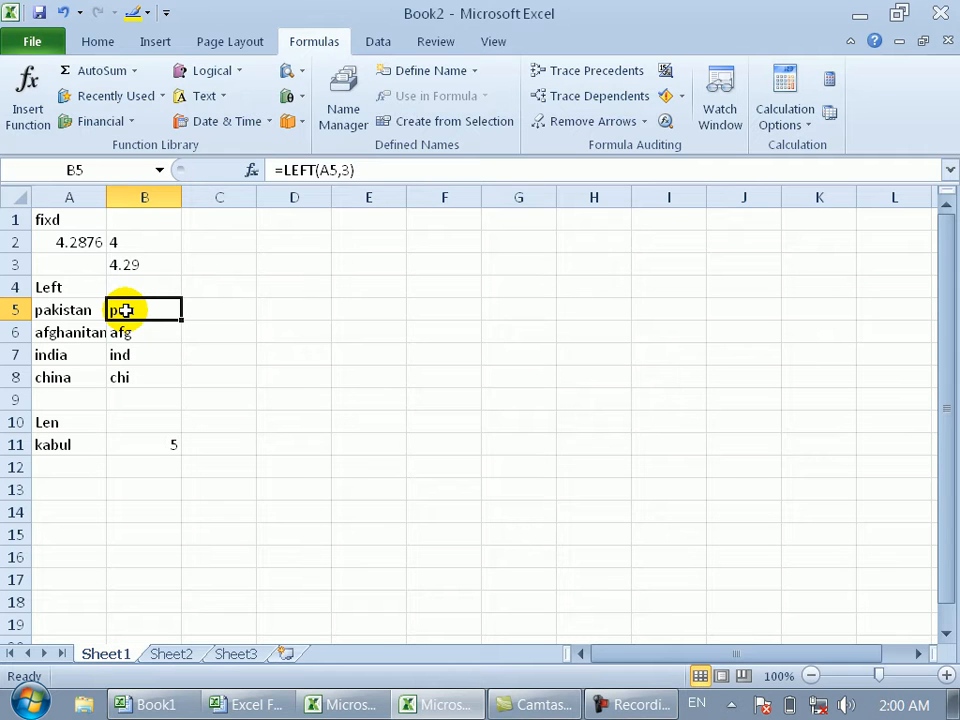
click(163, 446)
drag(181, 454, 184, 470)
click(59, 465)
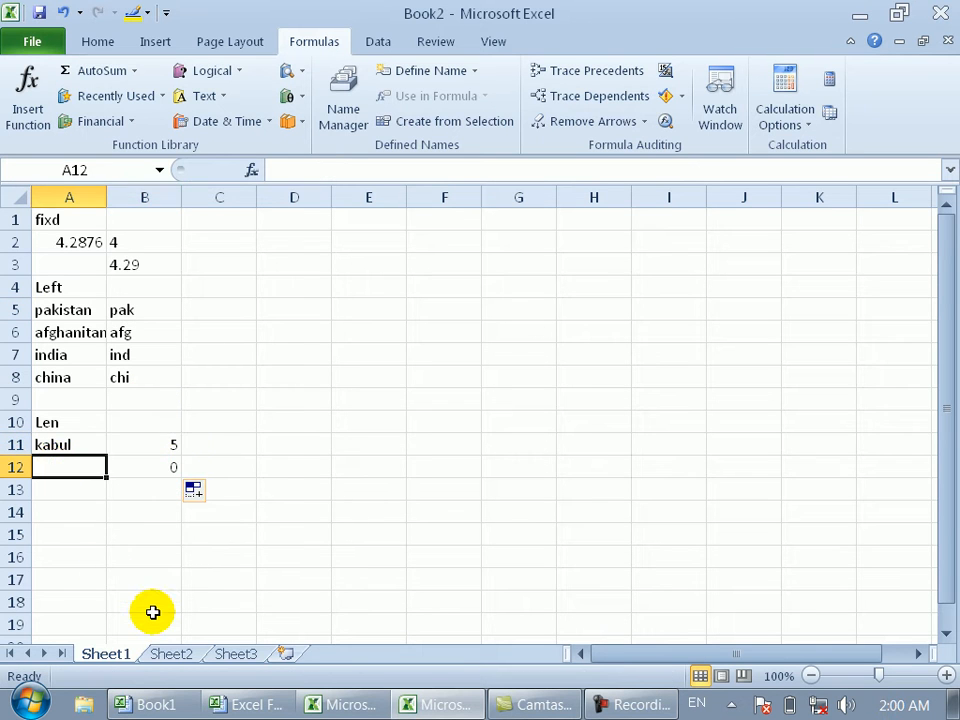
text(afghanistan)
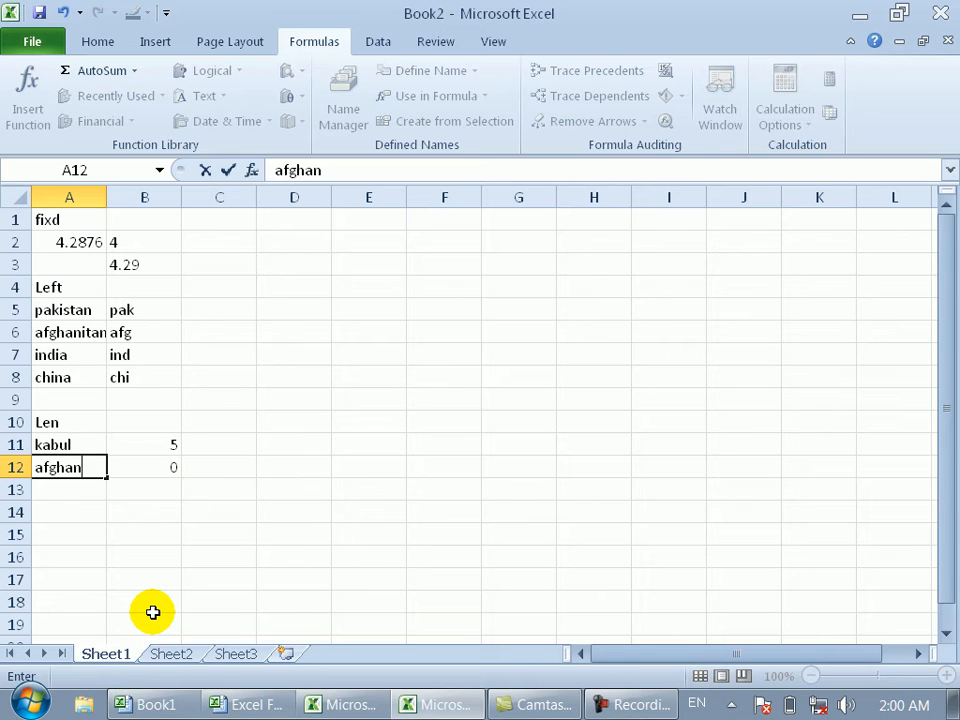
key(Return)
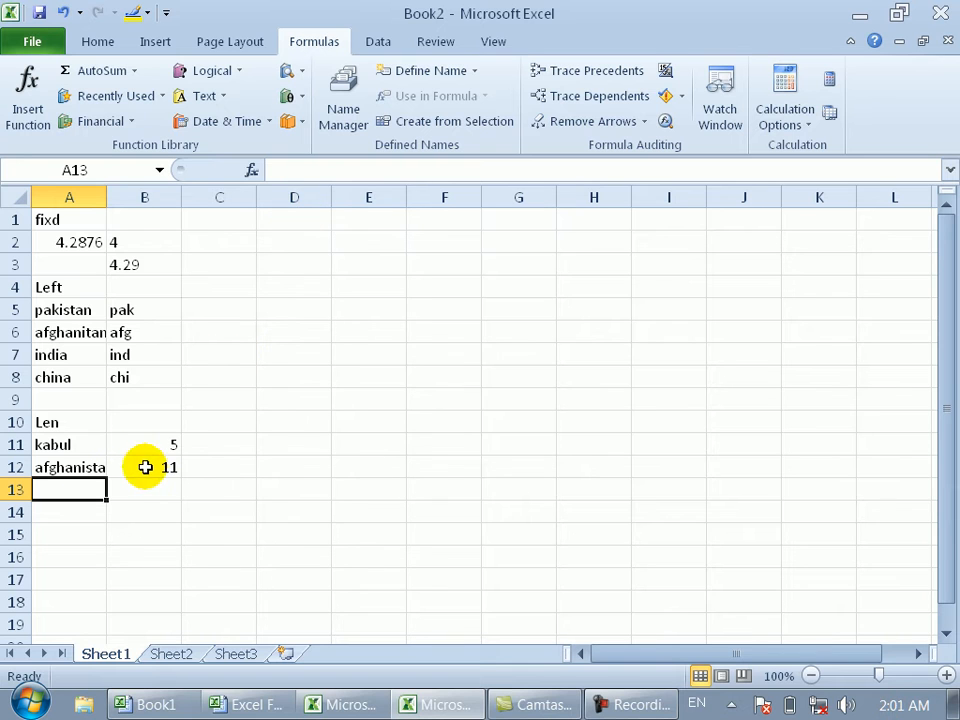
Check the LEN formula in B11, select cell A14 and look up the description of LOWER among the text functions.
click(167, 444)
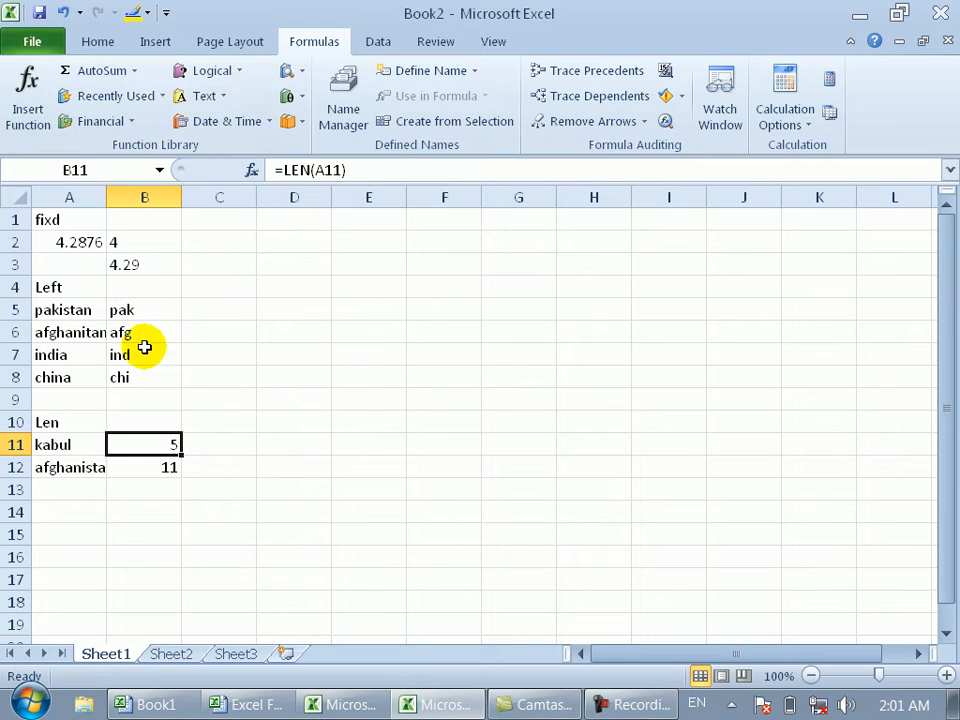
click(62, 518)
click(227, 96)
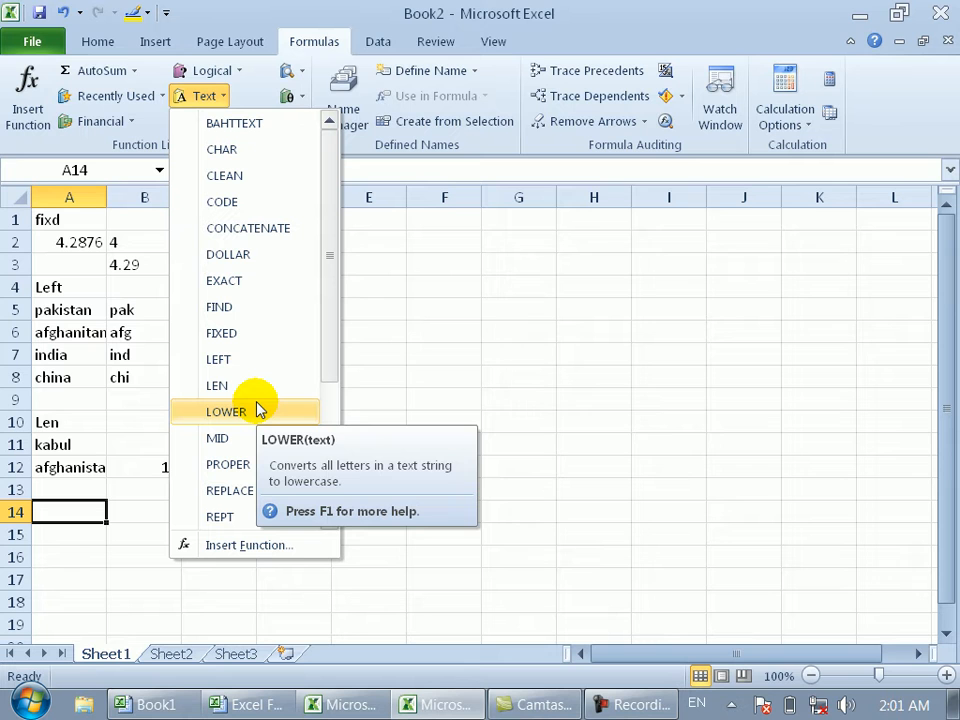
Enter the label "Lower" in cell A14 and select cell A15 below it.
click(73, 514)
text(Lower)
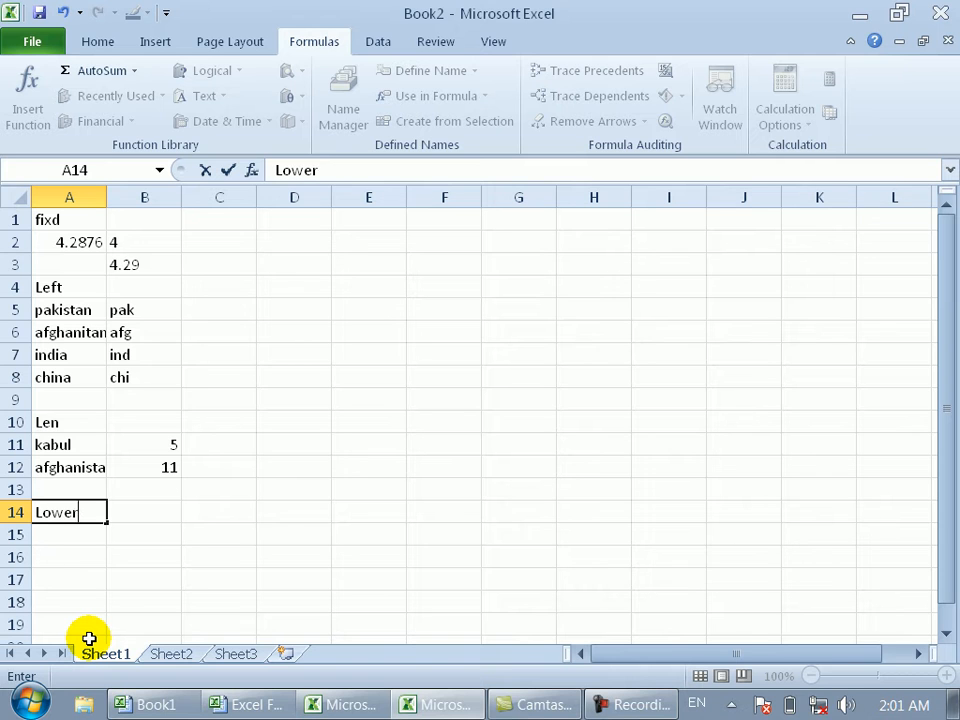
key(Return)
key(Right)
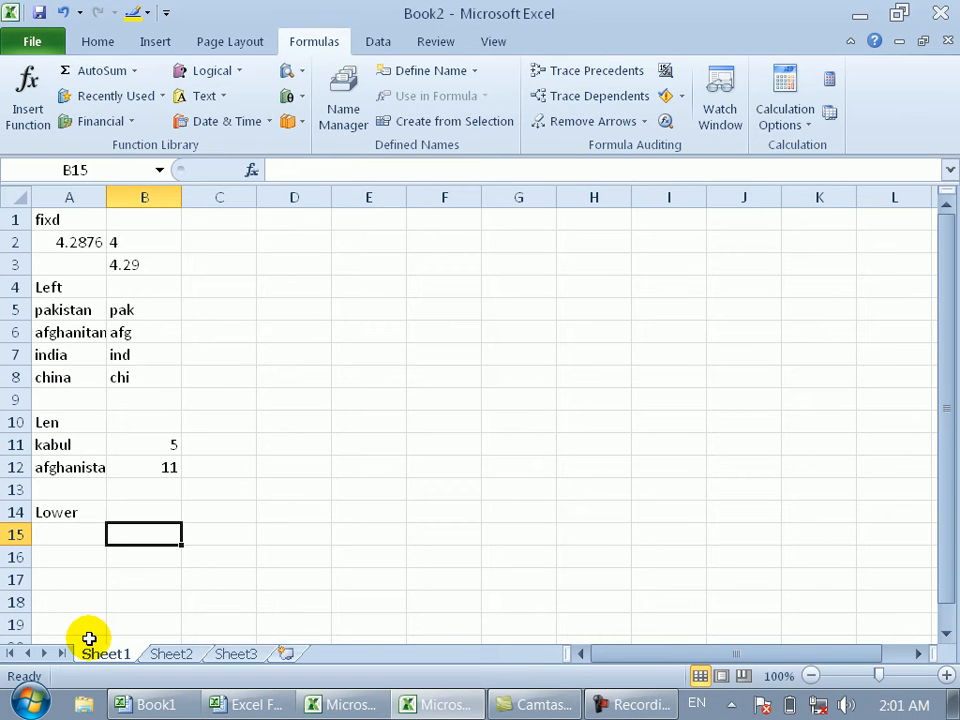
key(Left)
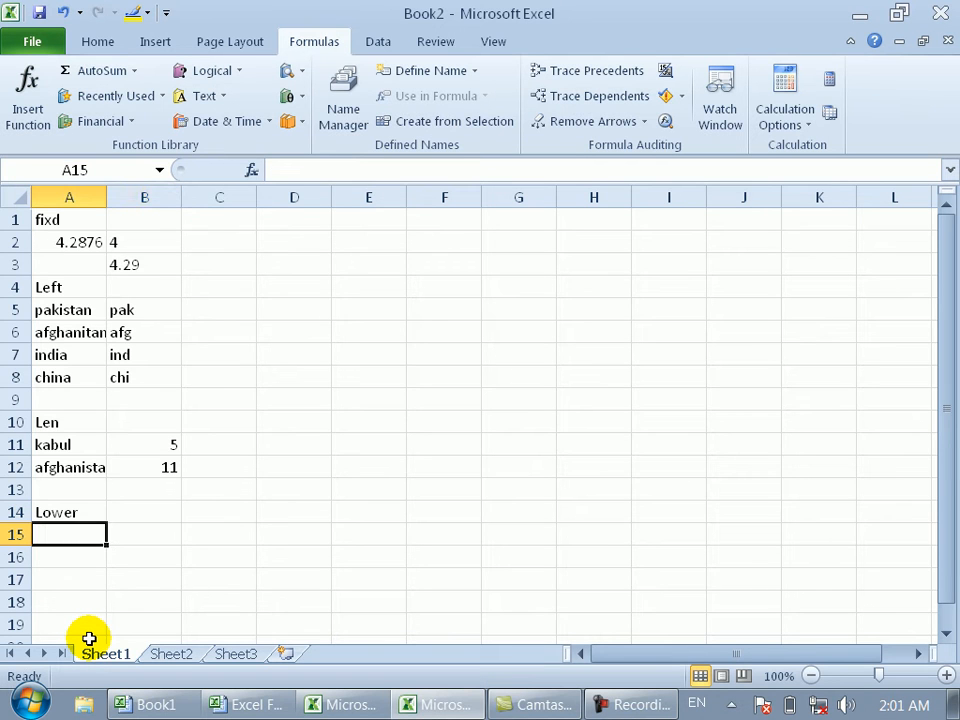
Enter a sample name in capital letters in cell A15 and fit column A's width to its contents.
text(DANISHMAL)
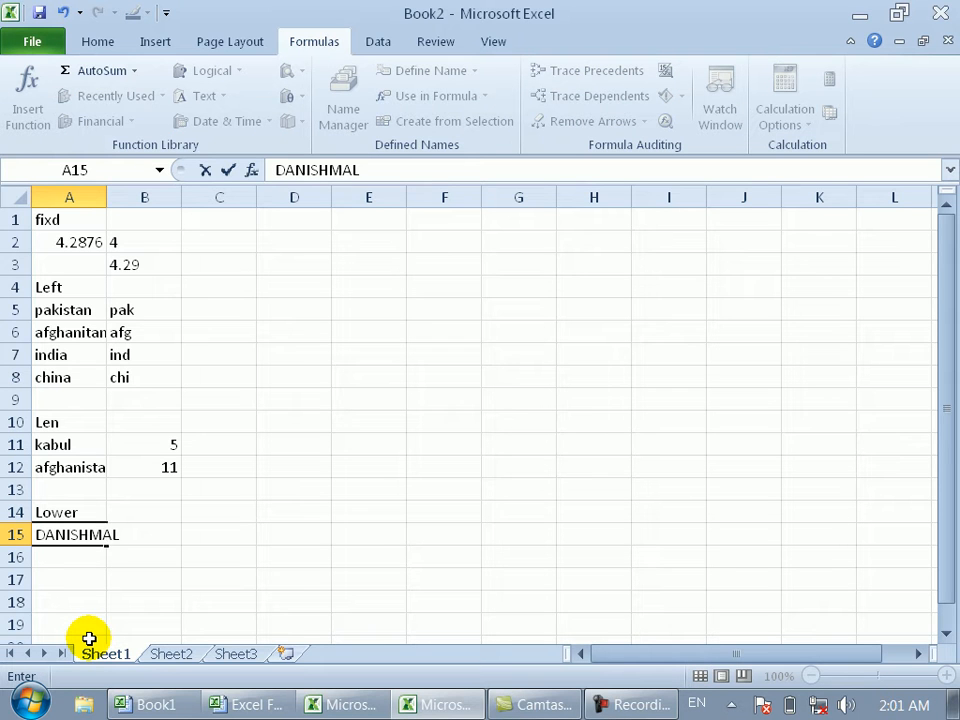
key(Right)
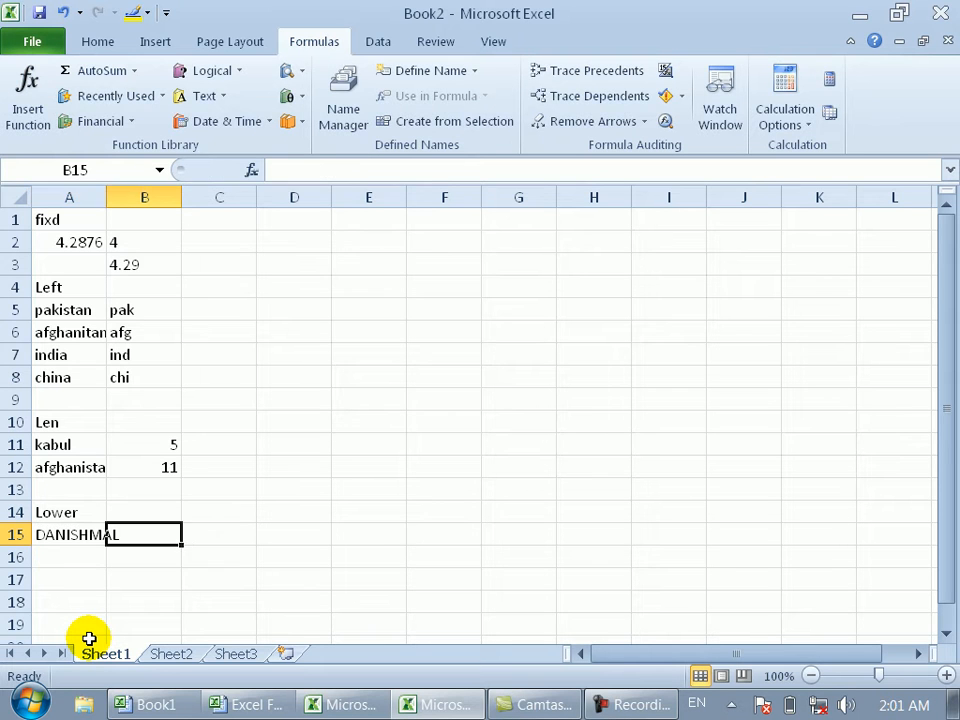
double_click(105, 198)
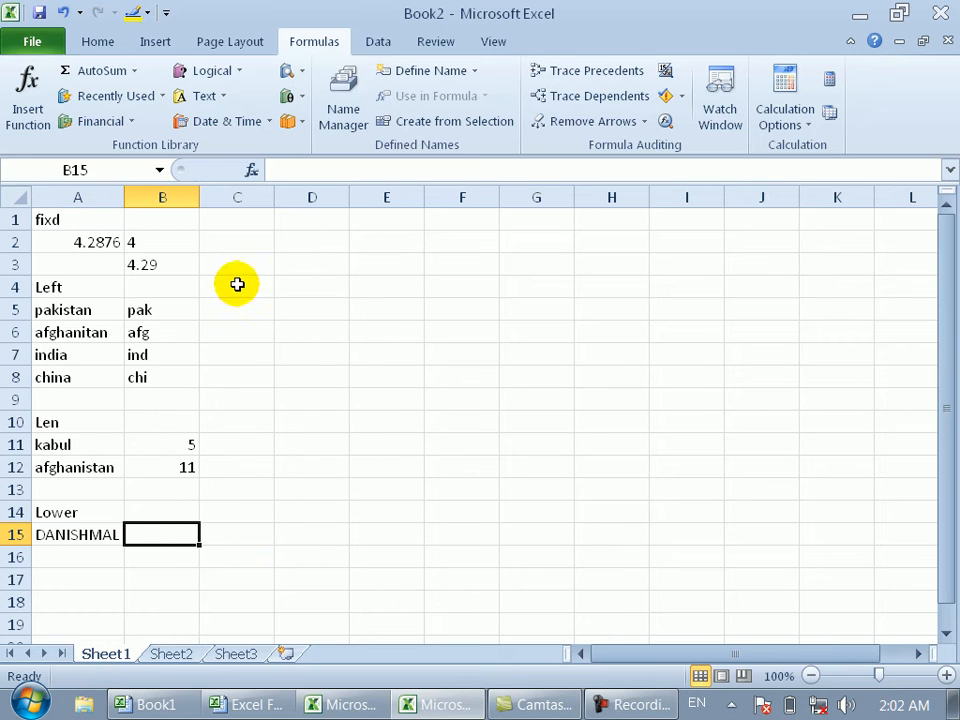
Enter the formula =LOWER(A15) in cell B15 to convert the text in A15 to lowercase.
mouse_move(250, 703)
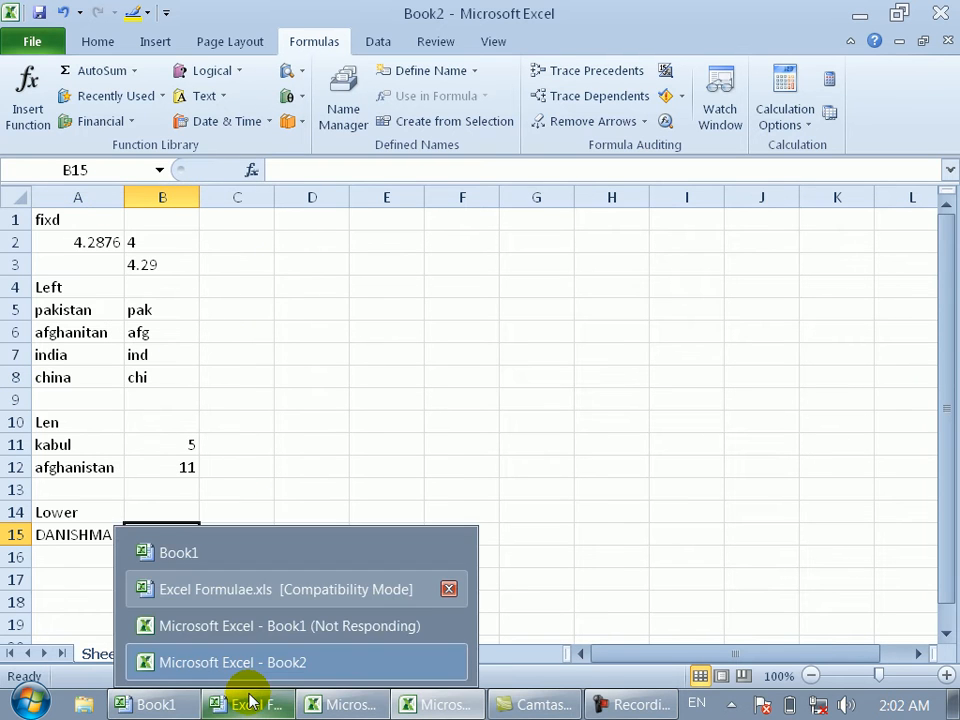
text(=)
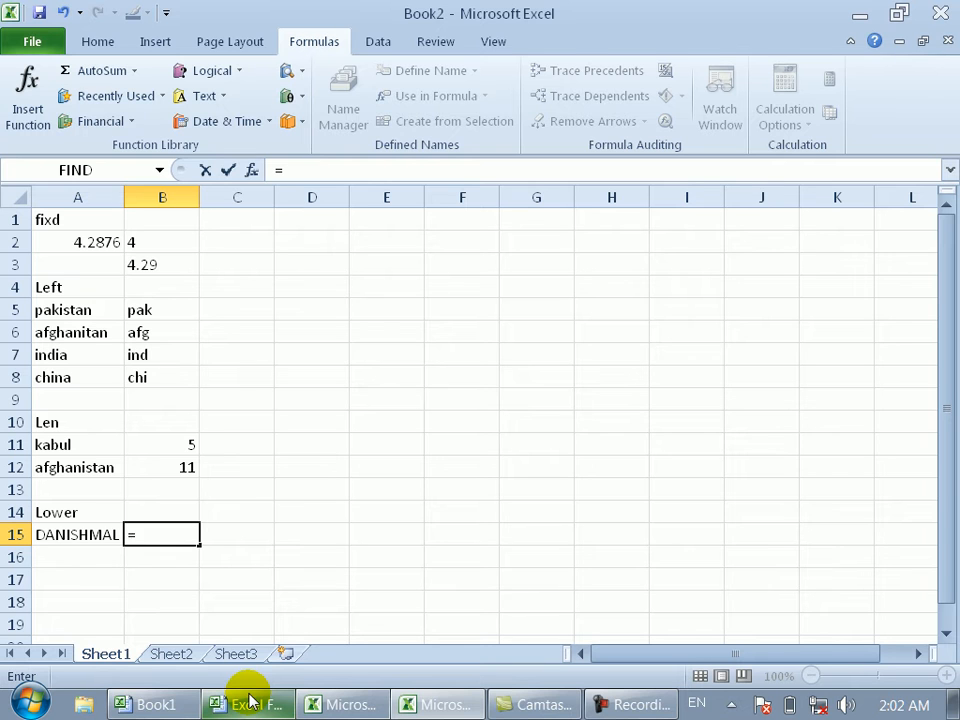
text(LO)
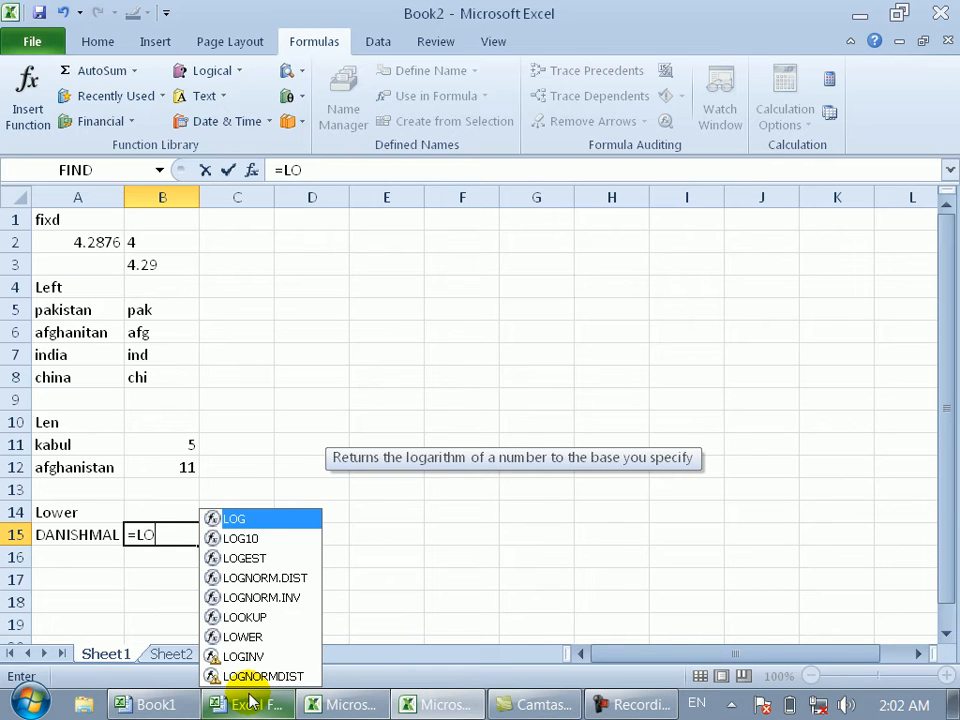
key(BackSpace)
text(o)
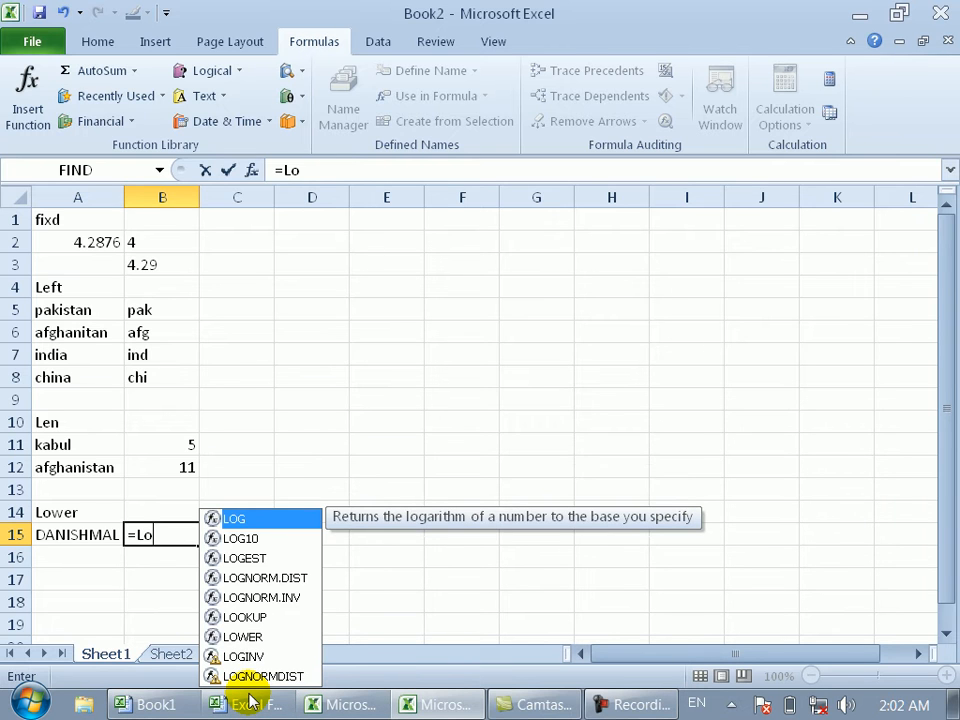
text(wer)
key(Tab)
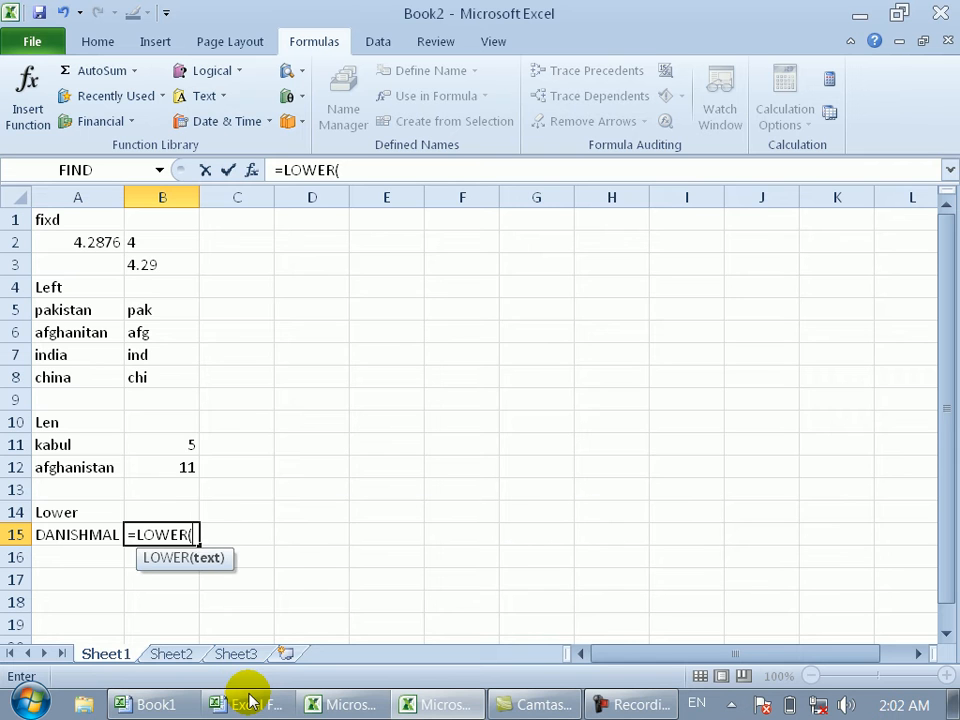
click(88, 534)
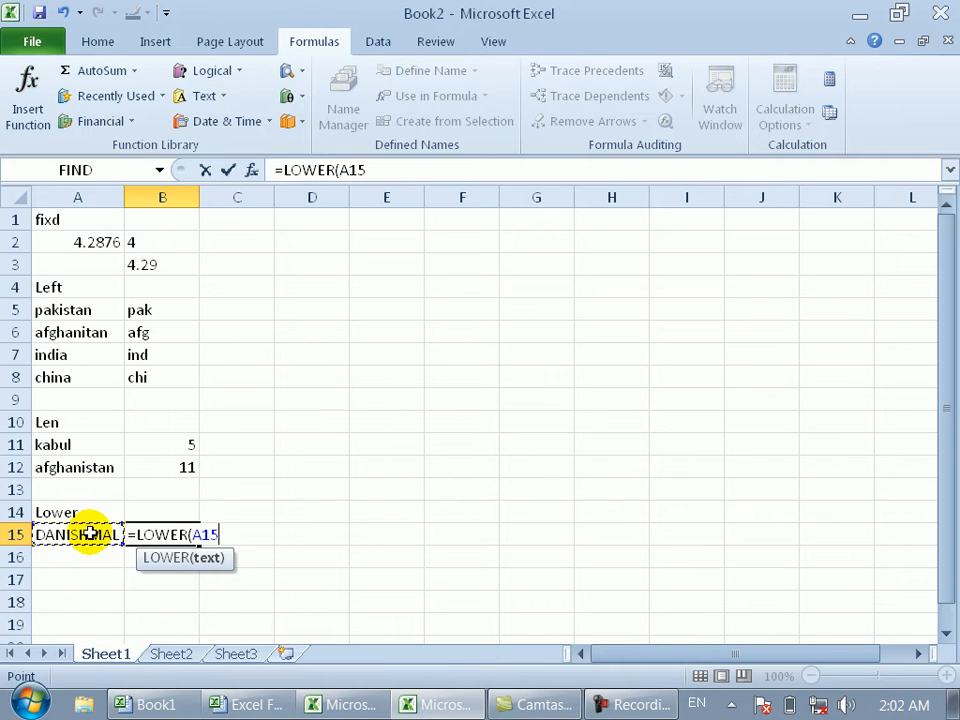
key(Return)
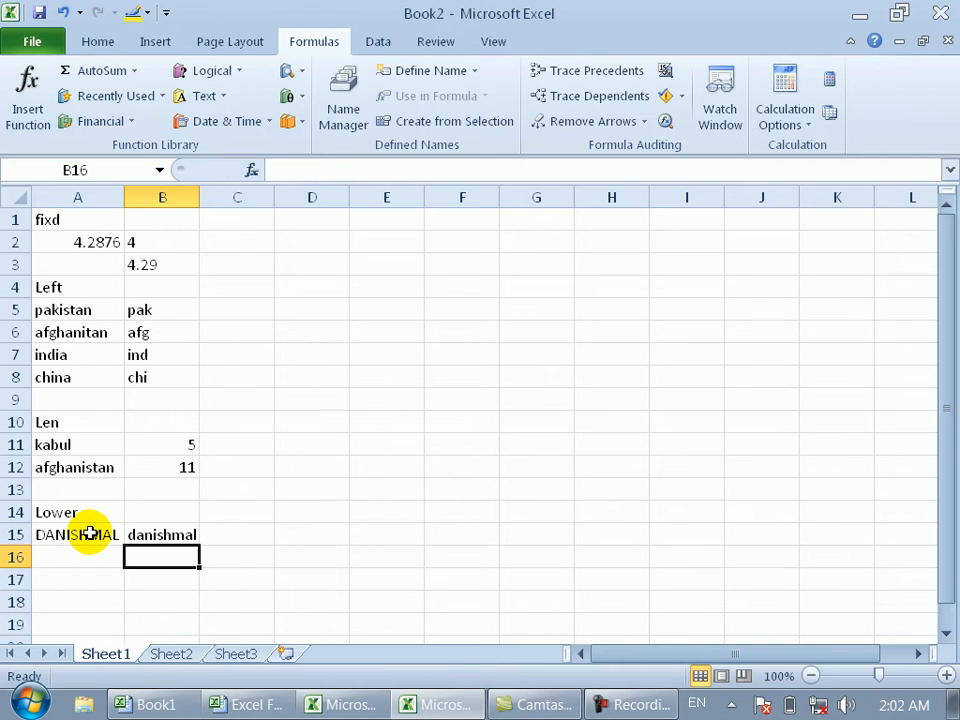
Fill the LOWER formula from B15 down to B18.
click(162, 531)
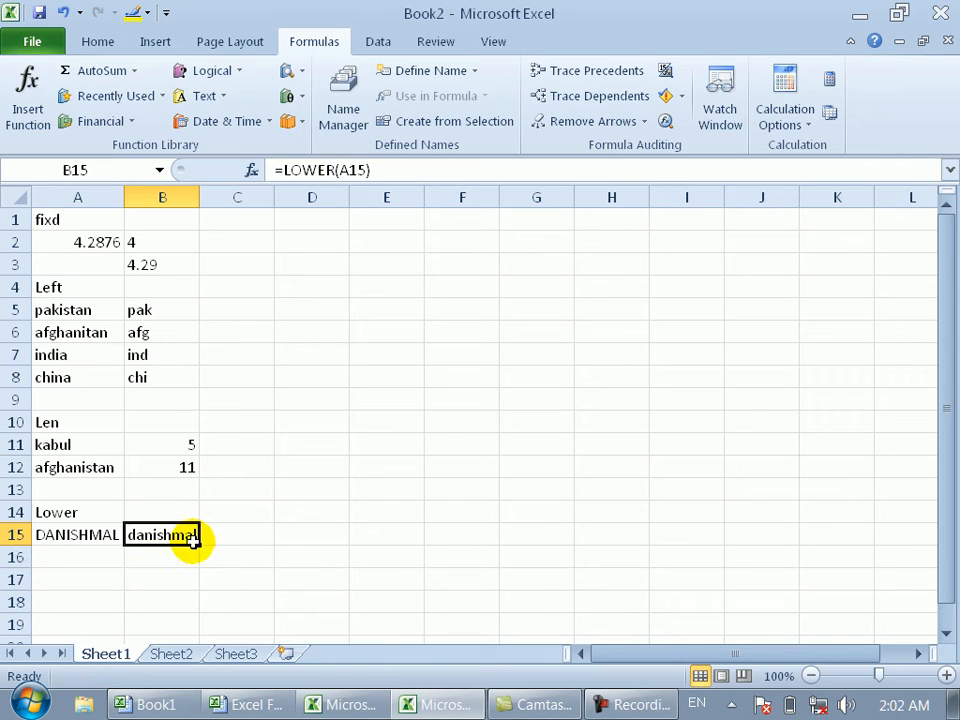
drag(199, 543, 199, 608)
Enter a sample first name in lowercase letters in cell A16.
click(66, 558)
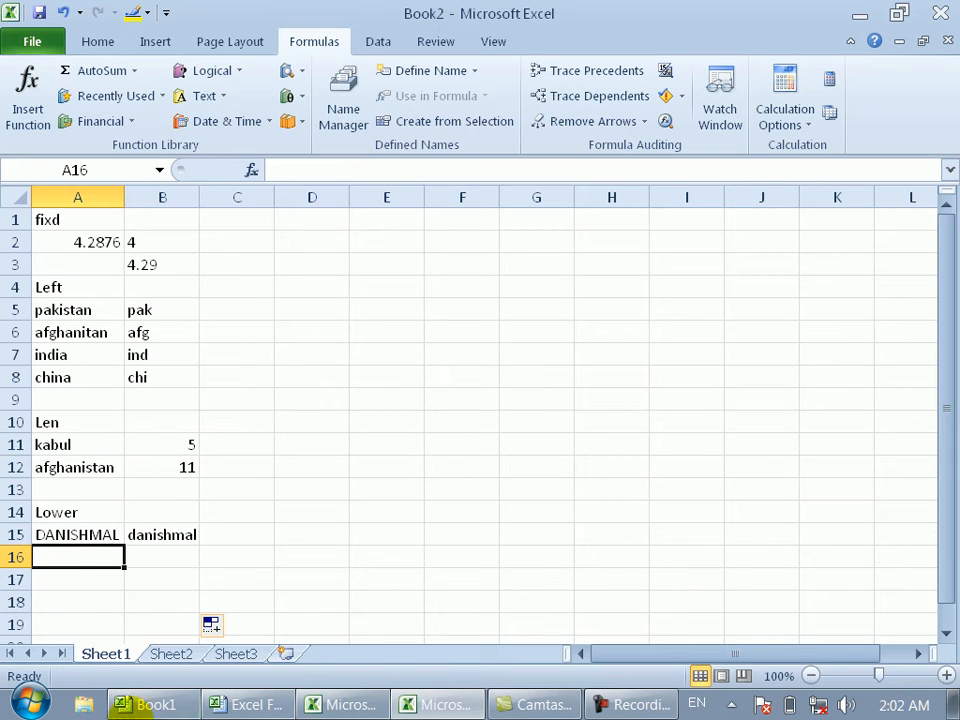
click(188, 705)
click(188, 705)
text(ir)
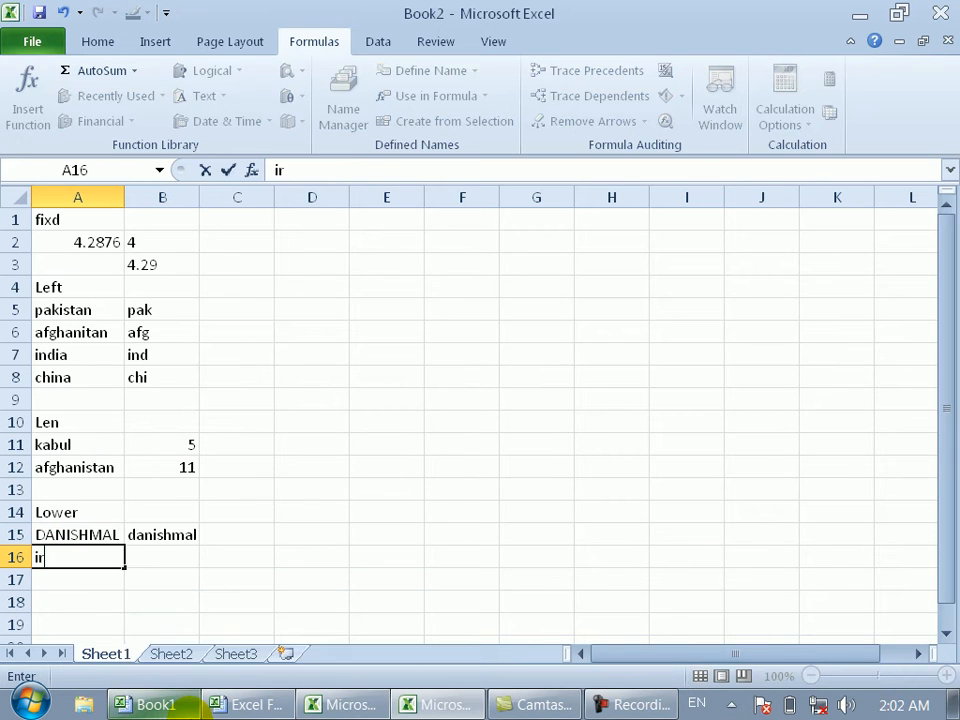
text(fan)
key(Return)
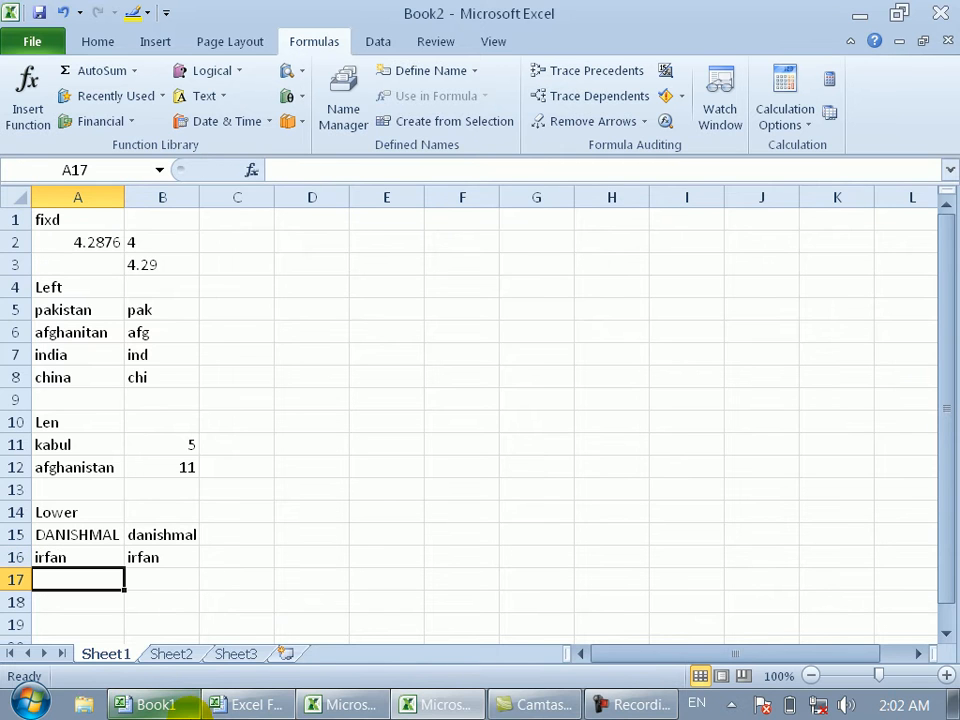
Enter sample names in capital letters in cells A16, A17 and A18, replacing the lowercase entry in A16.
key(Up)
text(IRFAN)
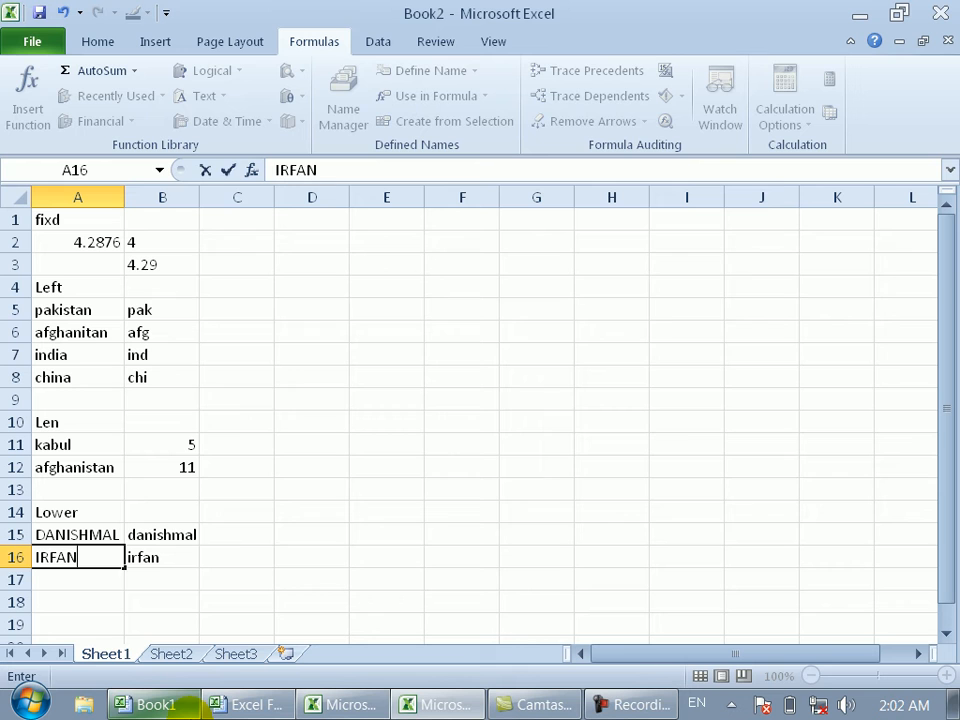
key(Return)
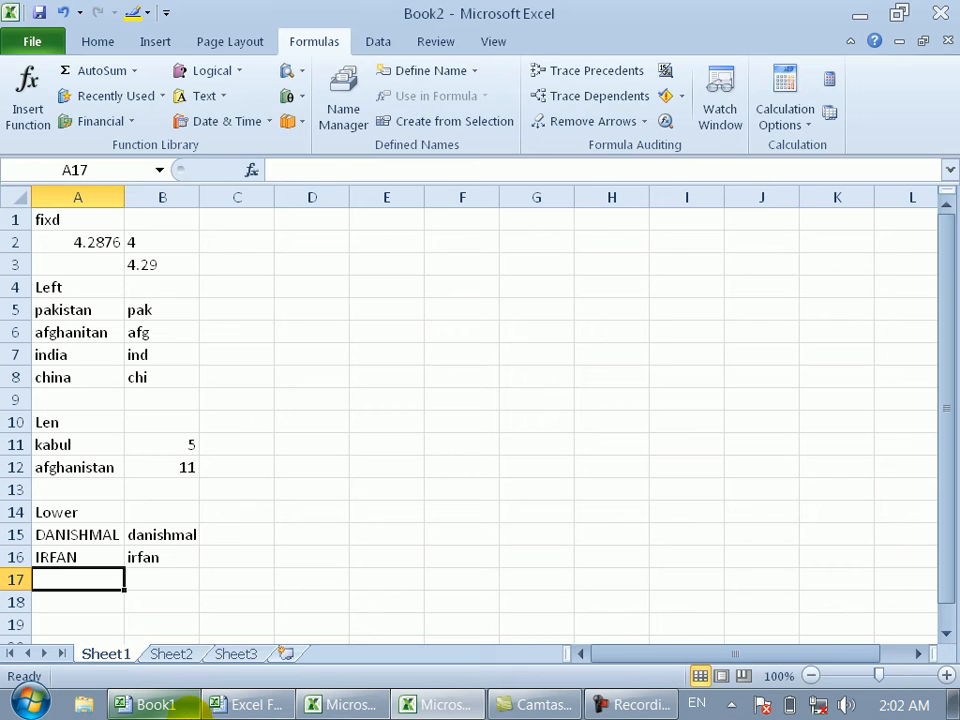
text(KAHAN)
key(Return)
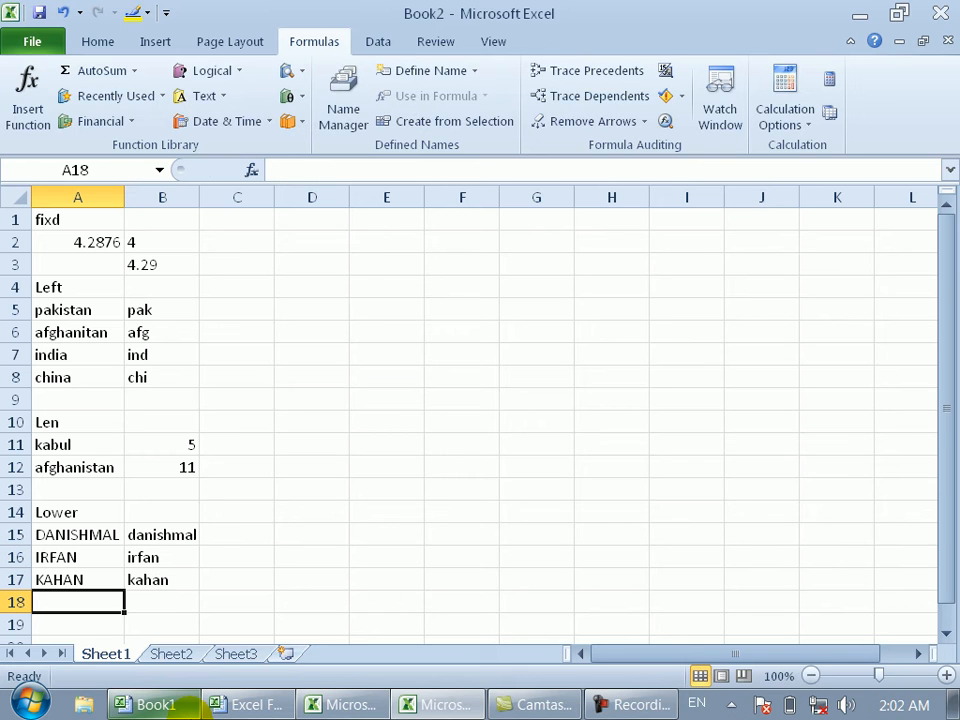
text(MEHAN)
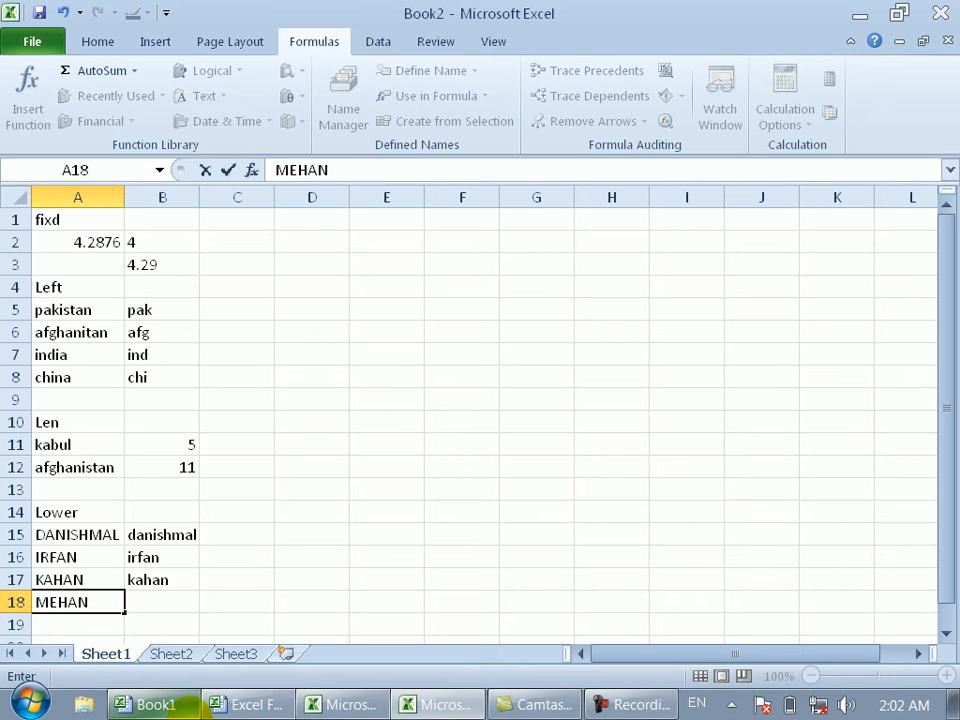
key(Tab)
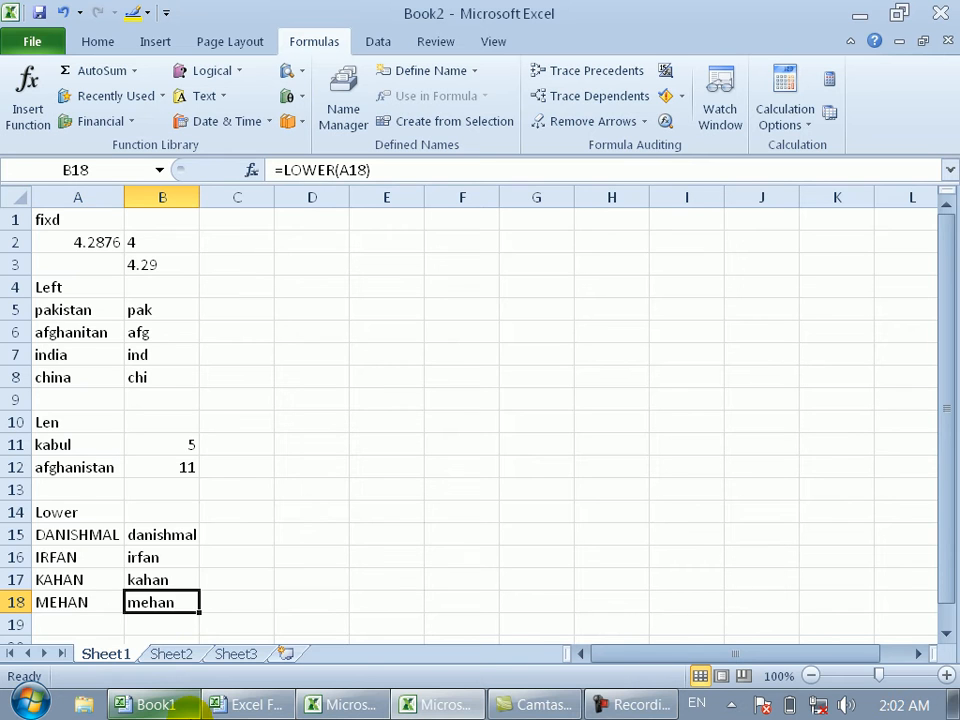
Select cell A20 and look up the description of MID among the text functions.
mouse_move(198, 690)
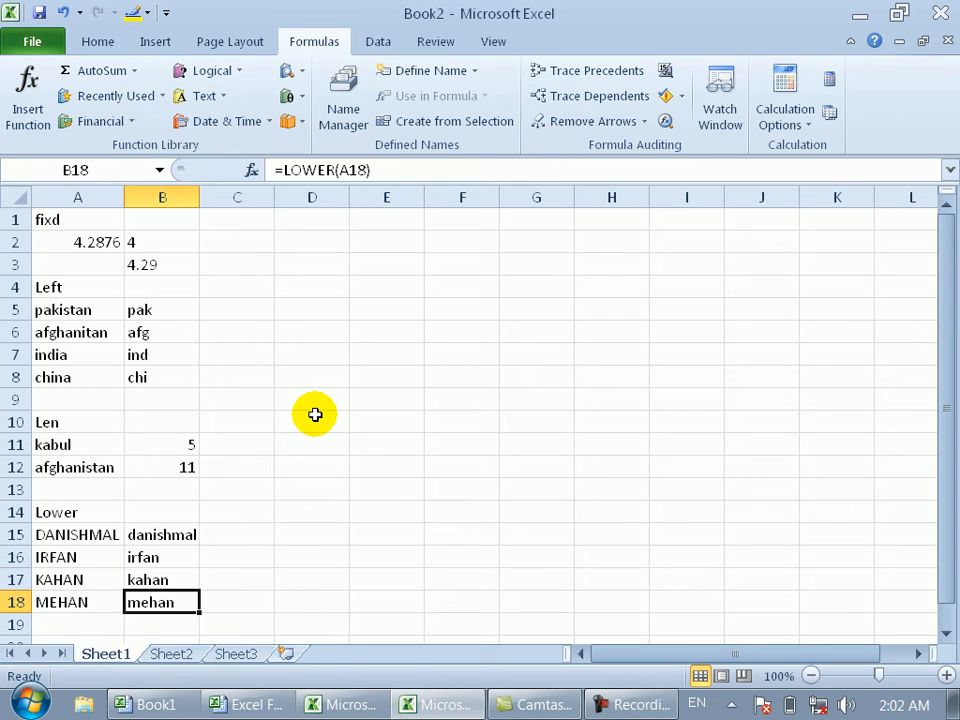
drag(946, 636, 946, 636)
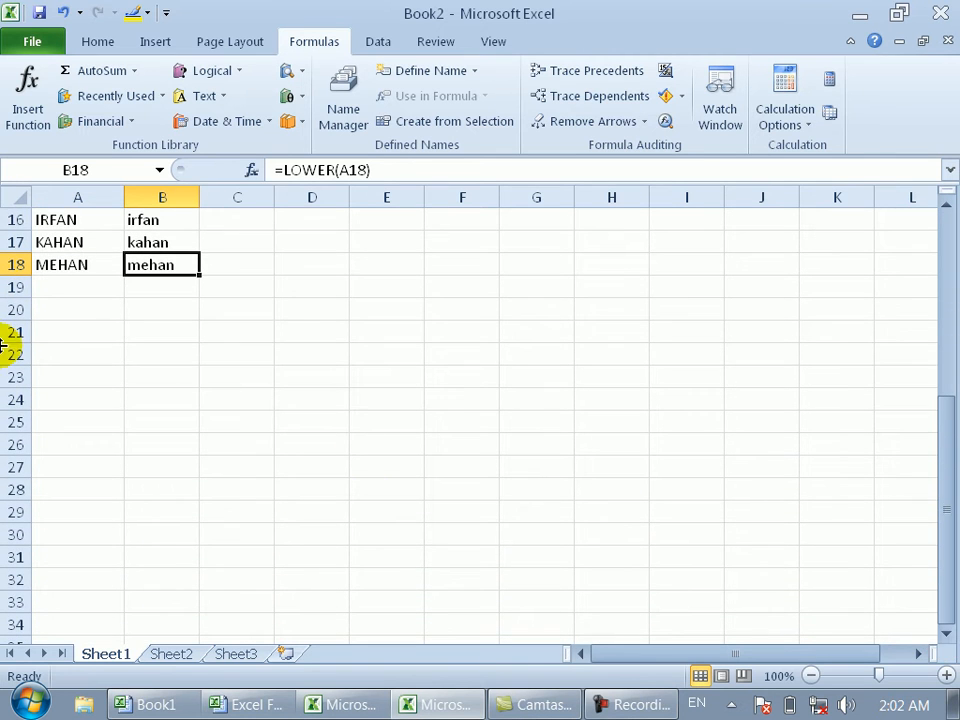
click(60, 302)
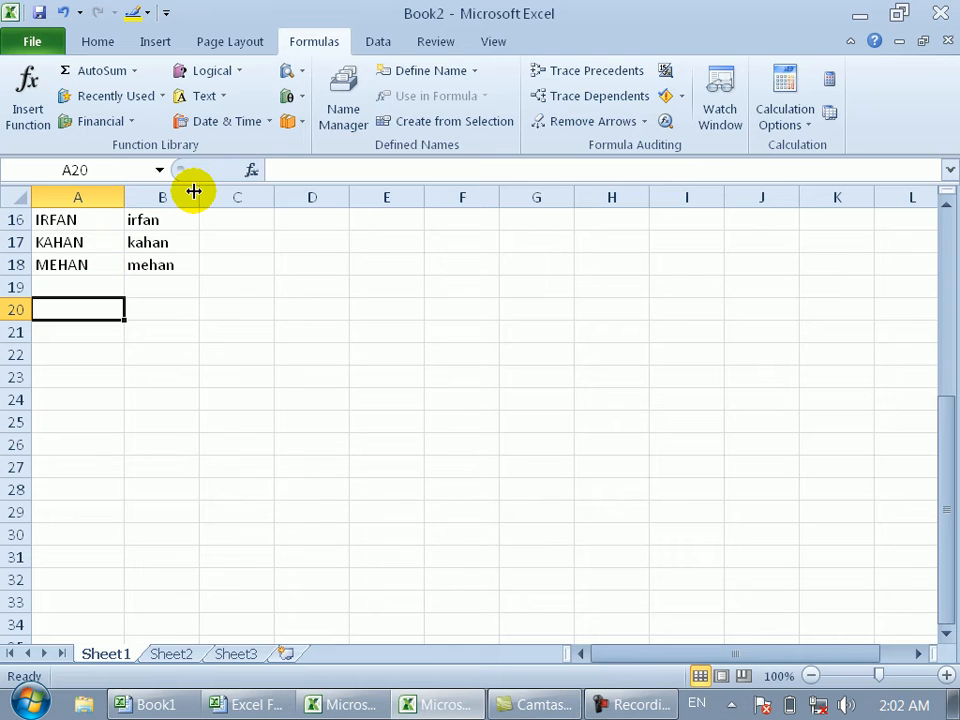
click(222, 96)
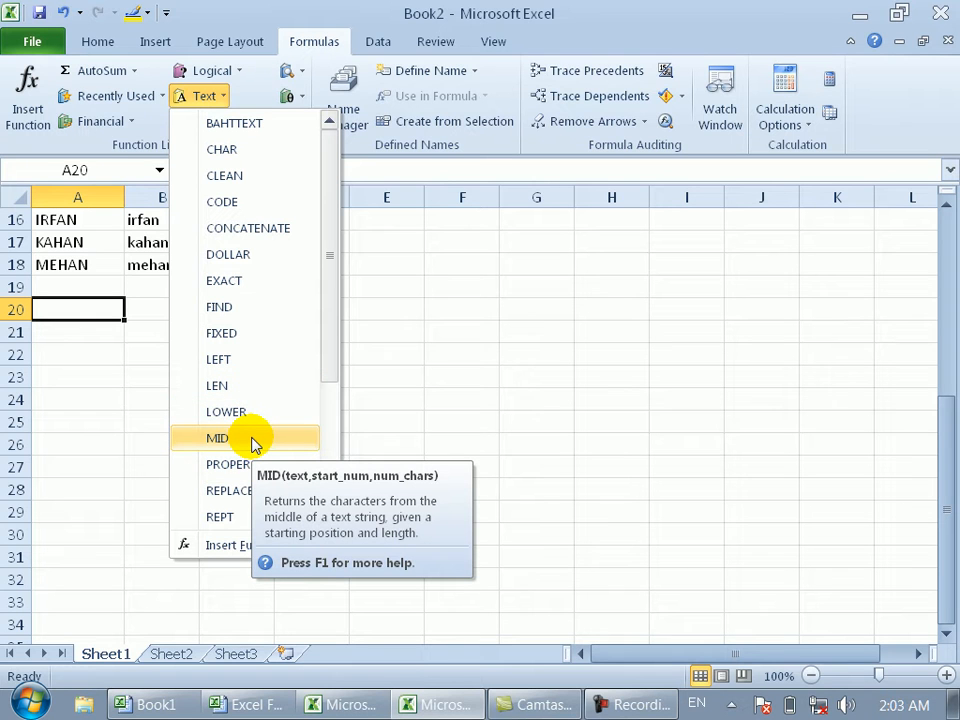
click(77, 308)
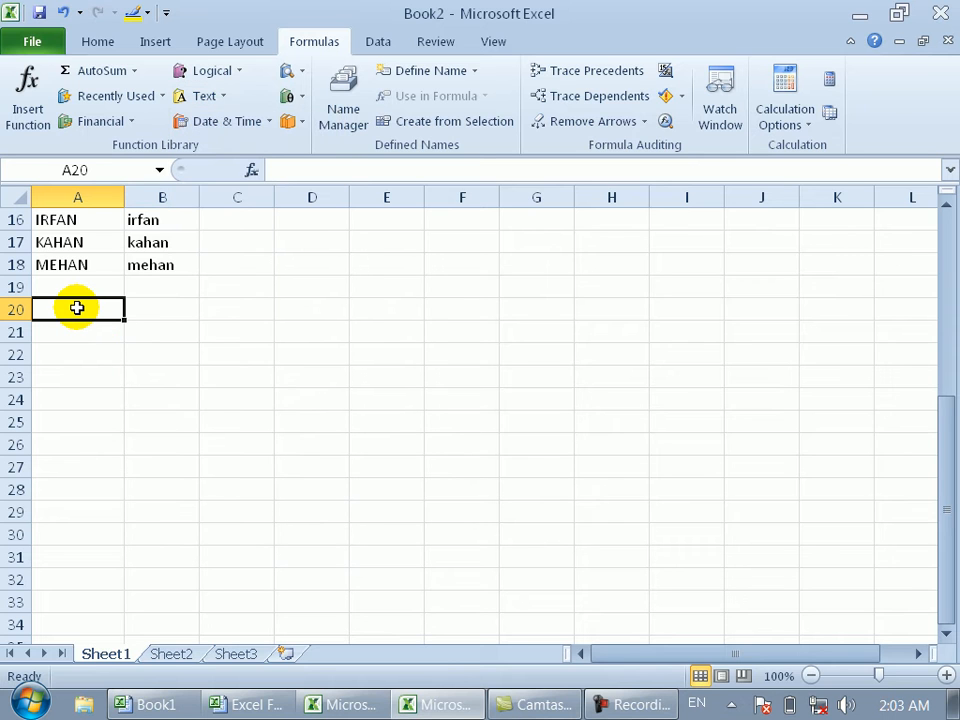
Enter the label "MID" in cell A20 and the sample text "kappisa" in cell A21.
text(MID)
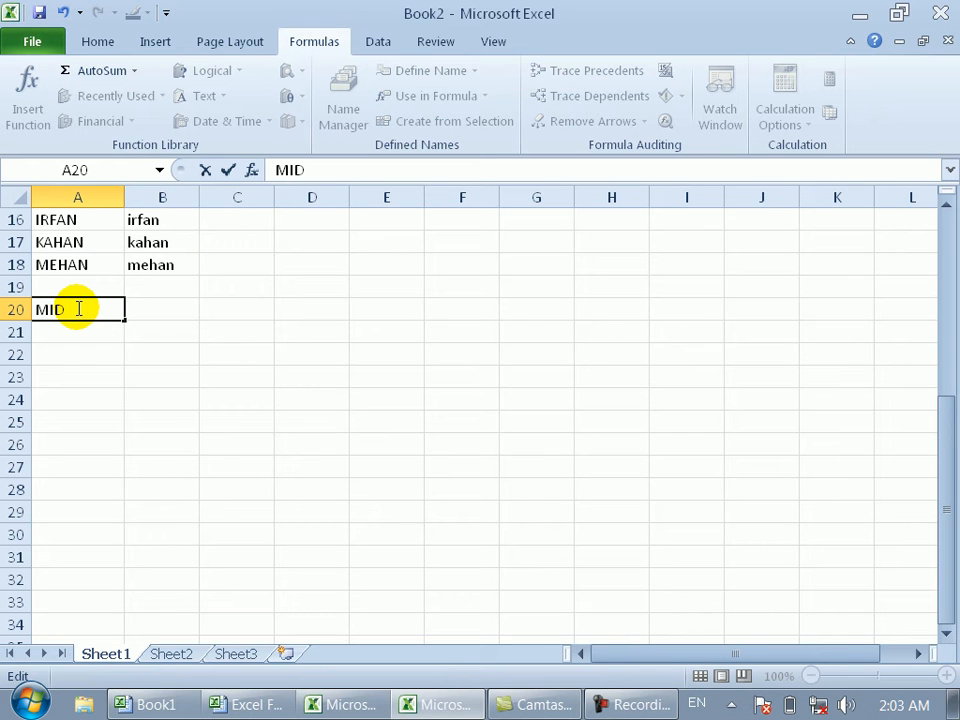
key(Return)
key(Right)
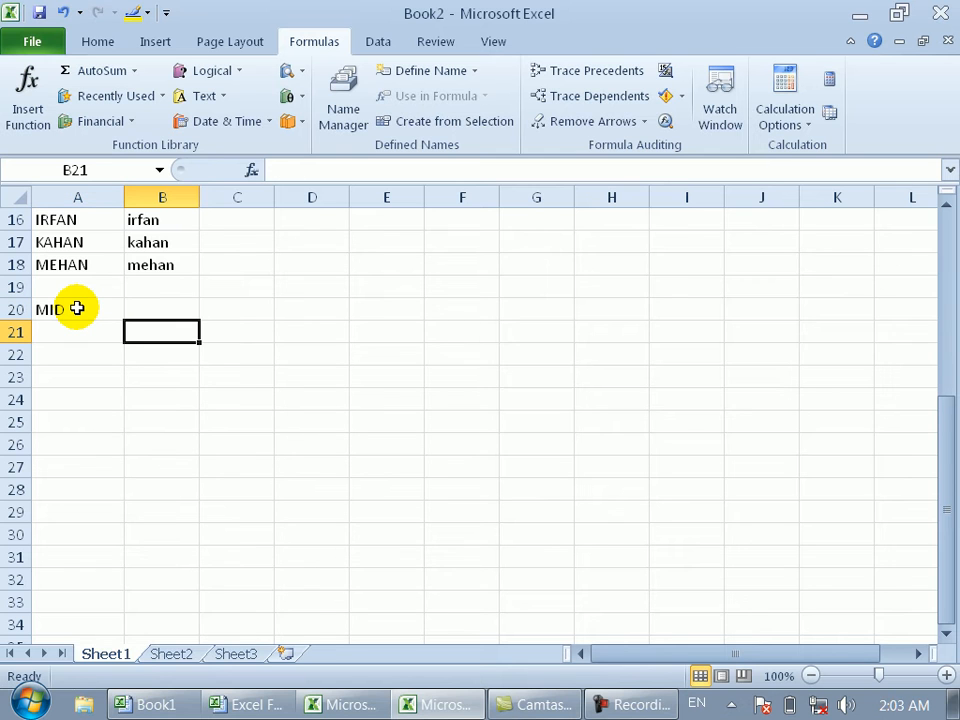
key(Left)
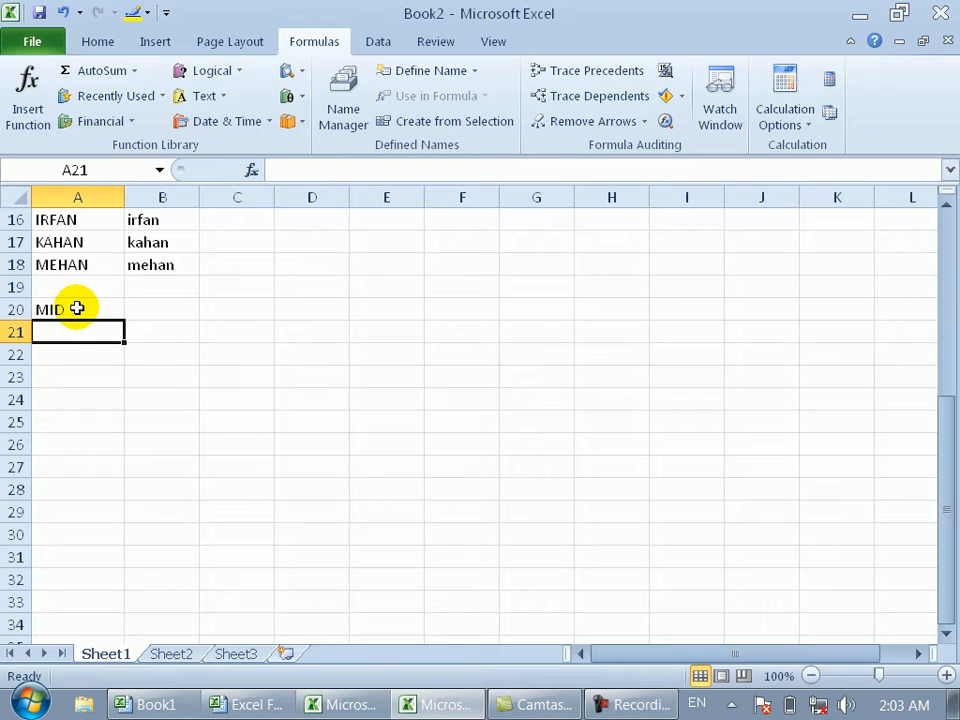
text(kap)
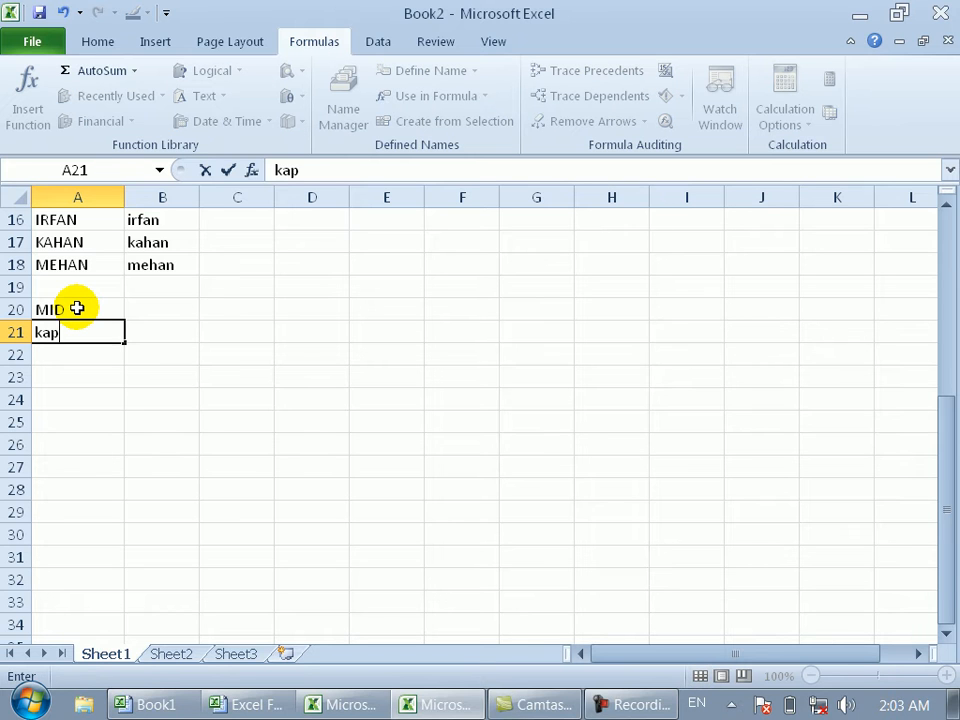
text(pisa)
key(Tab)
Enter a MID formula in cell B21 that extracts 4 characters from A21 starting at position 1.
text(=)
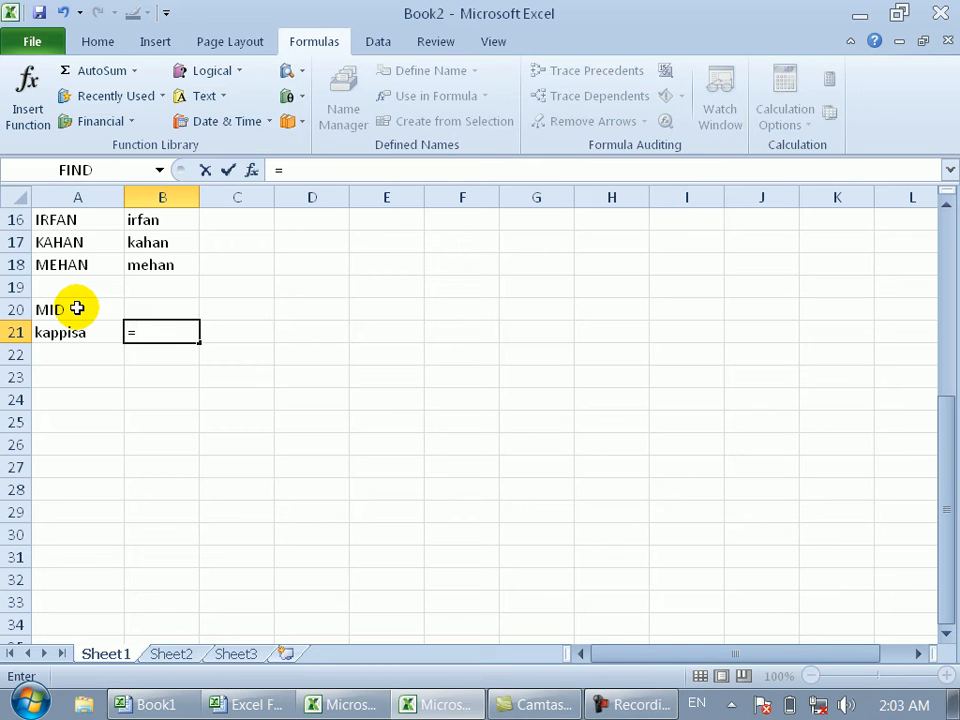
text(mid)
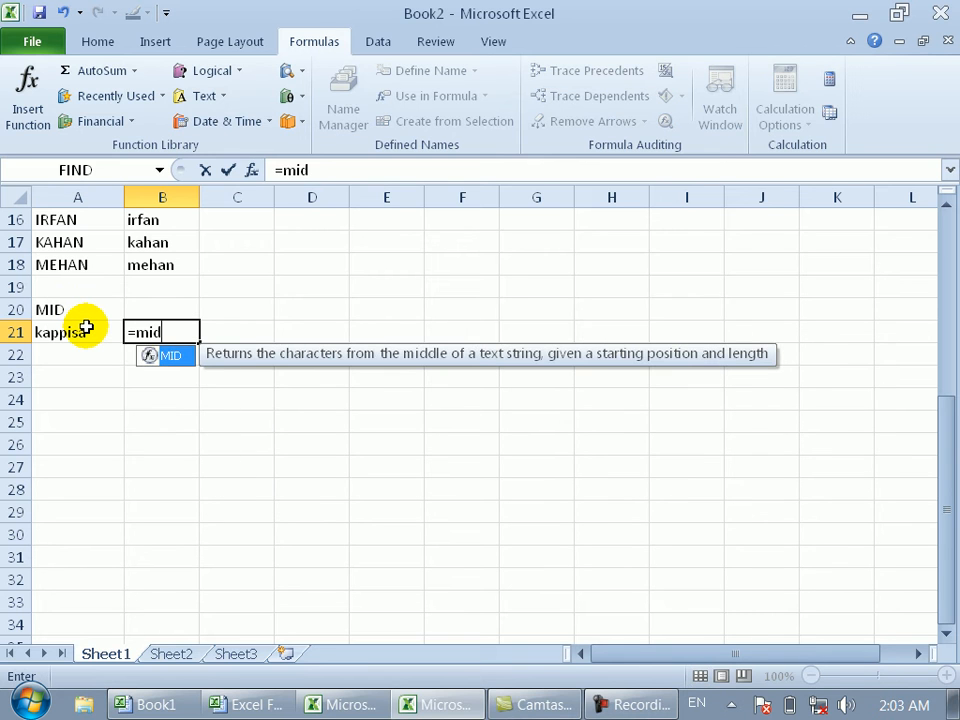
key(Tab)
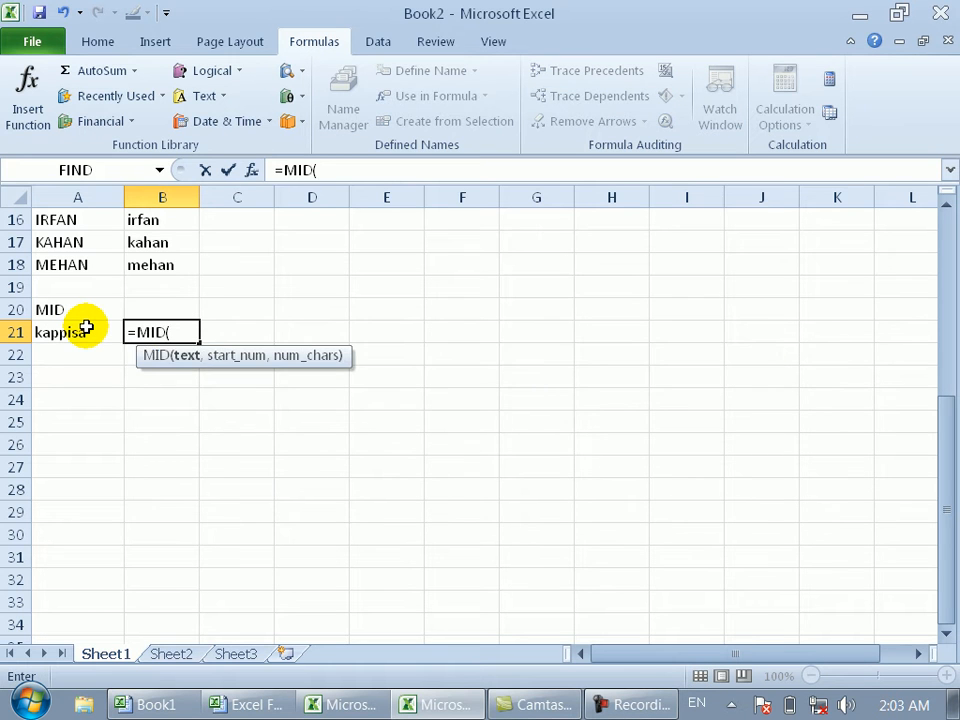
click(55, 332)
text(,)
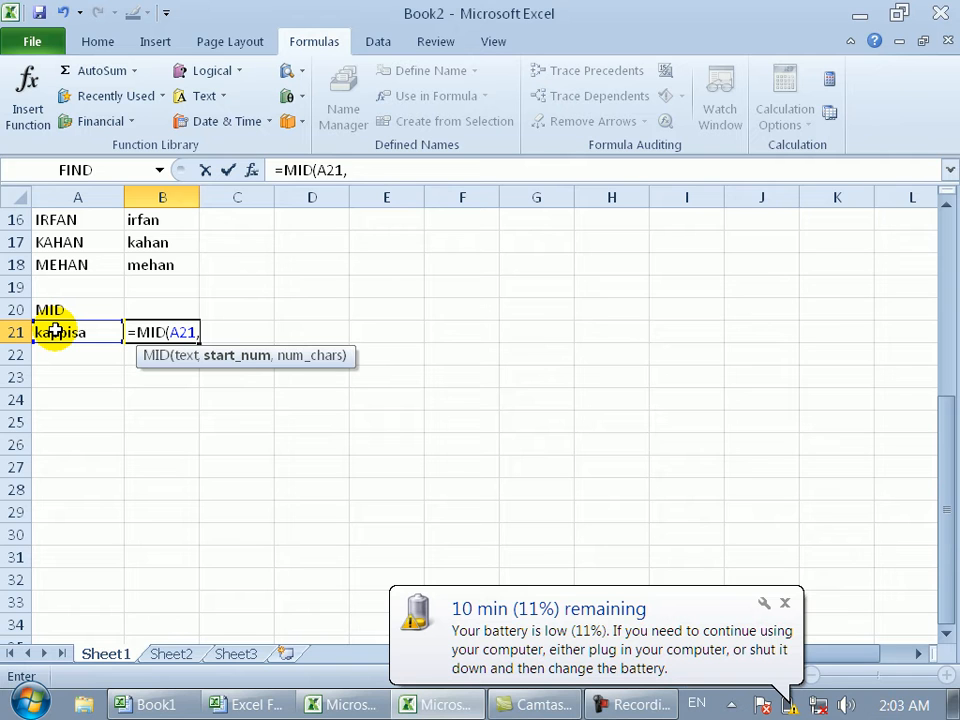
text(1,)
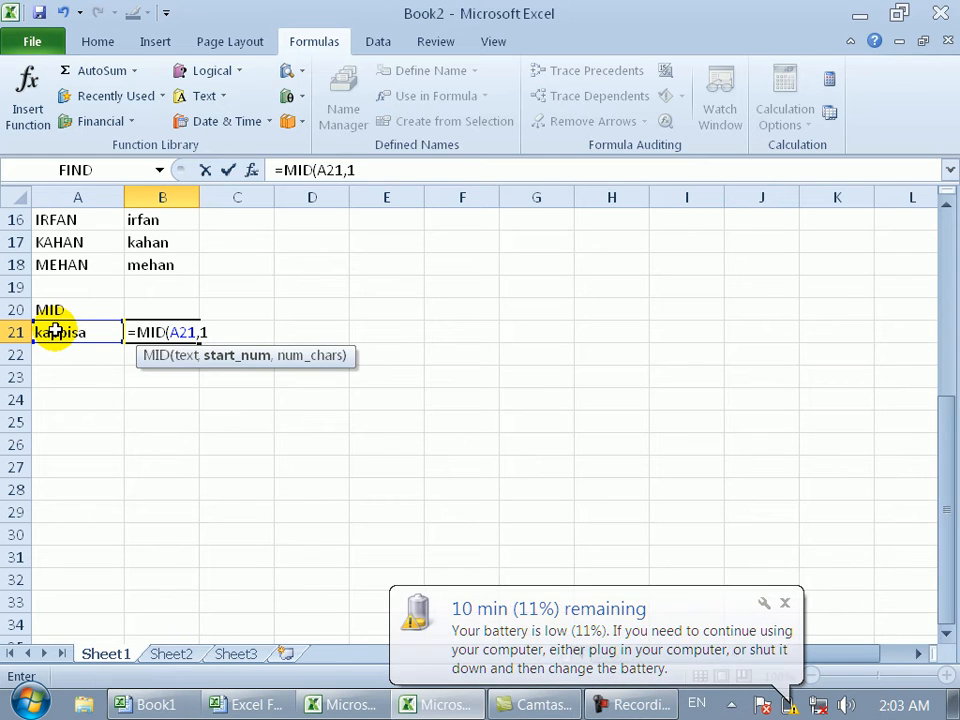
text(4)
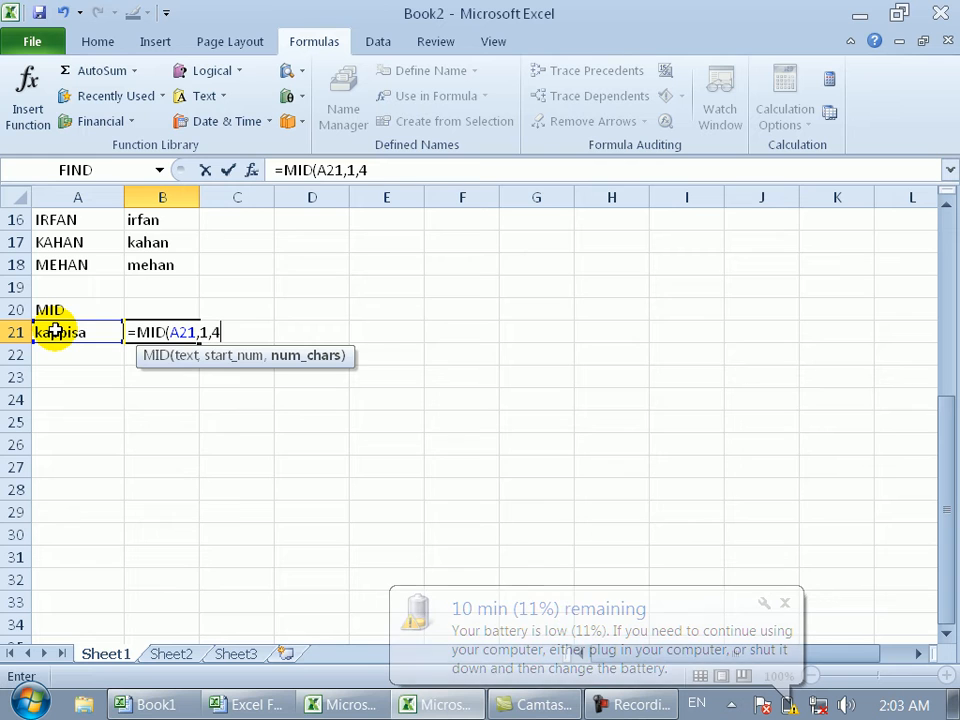
key(Return)
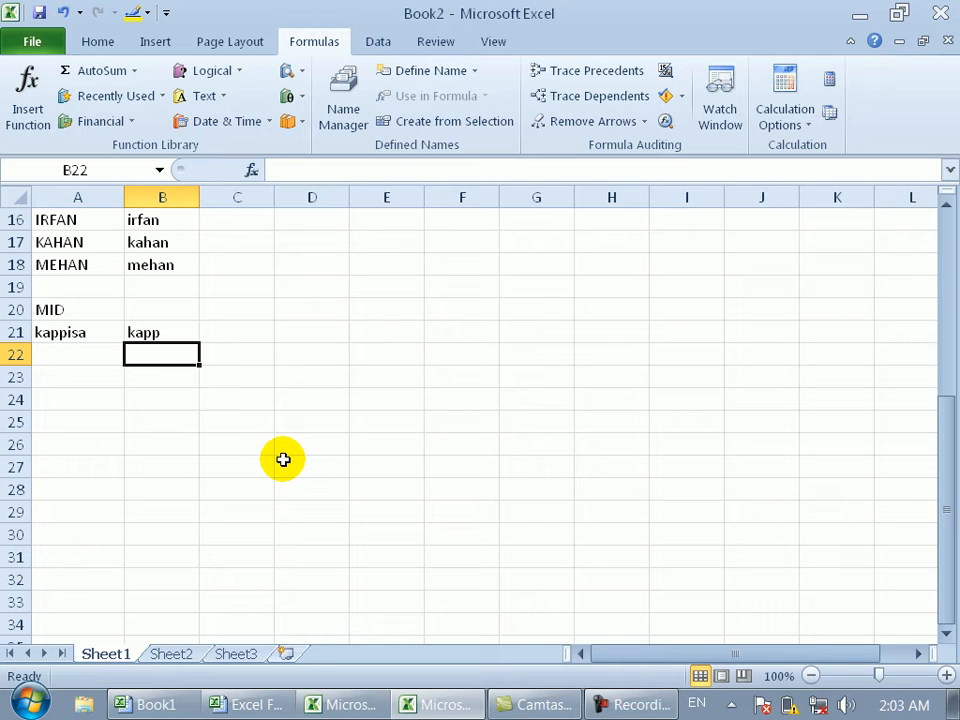
key(Up)
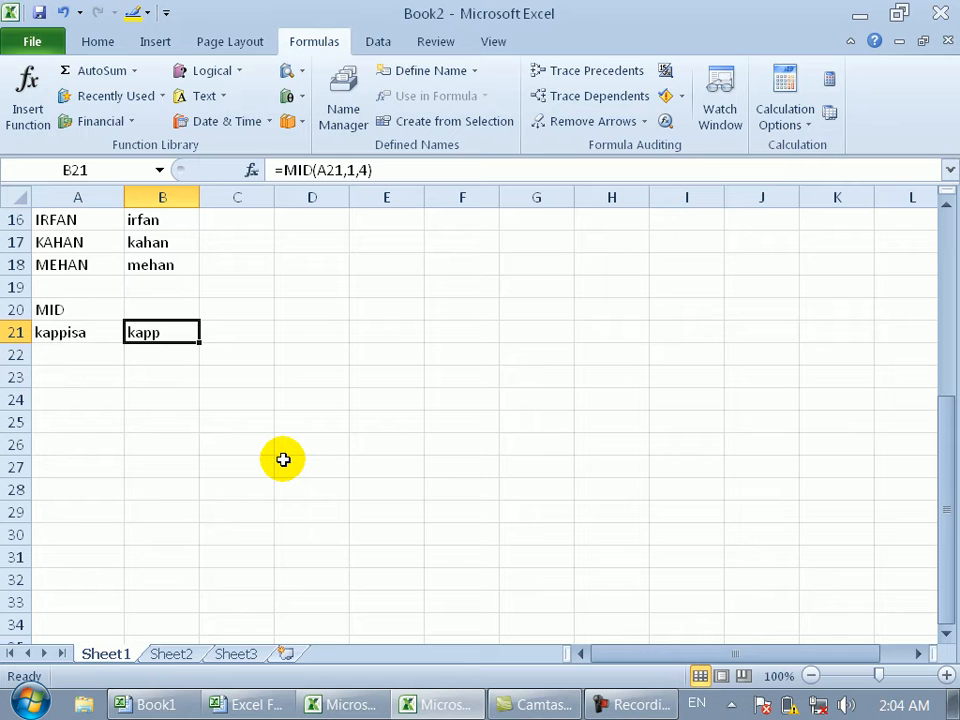
Enter a MID formula in cell B22 that extracts 6 characters from A22 starting at position 2.
click(69, 357)
click(167, 356)
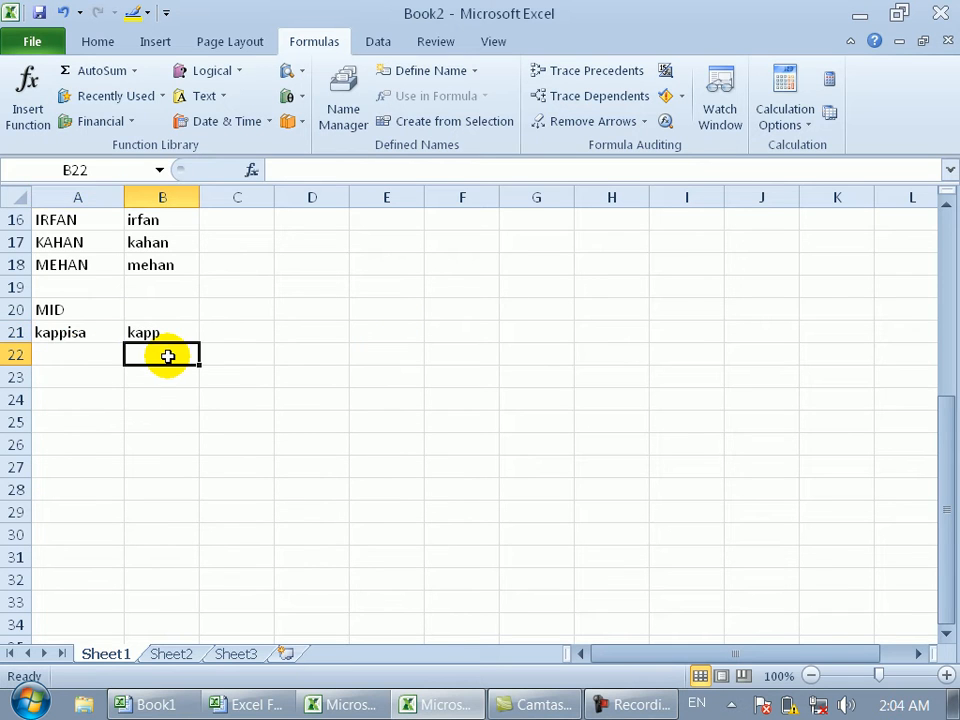
text(=mis)
key(BackSpace)
text(d)
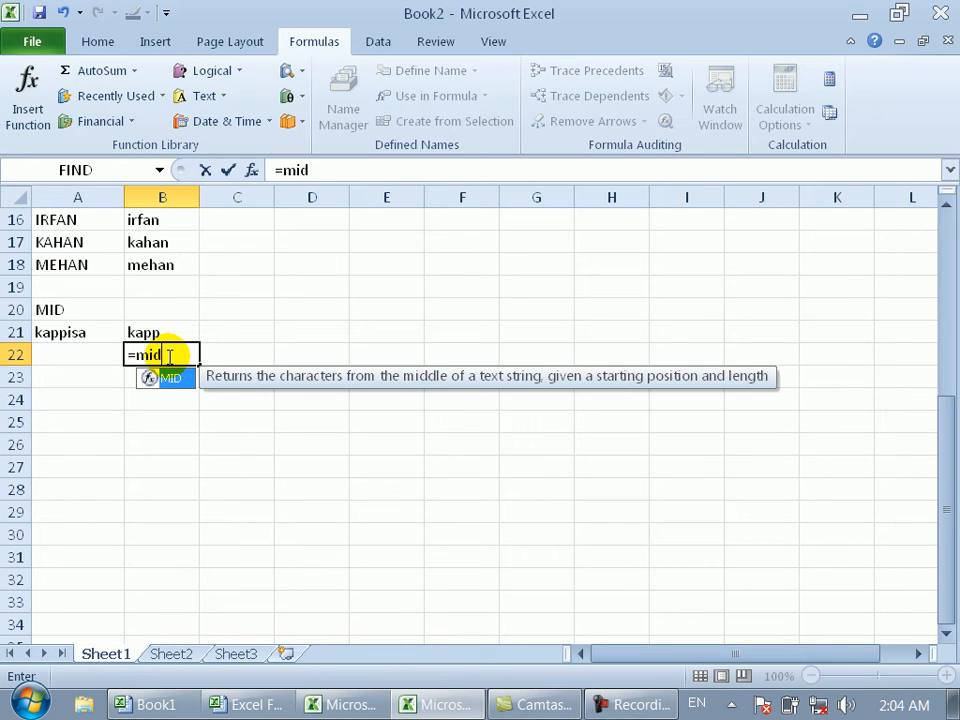
key(Tab)
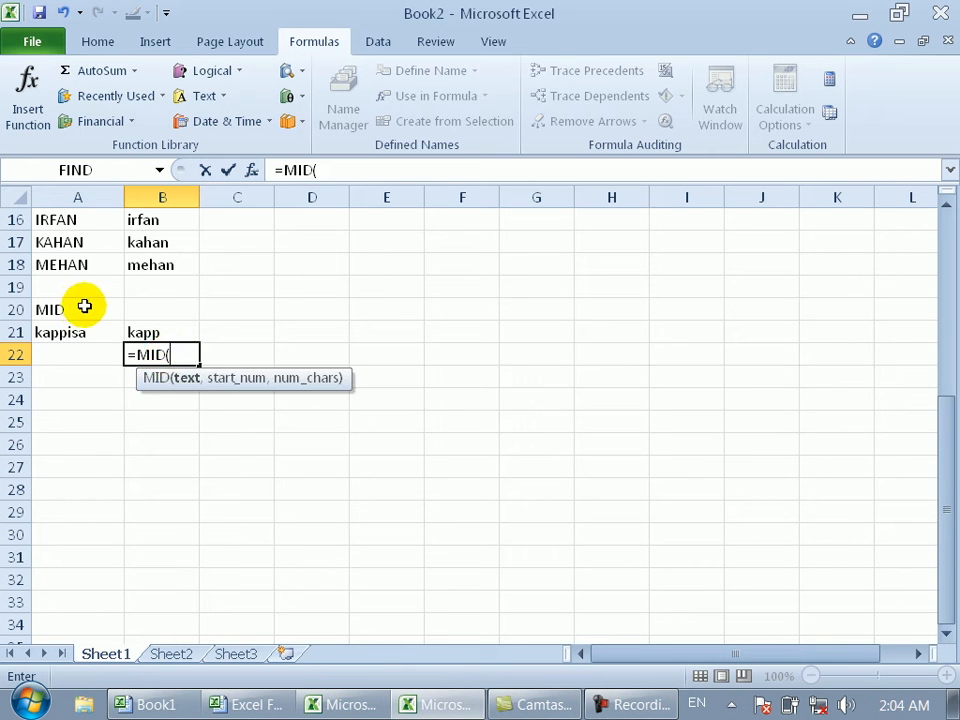
click(74, 361)
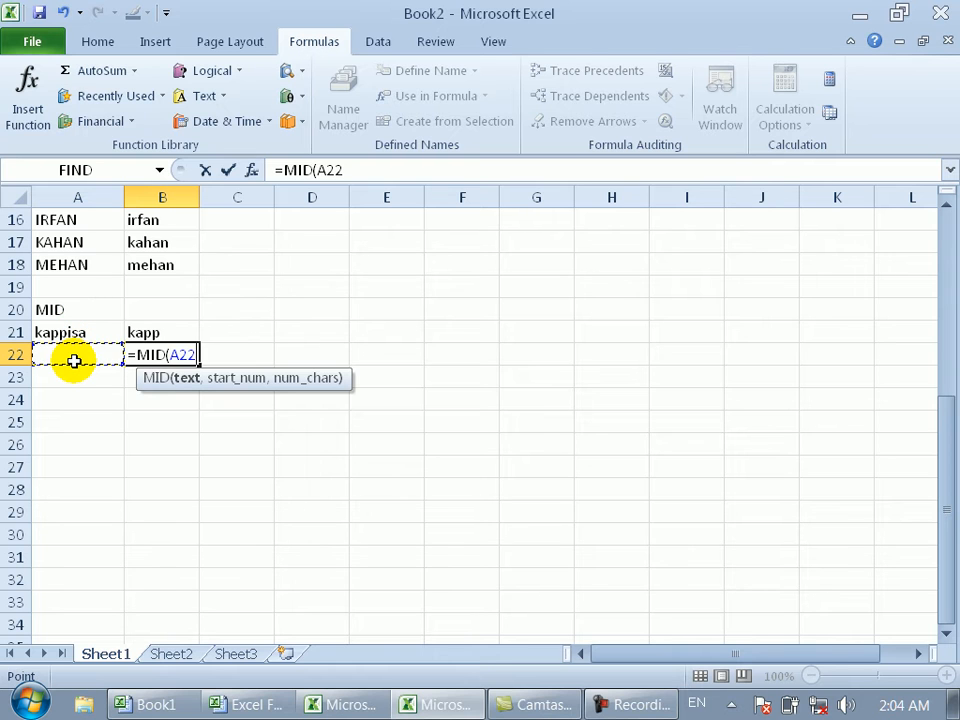
text(,)
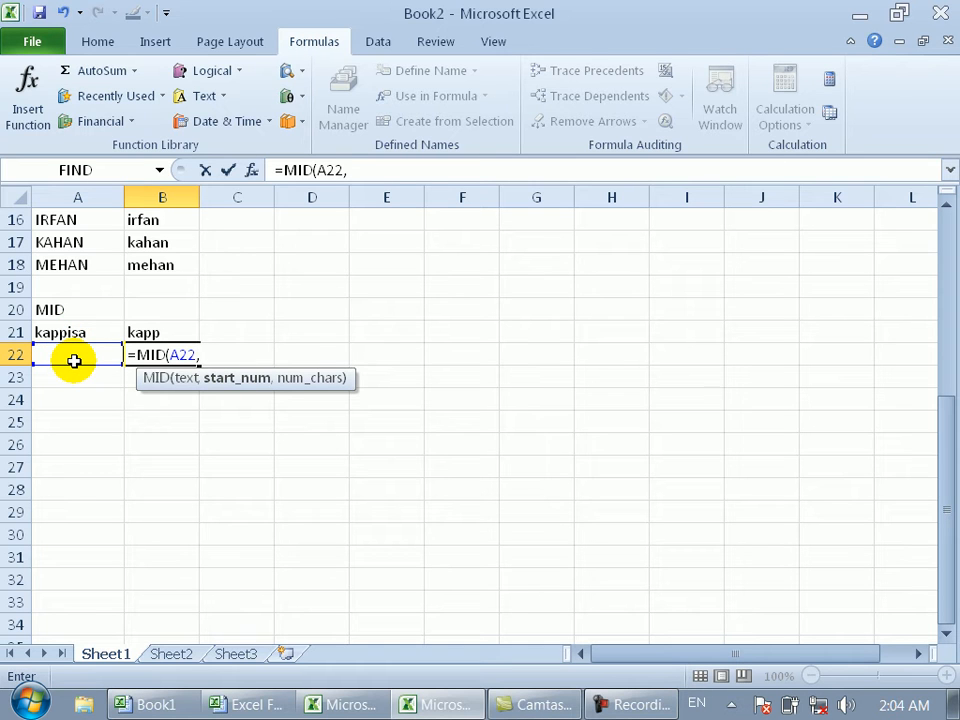
text(2,9)
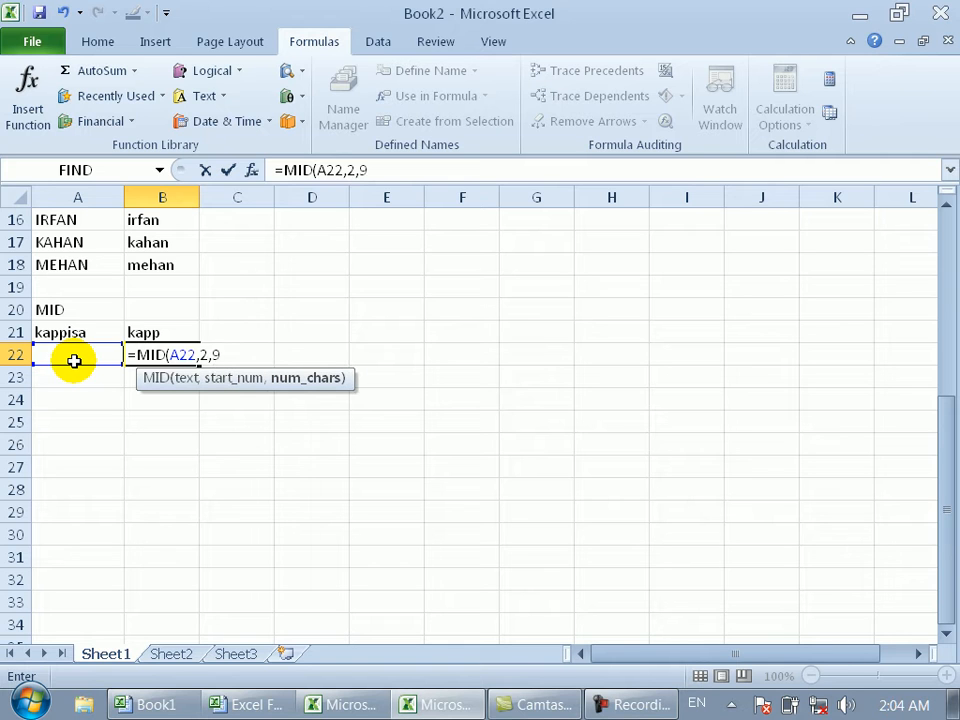
key(BackSpace)
text(6)
key(Return)
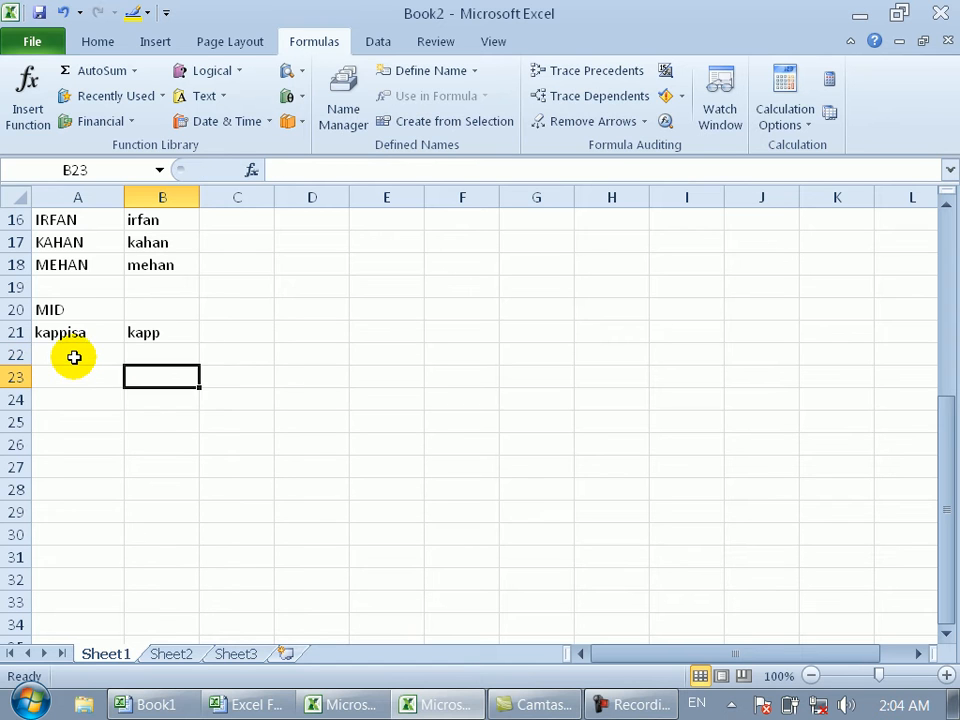
Enter the sample text "afghanistan" in cell A22 and select B22 to review its MID formula.
click(74, 358)
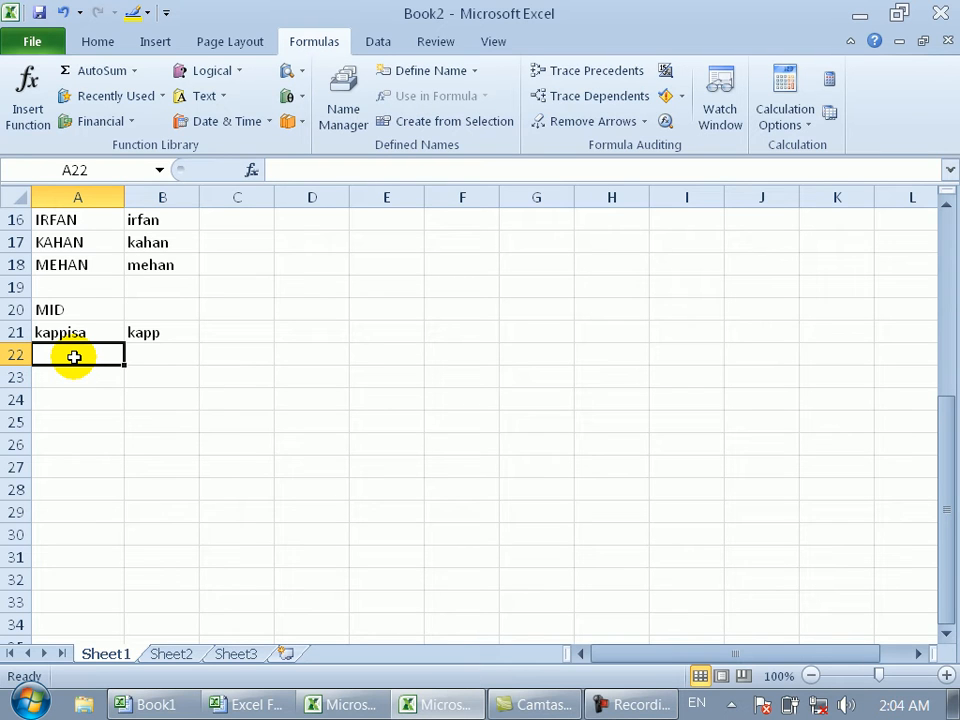
text(afghanistan)
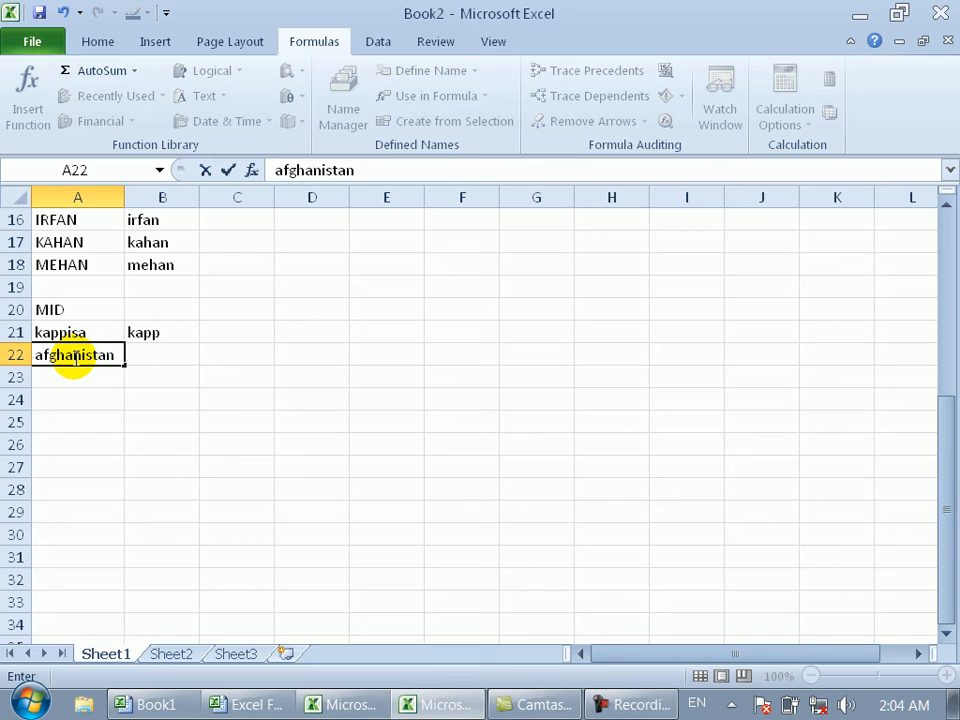
key(Return)
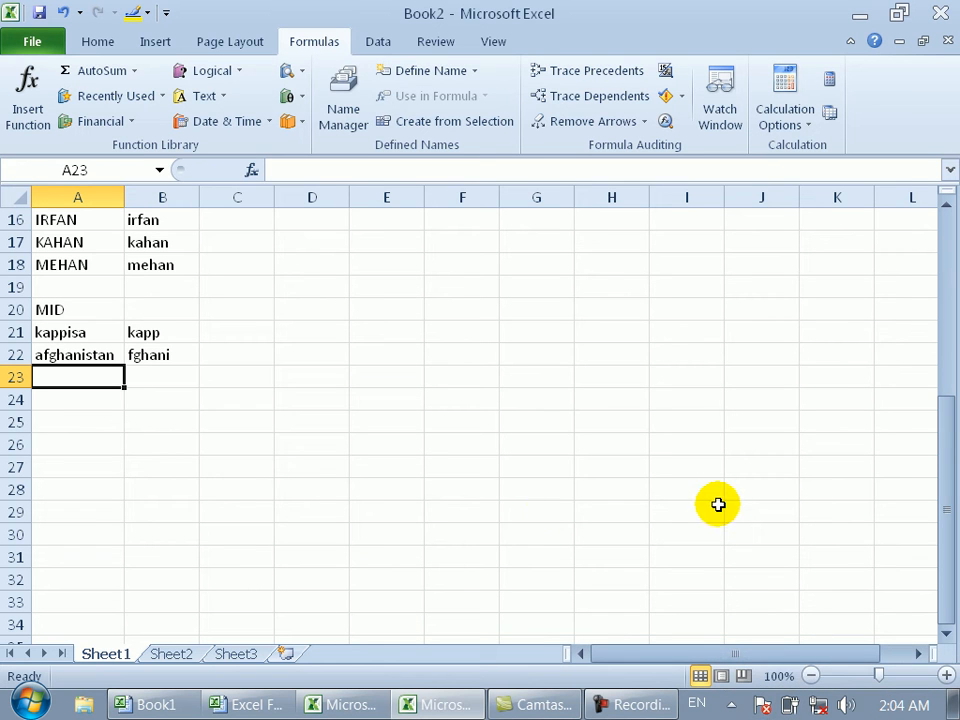
click(153, 355)
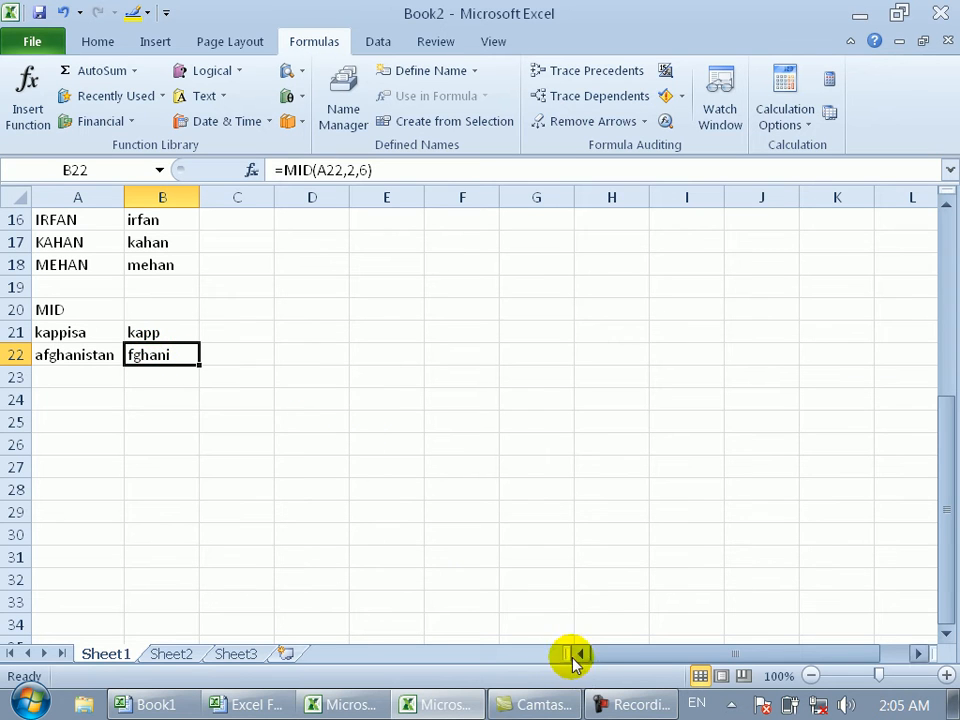
click(645, 704)
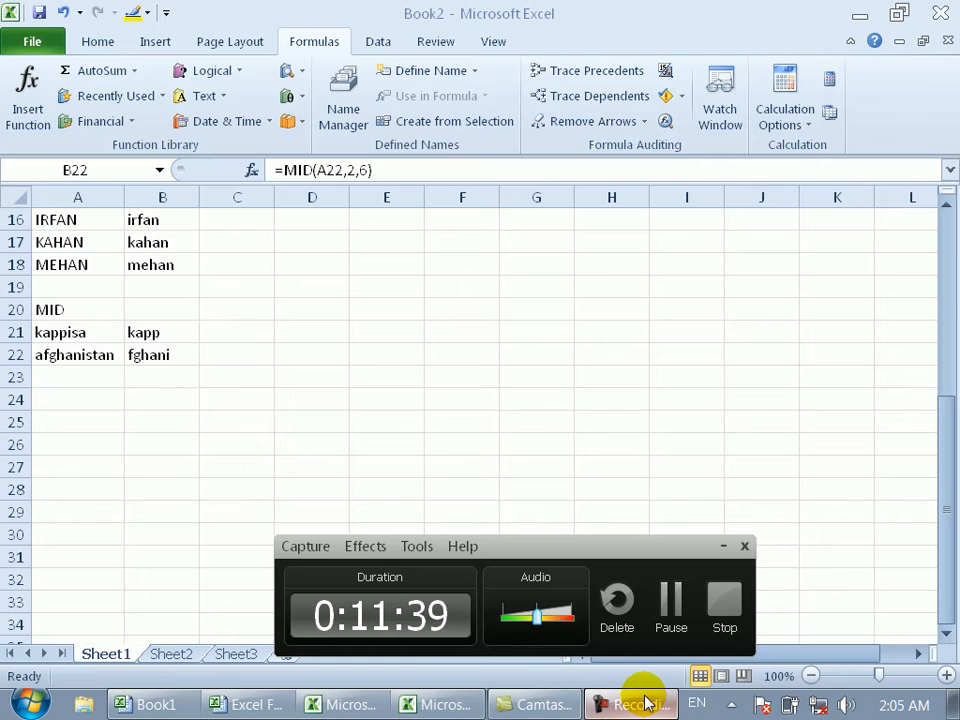
click(723, 546)
click(71, 405)
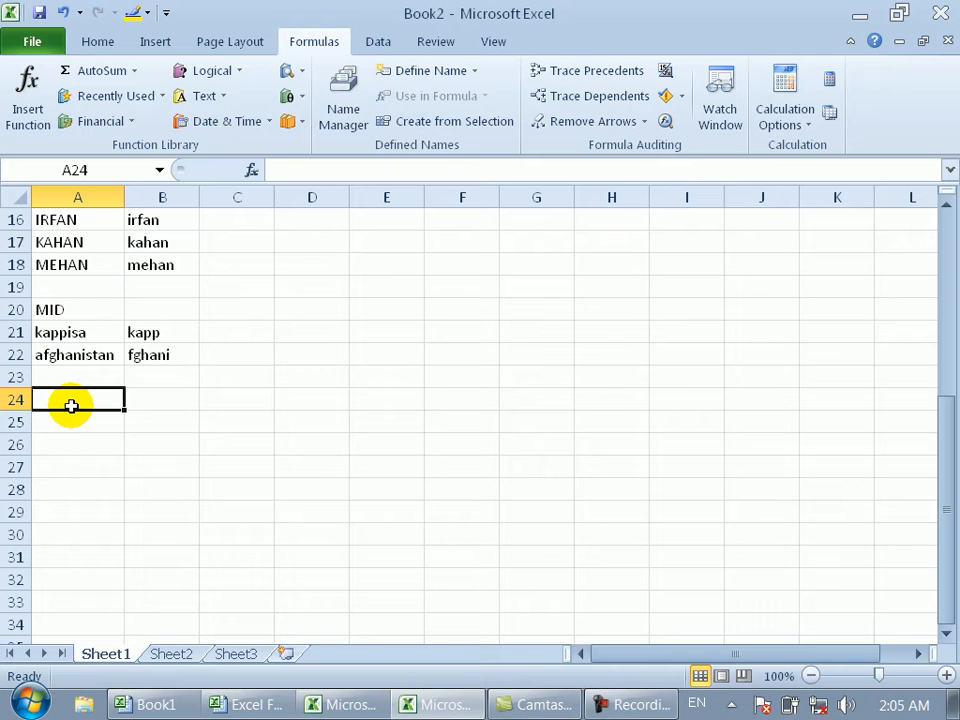
click(176, 358)
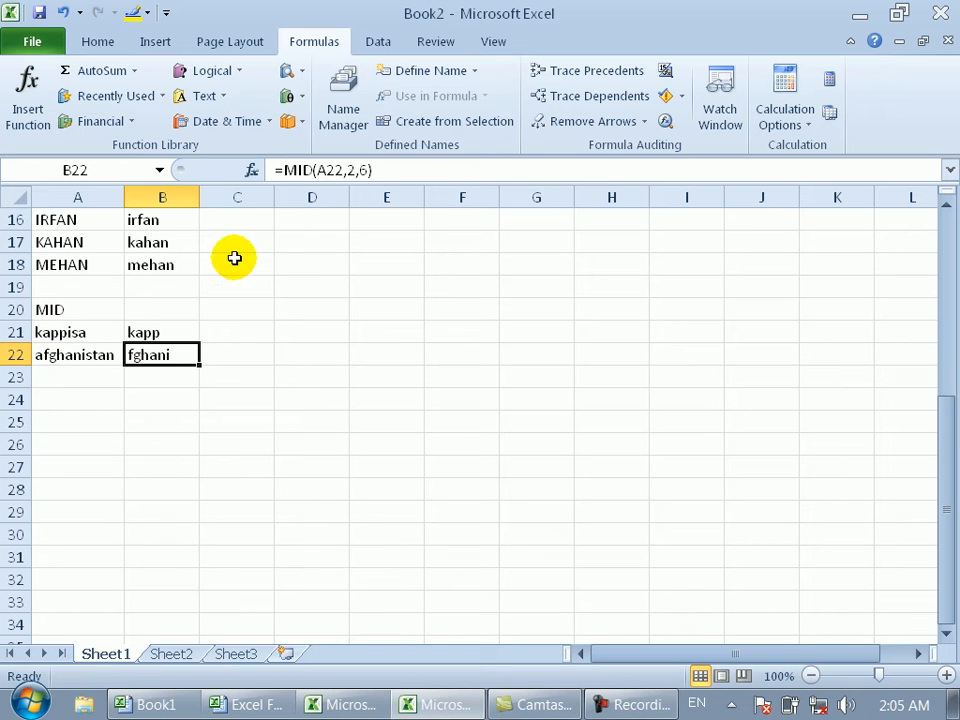
click(166, 380)
mouse_move(262, 706)
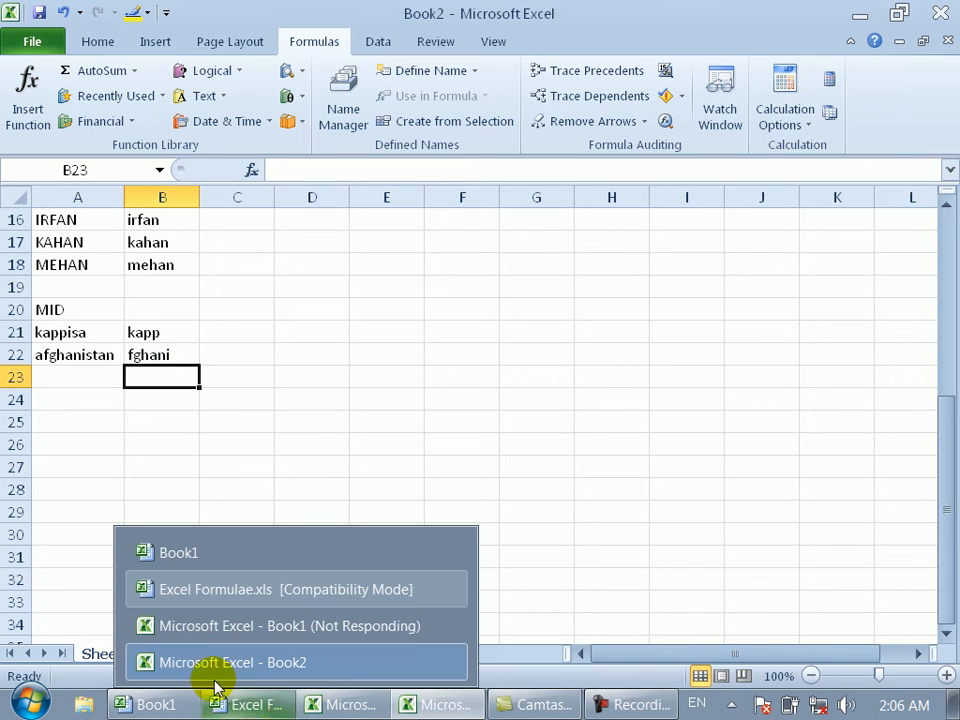
Enter a sample full name without spaces in A23 and a MID formula in B23 extracting 4 of its characters from position 6.
click(74, 371)
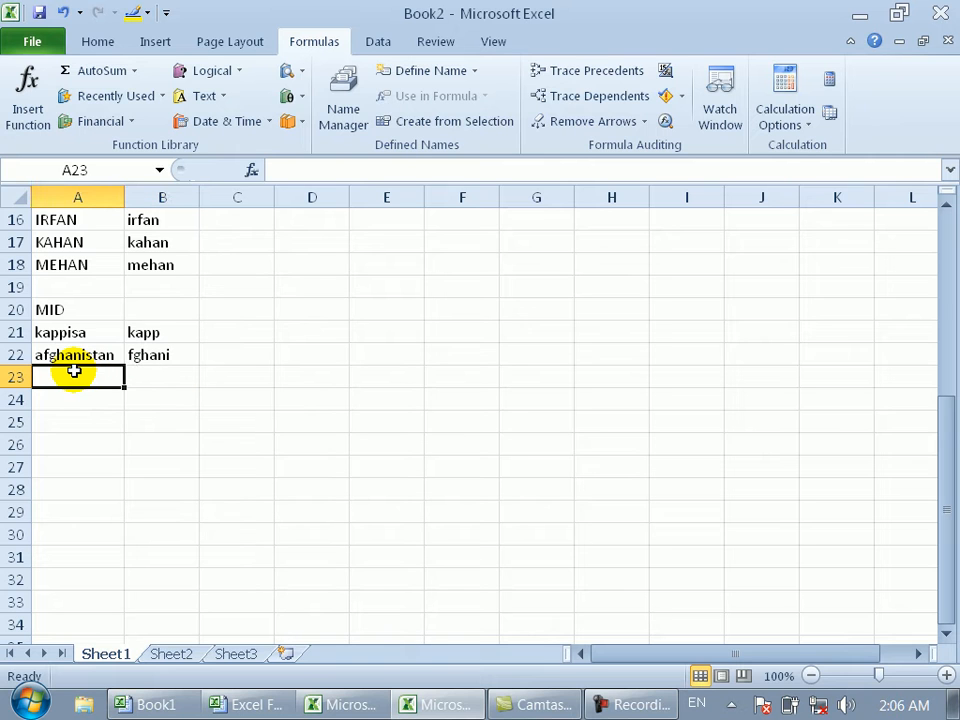
text(imrankhan)
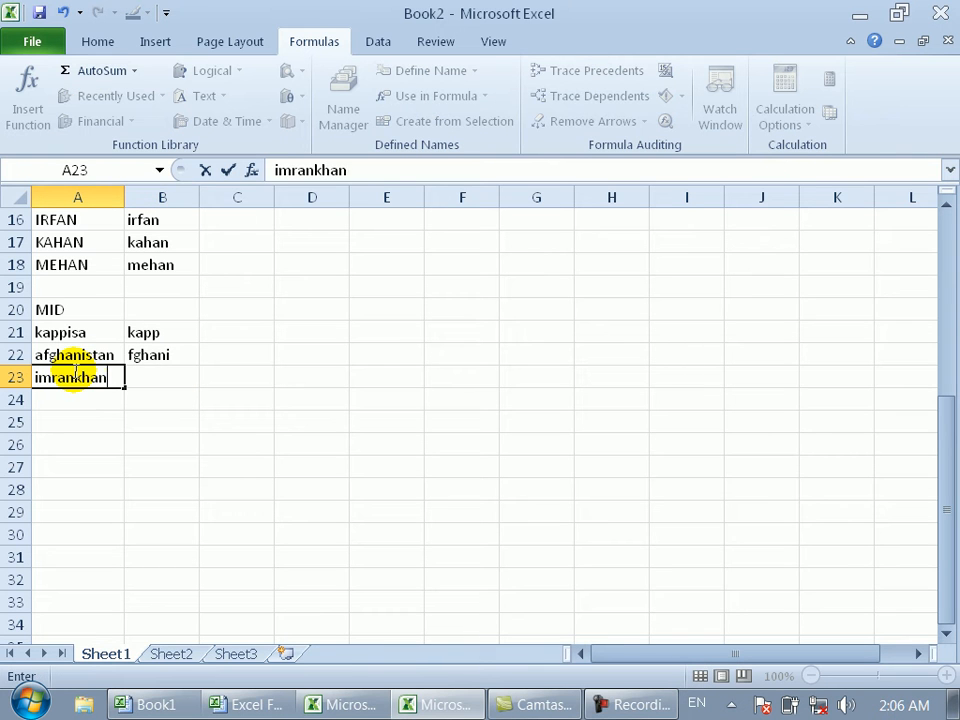
key(Tab)
text(=mid)
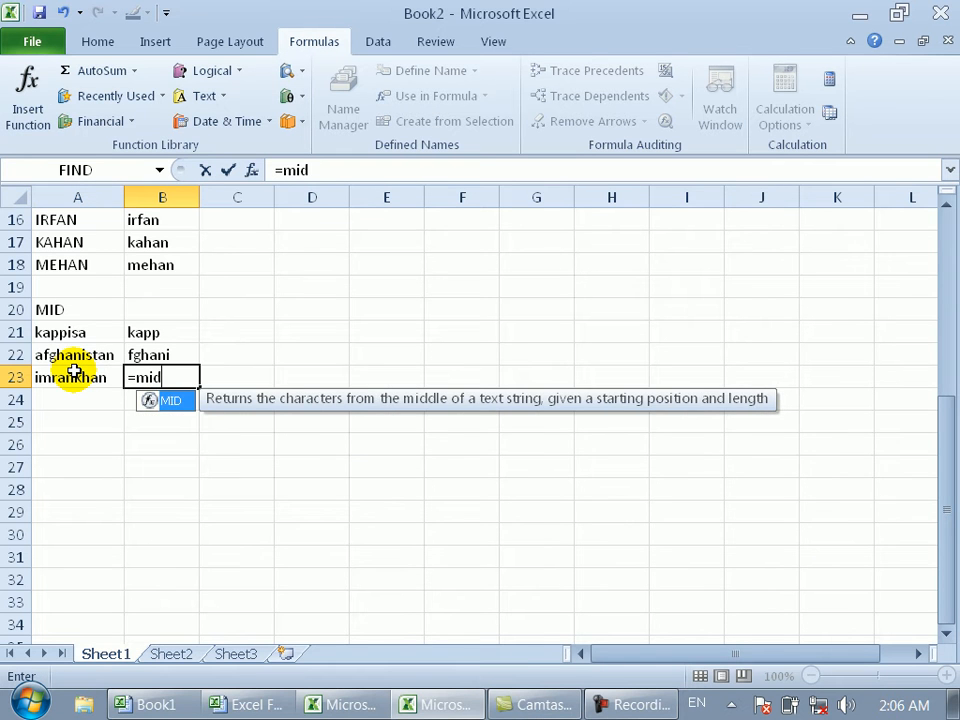
key(Tab)
click(81, 378)
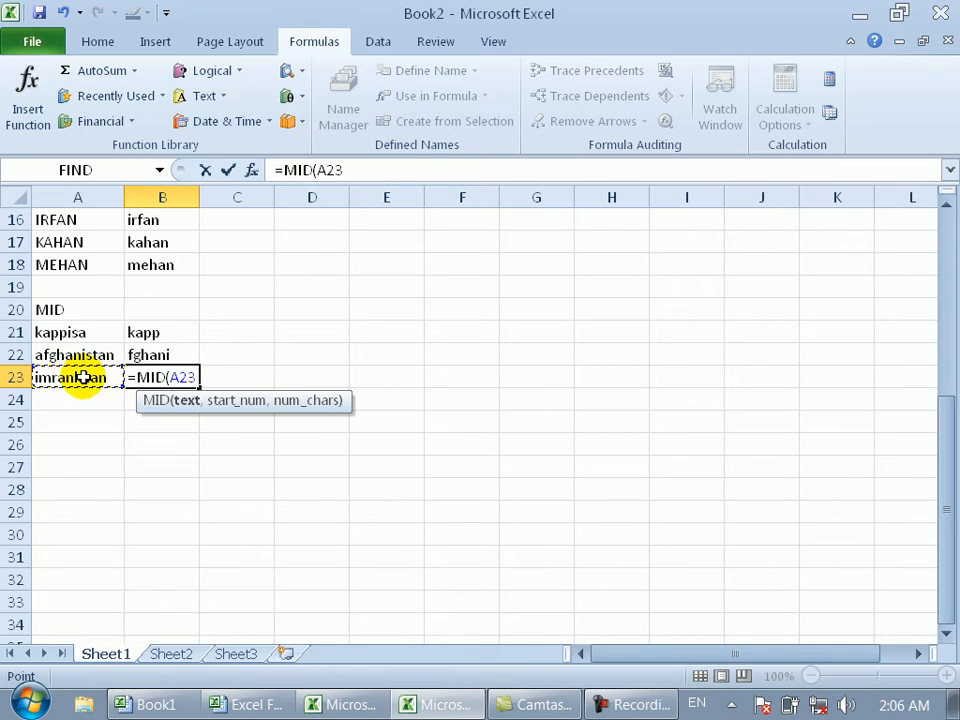
text(,)
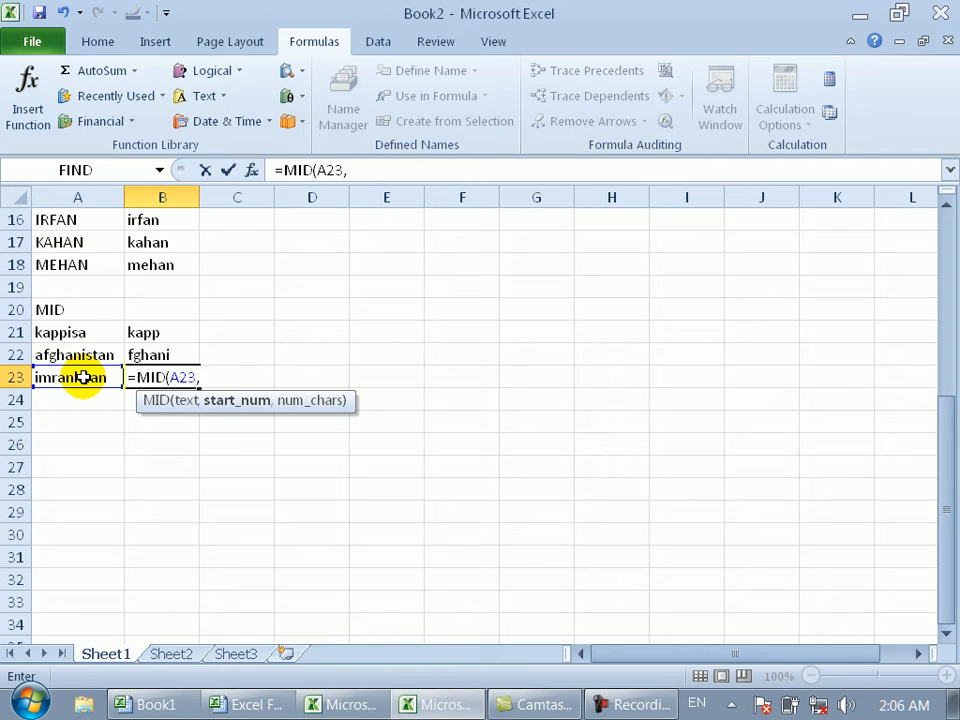
text(6,)
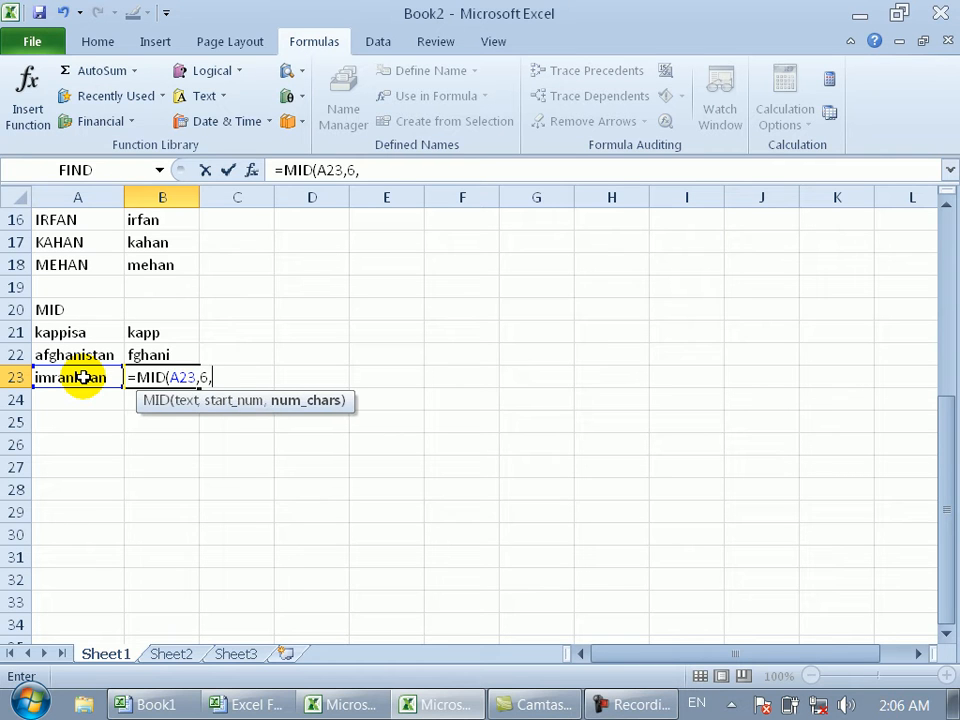
text(4)
key(Return)
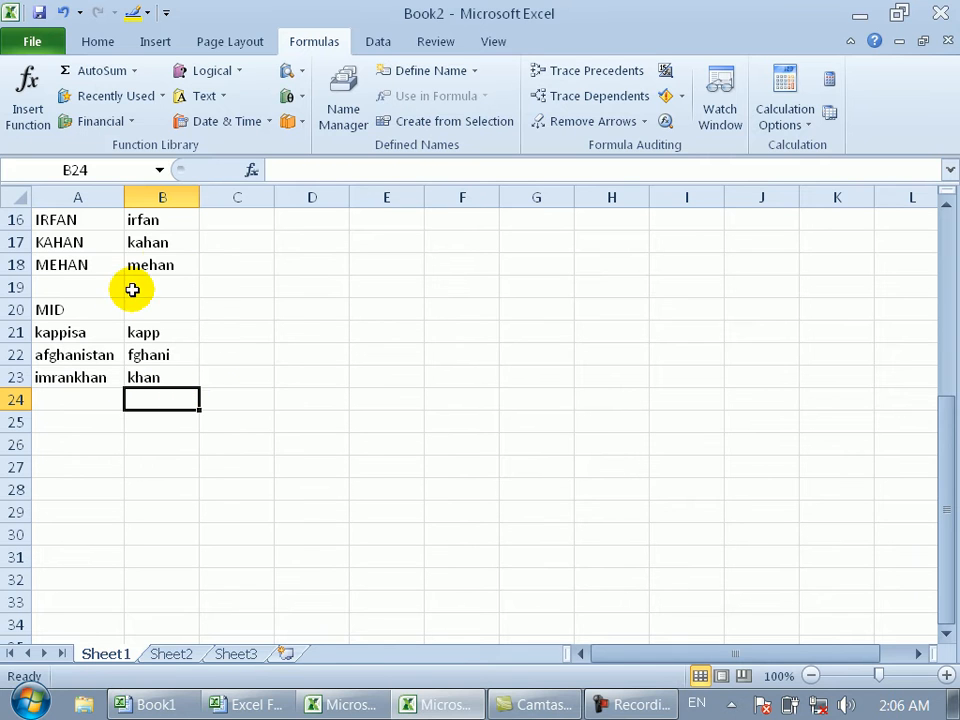
Look up the description of PROPER among the text functions and enter the label "Proper" in cell A25.
click(88, 425)
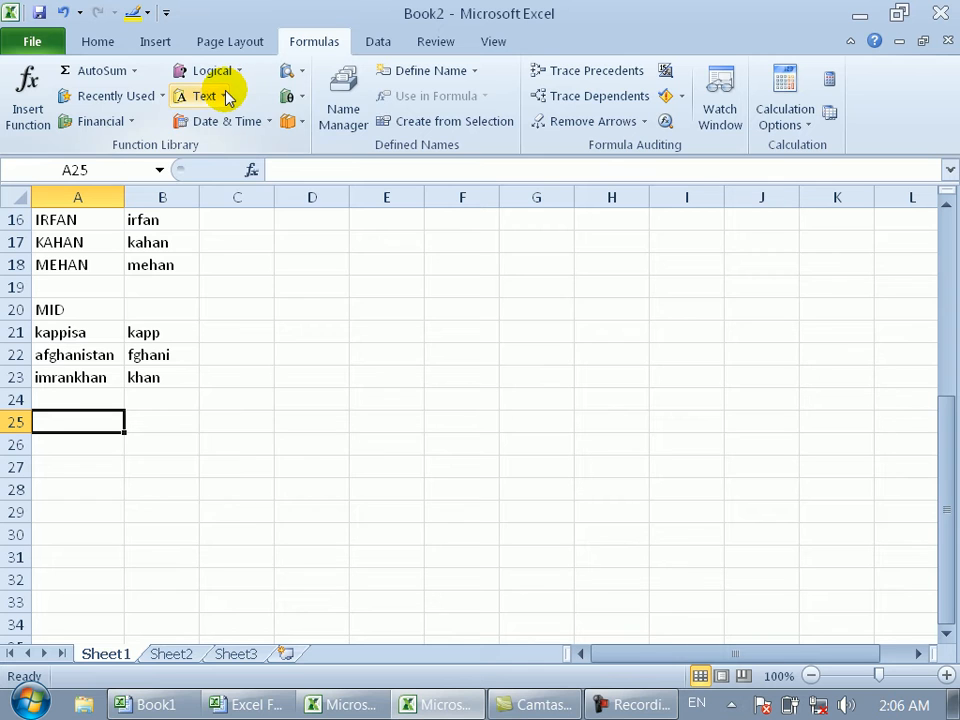
click(226, 95)
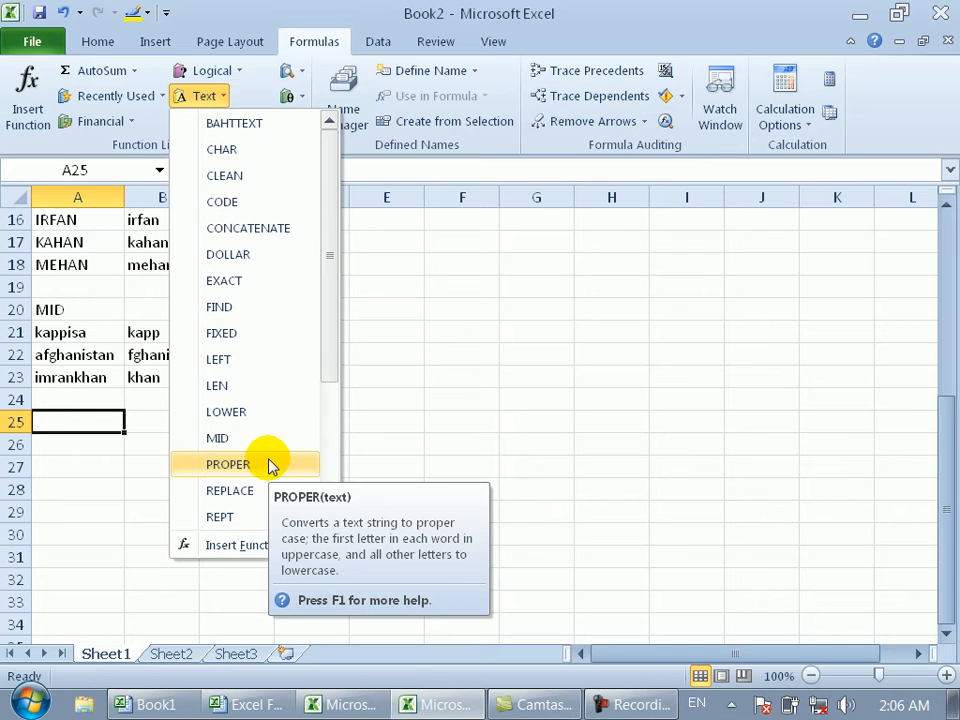
click(72, 424)
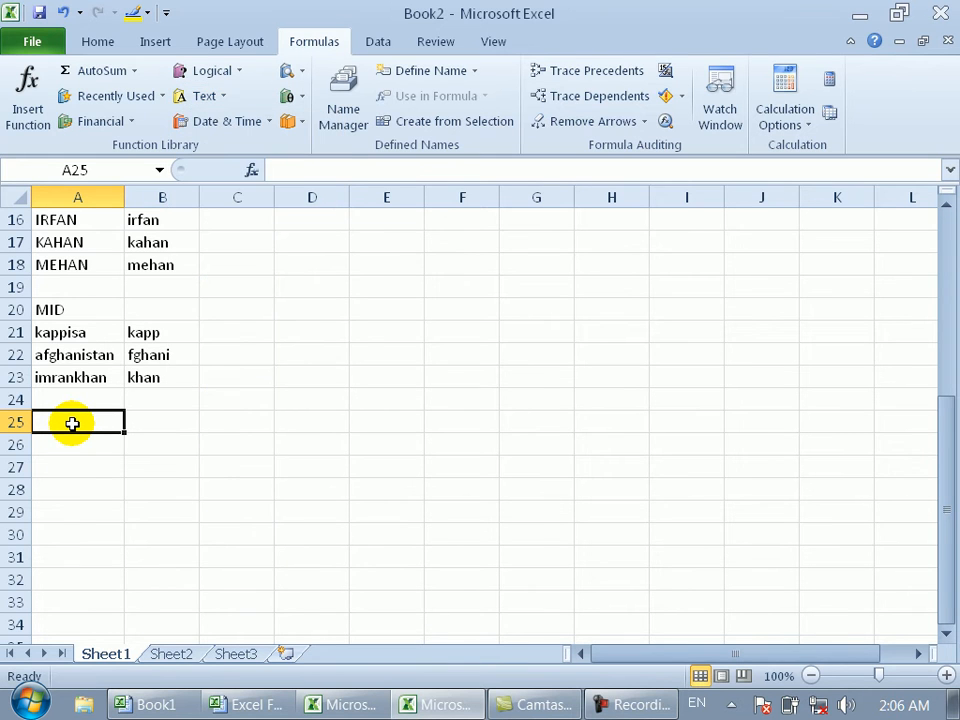
text(Prom)
key(BackSpace)
text(per)
key(F2)
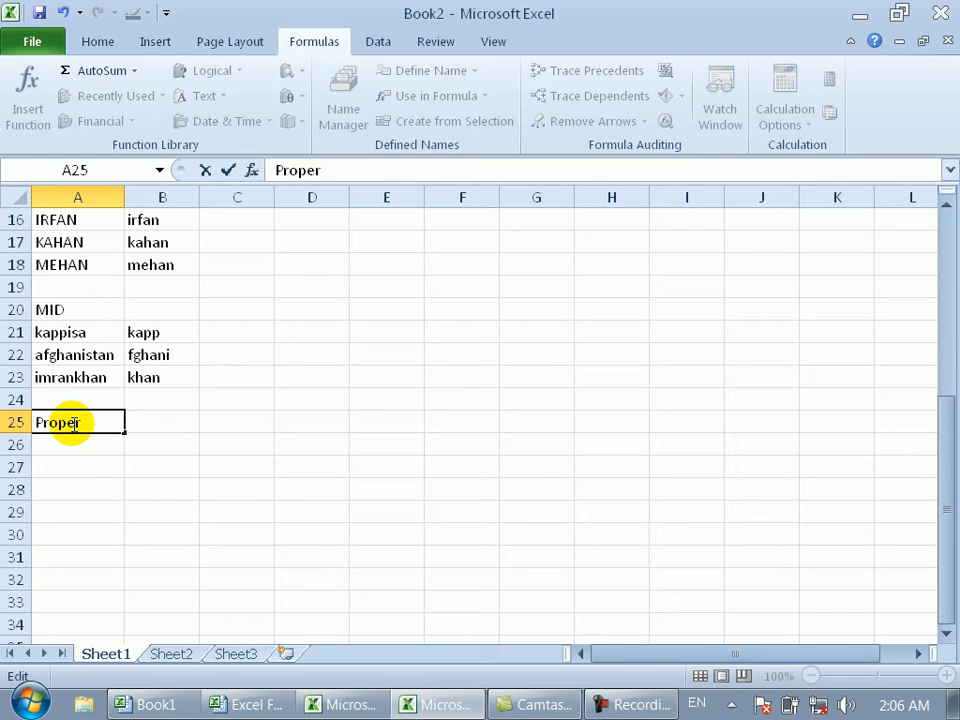
key(Return)
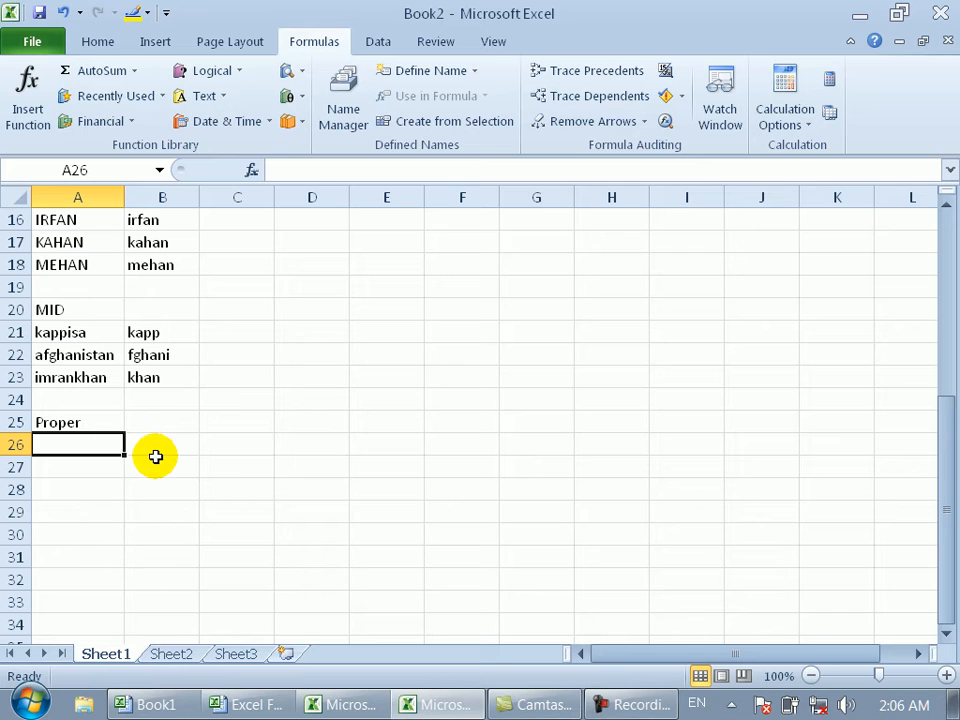
Enter a lowercase sample sentence saying that a named person is from kabul in A26 and autofit column A's width.
mouse_move(214, 699)
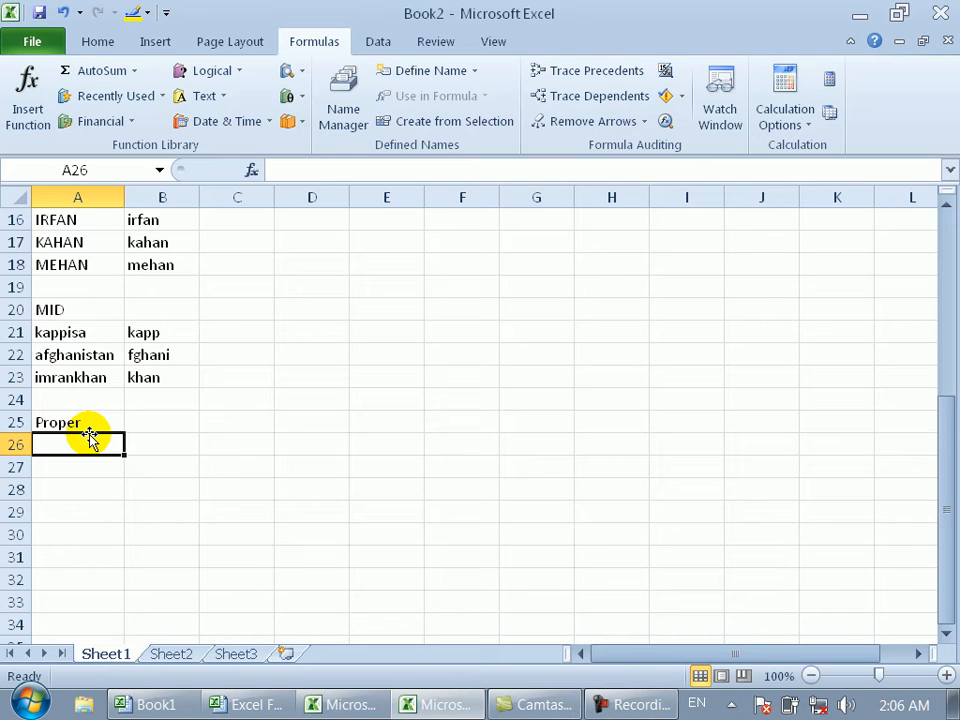
text(khan)
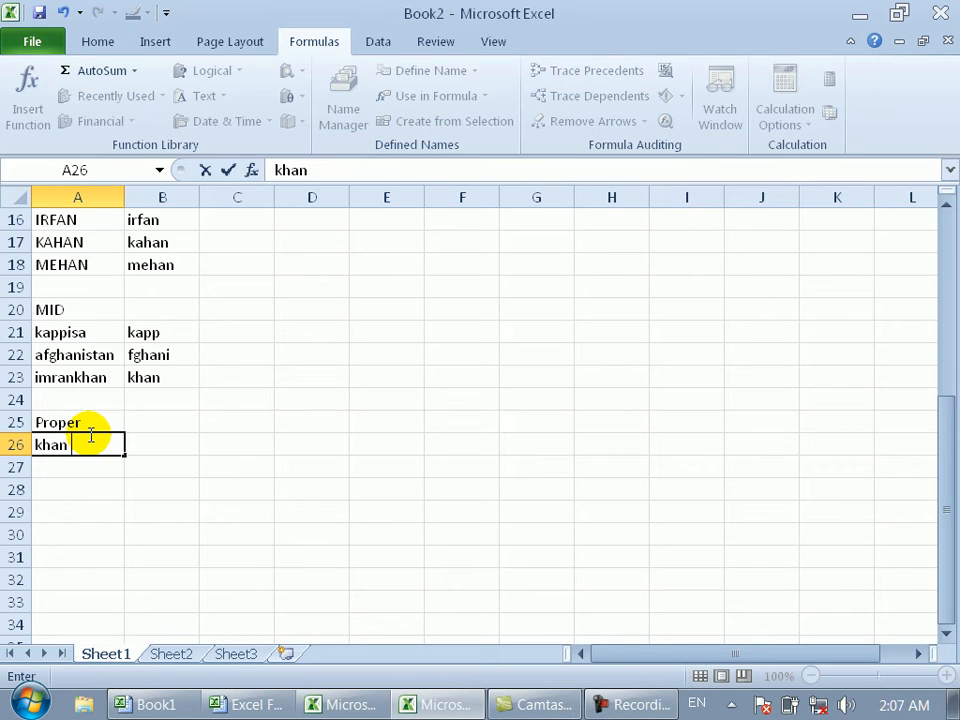
text( is from kabul)
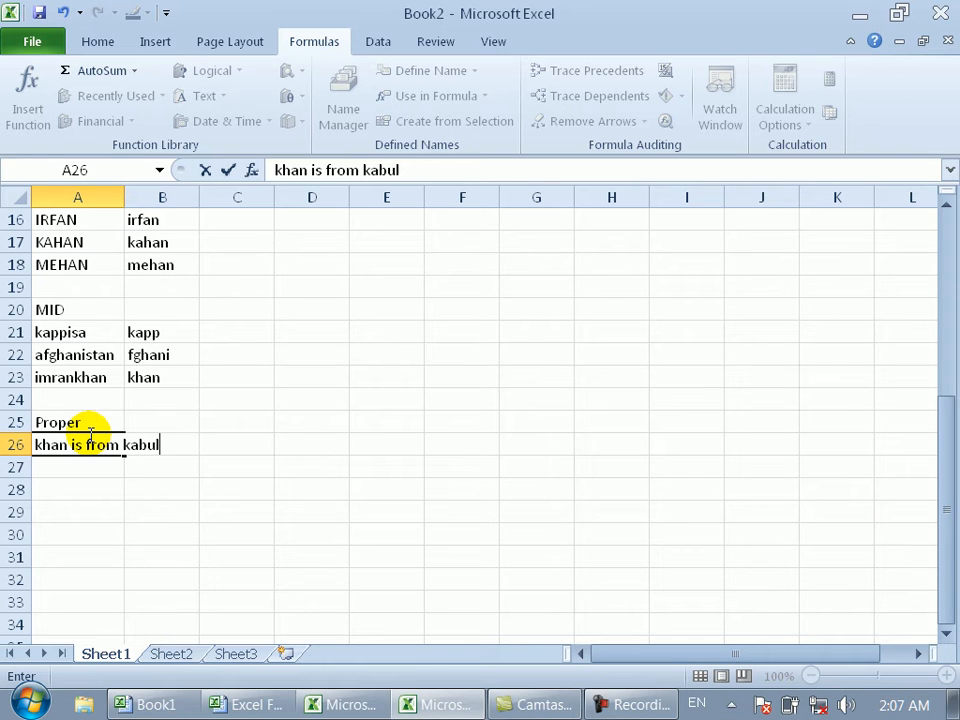
double_click(126, 197)
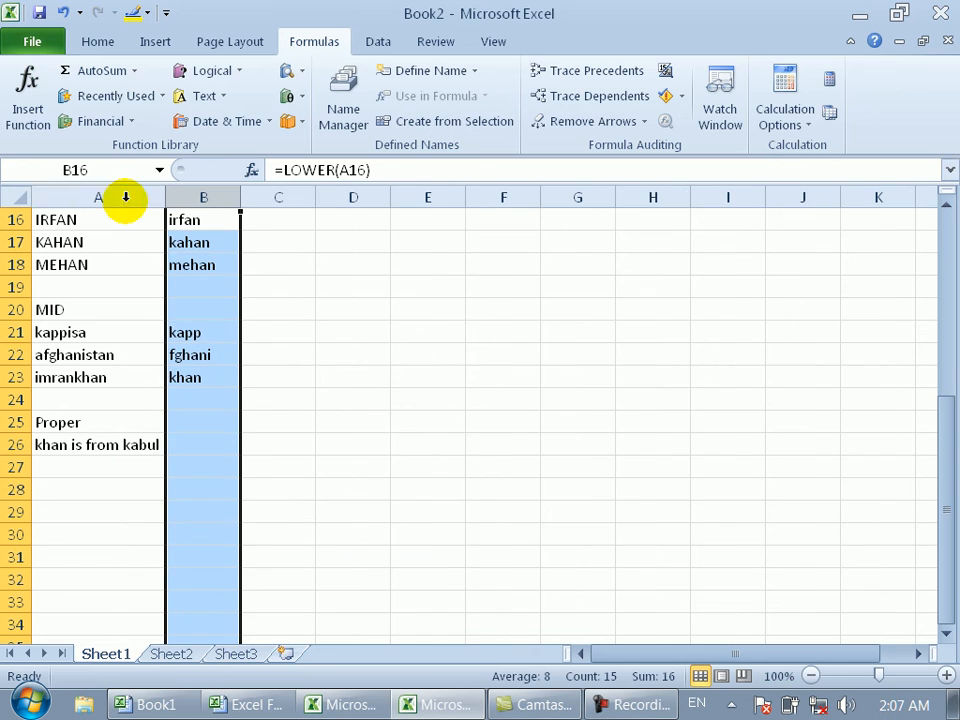
click(207, 466)
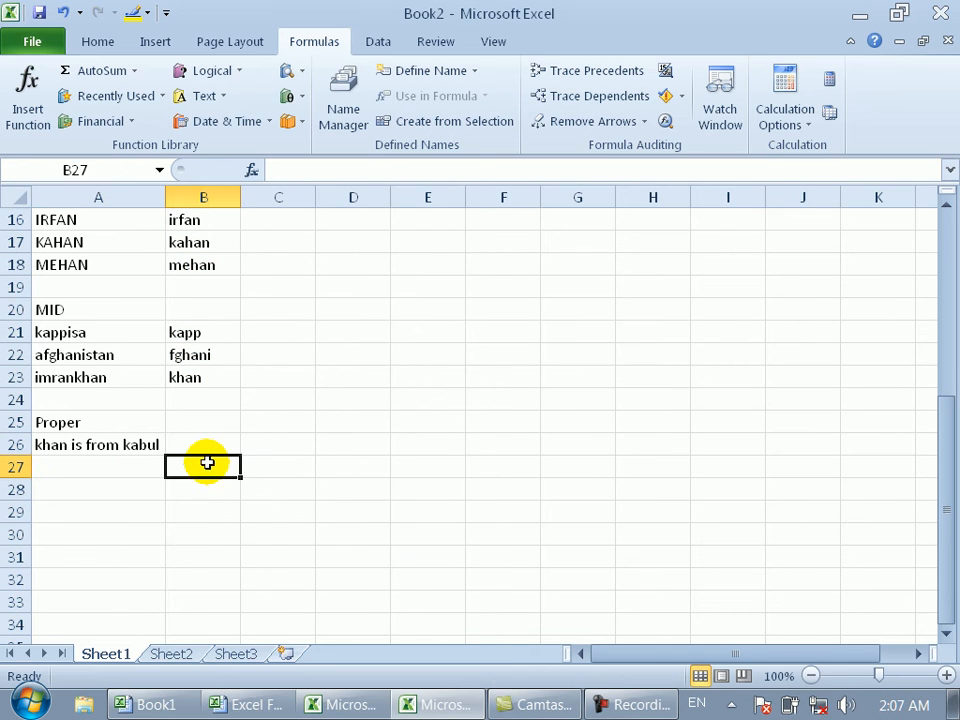
Enter the formula =PROPER(A26) in cell B26 and autofit column B's width.
click(203, 444)
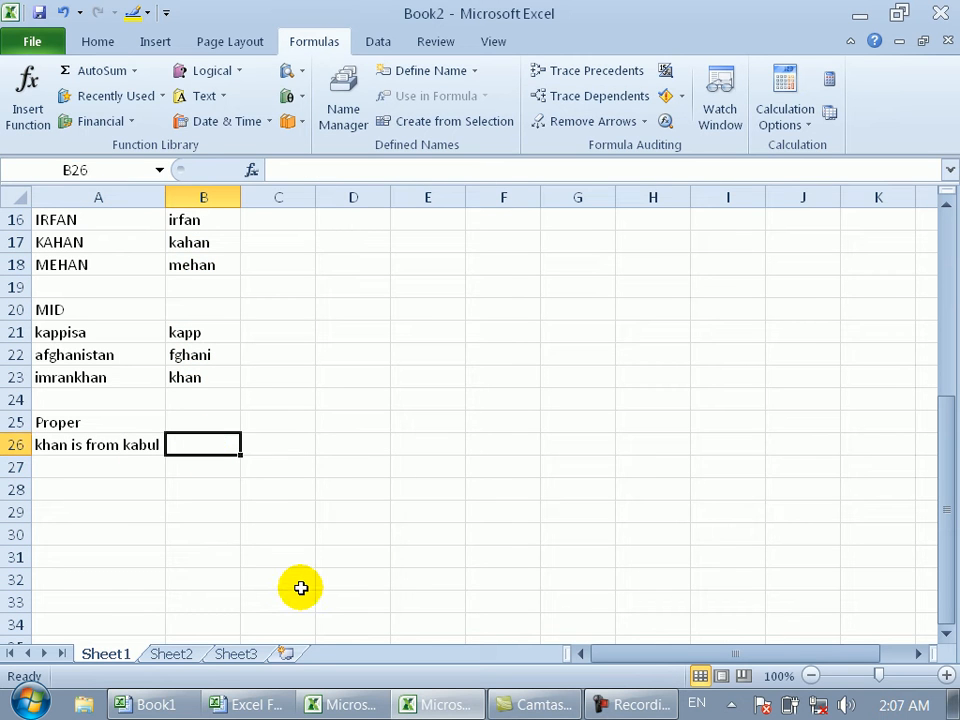
text(=)
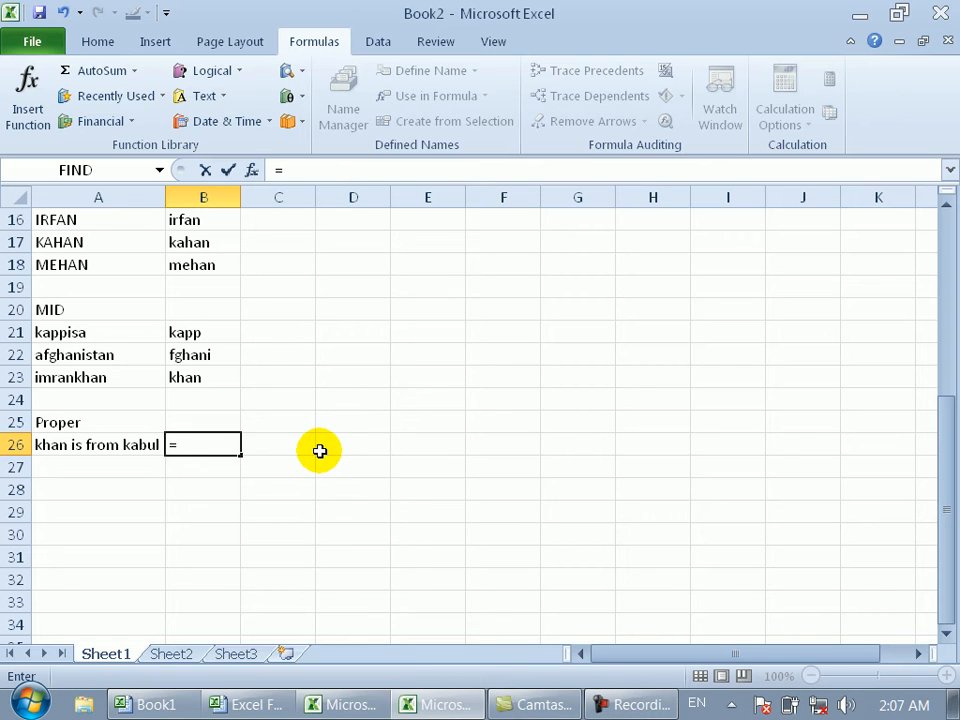
text(pro)
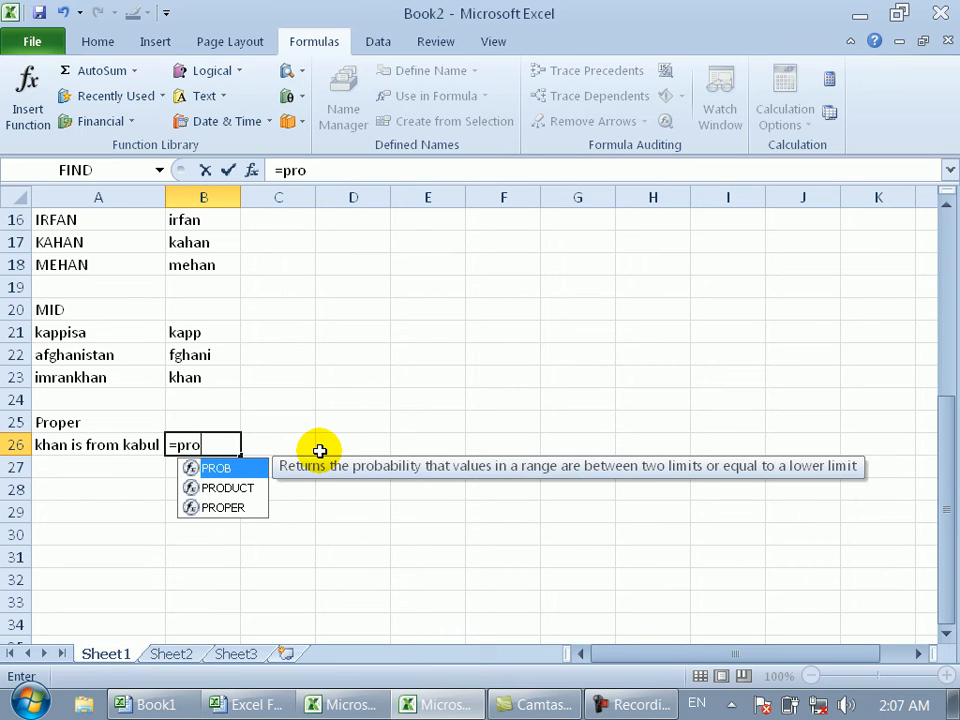
key(Down)
key(Down)
key(Tab)
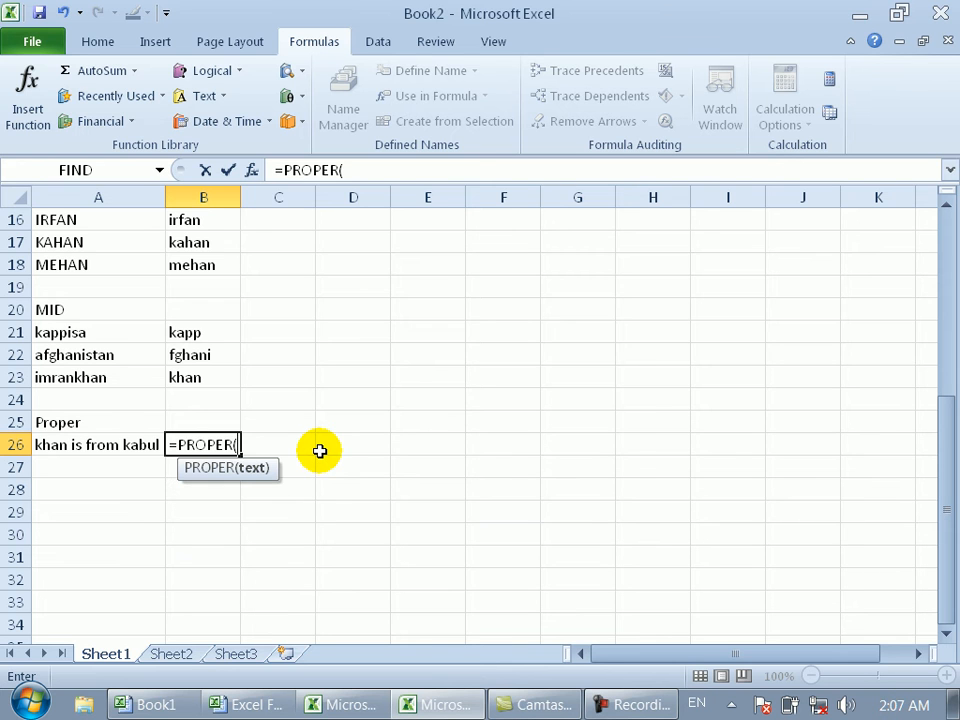
click(140, 444)
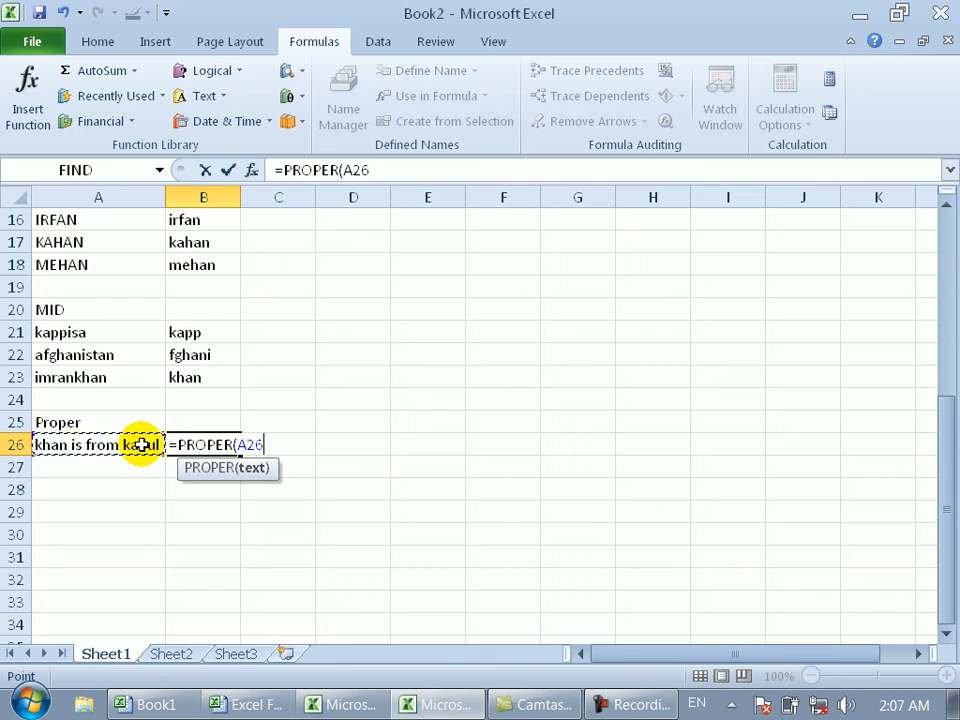
text())
key(Return)
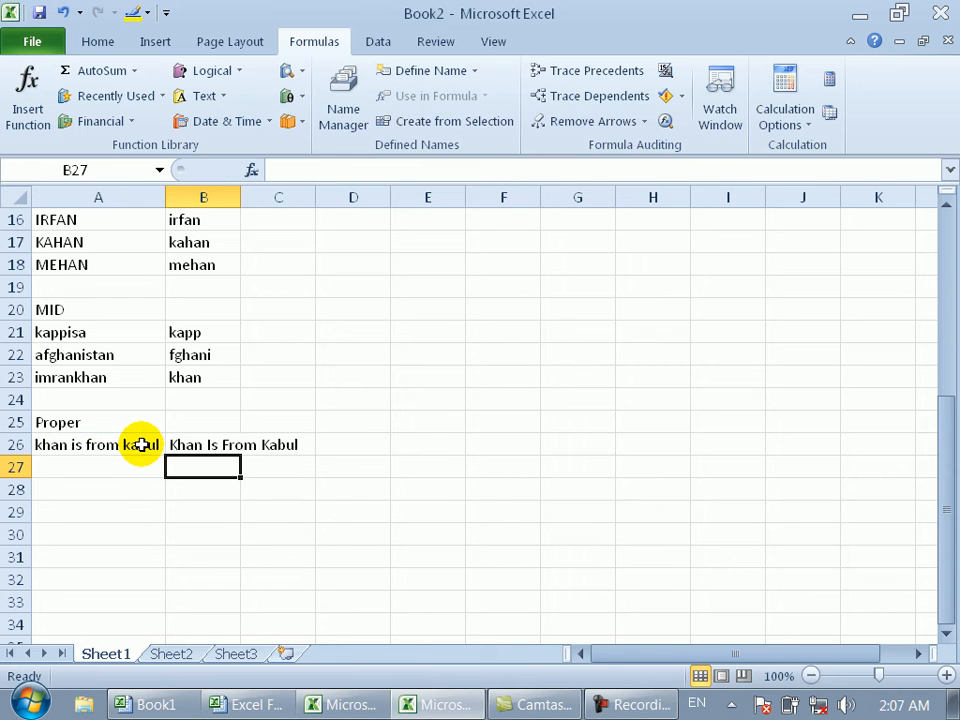
double_click(240, 190)
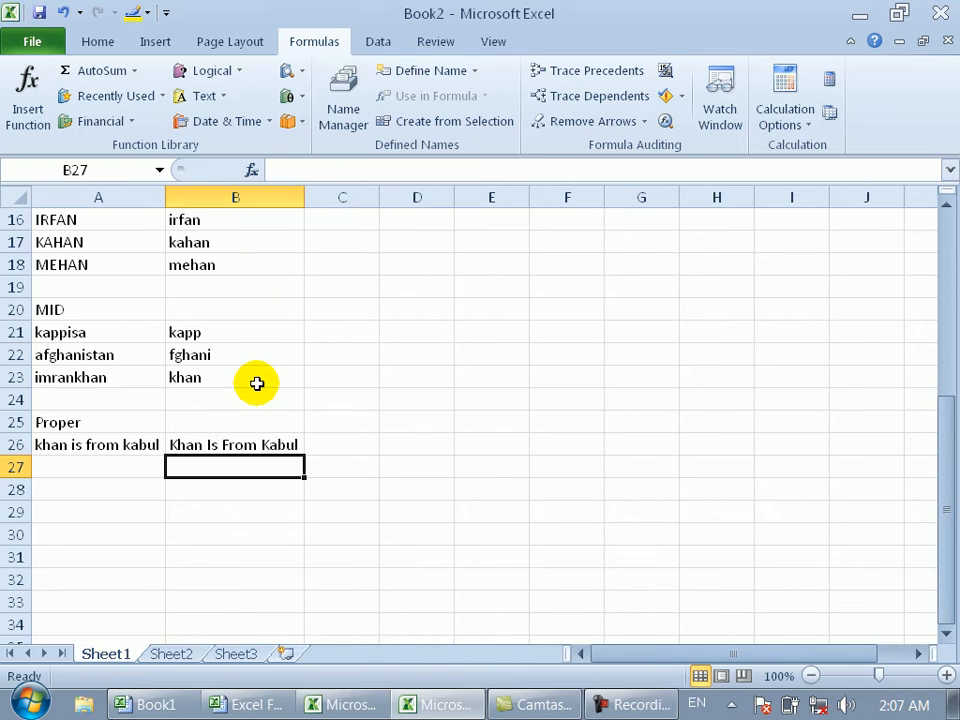
Fill the PROPER formula from B26 down through B30.
click(217, 442)
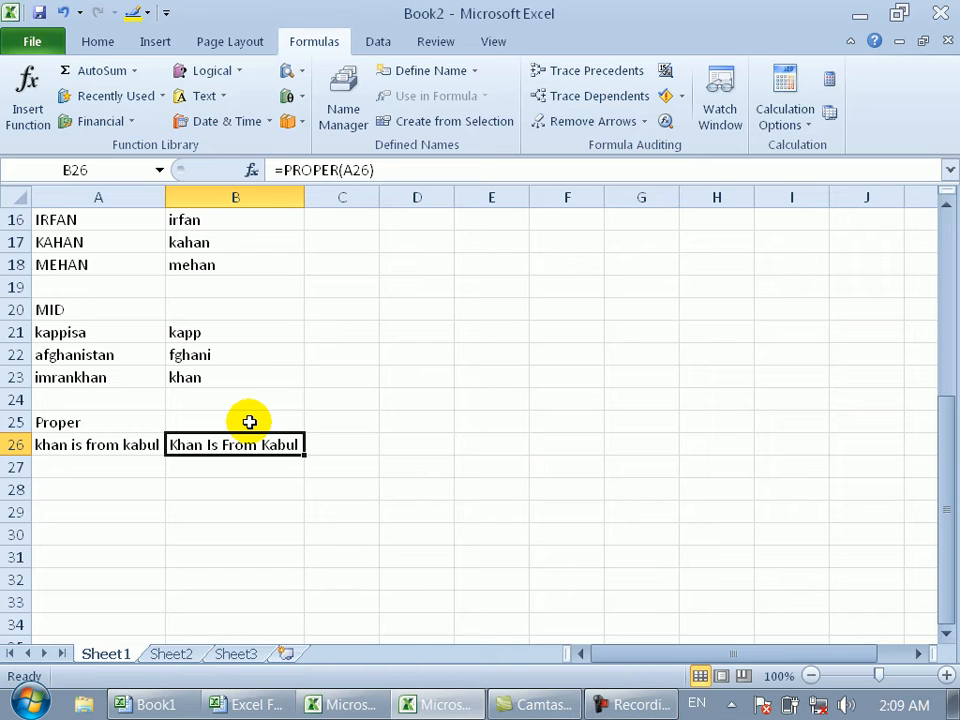
click(58, 467)
click(221, 443)
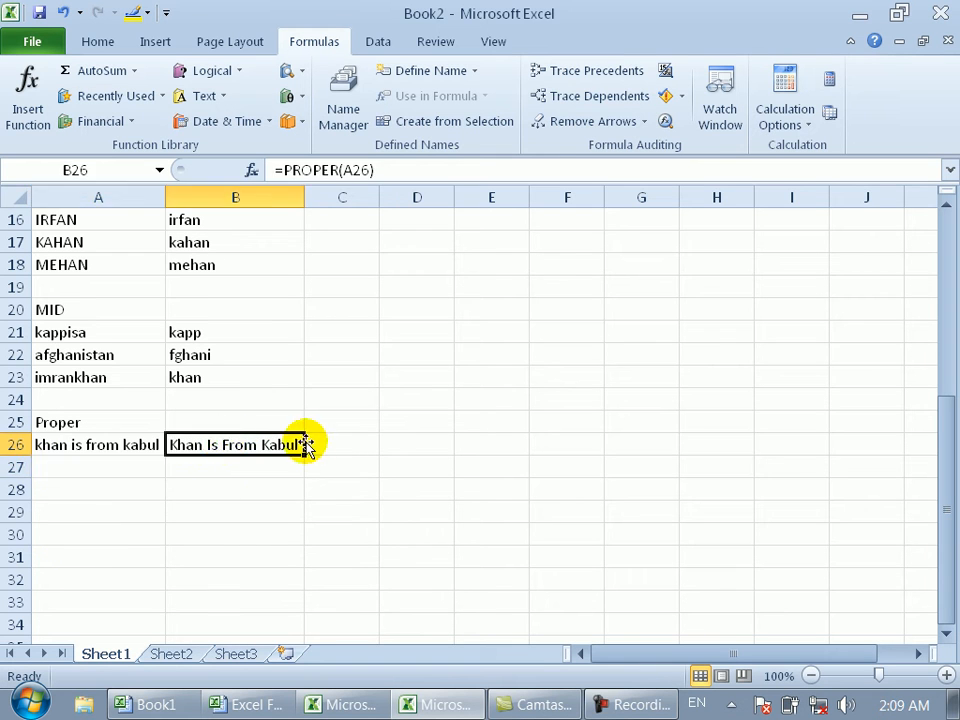
drag(304, 453, 306, 542)
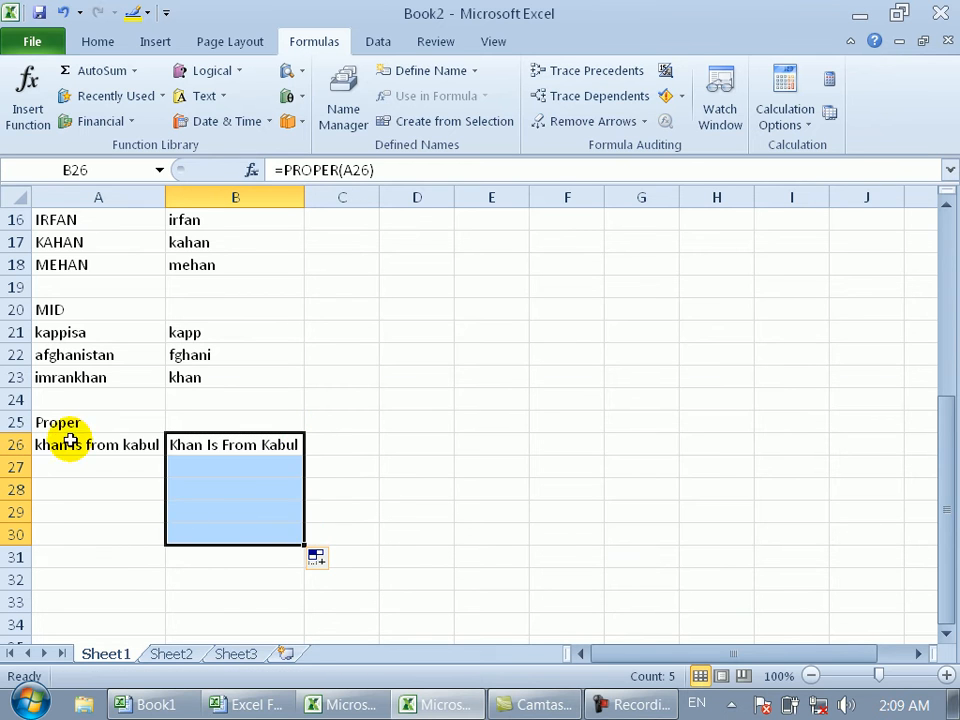
Enter a lowercase sample first name in each of cells A27 and A28.
click(67, 466)
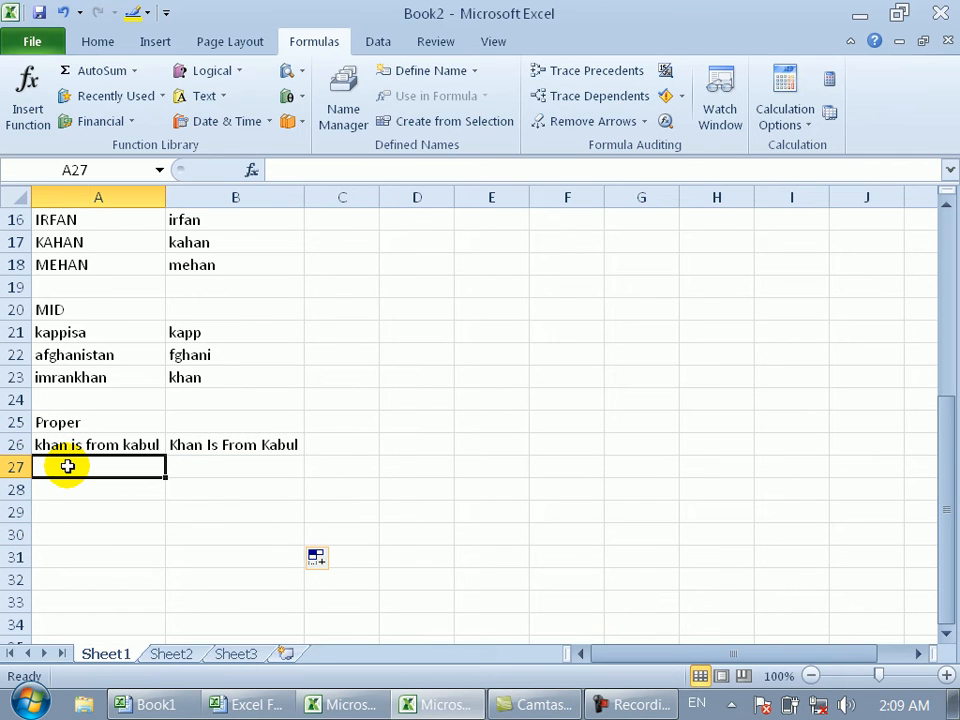
text(k)
key(BackSpace)
key(BackSpace)
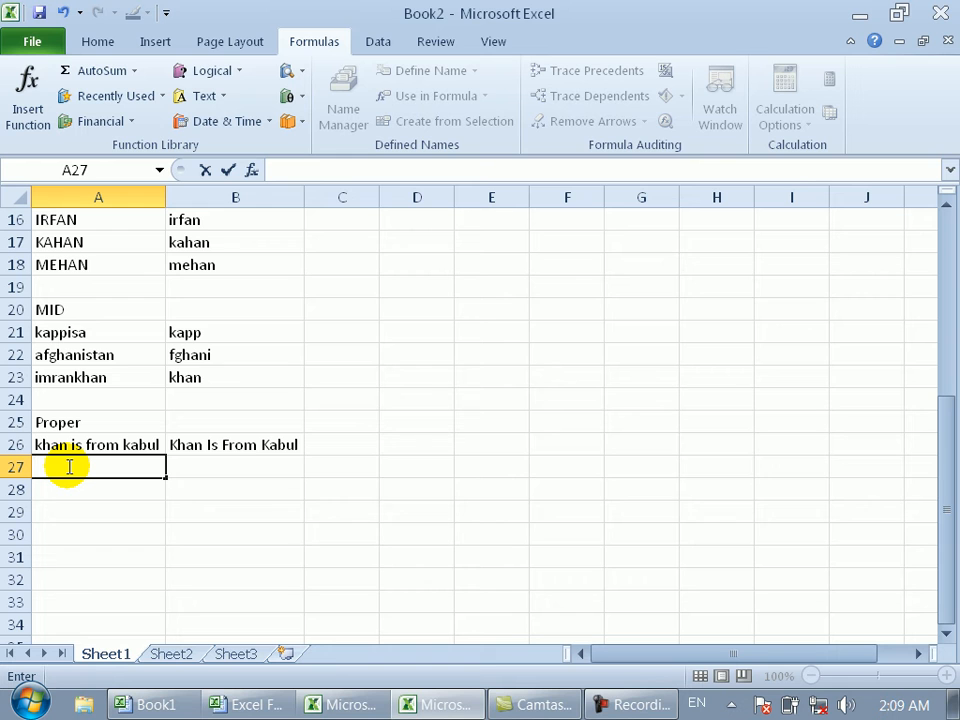
text(wali)
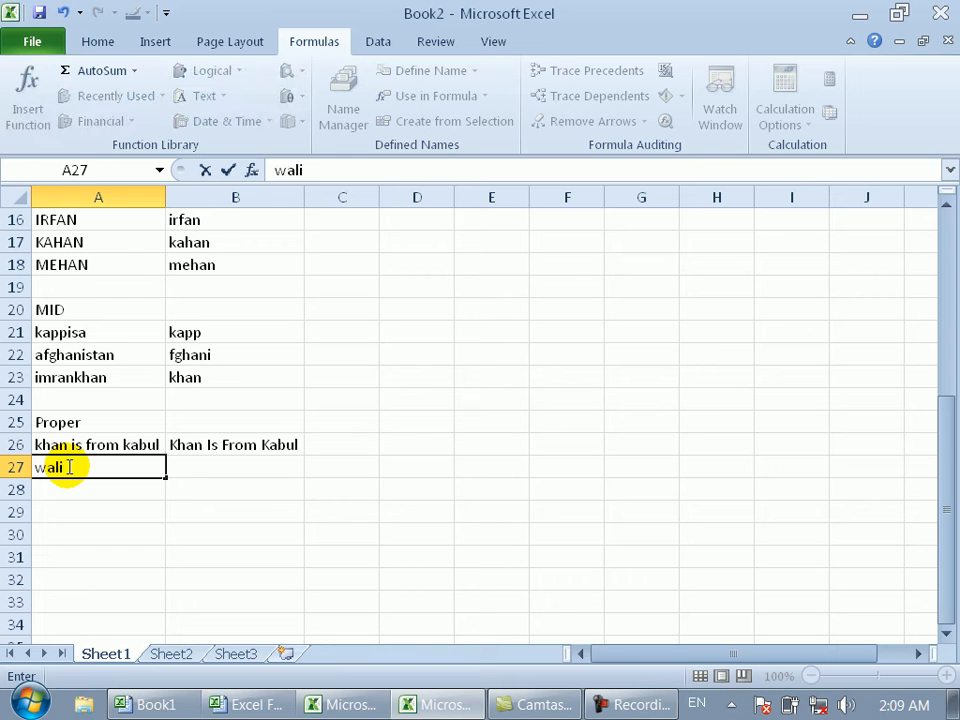
key(Return)
text(fan)
key(BackSpace)
text(hii)
key(BackSpace)
text(m)
key(Return)
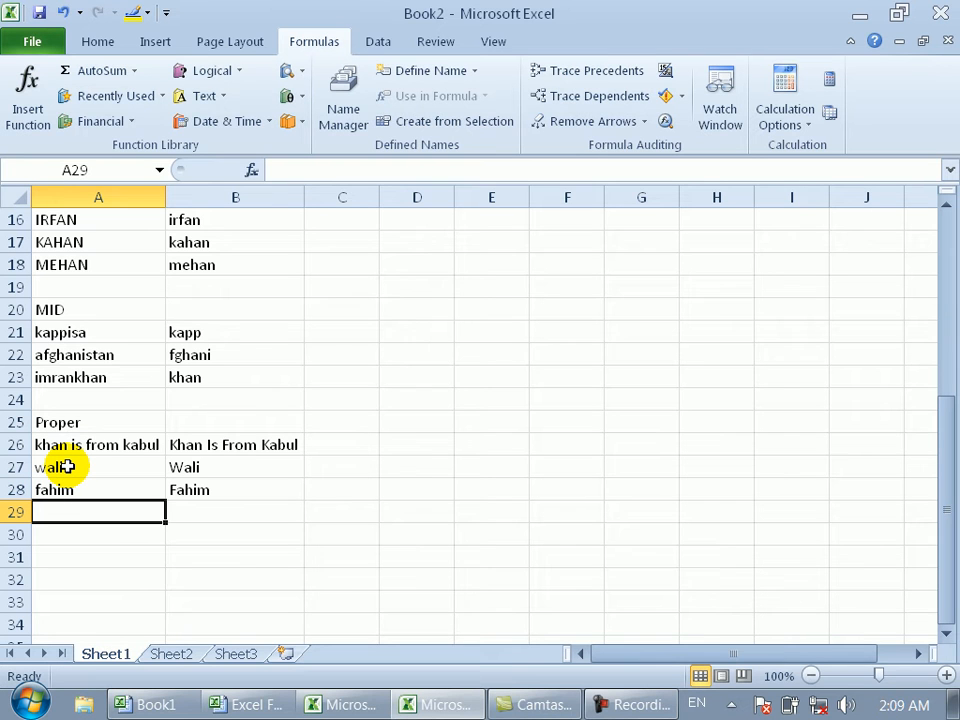
Enter two more lowercase sample first names in cells A29 and A30.
text(wasi)
key(Return)
text(w)
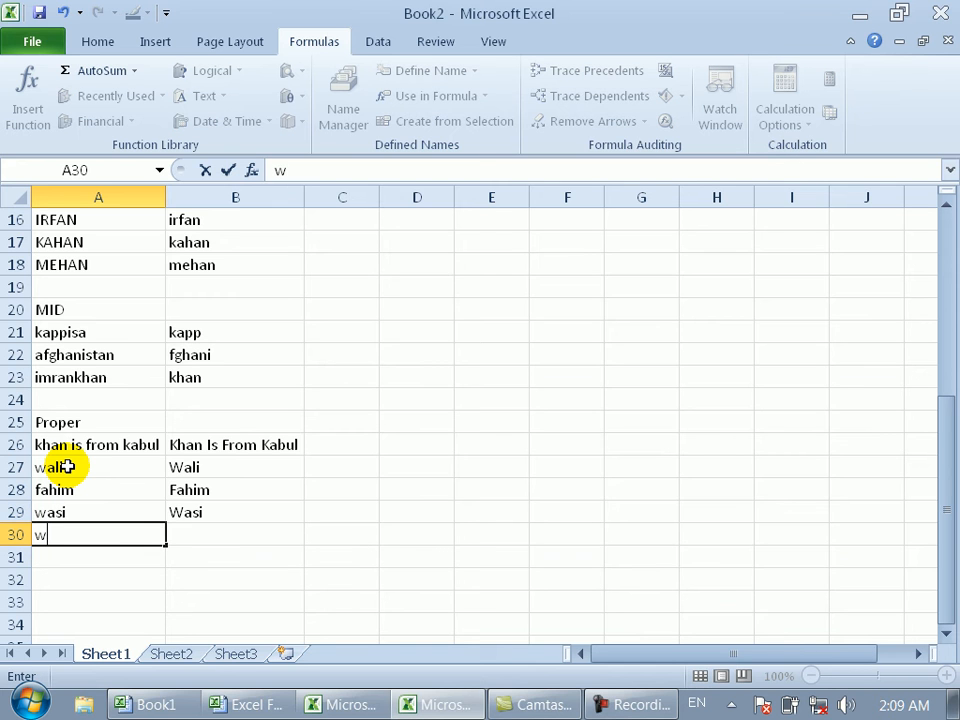
text(akil)
key(Return)
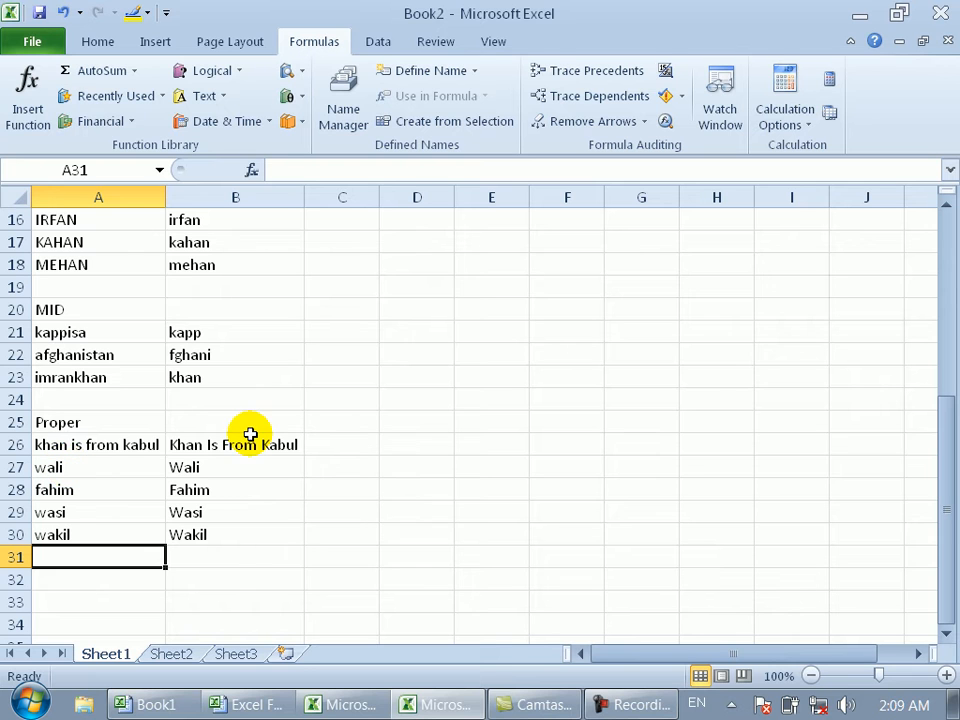
Look through the text functions around REPLACE and enter the label "Replace" in cell A32.
click(64, 584)
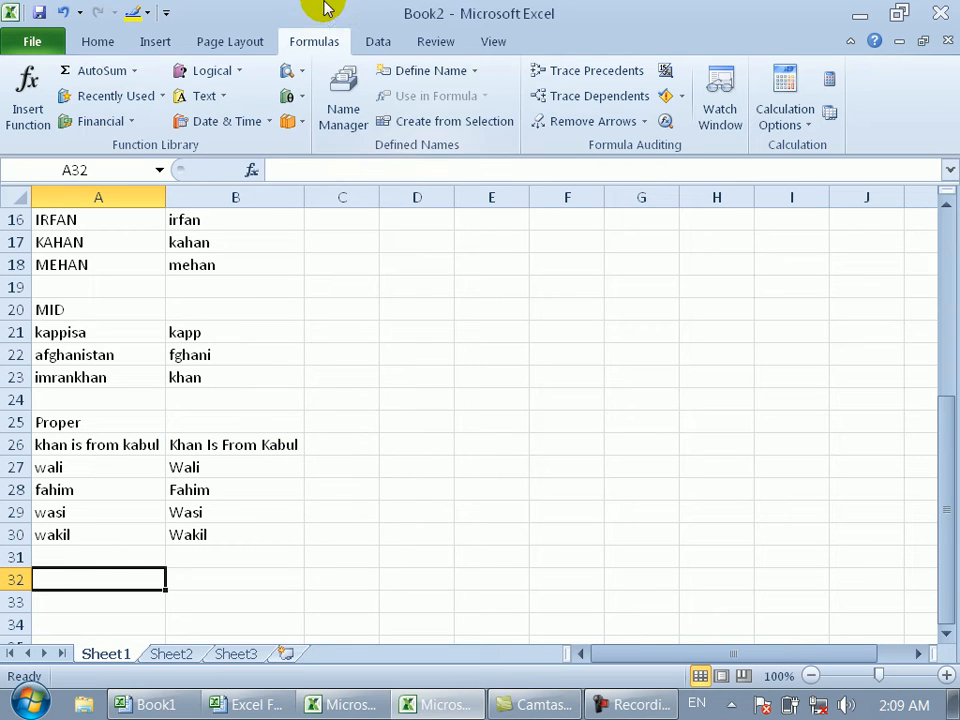
click(222, 96)
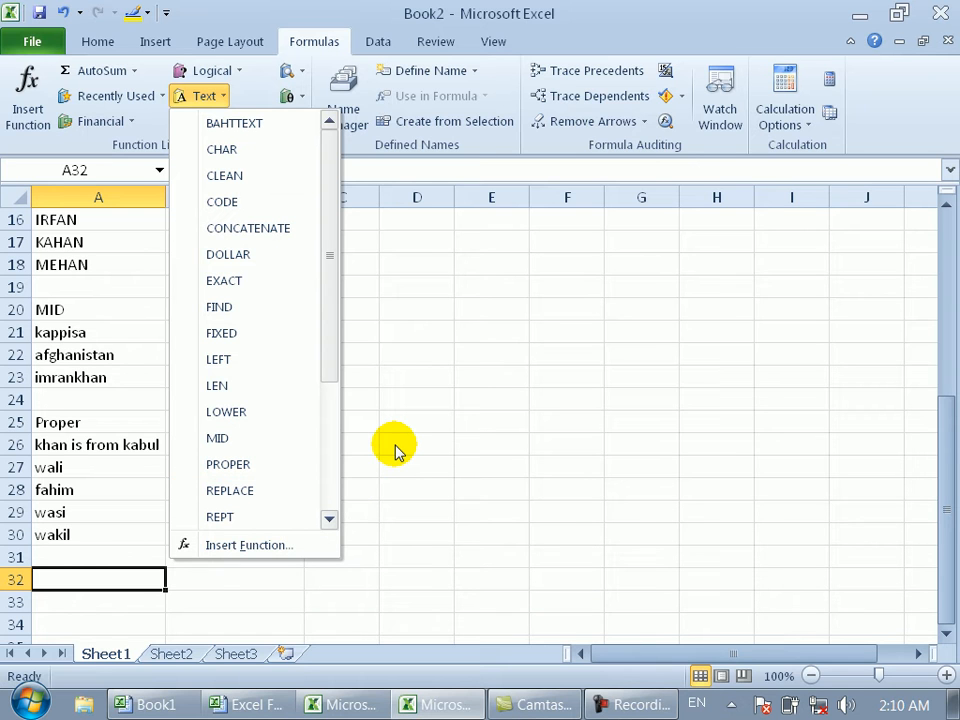
click(330, 521)
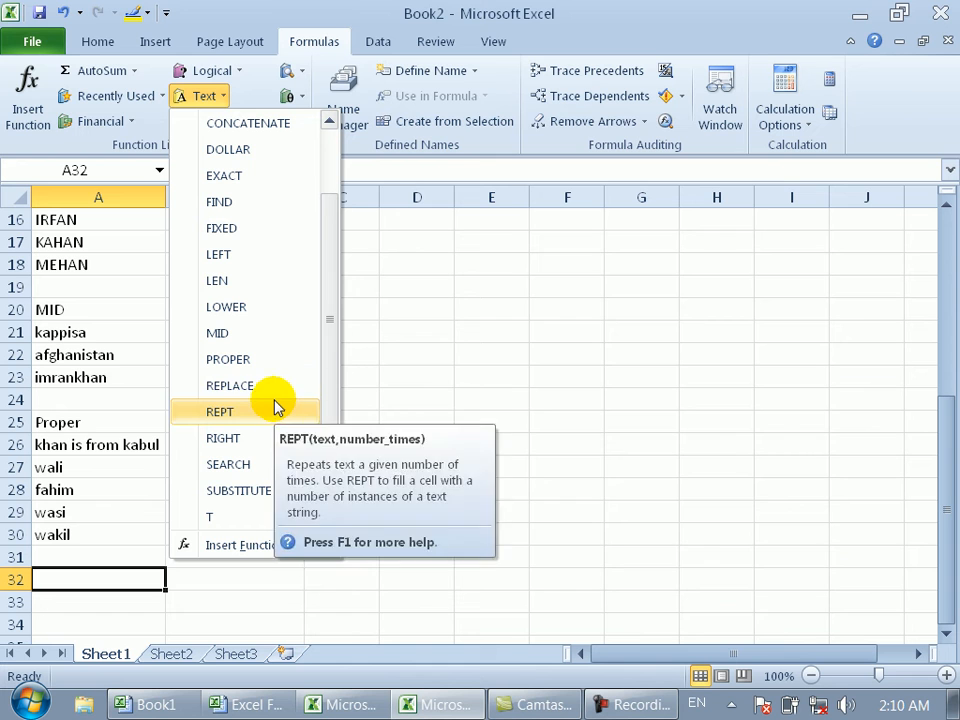
click(360, 390)
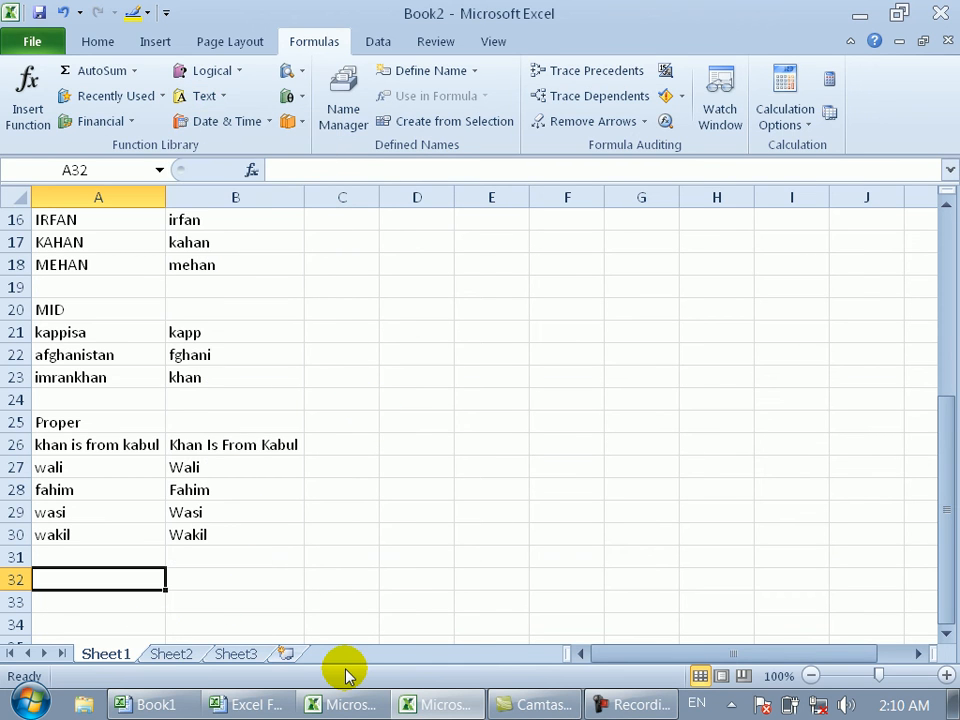
text(Rep)
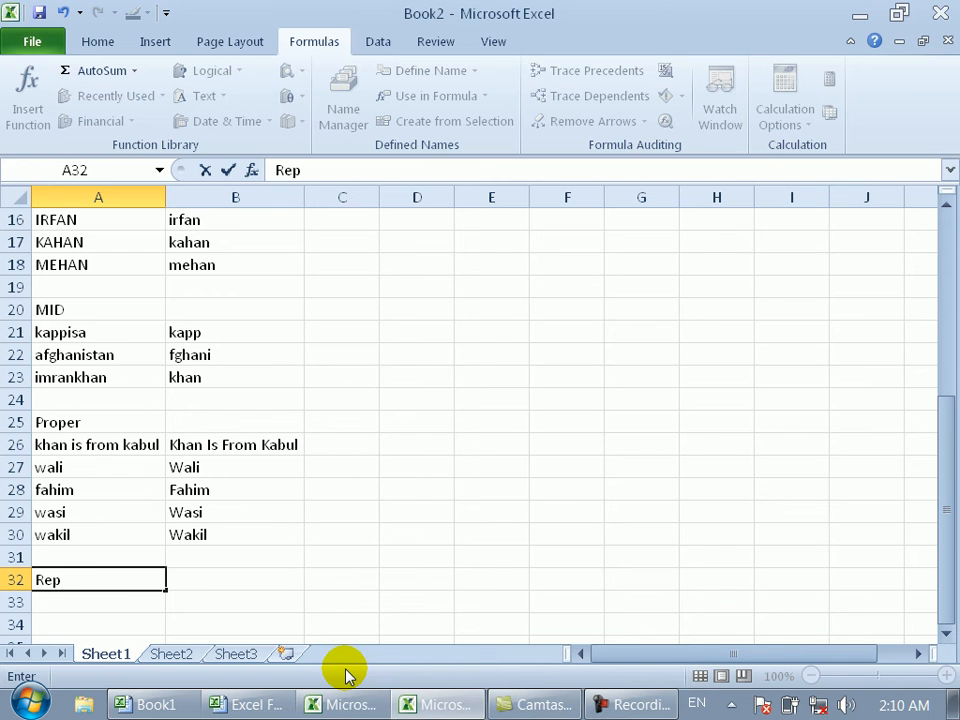
text(lice)
key(BackSpace)
key(BackSpace)
key(BackSpace)
text(ace)
key(Tab)
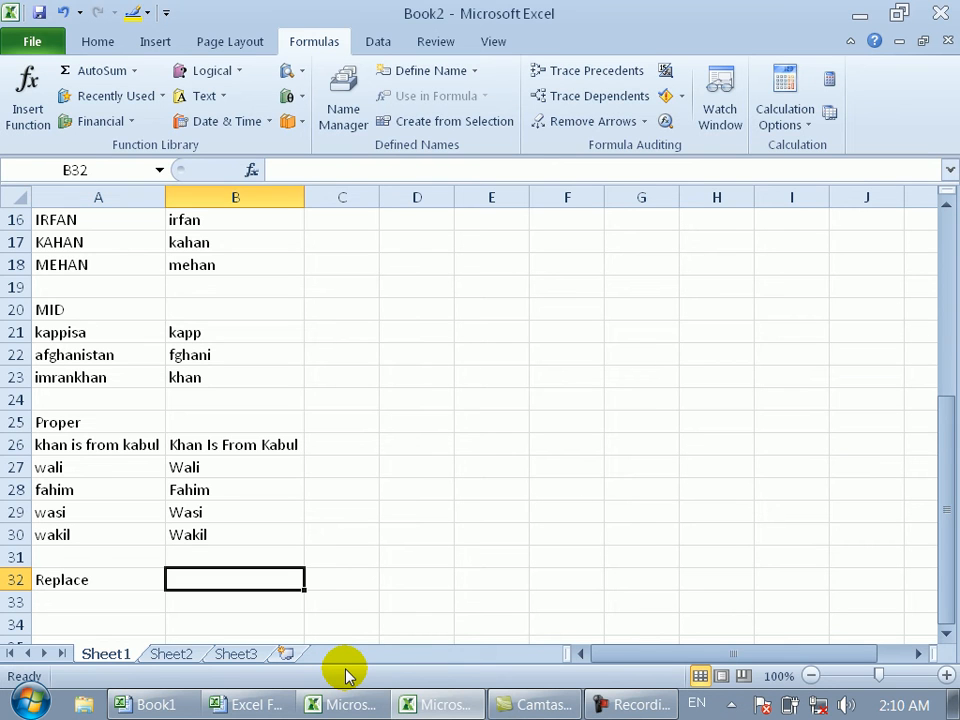
Enter the sample texts "kabul" in cell A33 and "pul" in cell A34.
key(Down)
key(Left)
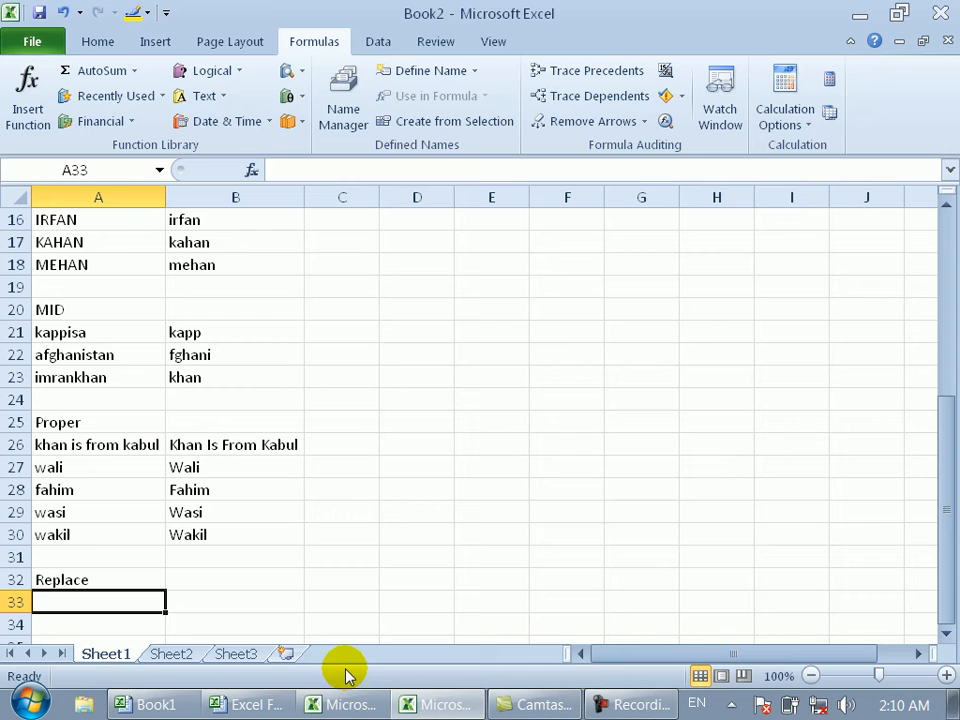
text(kabul)
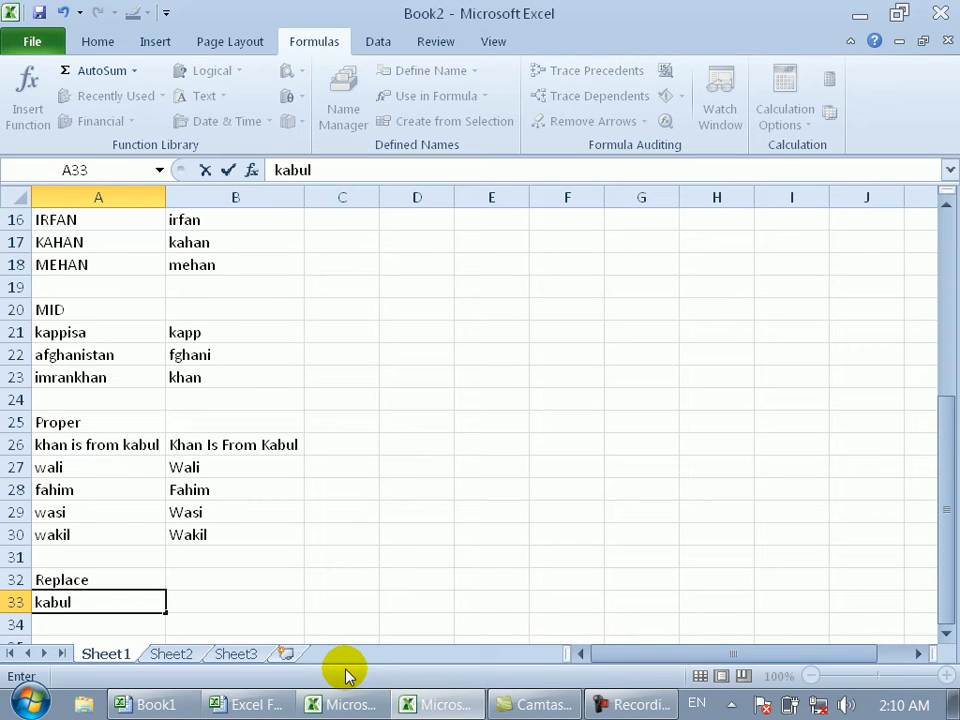
key(Return)
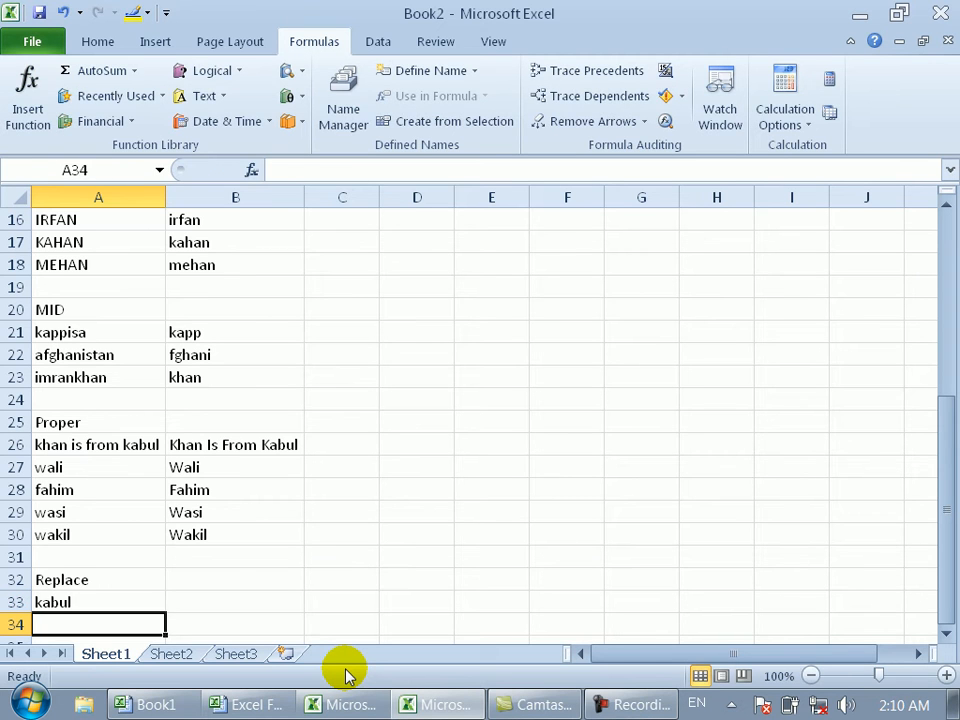
text(pul)
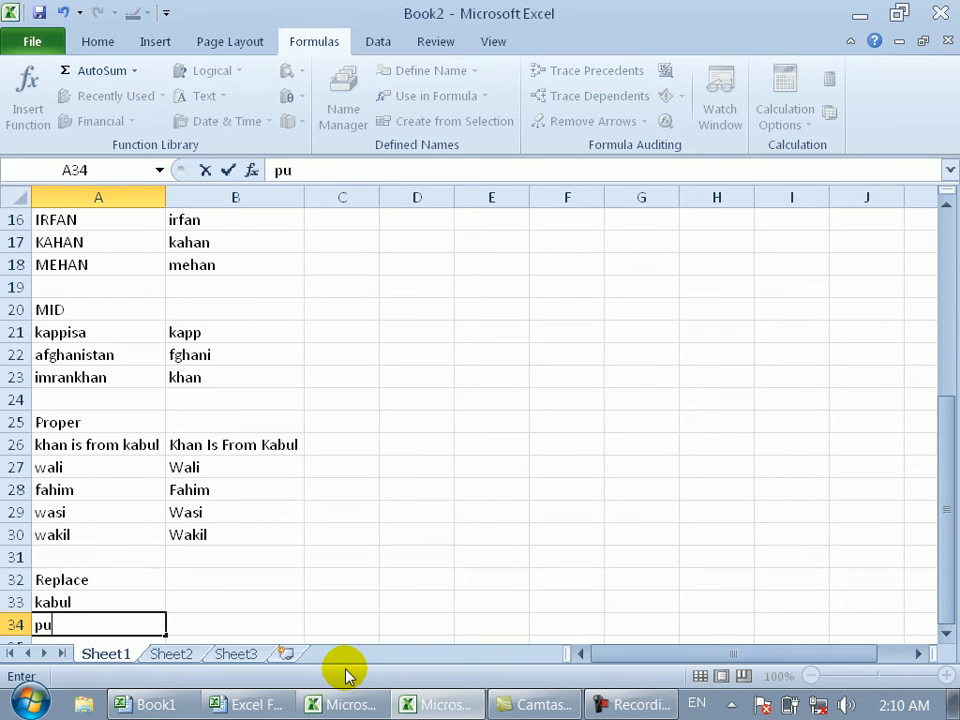
key(Tab)
Start a REPLACE formula in cell B32.
key(Up)
key(Up)
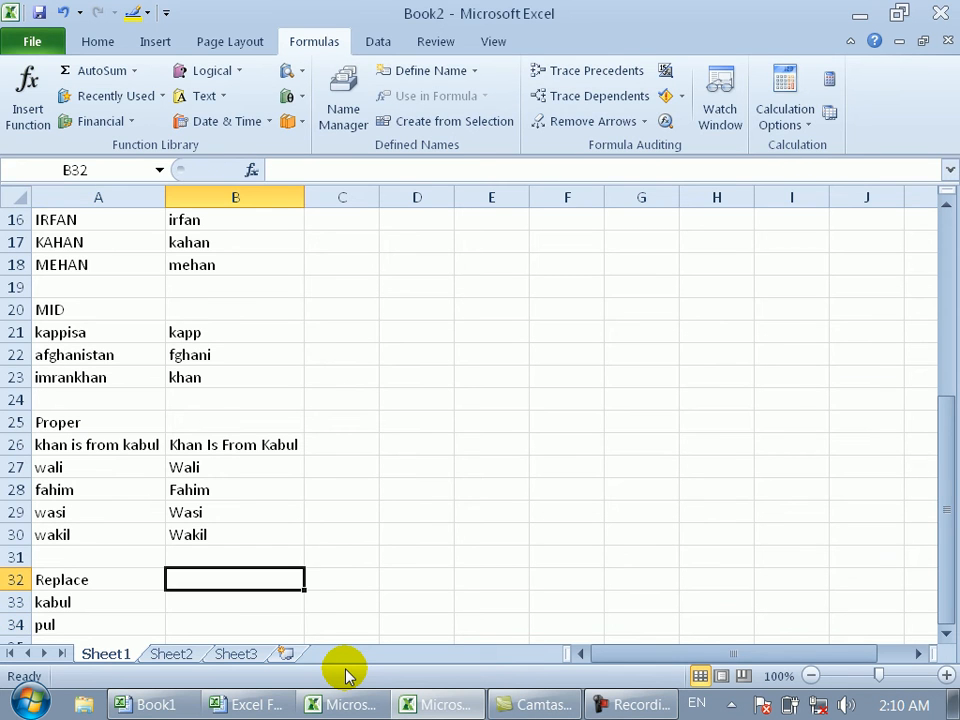
text(=)
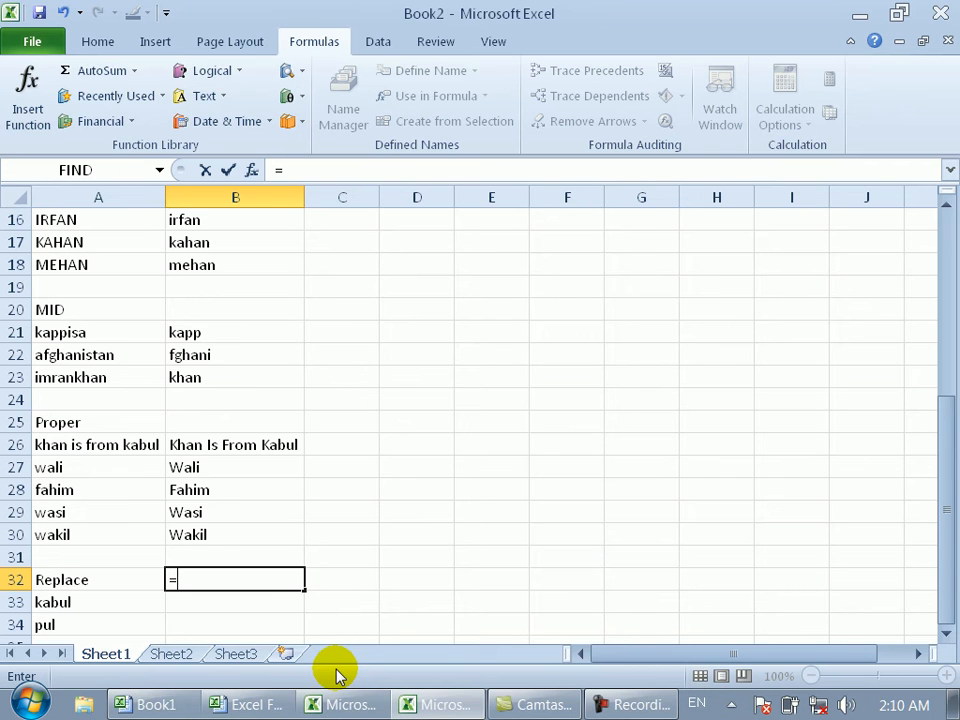
text(rep)
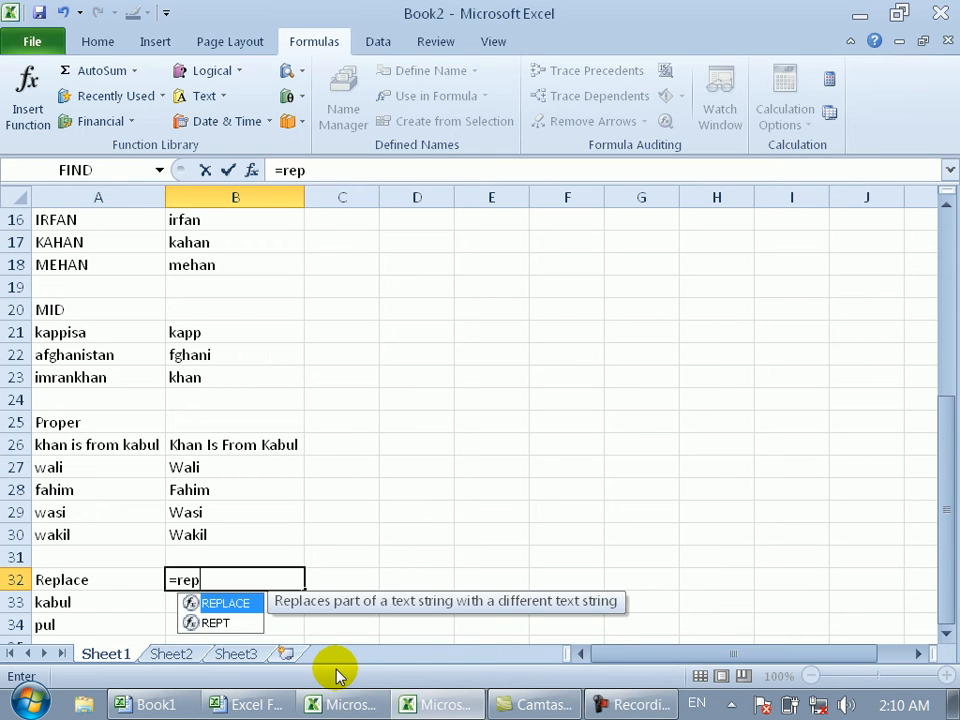
key(Tab)
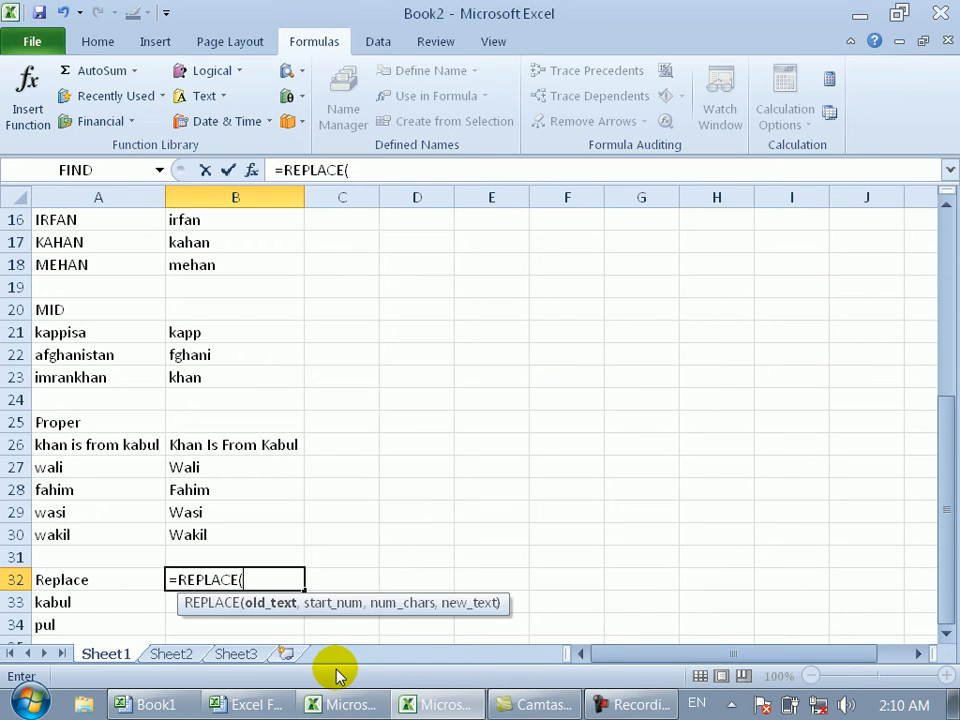
click(104, 580)
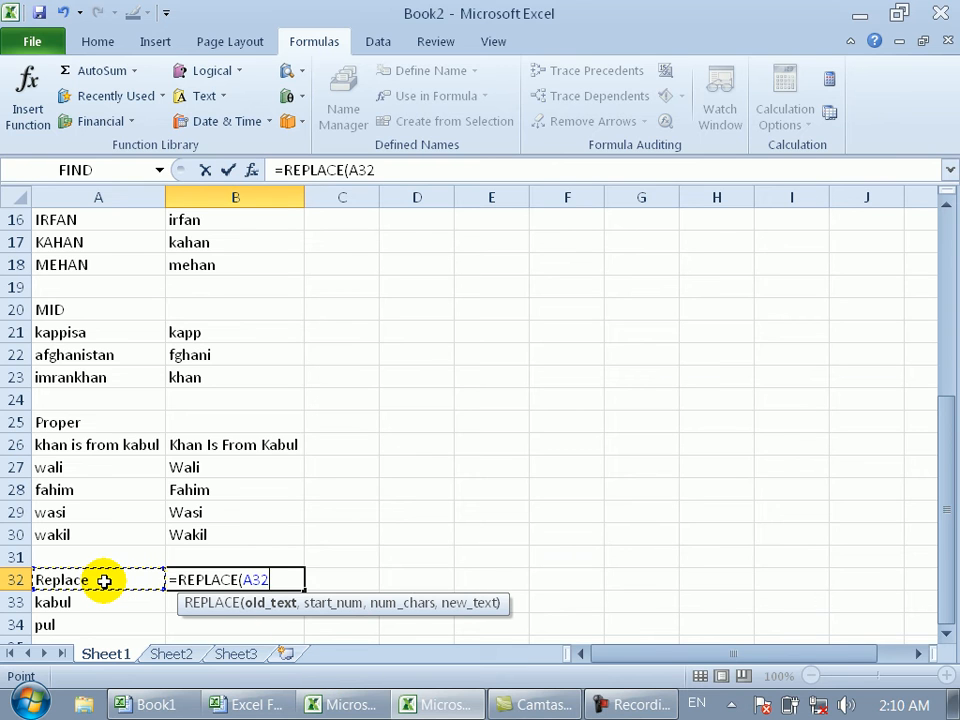
text(,)
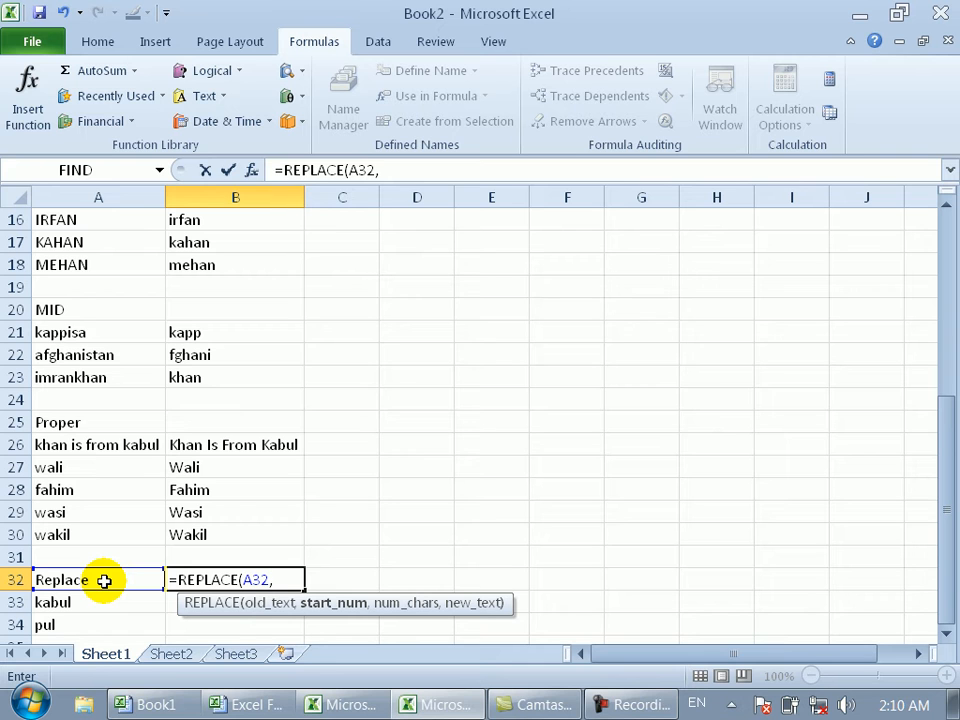
click(83, 602)
key(BackSpace)
key(BackSpace)
key(BackSpace)
key(BackSpace)
key(BackSpace)
key(BackSpace)
key(BackSpace)
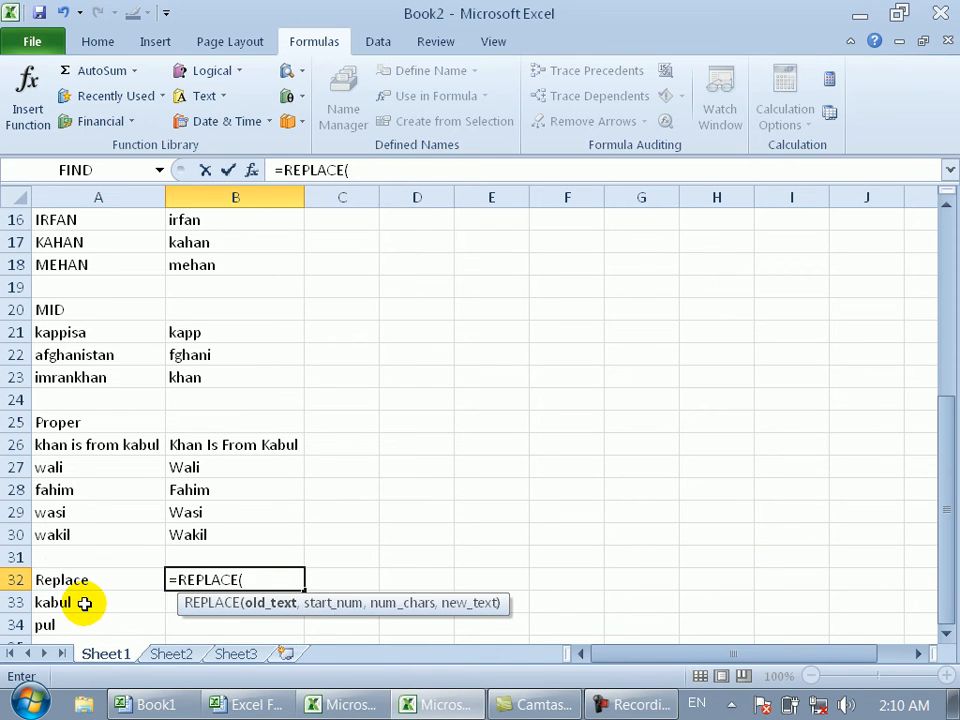
In the REPLACE formula in B32, use A33 as the old text and 3 as the start position.
click(57, 602)
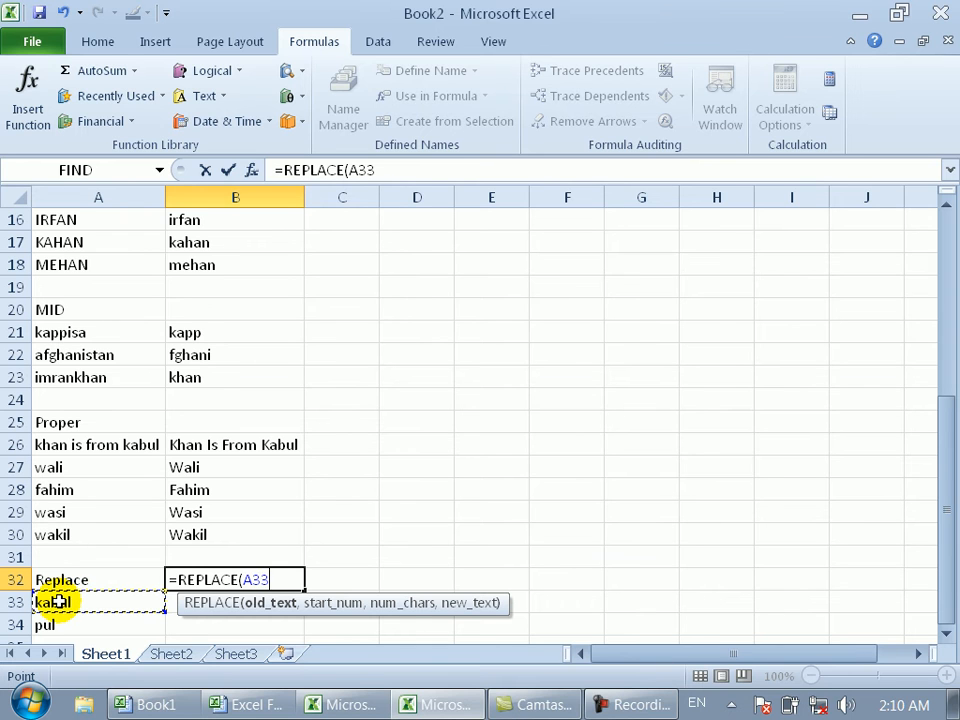
text(,)
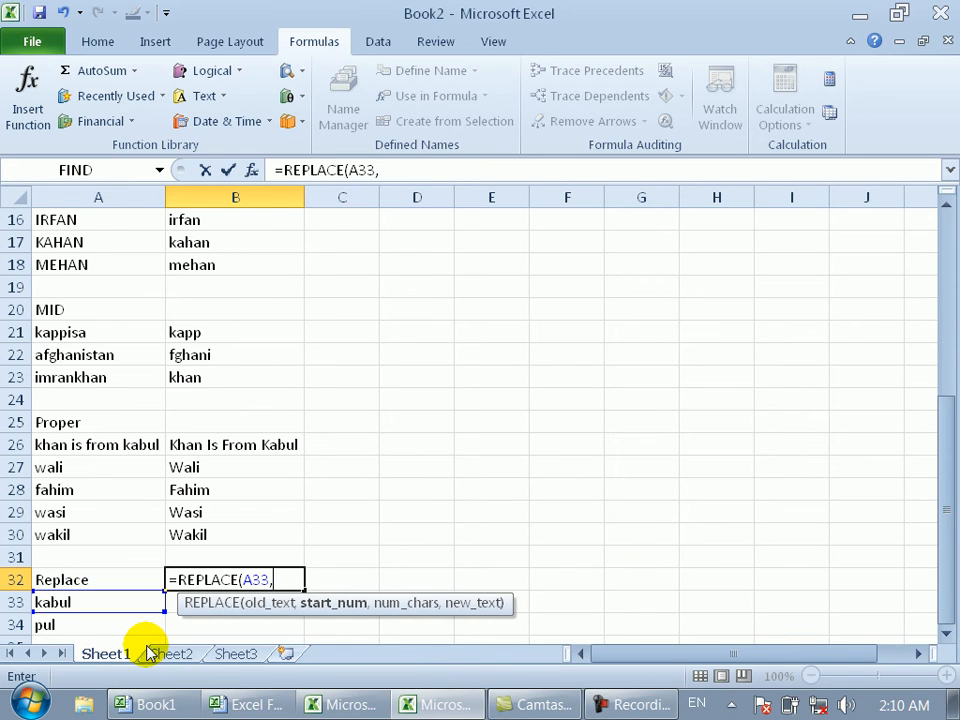
text(3,)
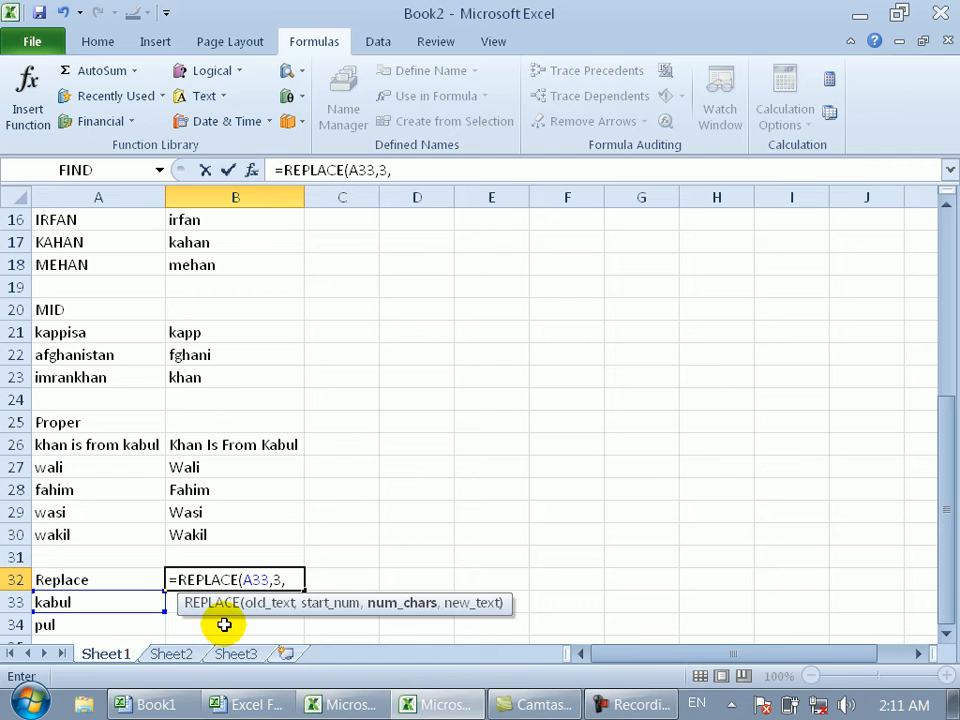
click(88, 624)
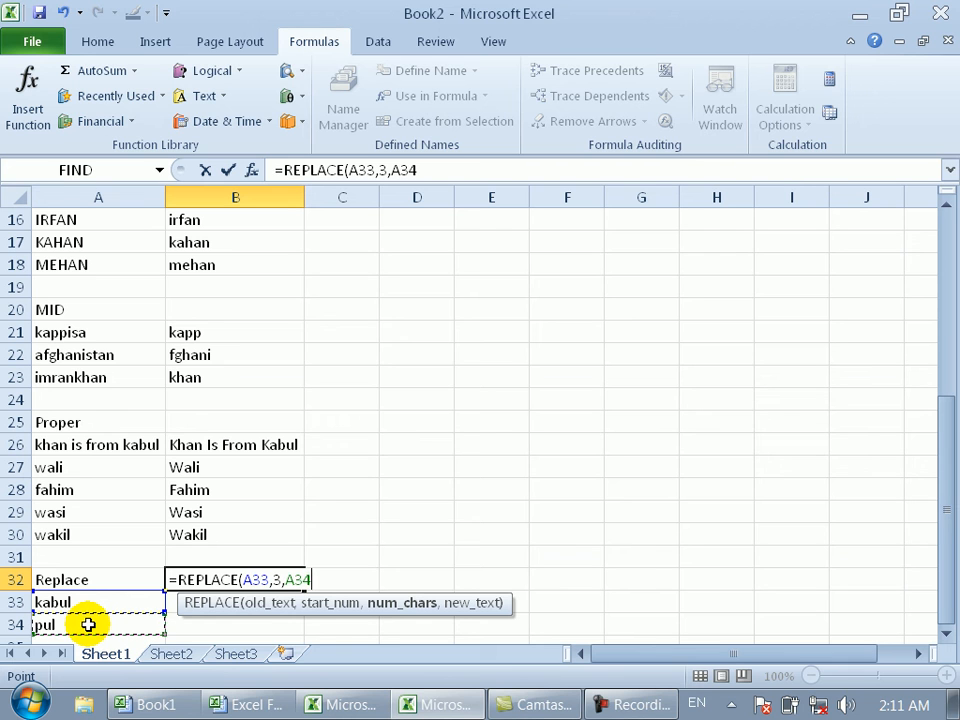
key(Return)
key(Return)
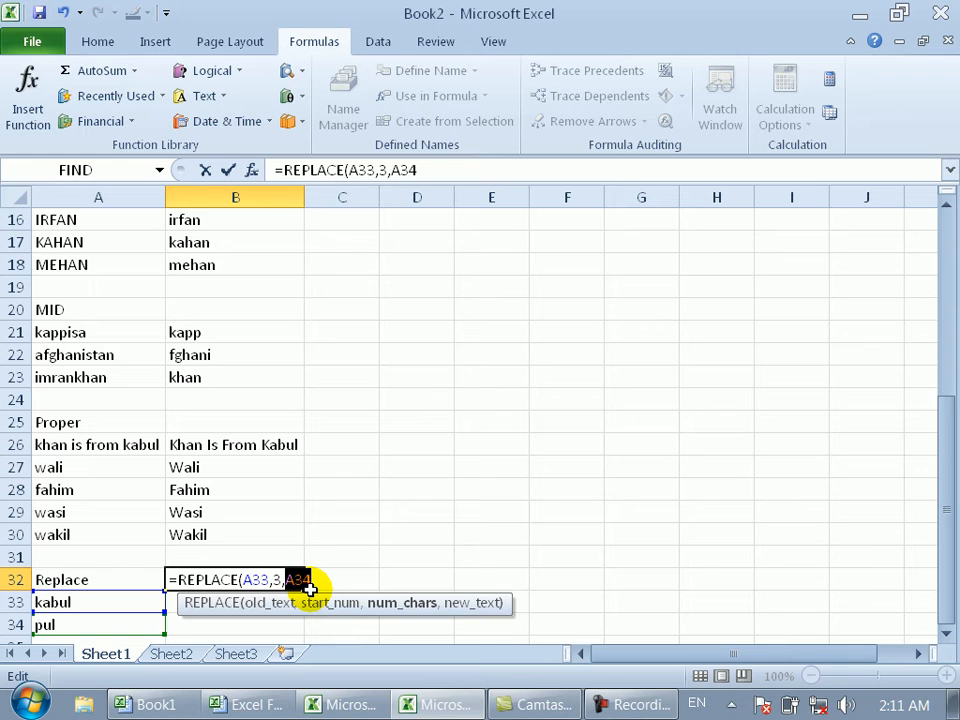
key(BackSpace)
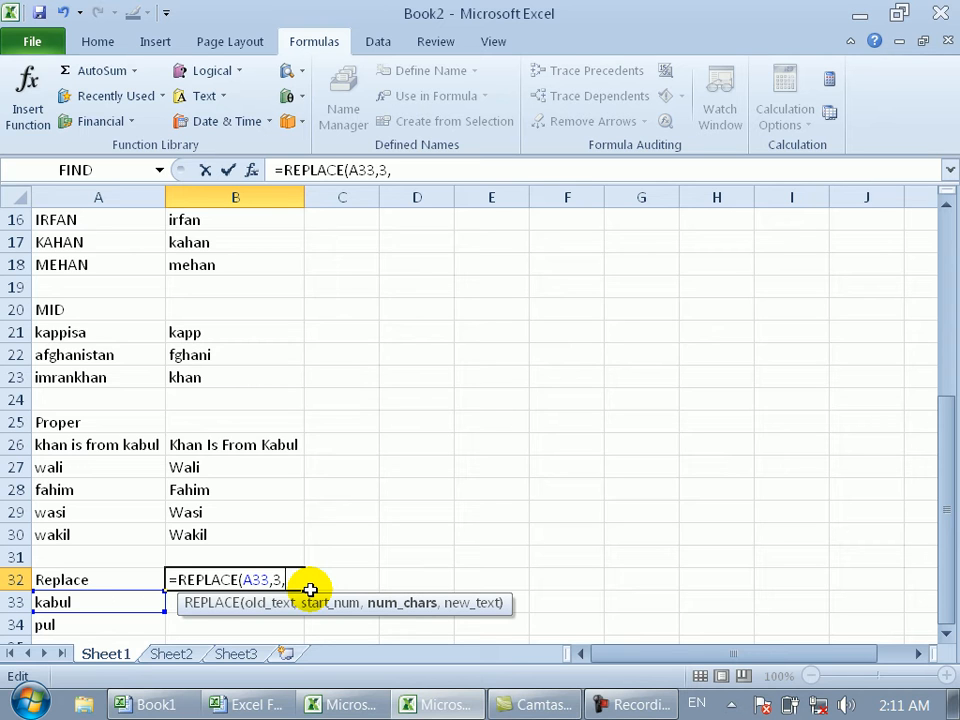
Complete the REPLACE formula in B32 with 3 as the character count and A34 as the new text.
text(3,)
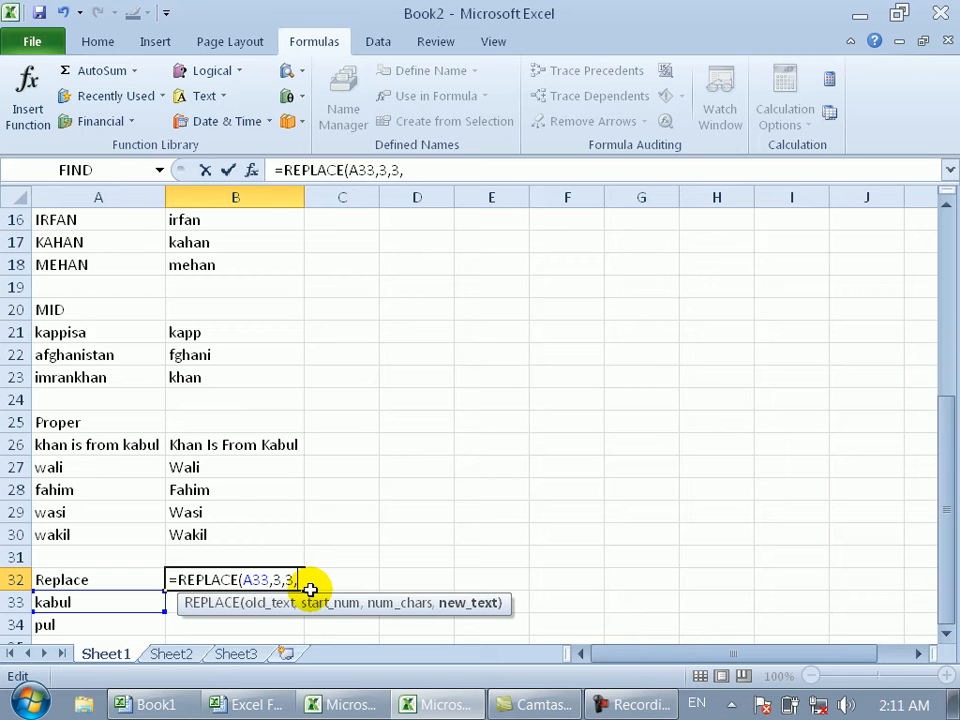
click(55, 627)
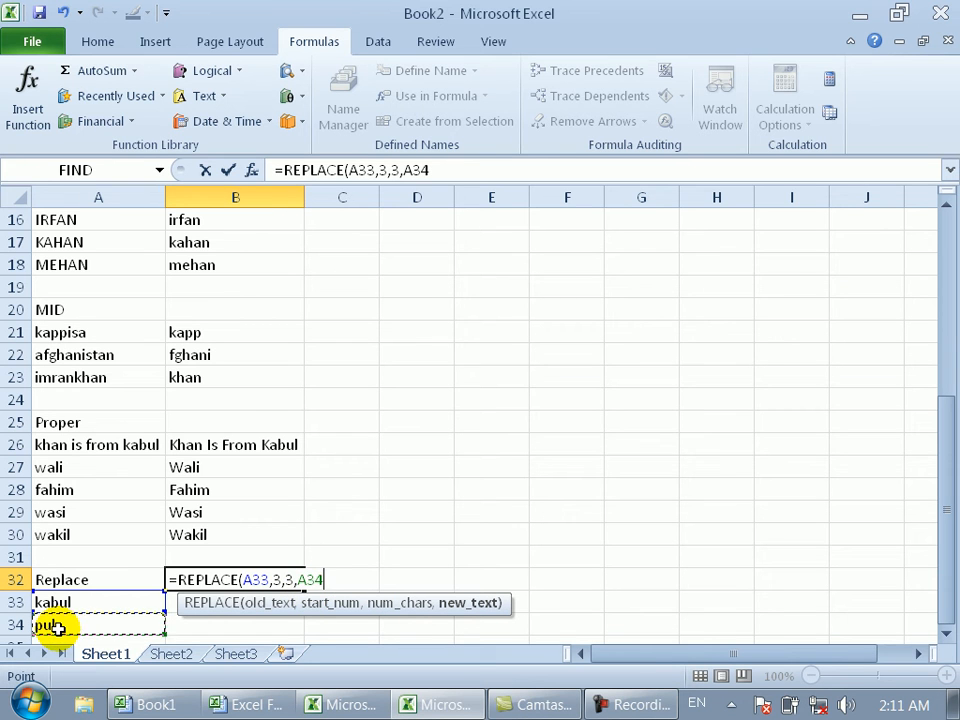
key(Return)
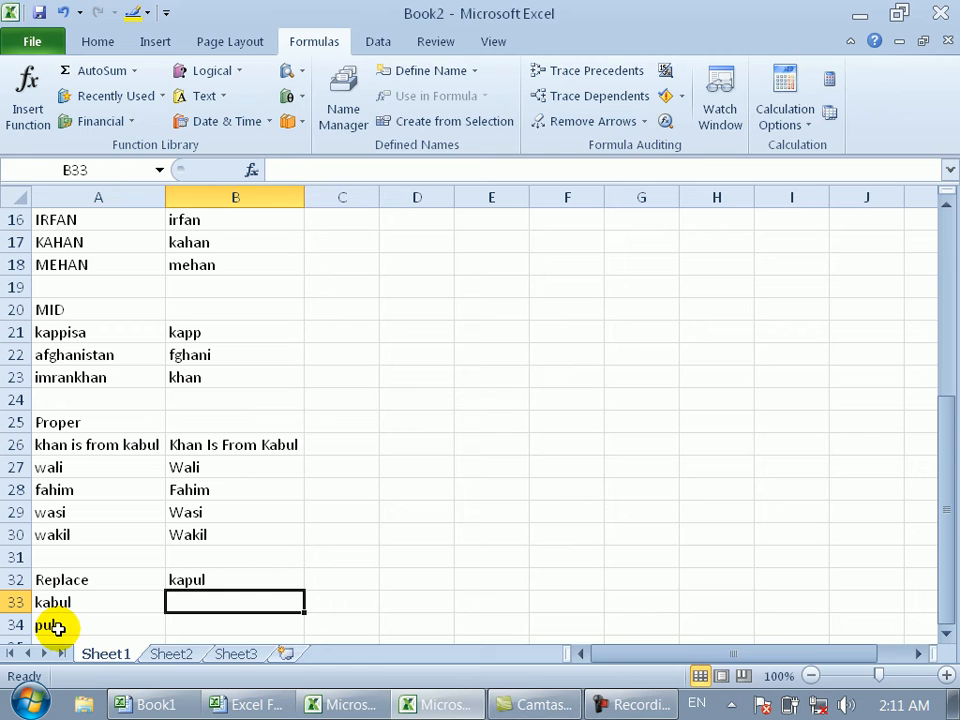
Try filling the REPLACE formula from B32 down to B34, and clear the copy in B33.
click(266, 579)
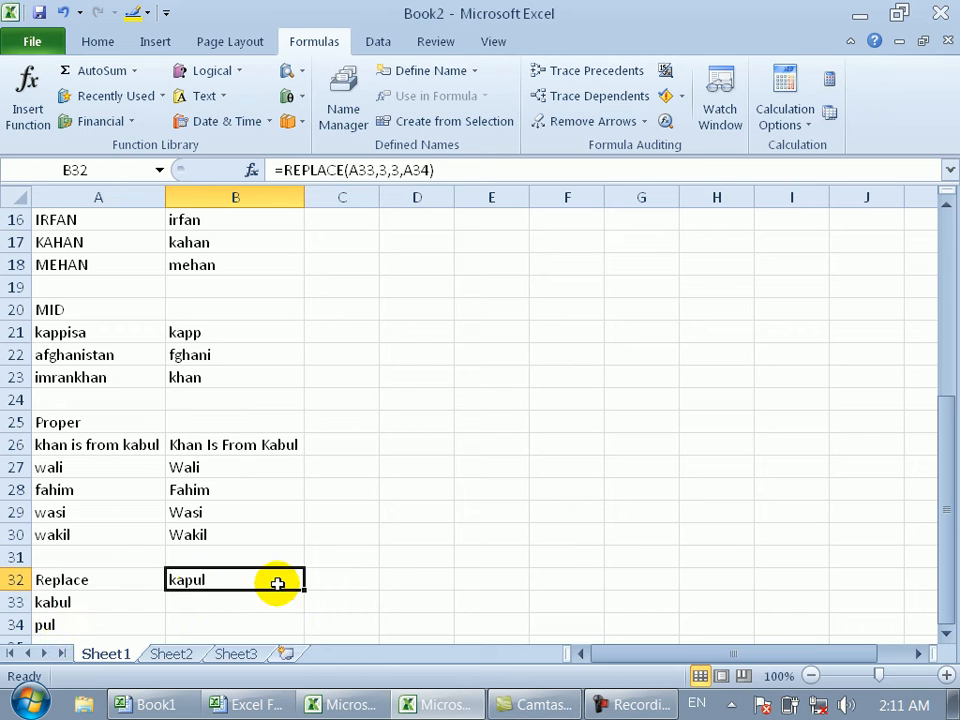
drag(305, 590, 309, 624)
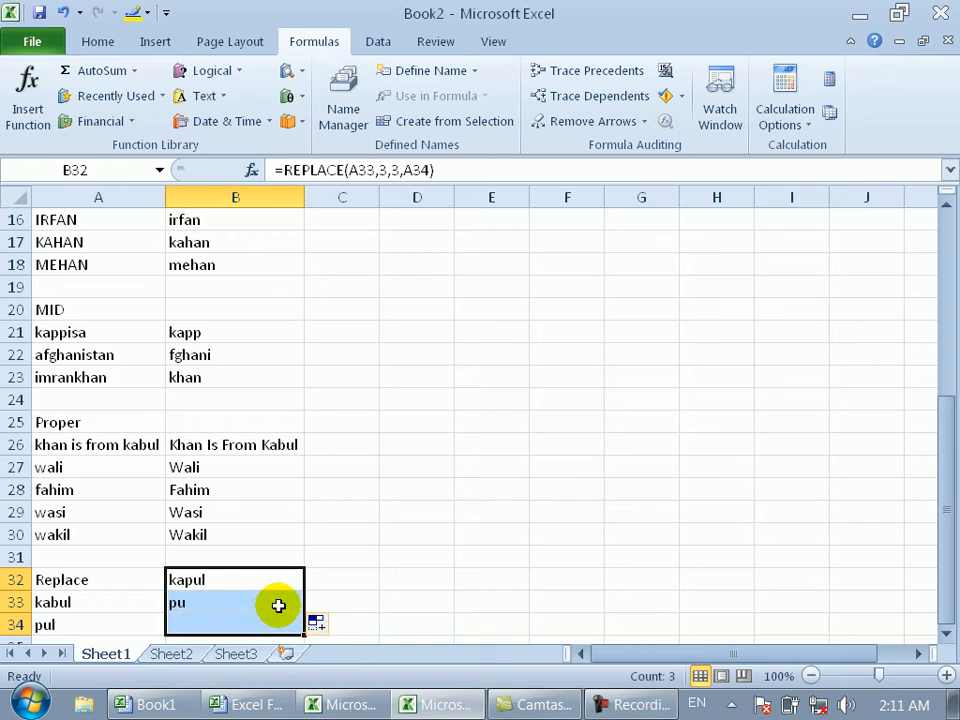
click(278, 604)
key(BackSpace)
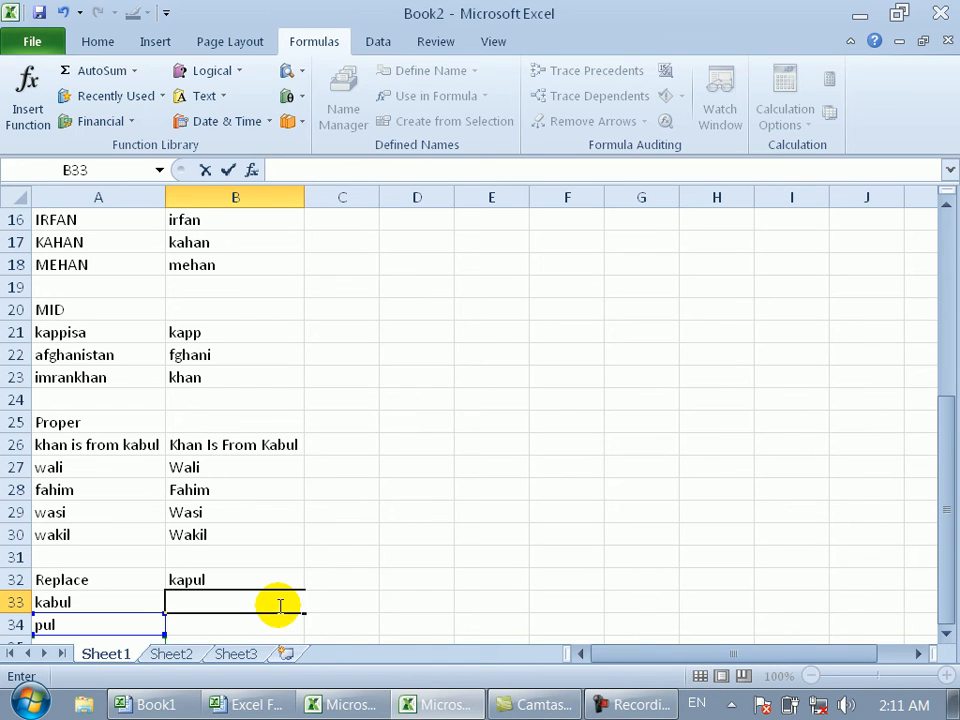
click(339, 626)
click(228, 580)
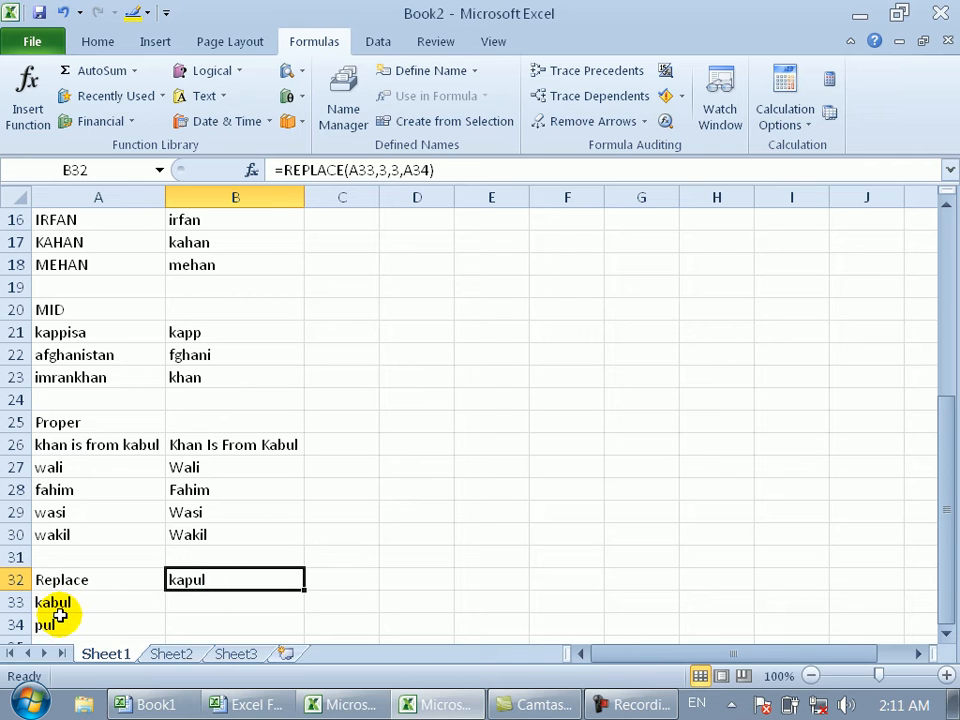
mouse_move(262, 708)
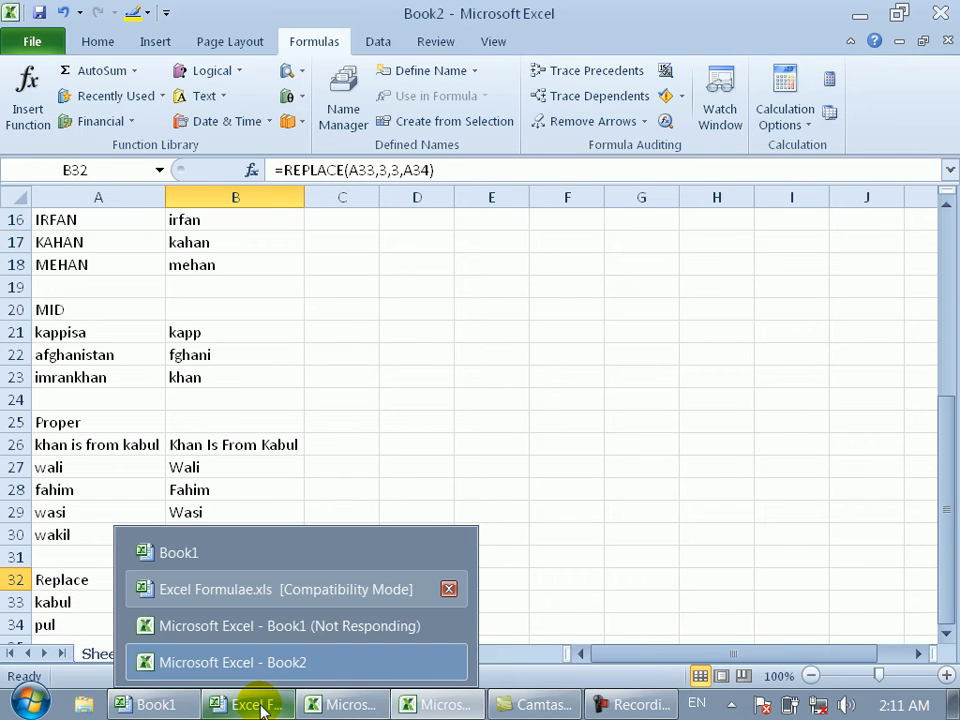
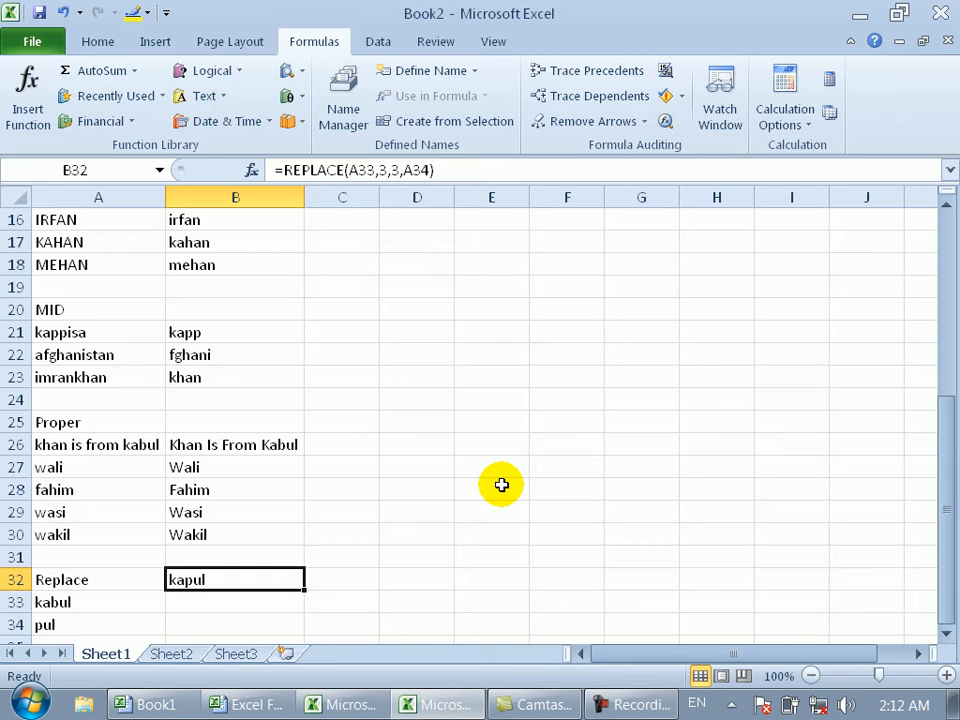
click(193, 602)
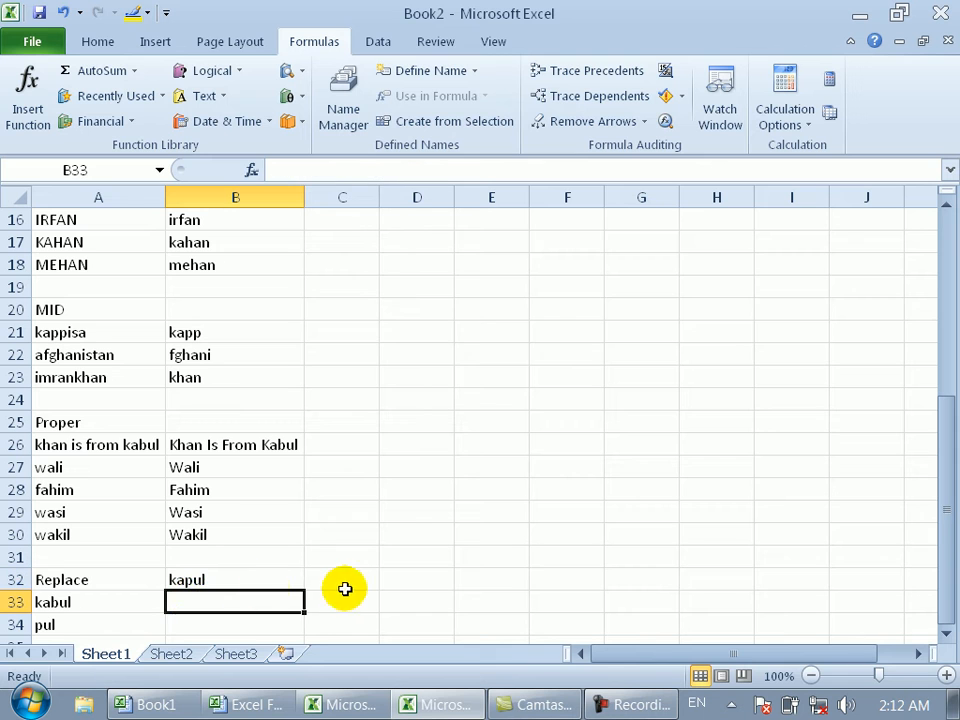
Enter the sample numbers 2010 in C29 and 12 in C30.
click(370, 520)
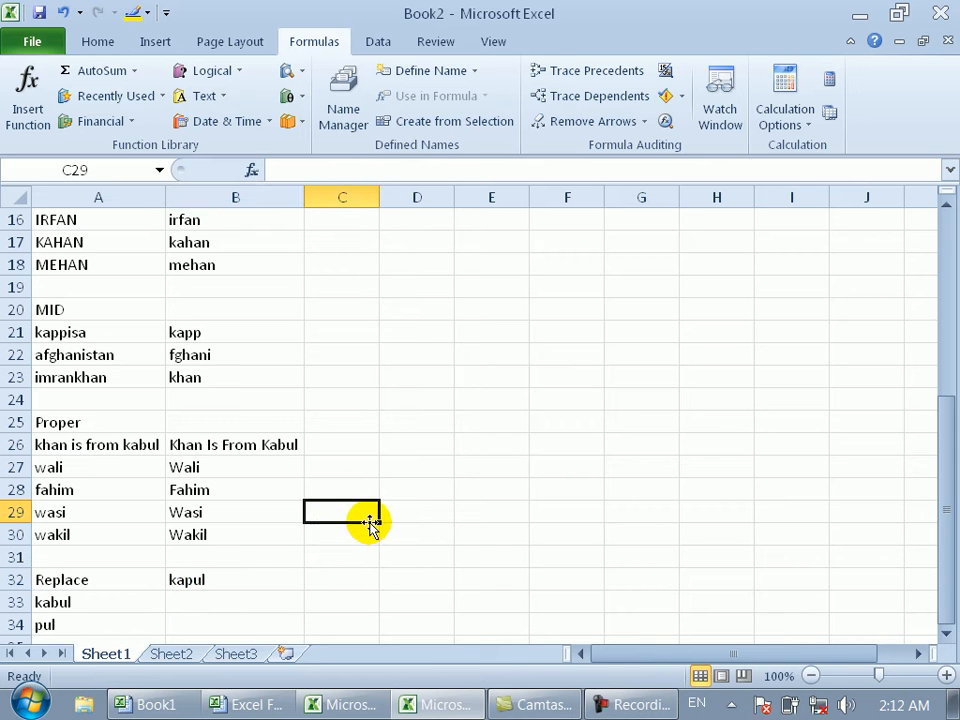
text(2010)
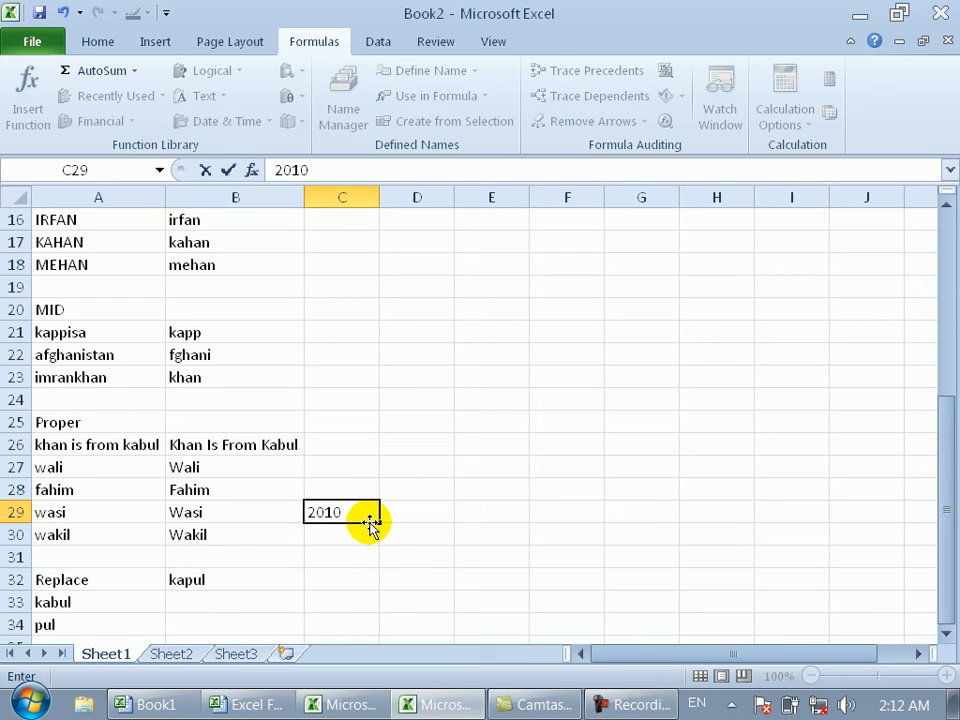
key(Return)
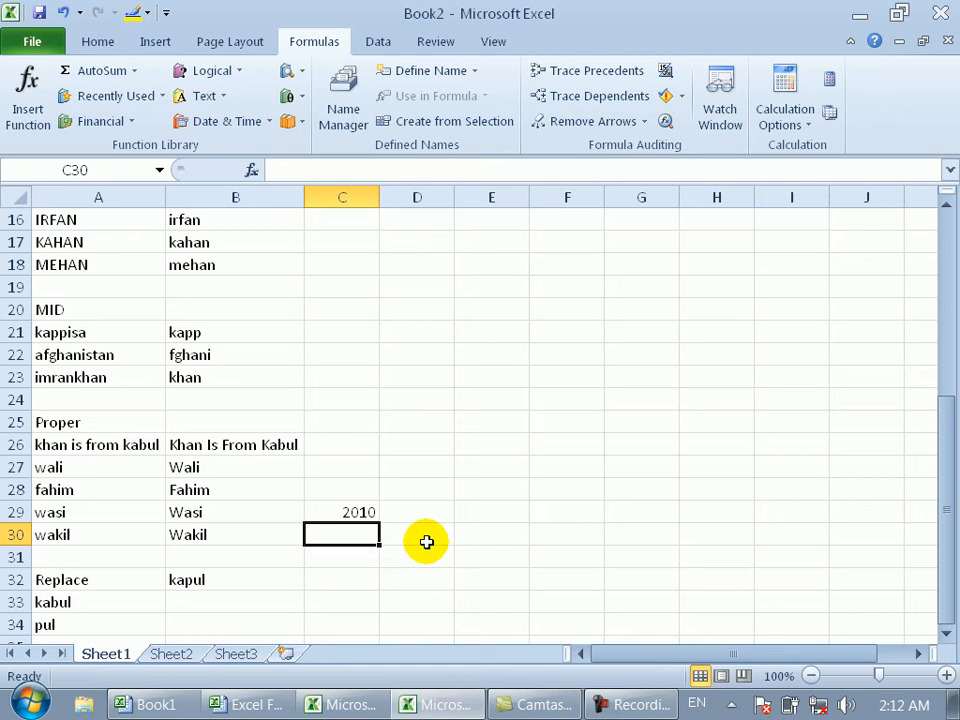
text(12)
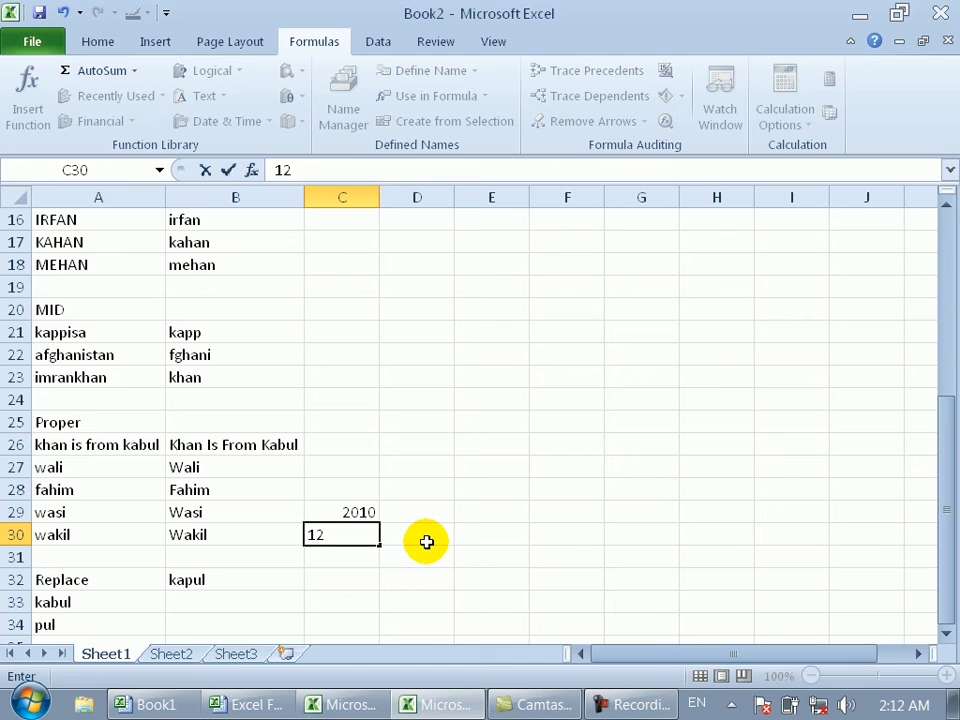
click(426, 541)
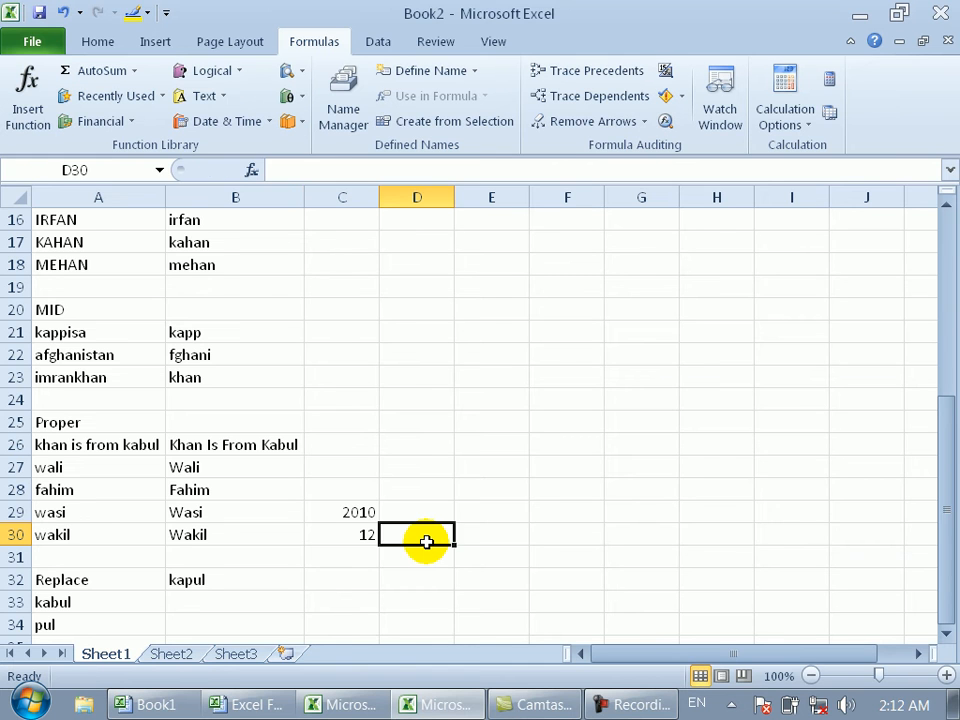
Start a function formula in D29 with =re.
key(Up)
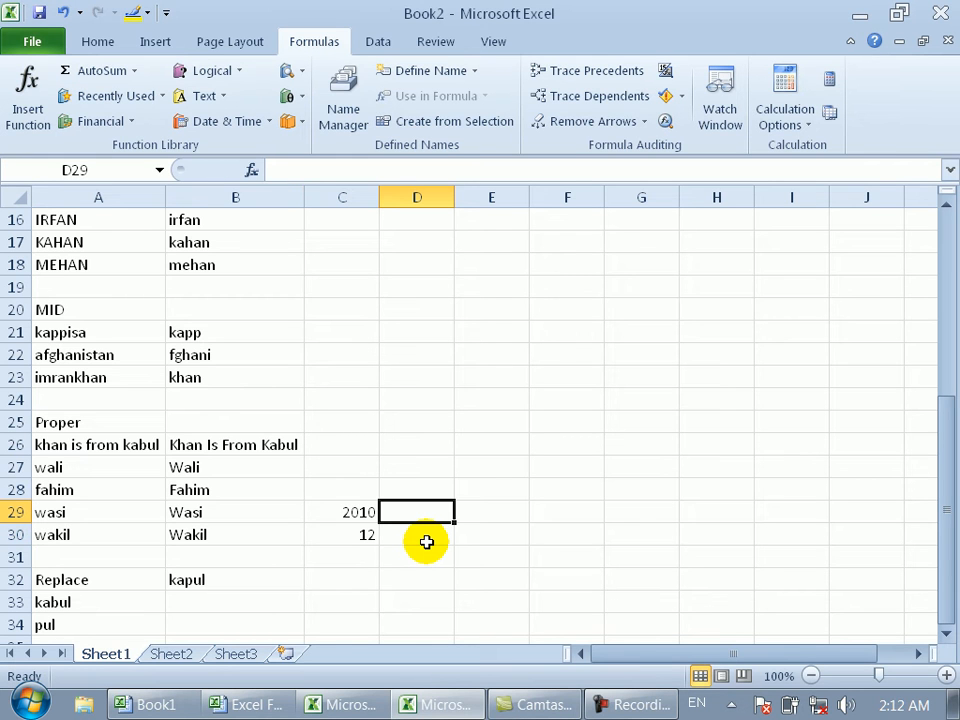
text(=fr)
key(BackSpace)
key(BackSpace)
text(re)
key(Tab)
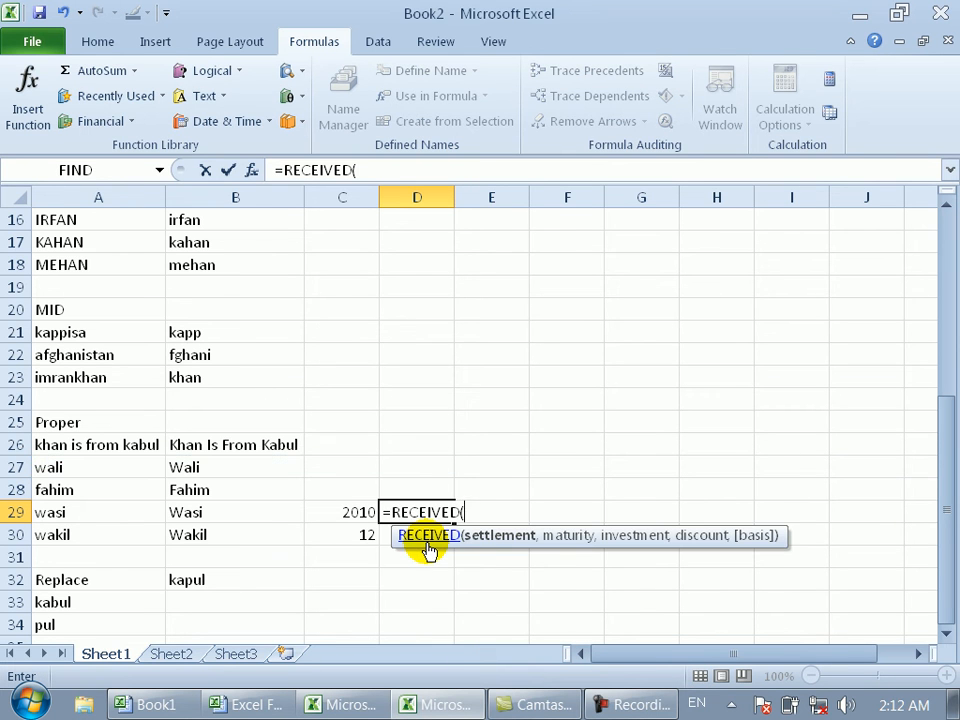
click(352, 512)
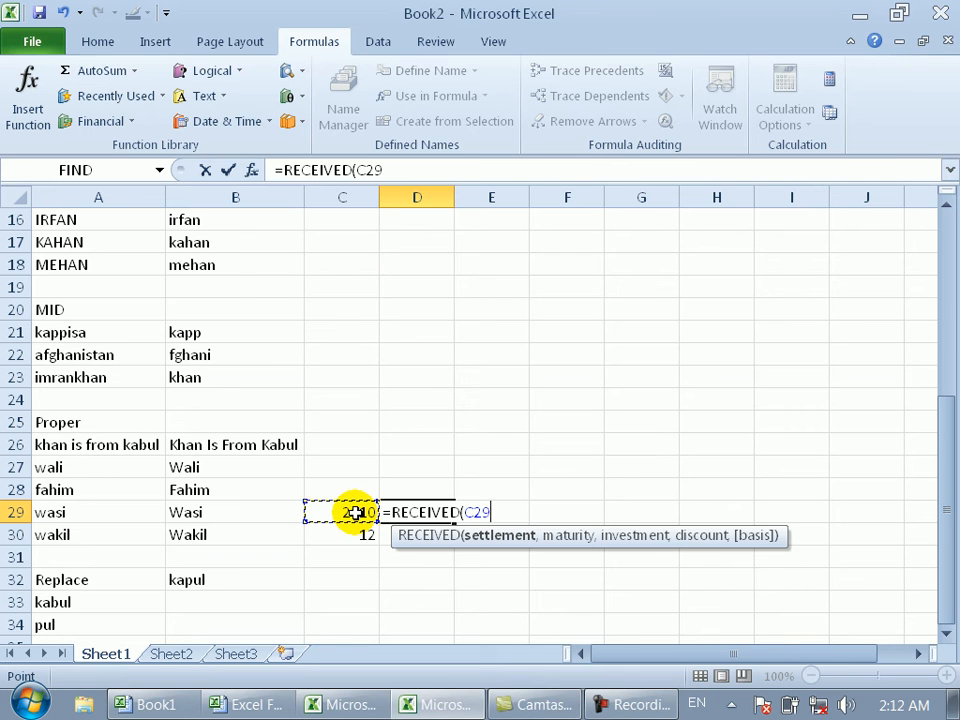
key(BackSpace)
key(BackSpace)
key(BackSpace)
key(BackSpace)
key(BackSpace)
key(BackSpace)
key(BackSpace)
key(BackSpace)
key(BackSpace)
key(BackSpace)
key(BackSpace)
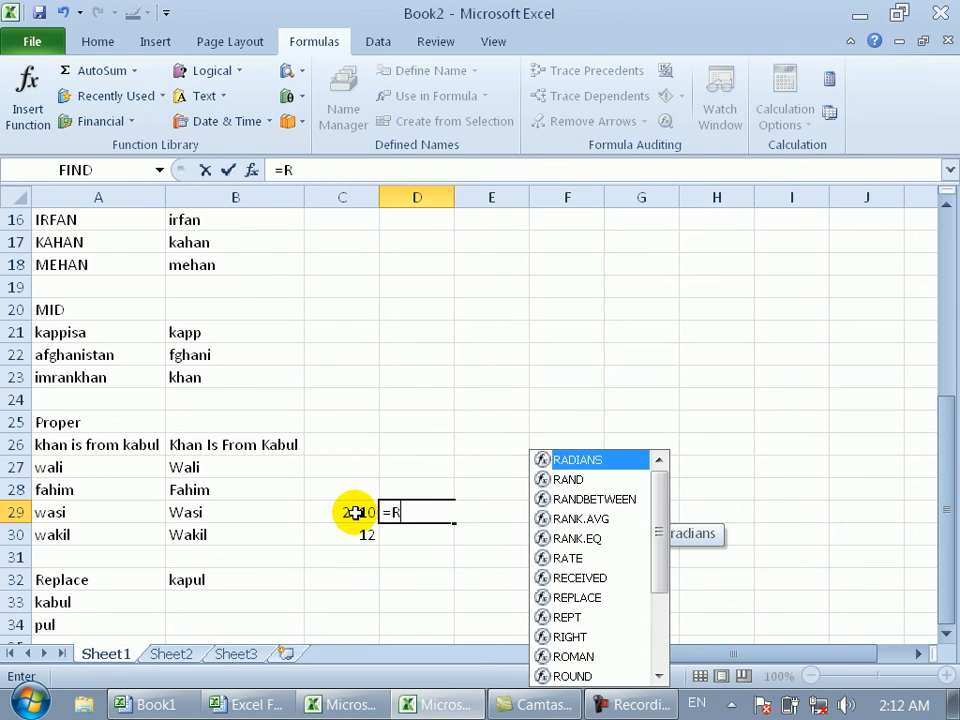
Enter a REPLACE formula in D29 using C29 as the old text, start position 3 and 2 characters.
text(ep)
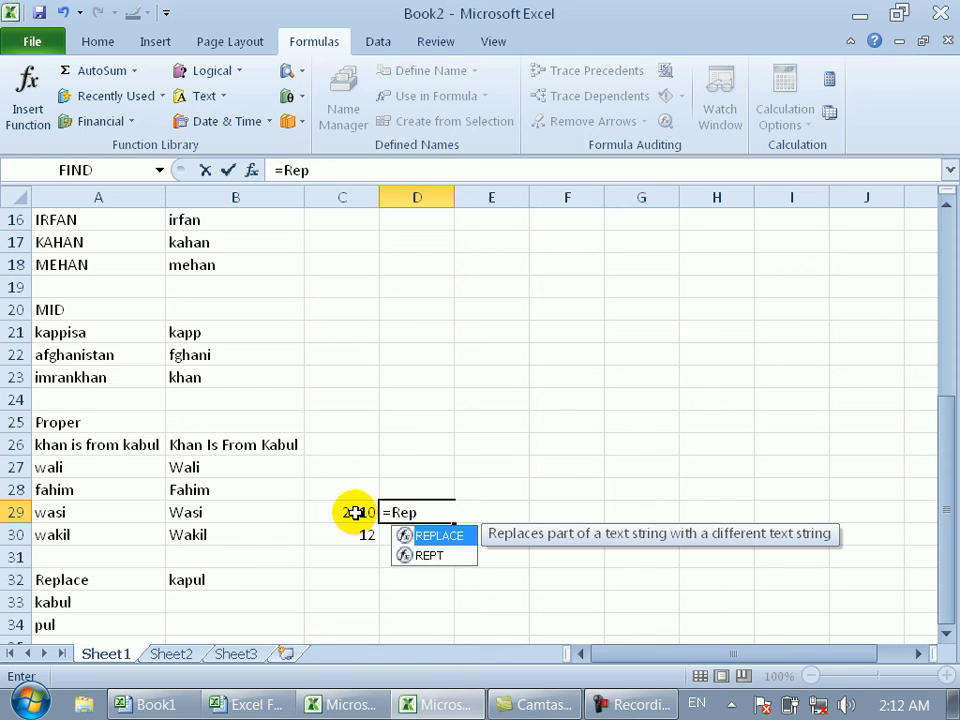
key(Tab)
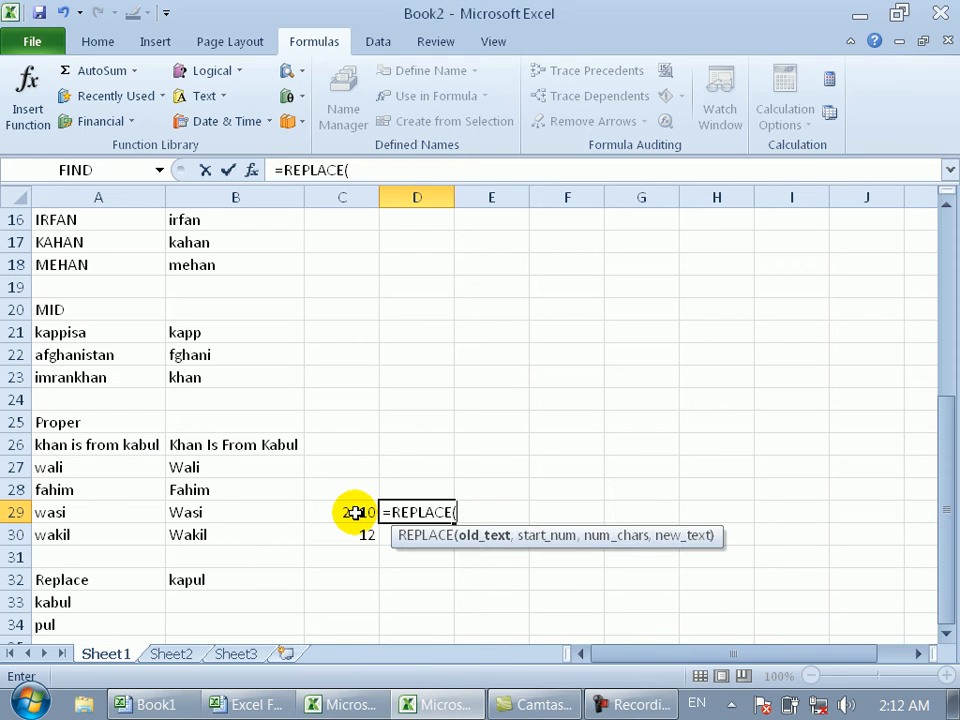
click(365, 512)
text(,)
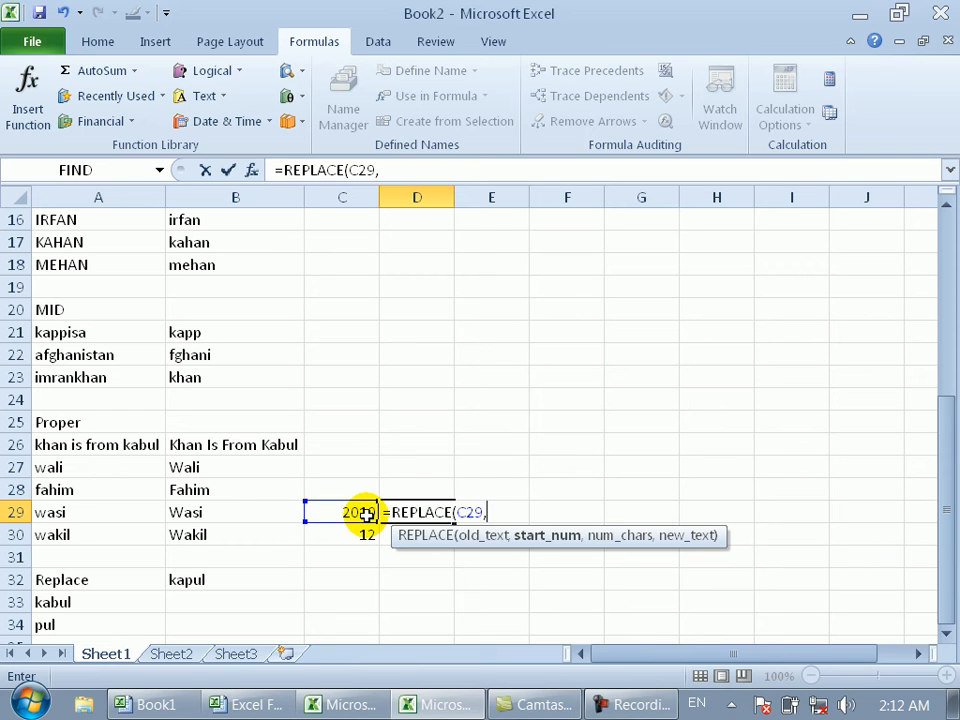
text(3,2)
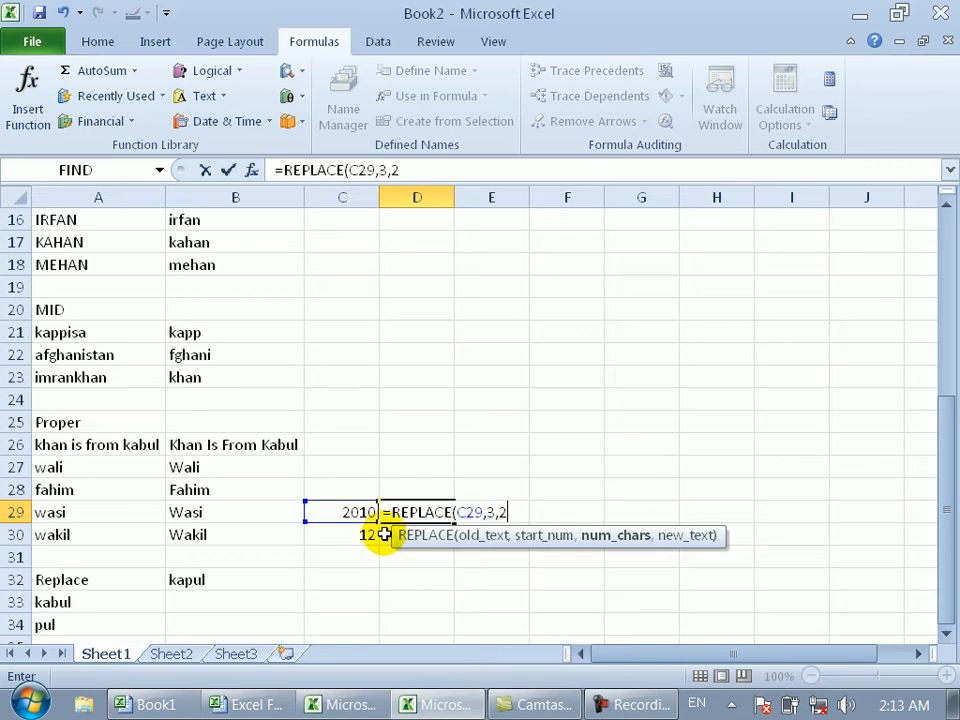
key(Return)
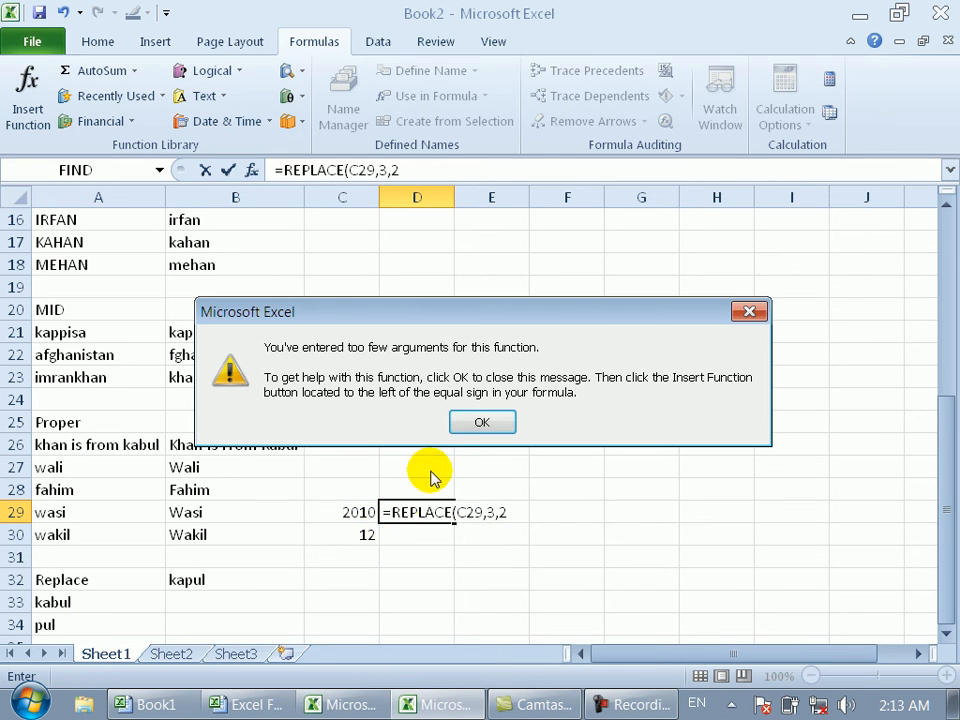
click(490, 423)
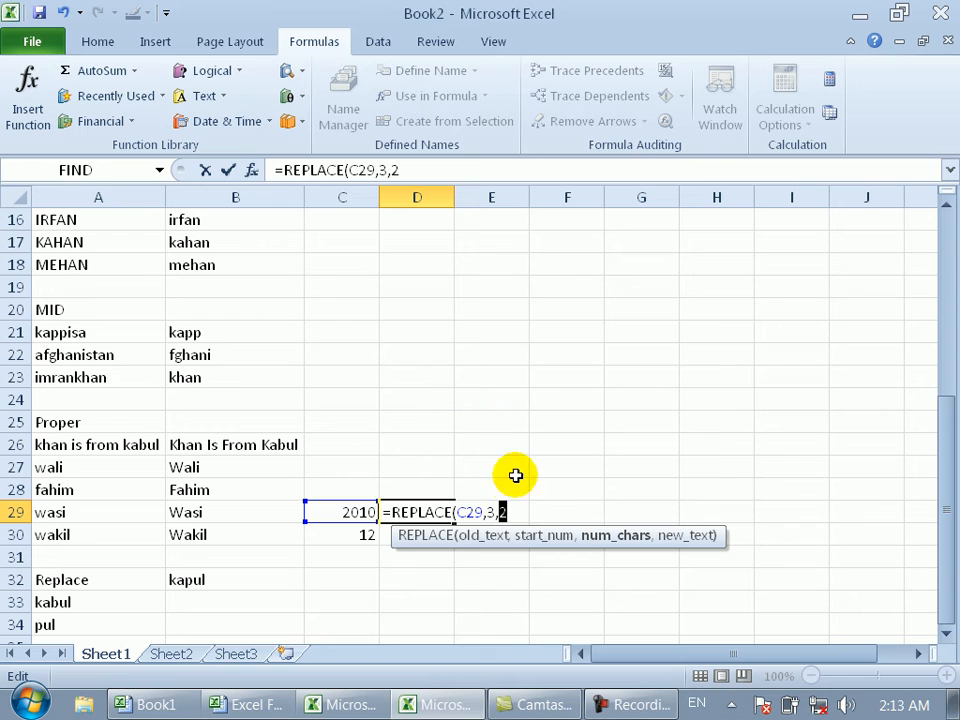
Complete the REPLACE formula in D29 with C30 as the new text.
click(514, 512)
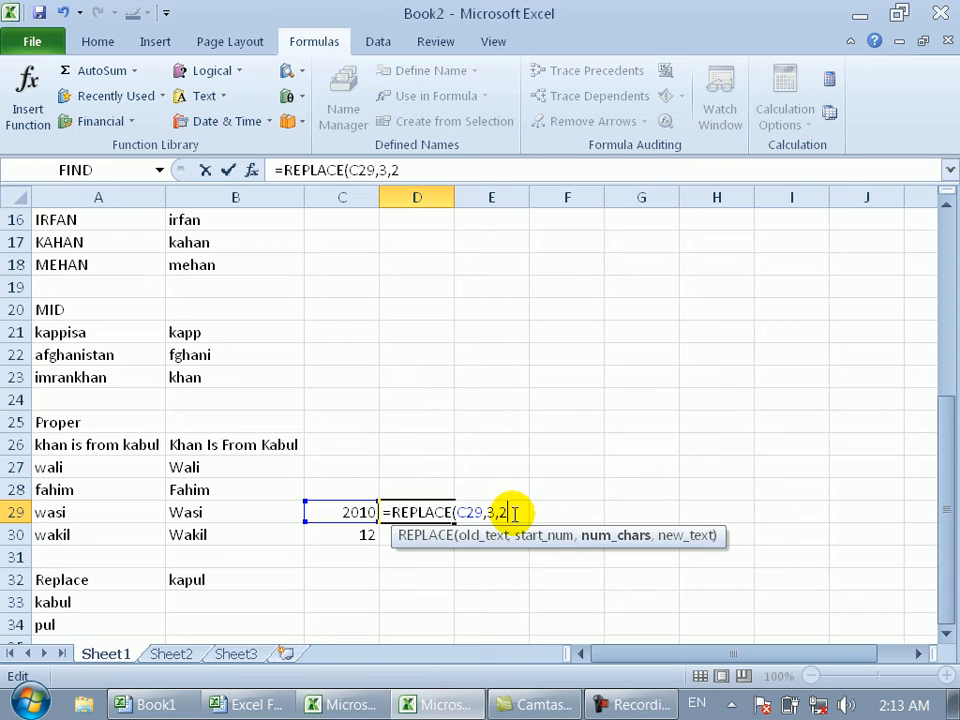
text(,)
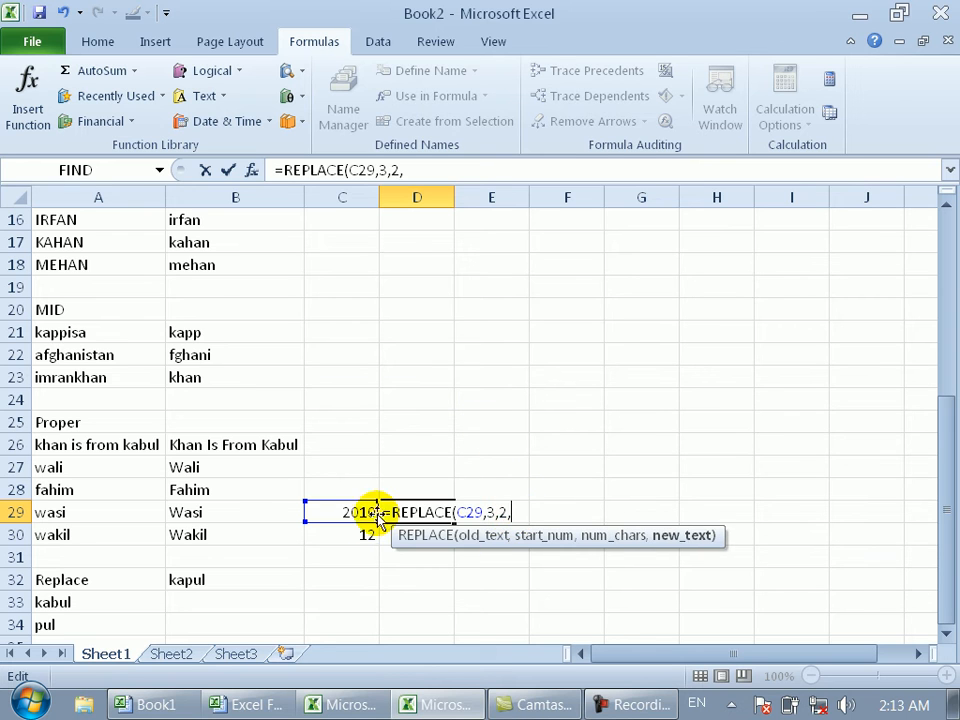
click(358, 537)
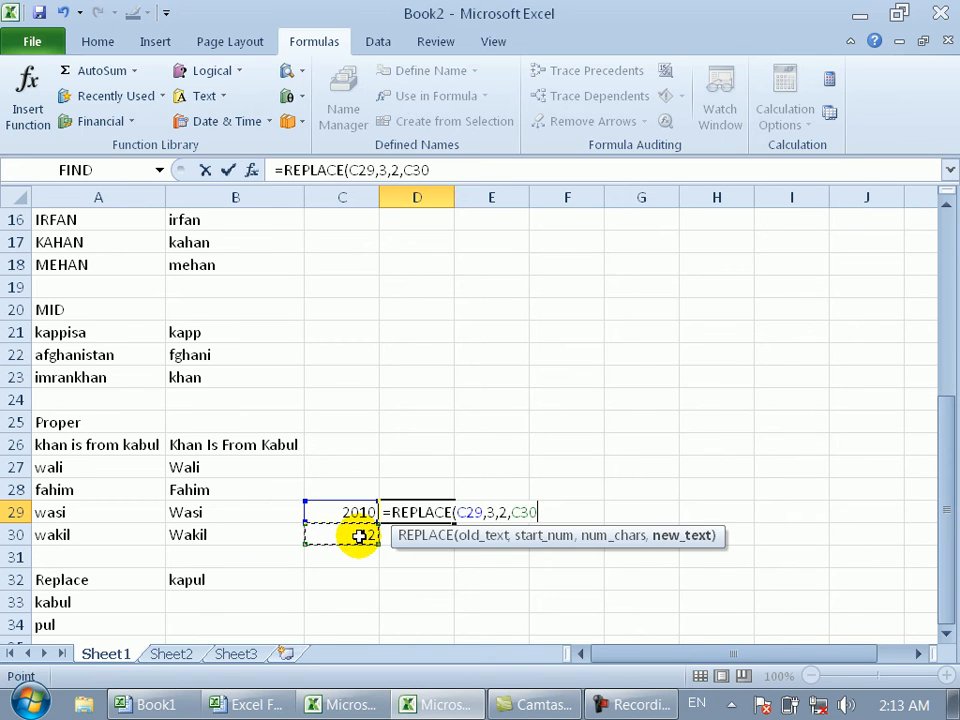
key(Return)
click(423, 512)
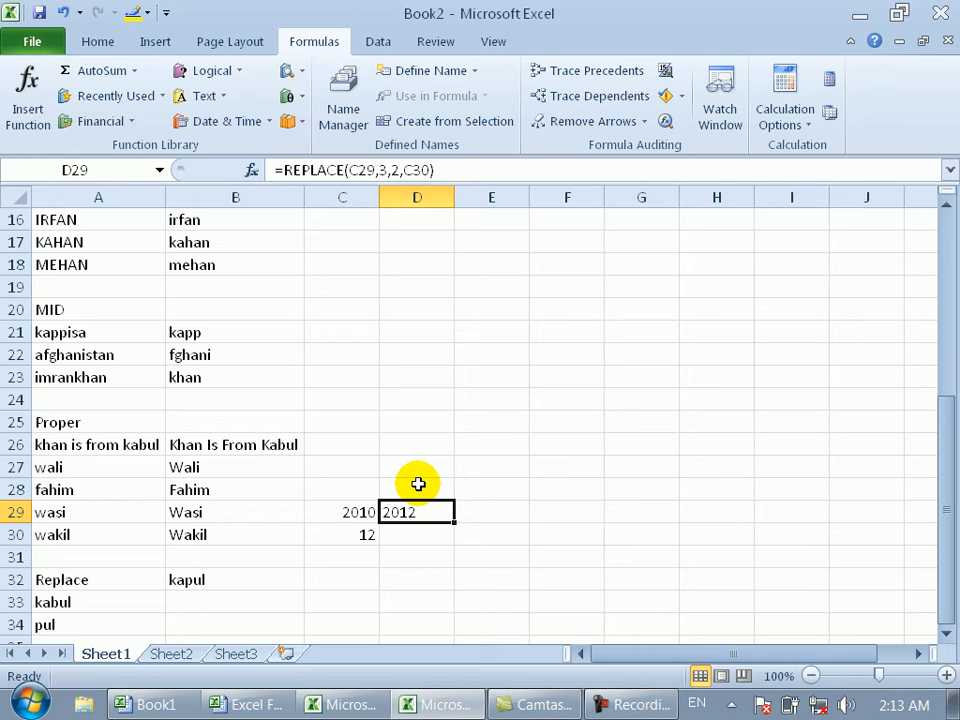
click(946, 633)
drag(946, 634, 946, 634)
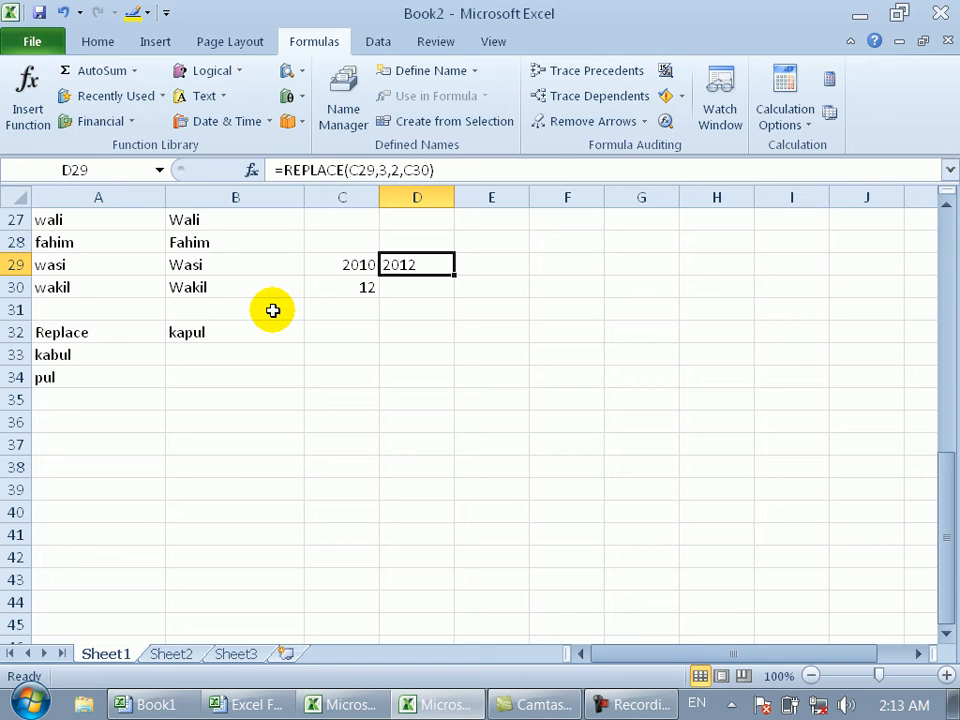
click(224, 98)
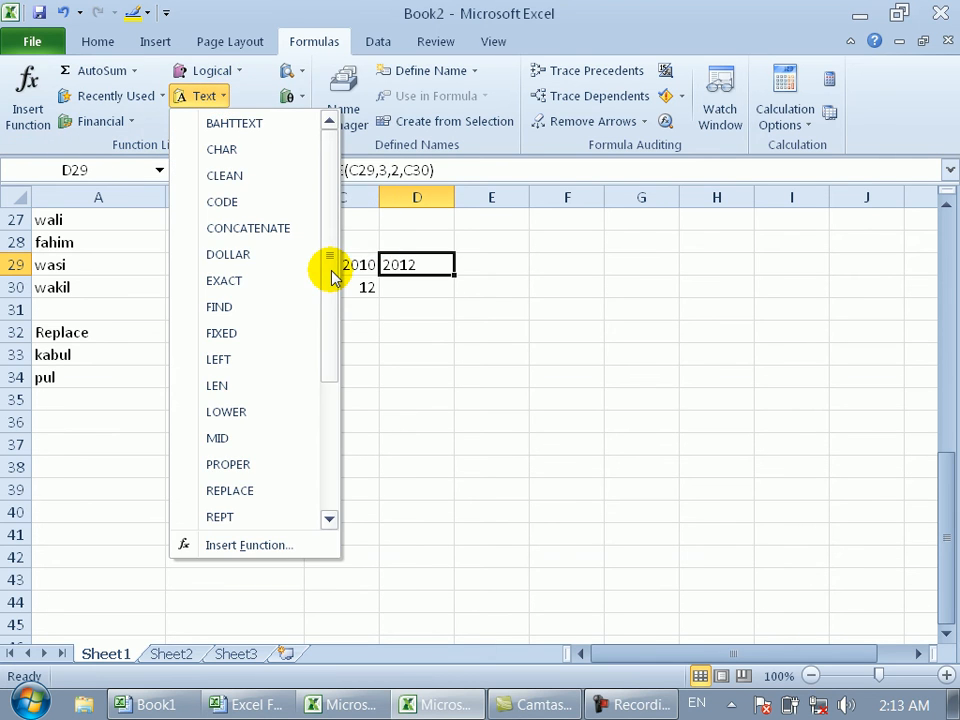
drag(331, 272, 343, 442)
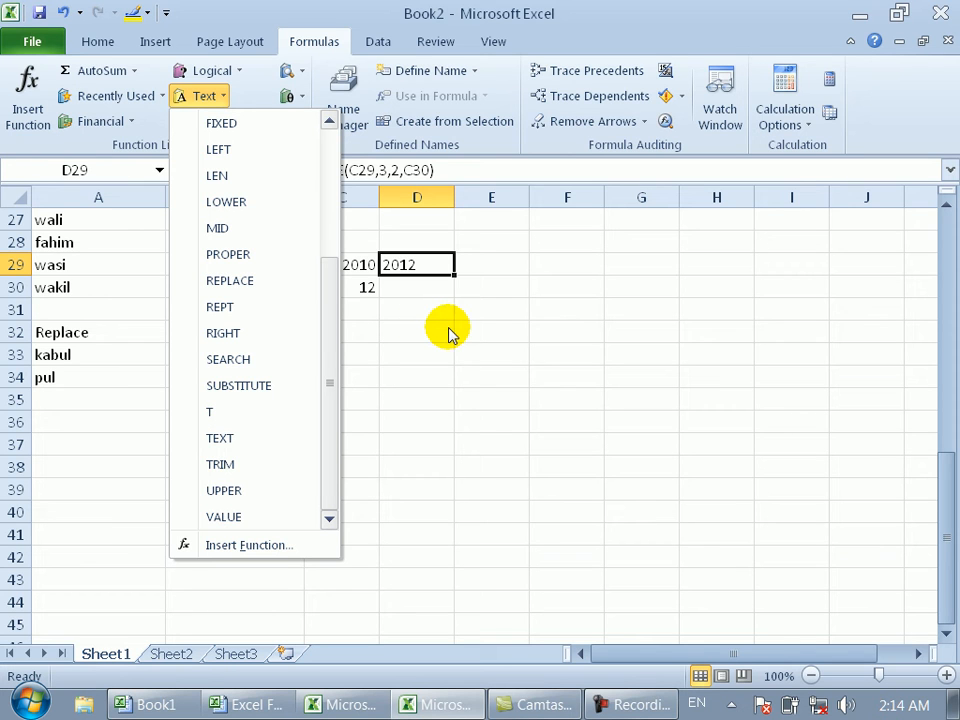
click(449, 333)
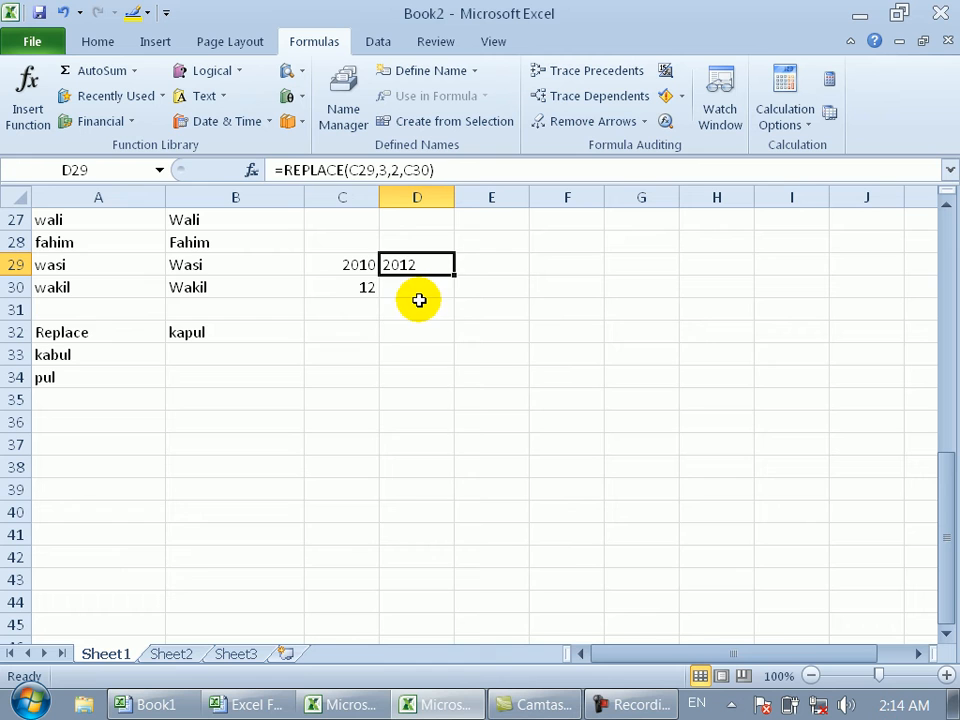
Fill the REPLACE formula from D29 down to D45.
click(420, 302)
click(408, 288)
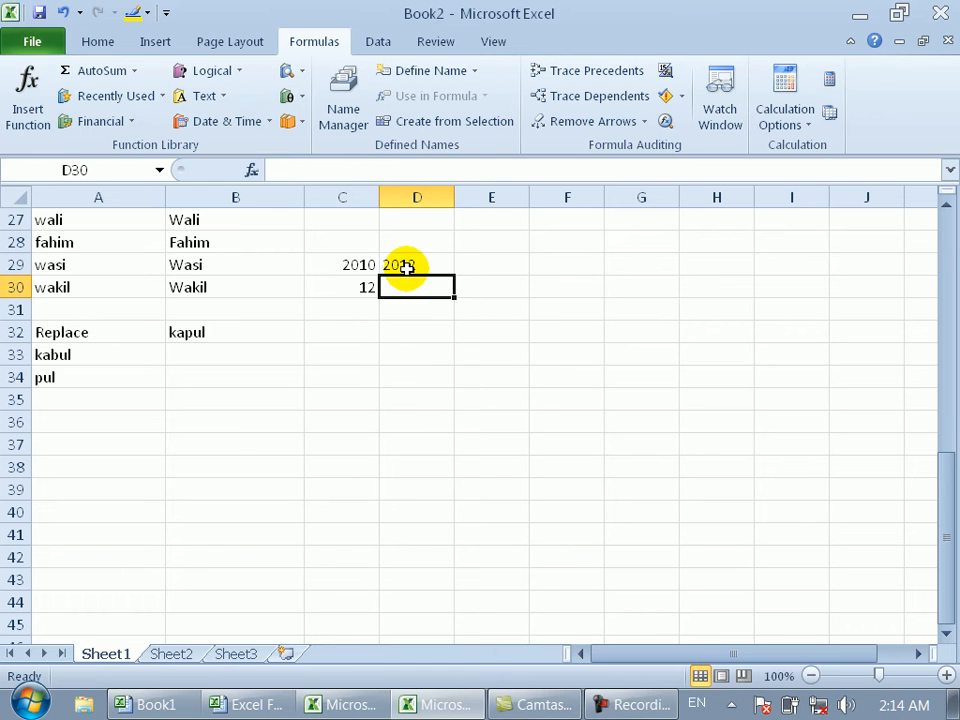
click(441, 266)
drag(454, 276, 530, 628)
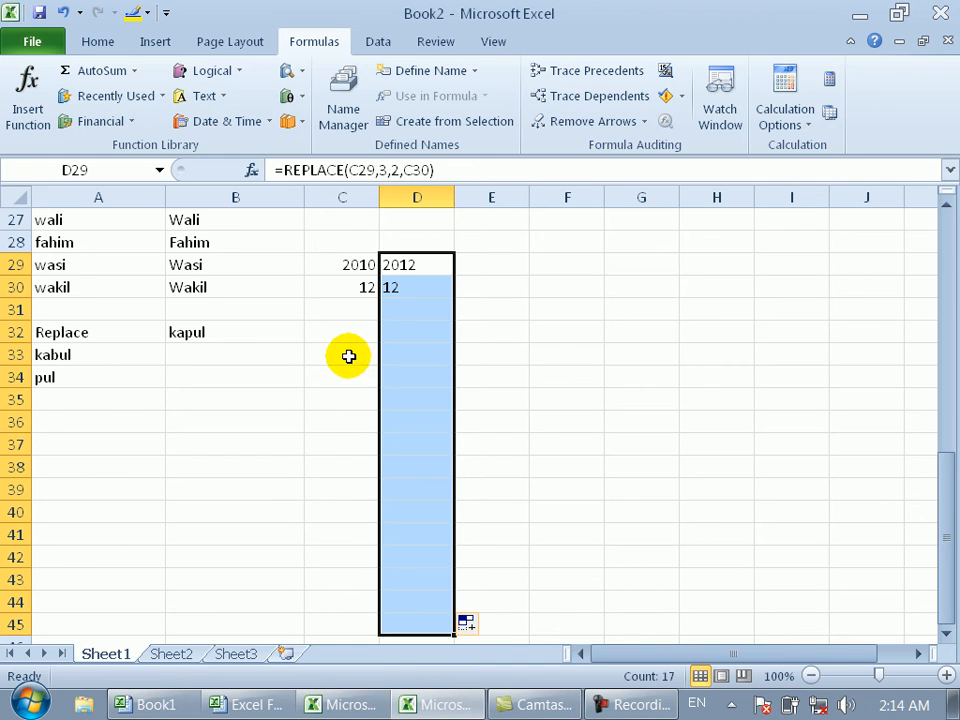
Change the number in C30 to 2010.
click(343, 290)
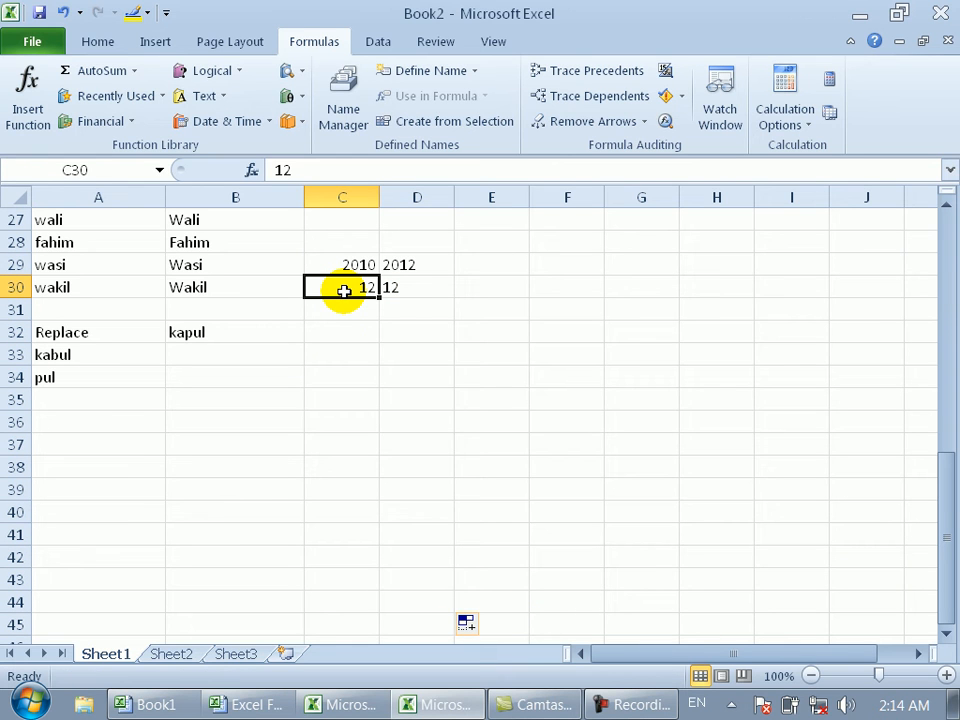
text(21)
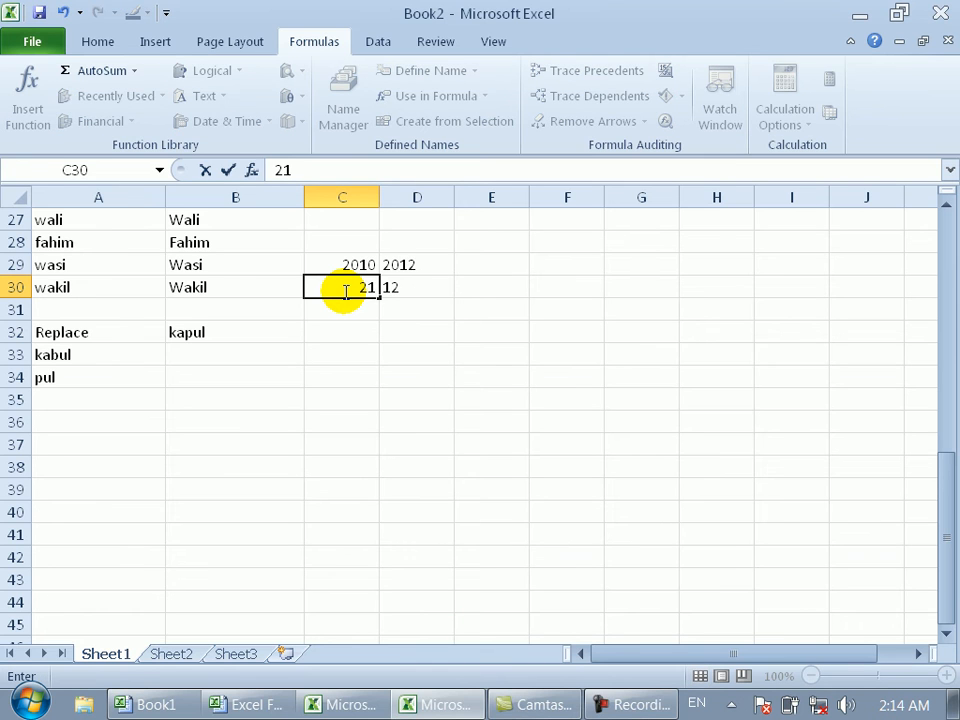
key(BackSpace)
text(101)
key(BackSpace)
key(BackSpace)
key(BackSpace)
text(010)
key(Return)
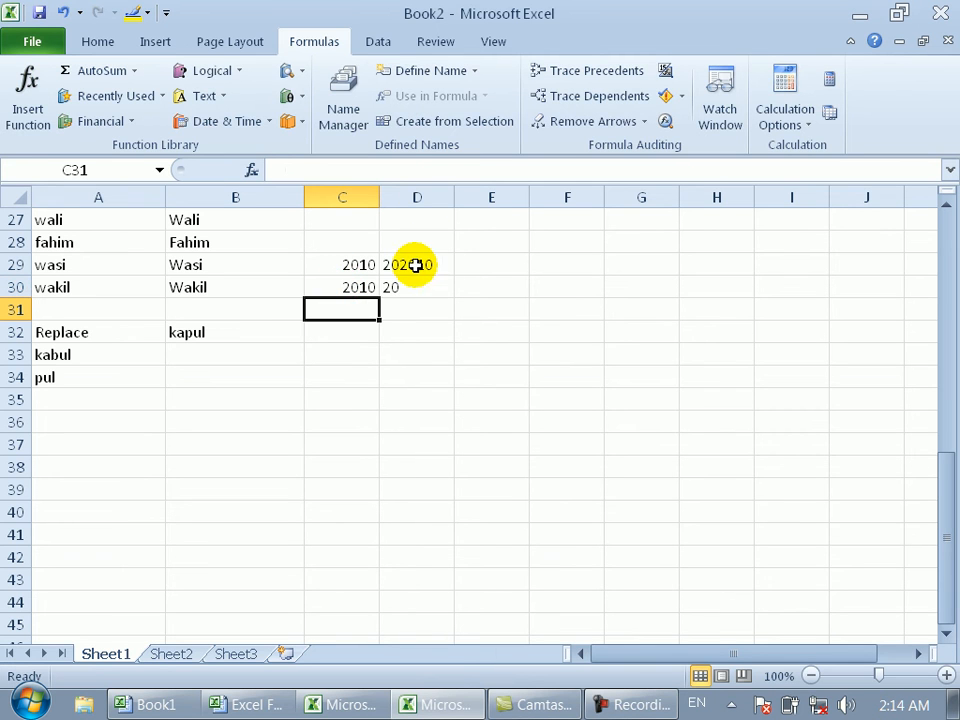
click(354, 286)
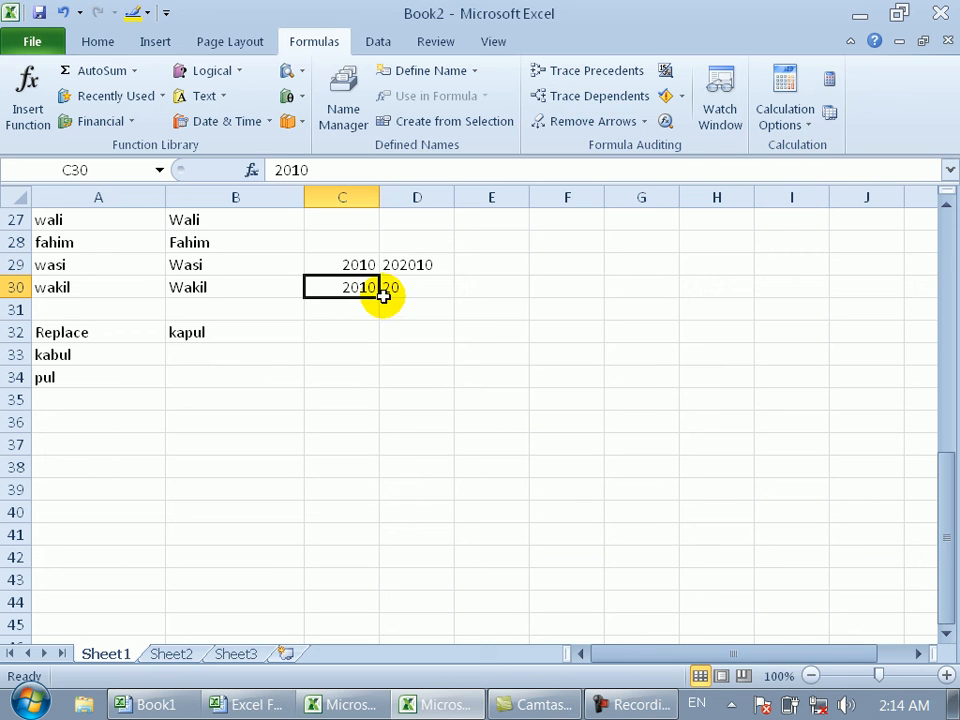
Enter the sample numbers 2010 in E33 and 2012 in E34.
click(481, 347)
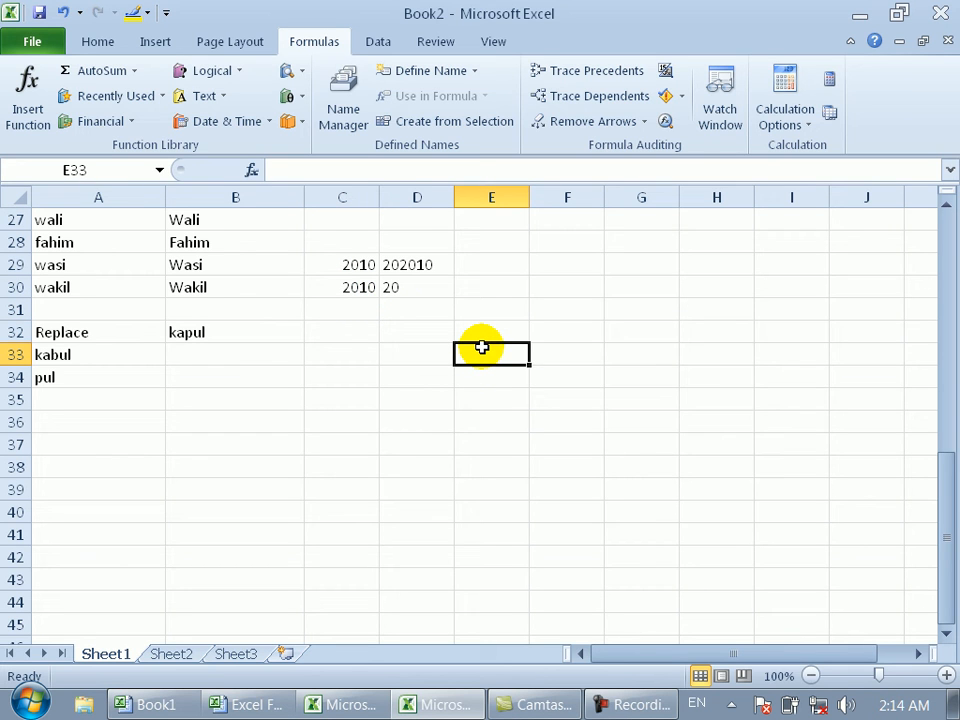
text(2010)
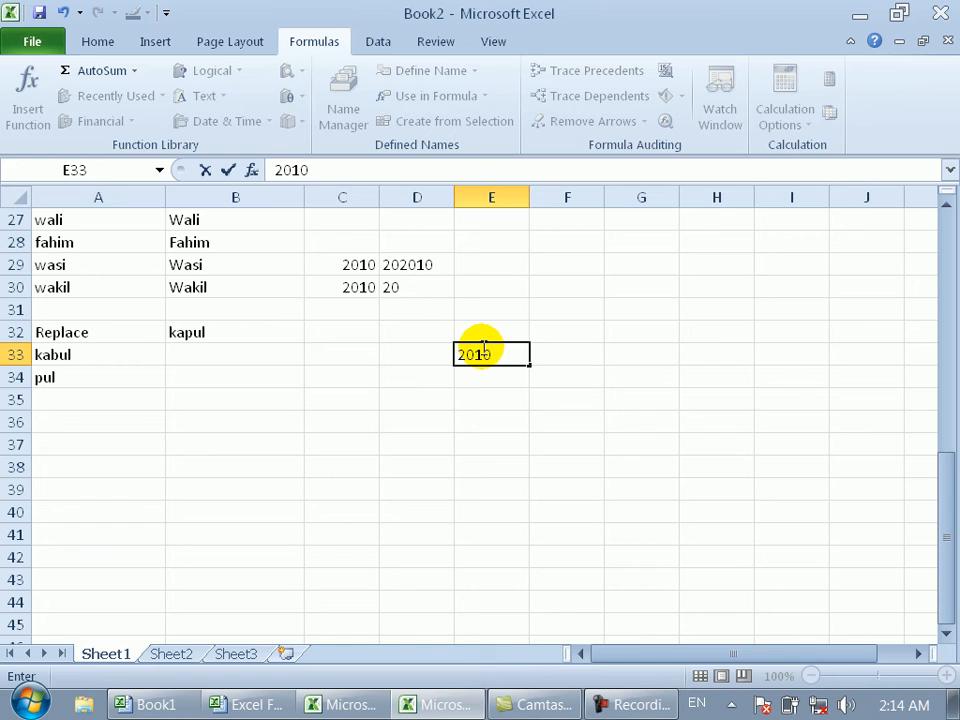
key(Return)
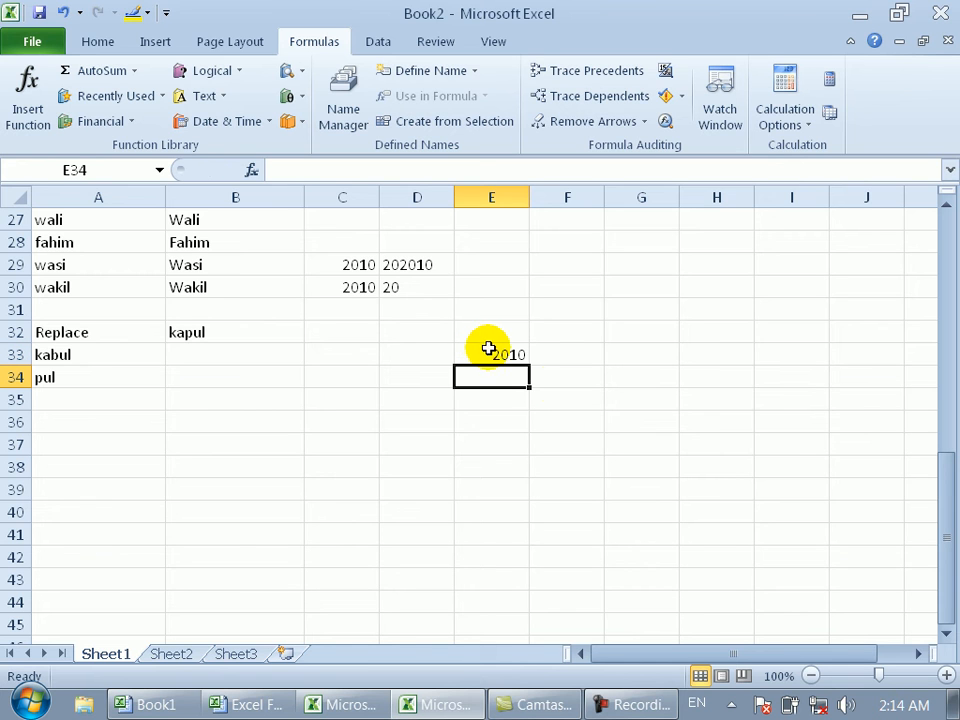
text(201)
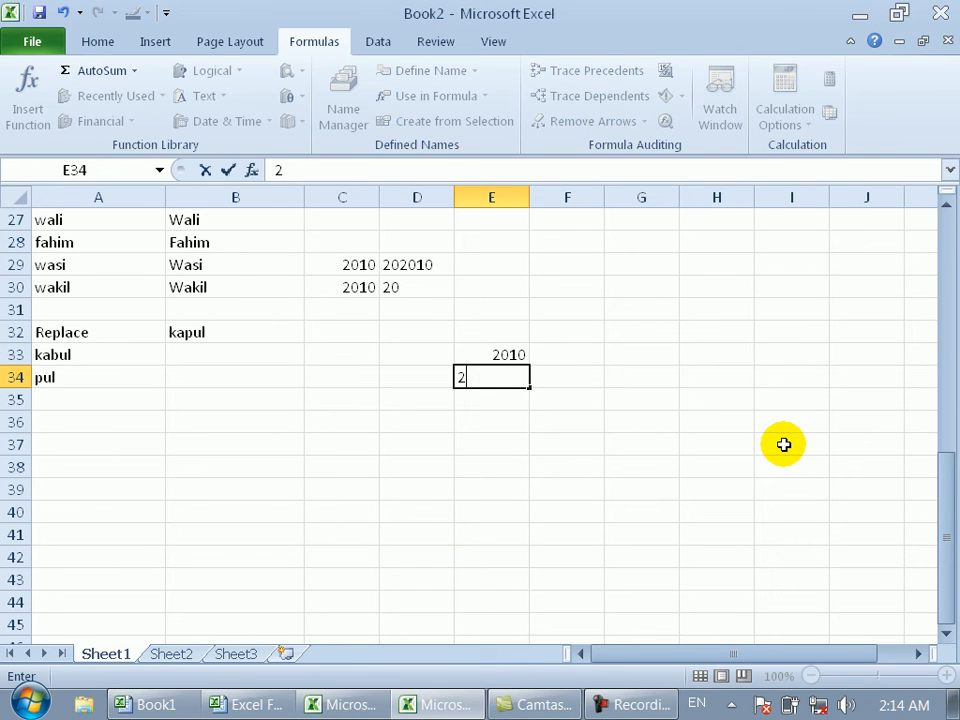
text(1)
key(BackSpace)
text(2)
key(Return)
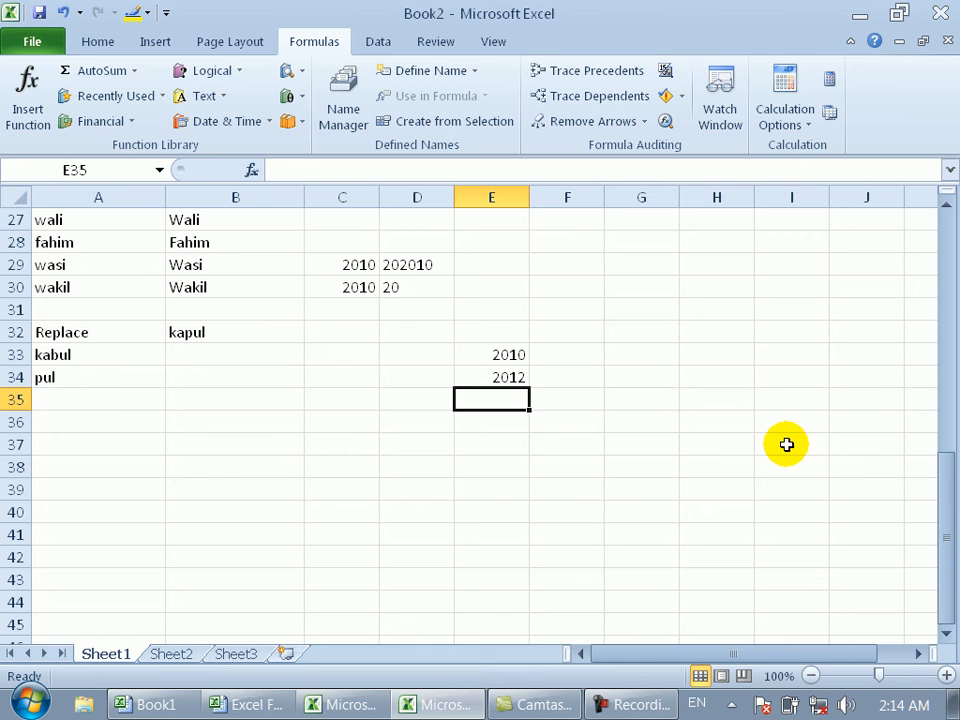
click(586, 356)
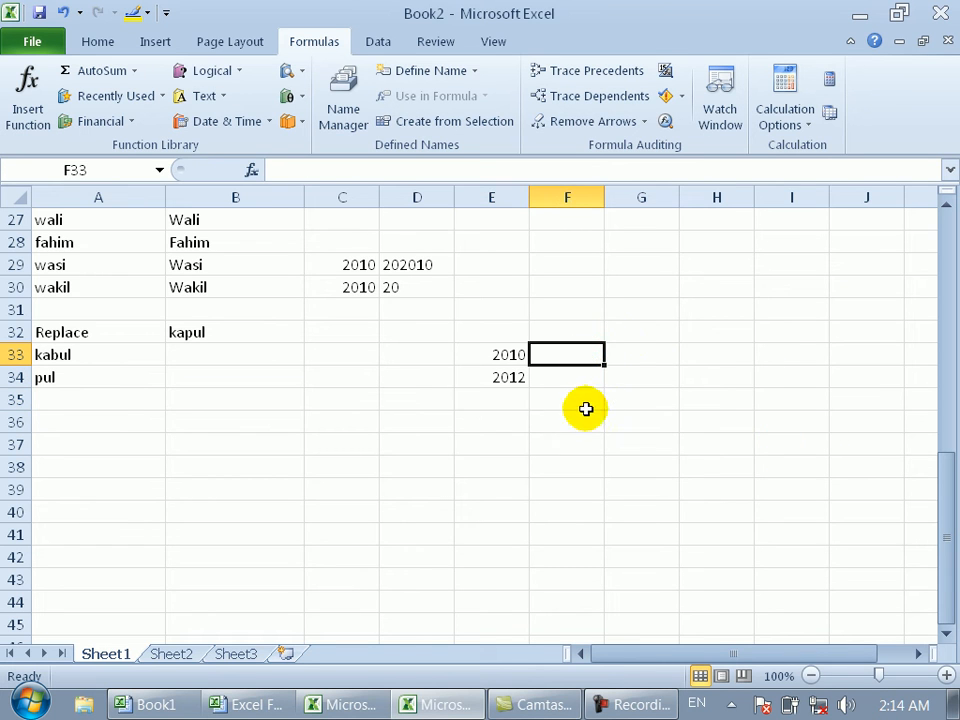
click(635, 428)
text(=)
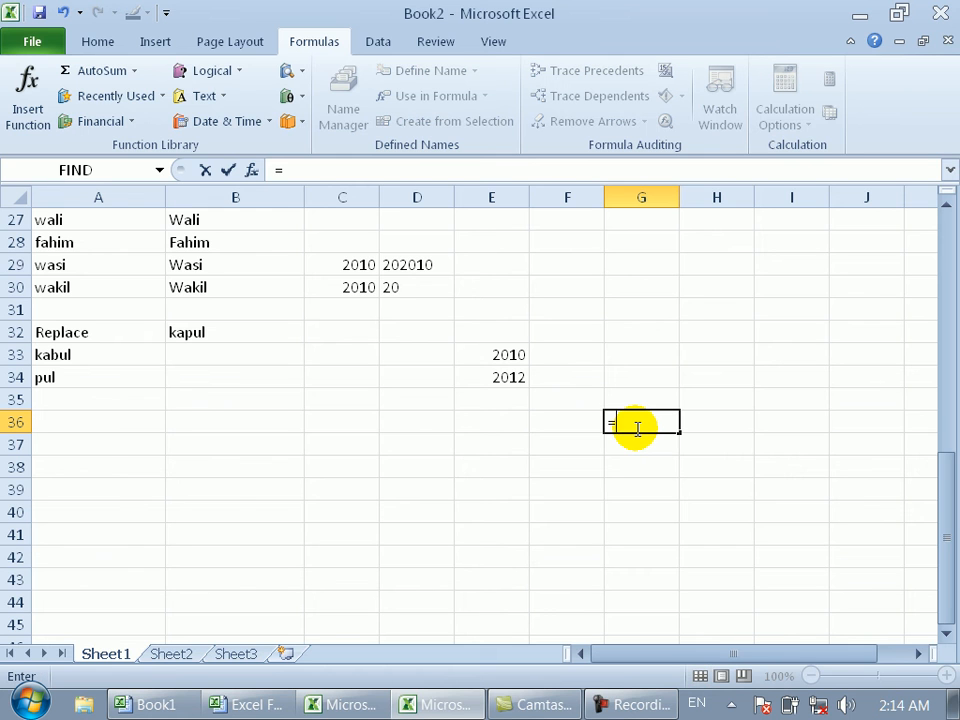
text(rep)
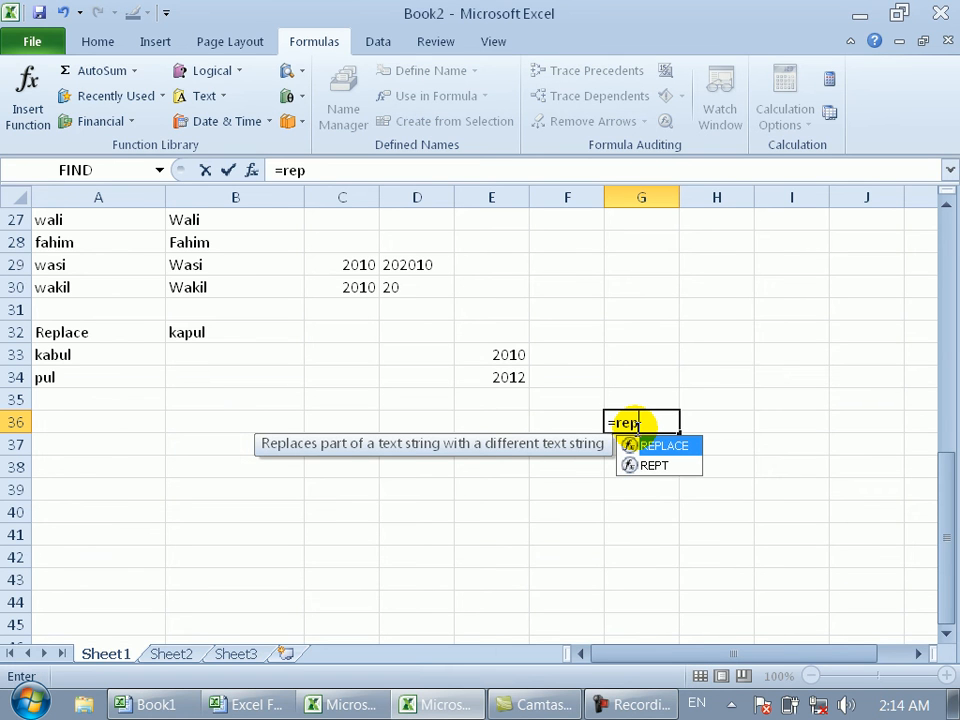
key(Tab)
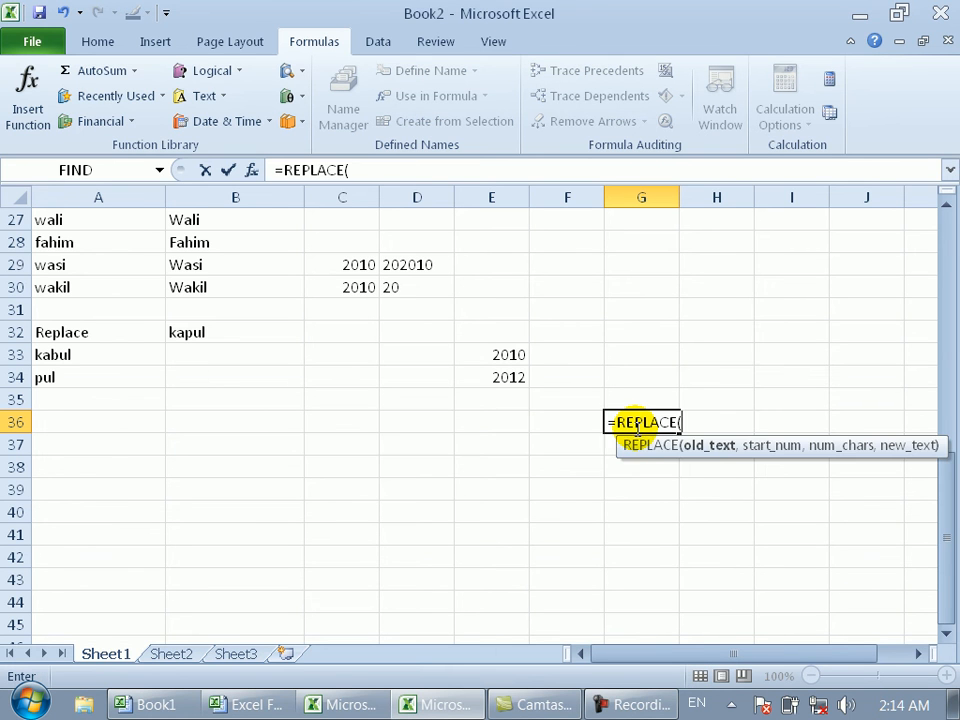
click(513, 356)
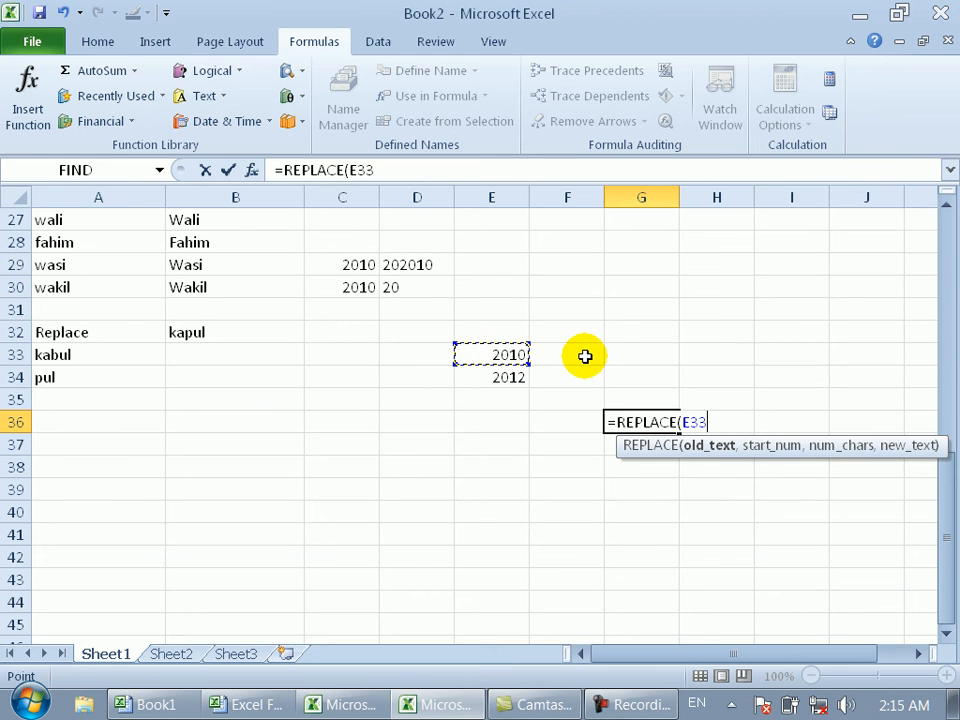
key(BackSpace)
key(BackSpace)
key(BackSpace)
key(BackSpace)
key(BackSpace)
key(BackSpace)
key(BackSpace)
key(BackSpace)
key(BackSpace)
key(BackSpace)
key(BackSpace)
key(BackSpace)
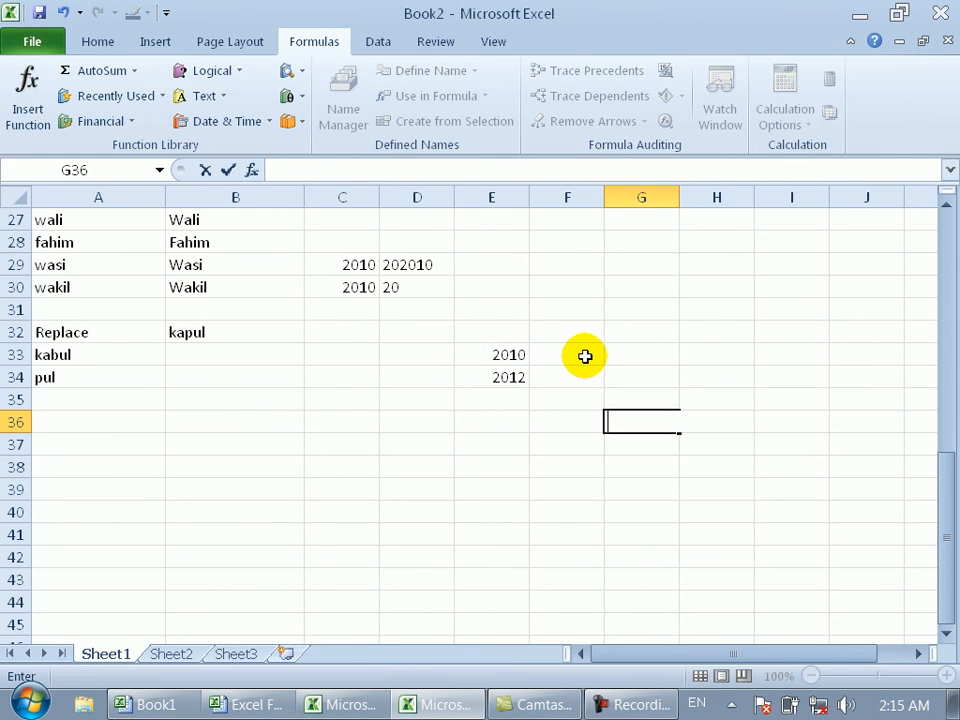
Clear the number in E34 and begin a REPLACE formula in F33.
click(500, 376)
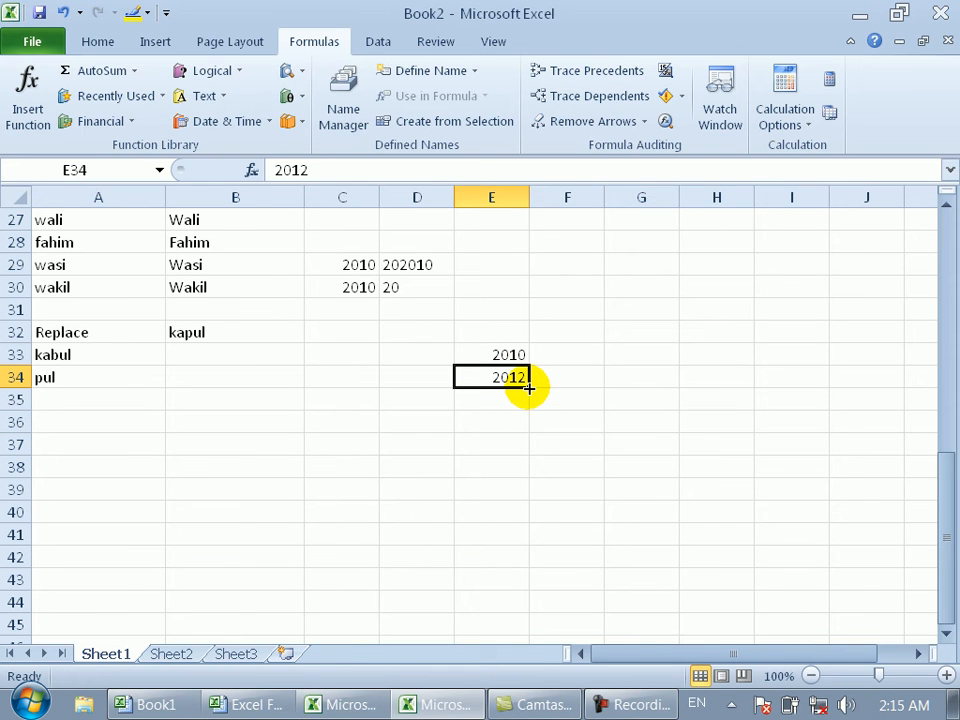
key(Delete)
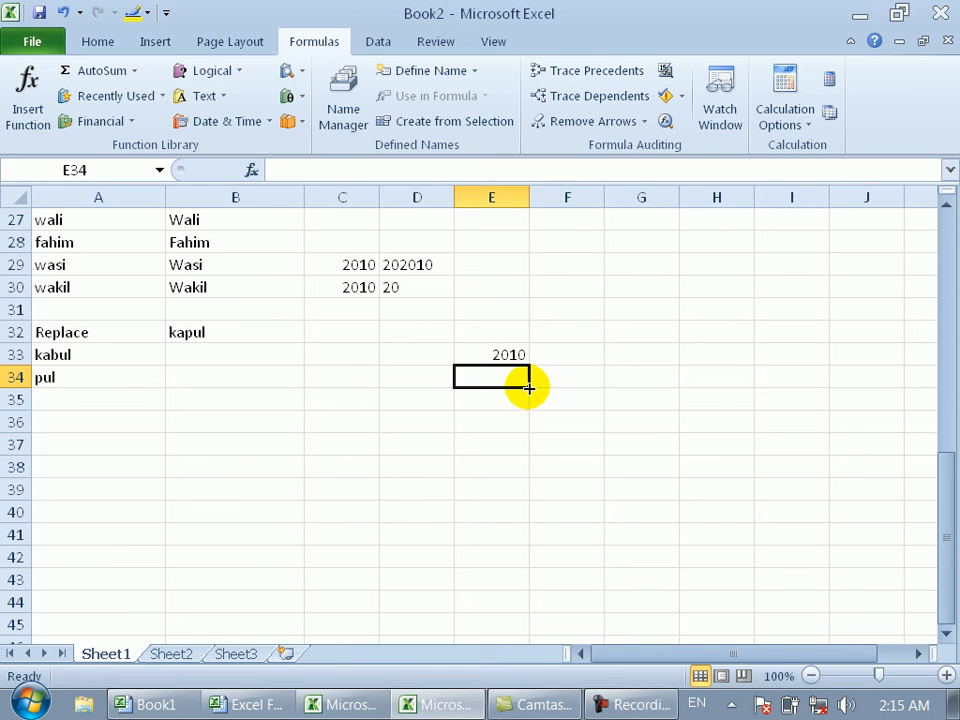
click(594, 346)
text(=)
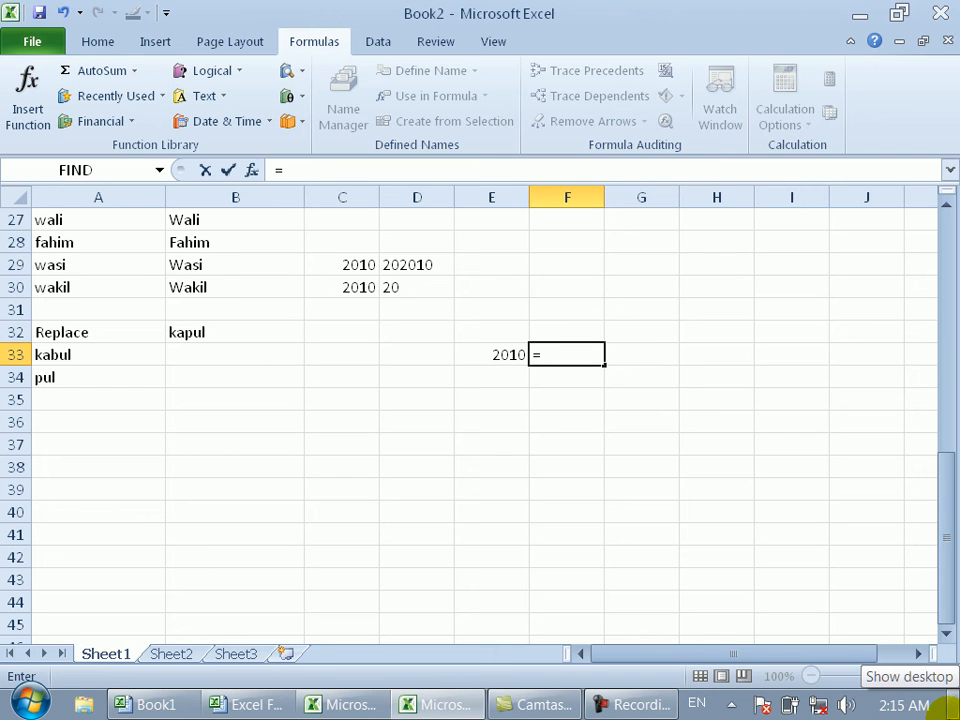
text(repl)
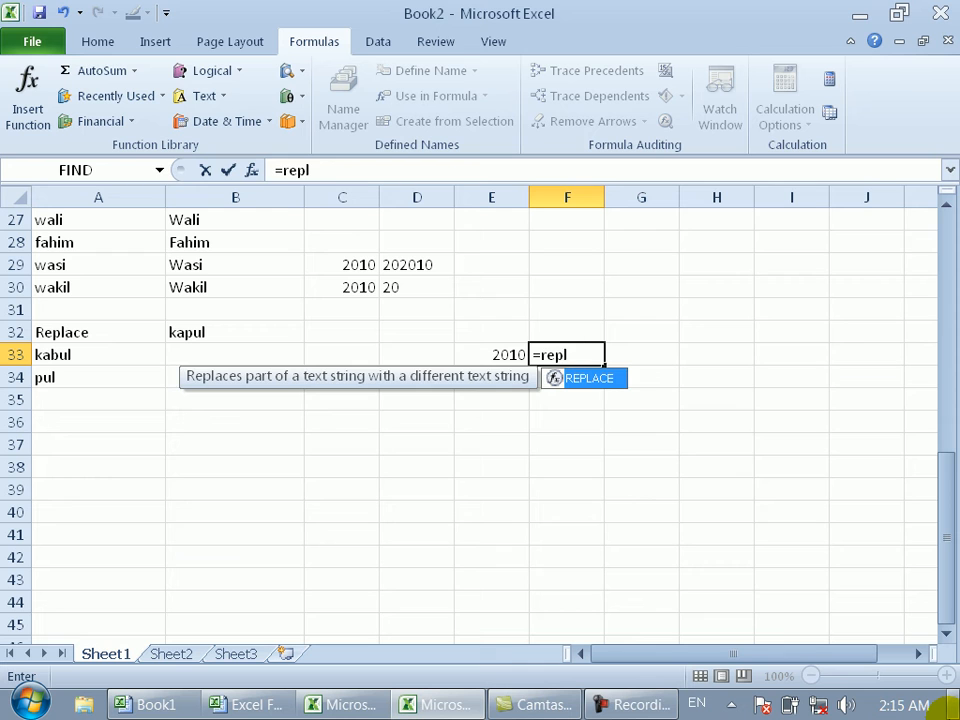
text(c)
key(BackSpace)
text(alce)
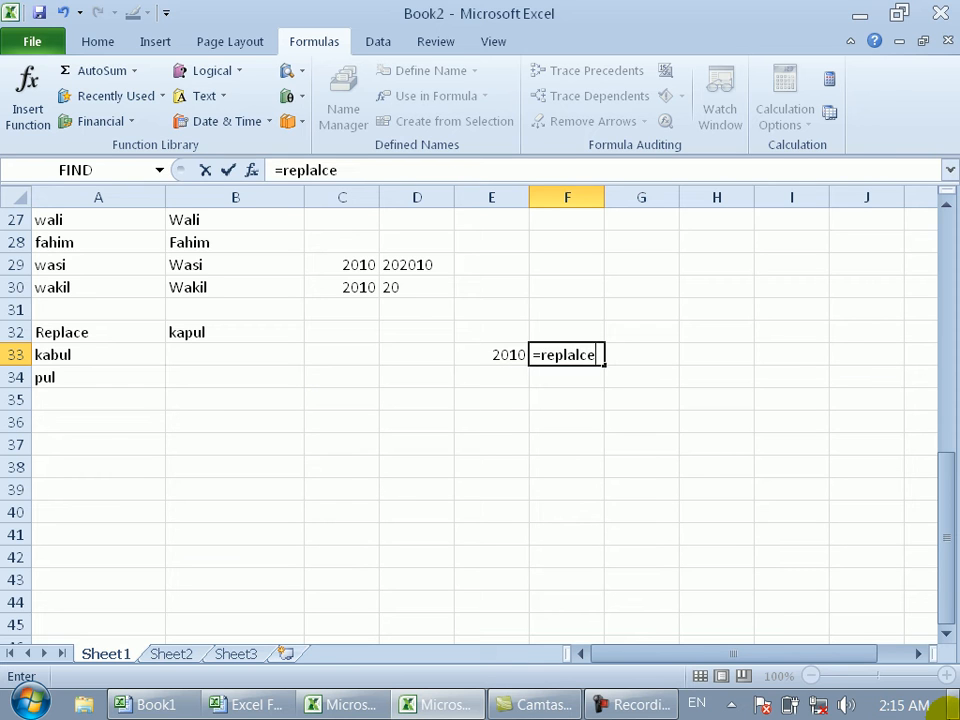
key(BackSpace)
key(BackSpace)
key(BackSpace)
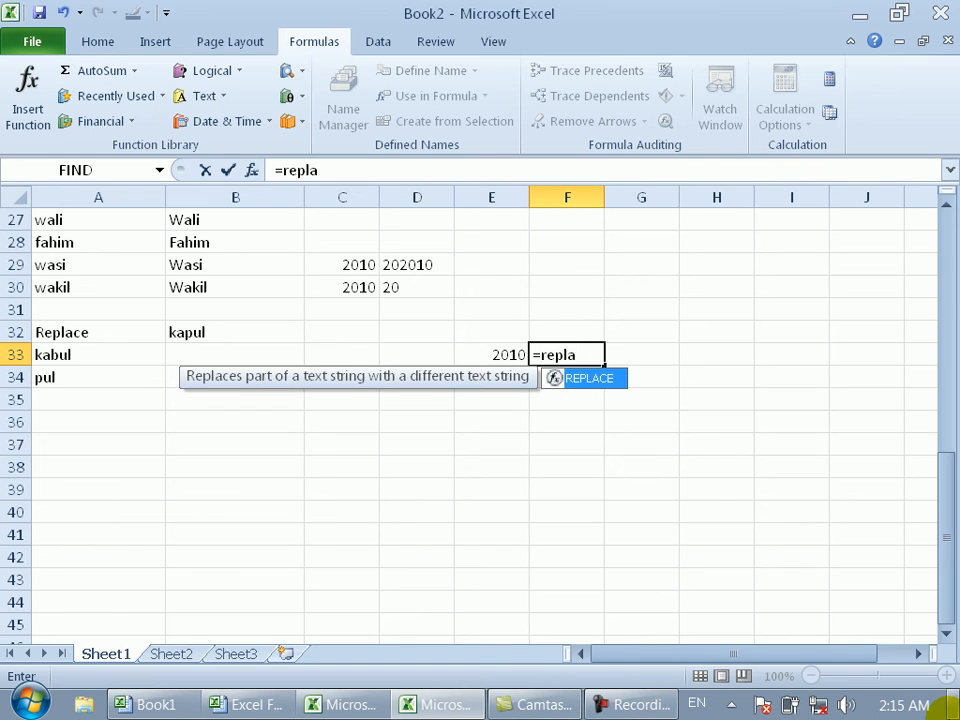
text(ce)
key(Tab)
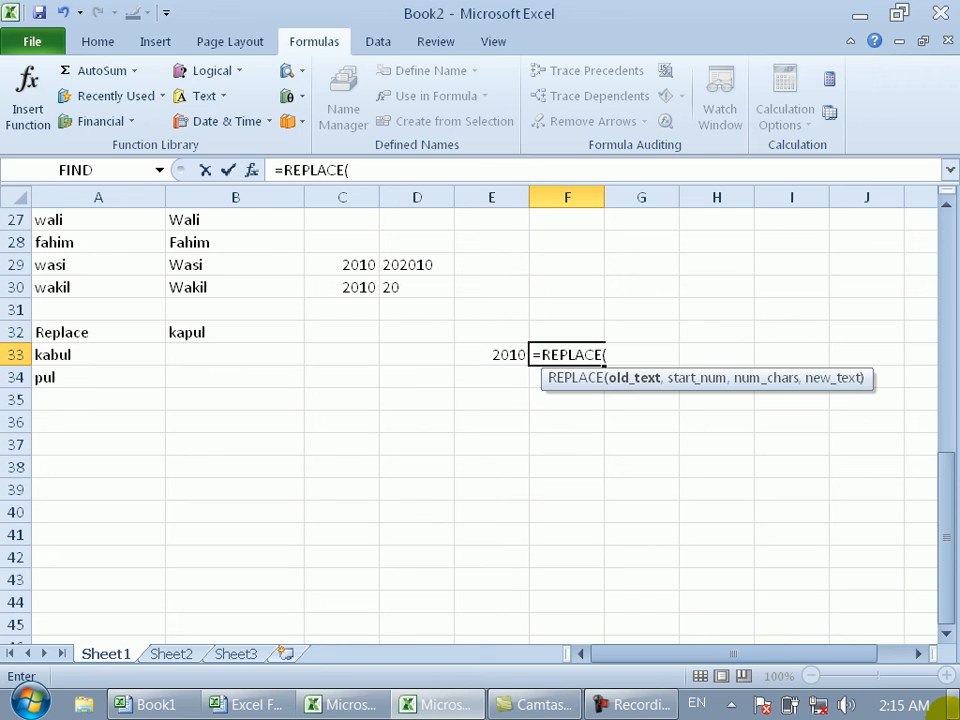
Give the F33 REPLACE formula E33 as old text, 1 as the start number and 2012 as the third argument.
click(511, 362)
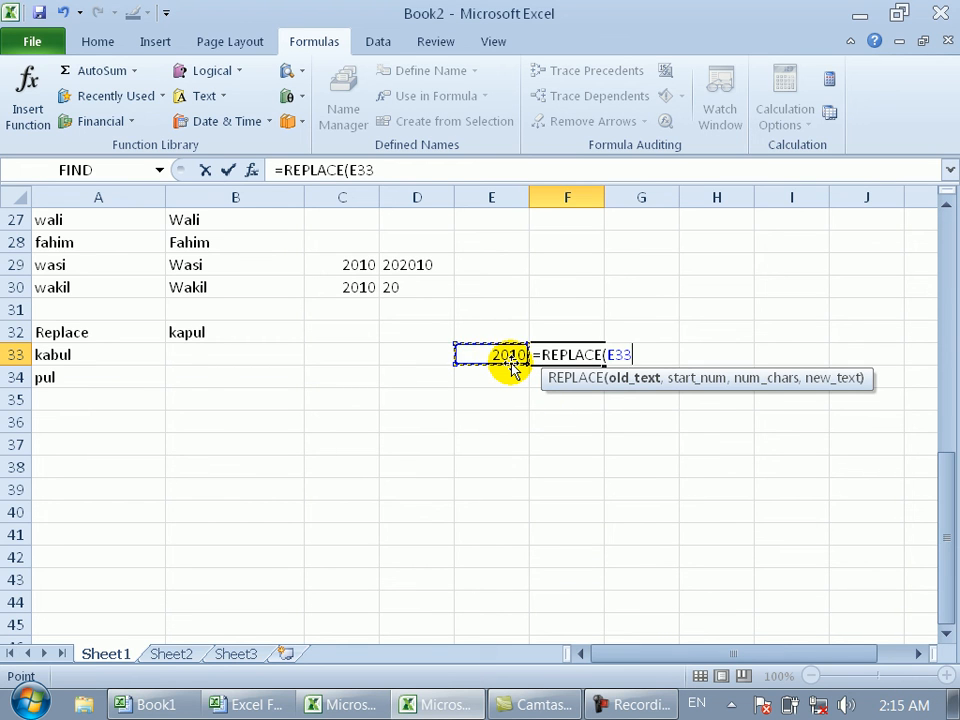
text(,)
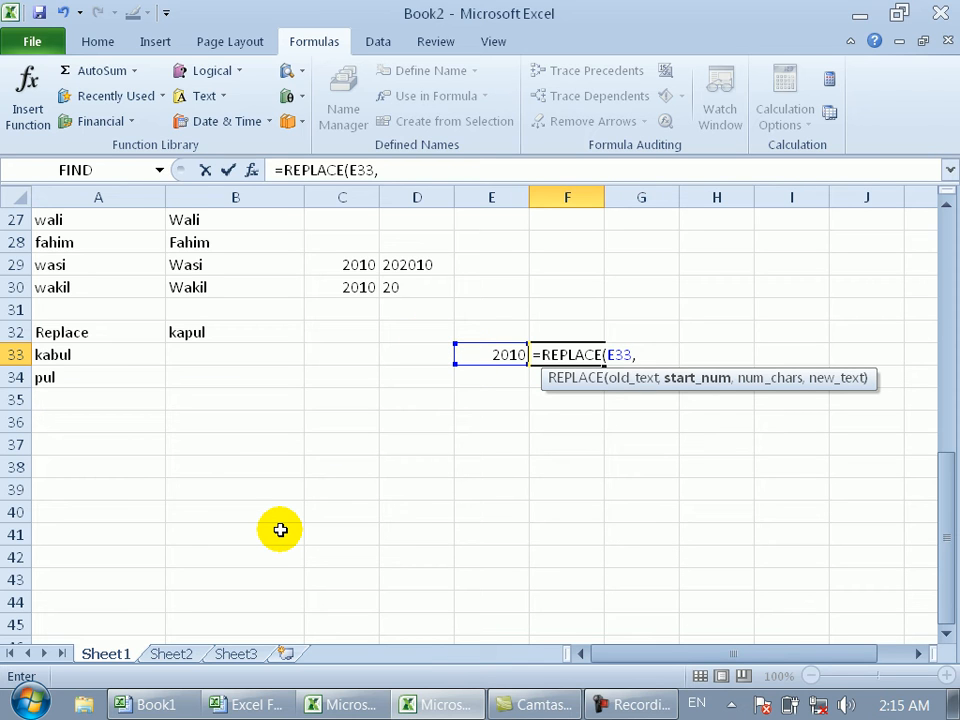
text(1,)
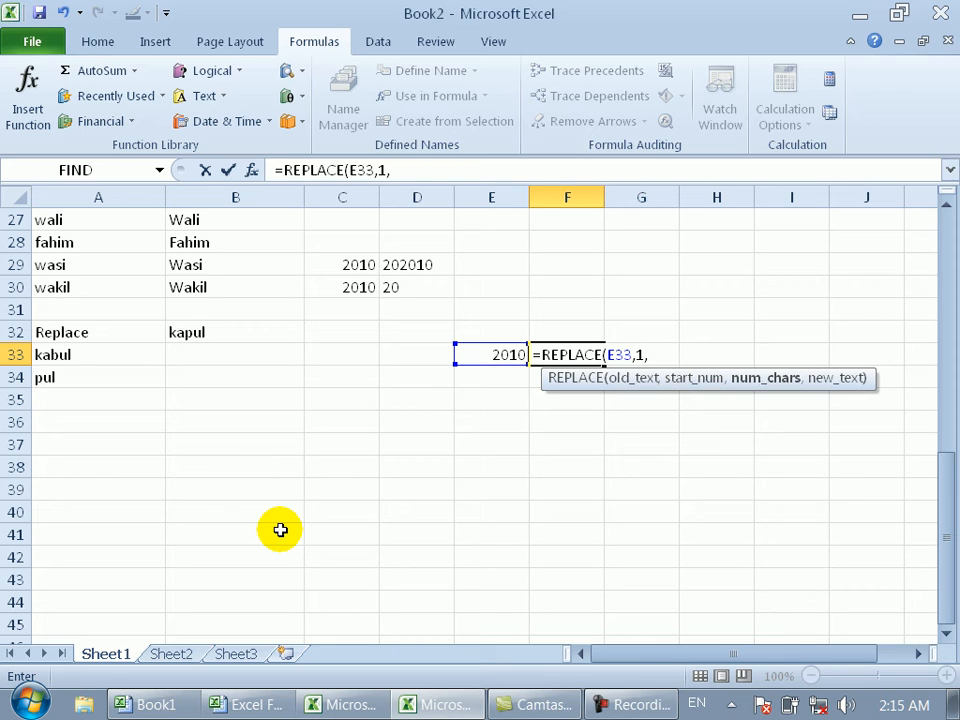
text(2012)
key(Return)
key(Return)
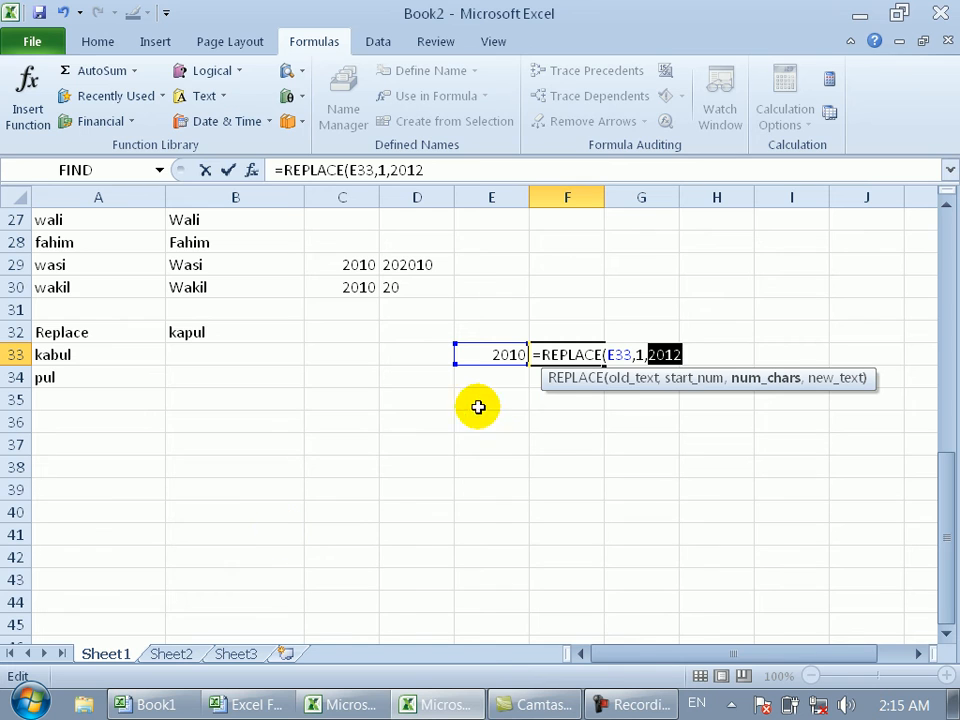
Change the formula's number of characters to 4, add 2012 as the new text and complete it.
click(699, 350)
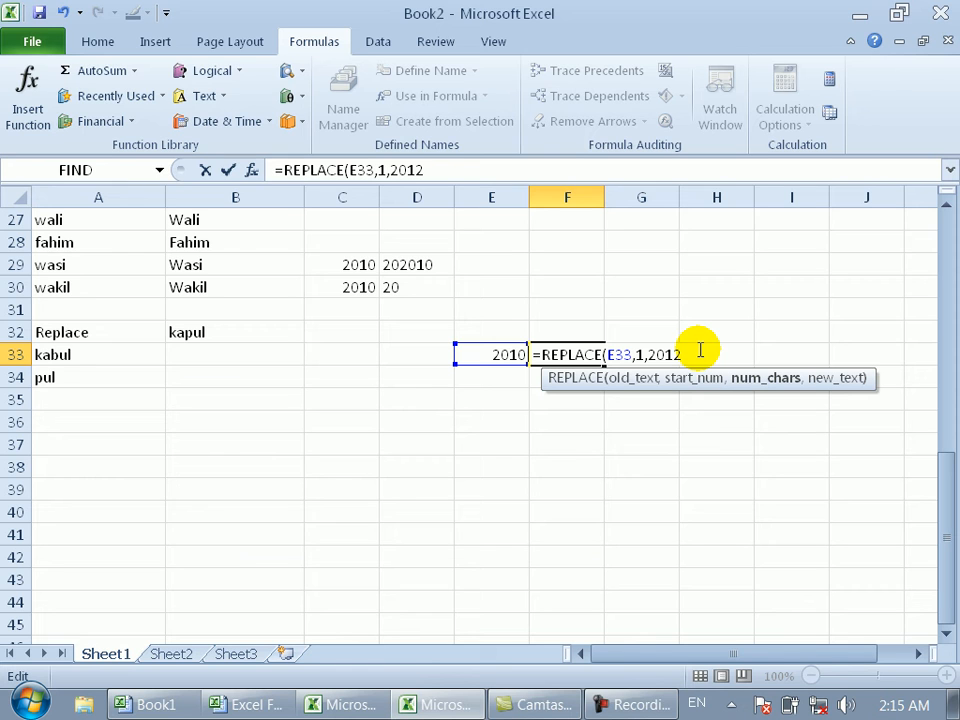
key(BackSpace)
key(BackSpace)
key(BackSpace)
key(BackSpace)
text(4,2012)
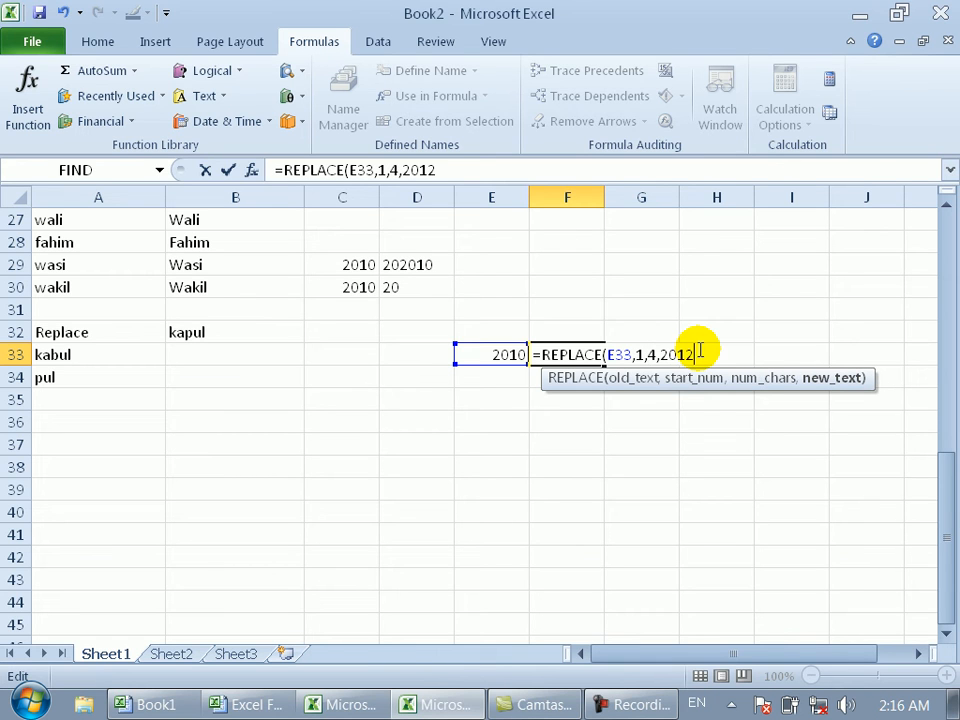
key(Return)
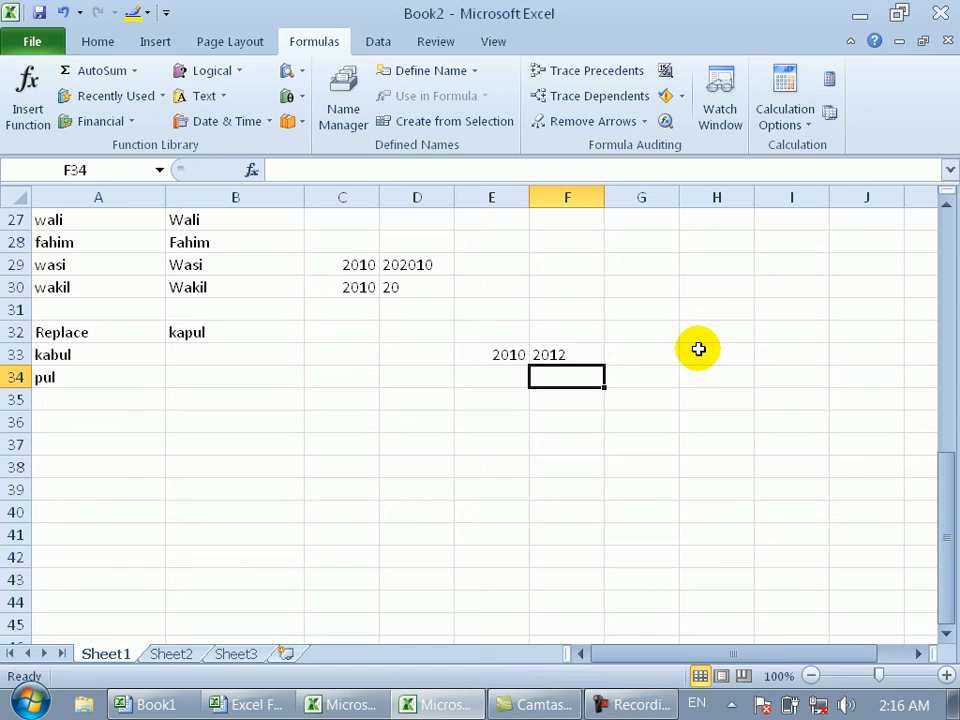
Fill the REPLACE formula from F33 down to F43 and enter 2010 in E34.
click(560, 352)
drag(606, 366, 633, 597)
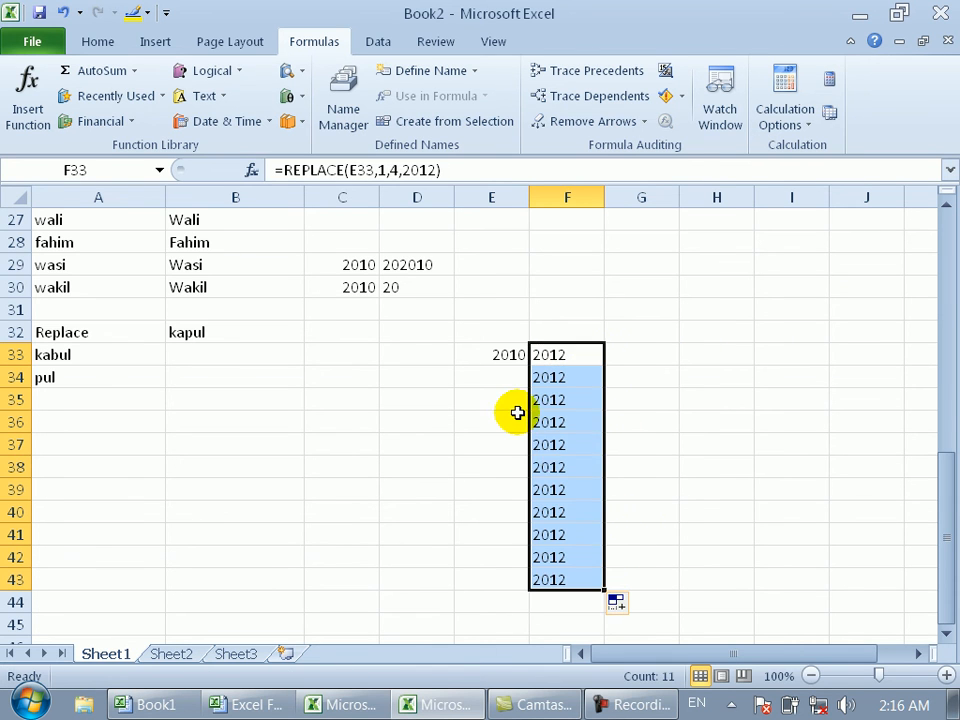
click(494, 377)
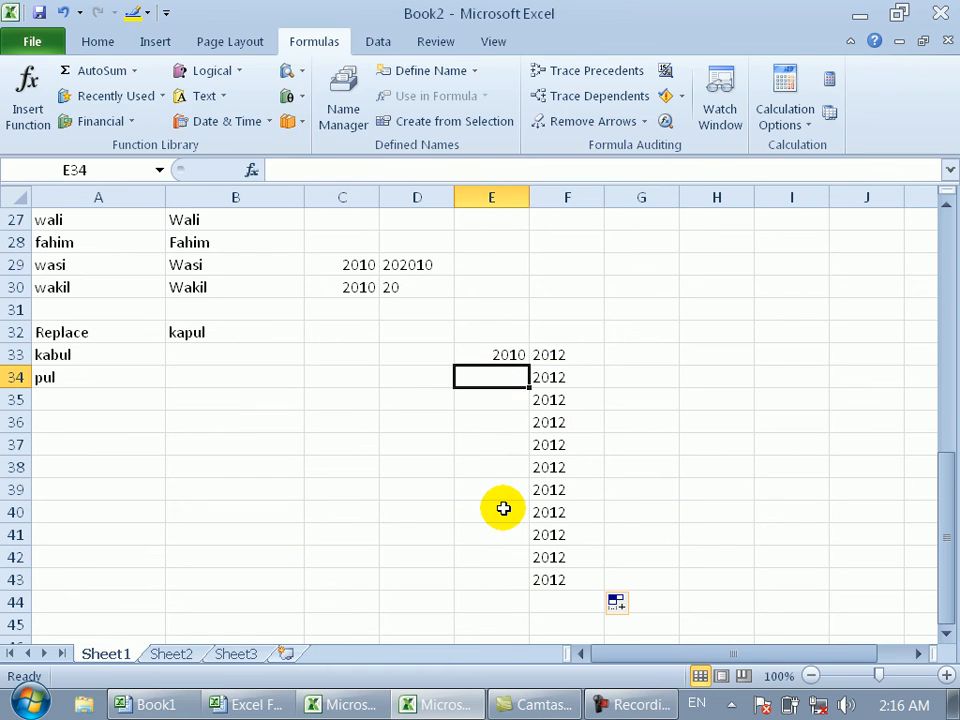
text(1)
key(BackSpace)
text(2010)
key(Return)
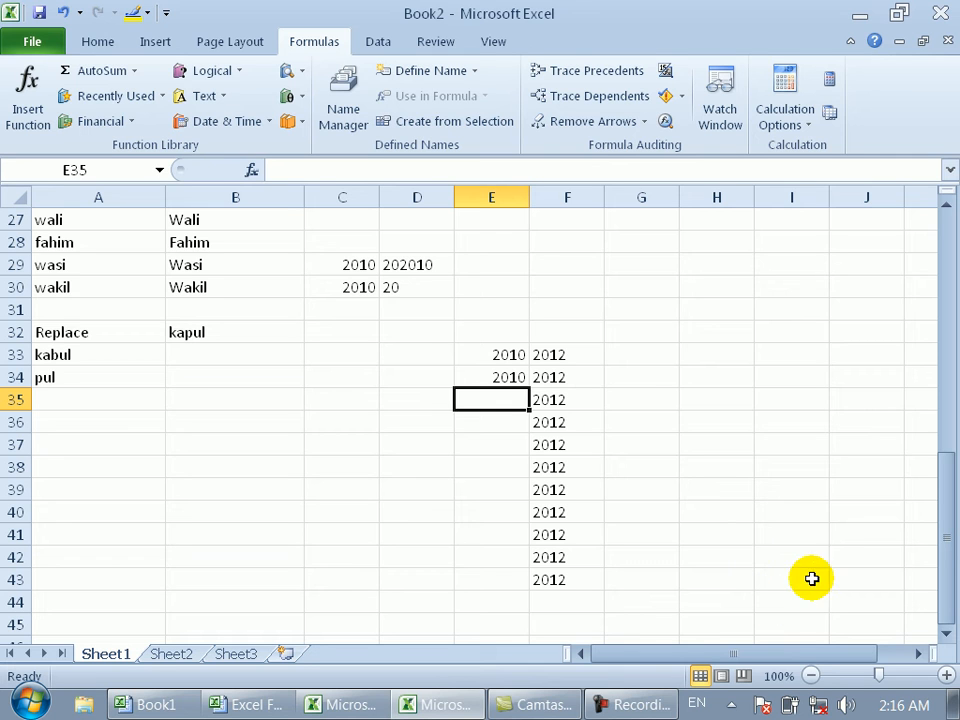
Look up the description of the REPT function in the list of text functions.
click(647, 418)
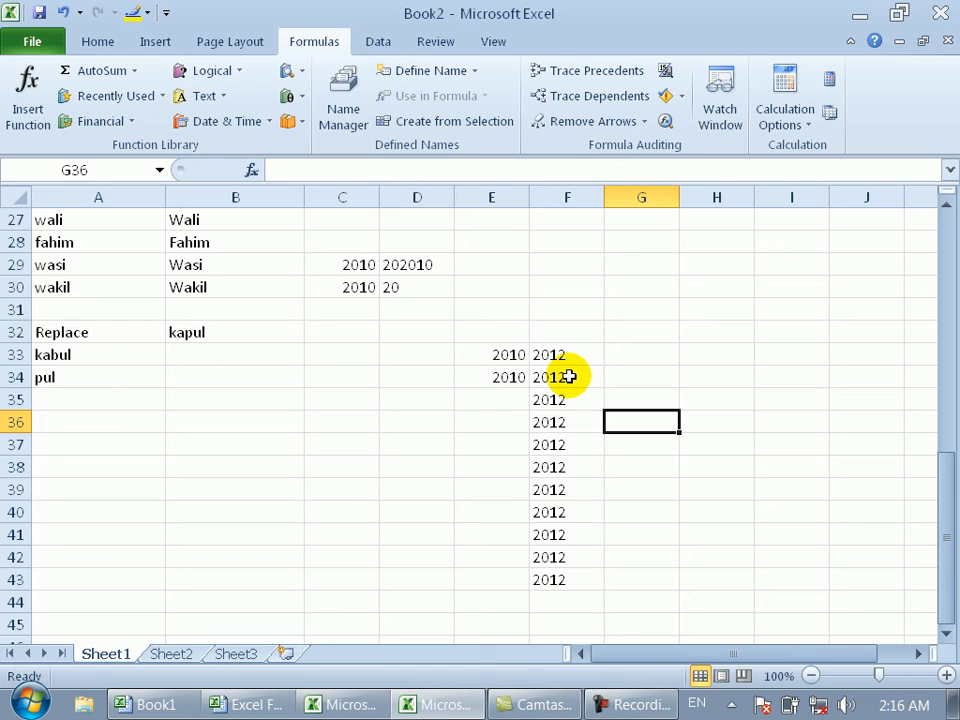
click(697, 369)
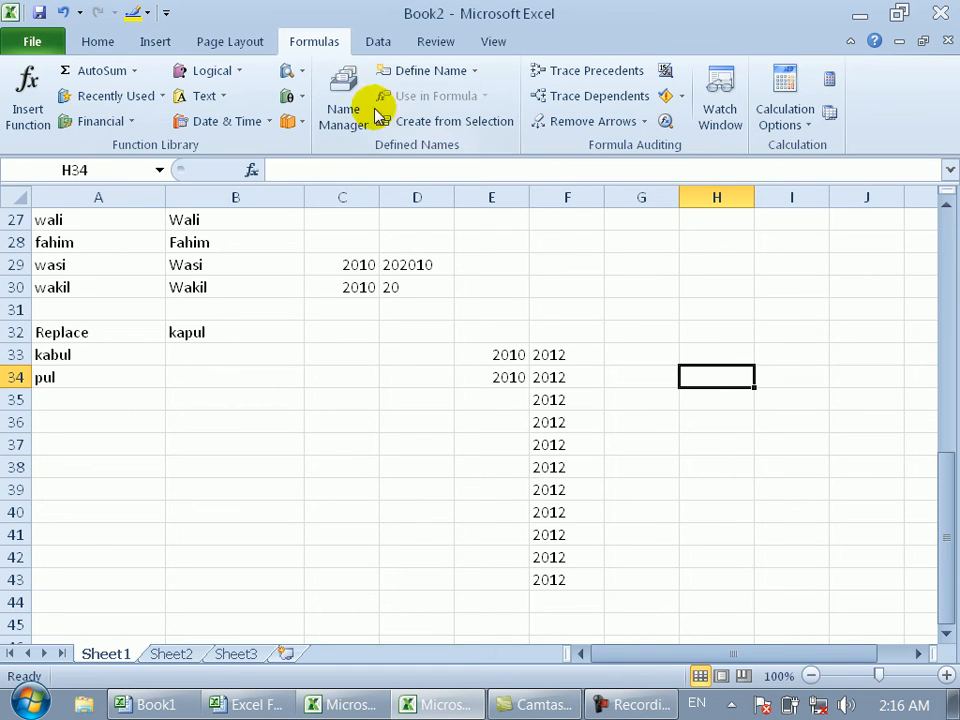
click(228, 96)
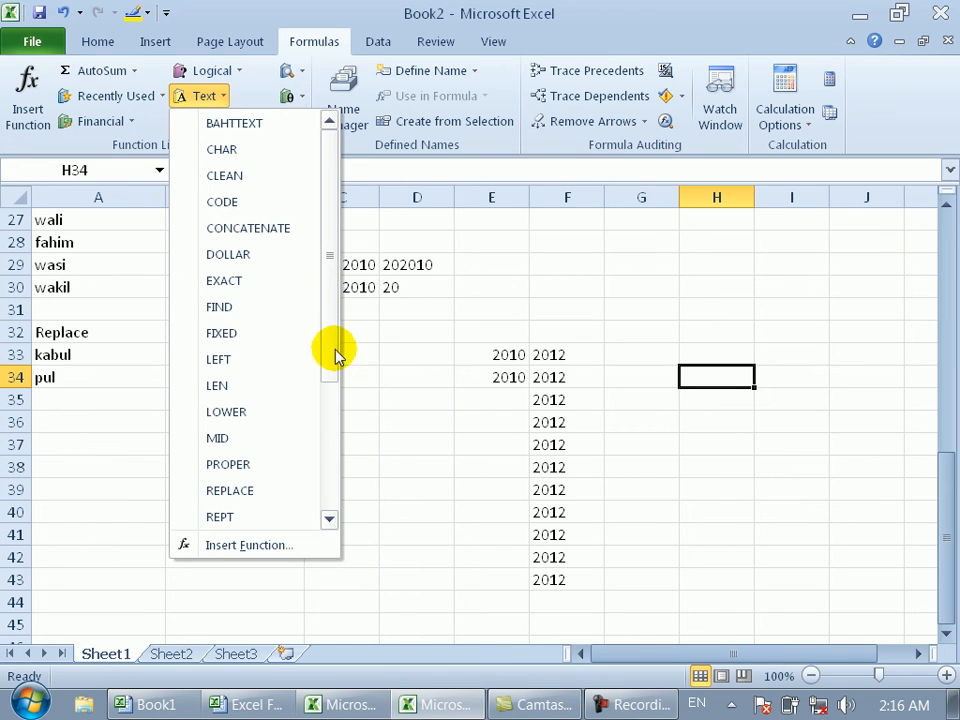
drag(332, 336, 343, 521)
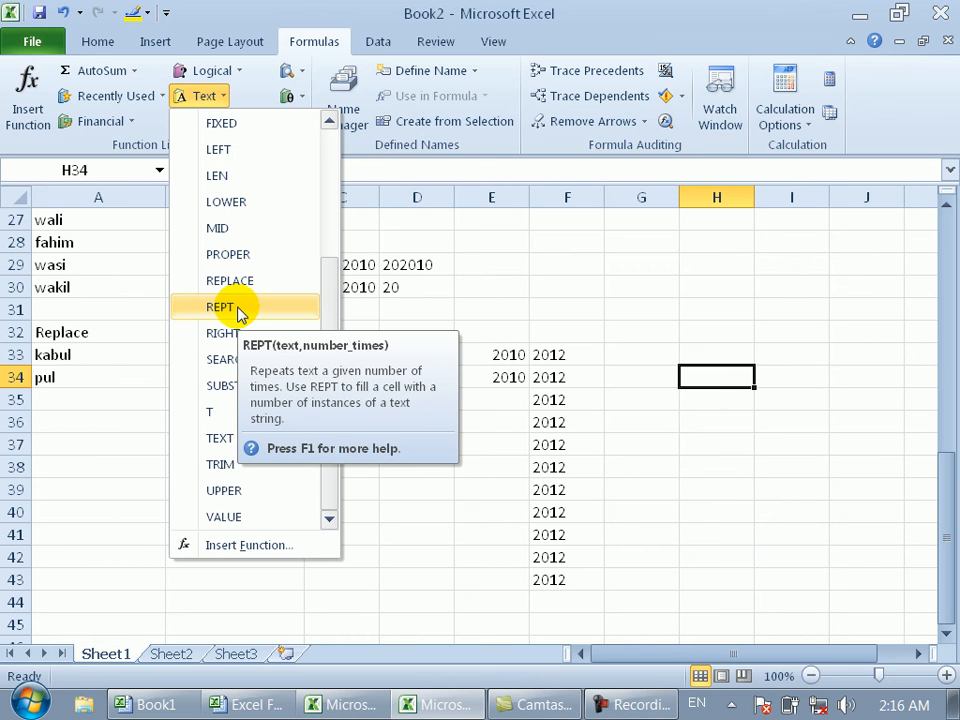
click(99, 394)
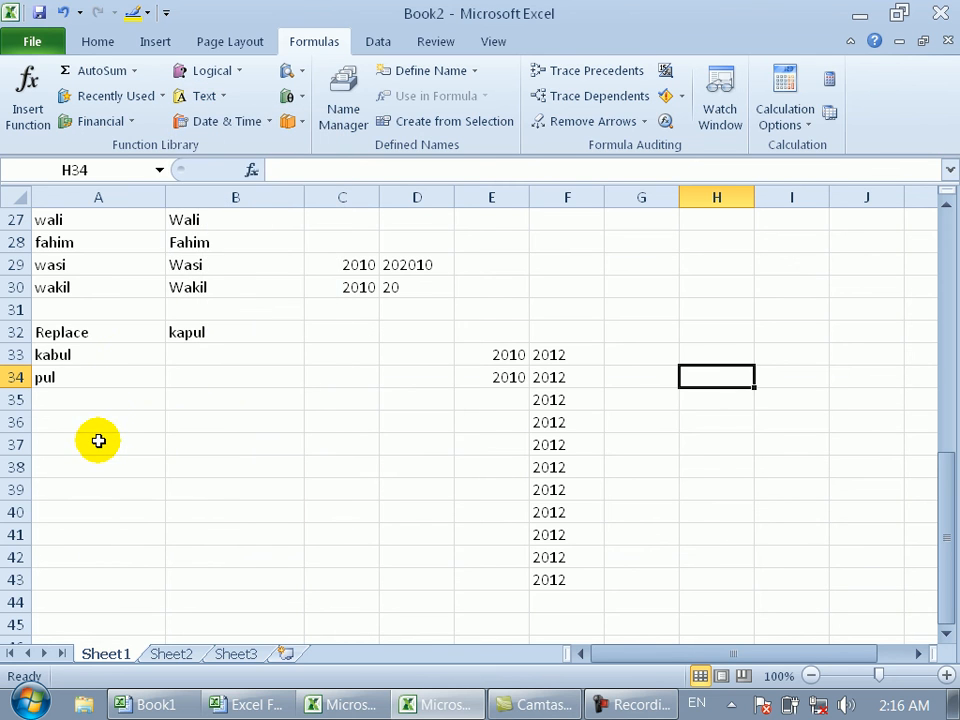
Enter the heading Repeate in A36 and a sample name followed by a space and a period in A37.
click(88, 431)
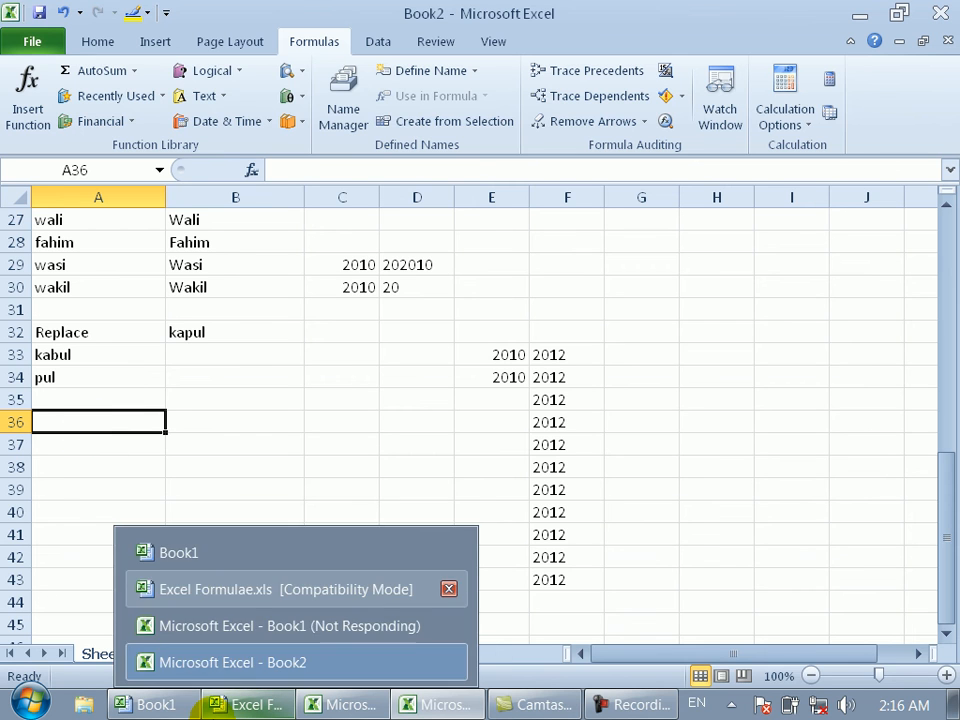
text(Repeate)
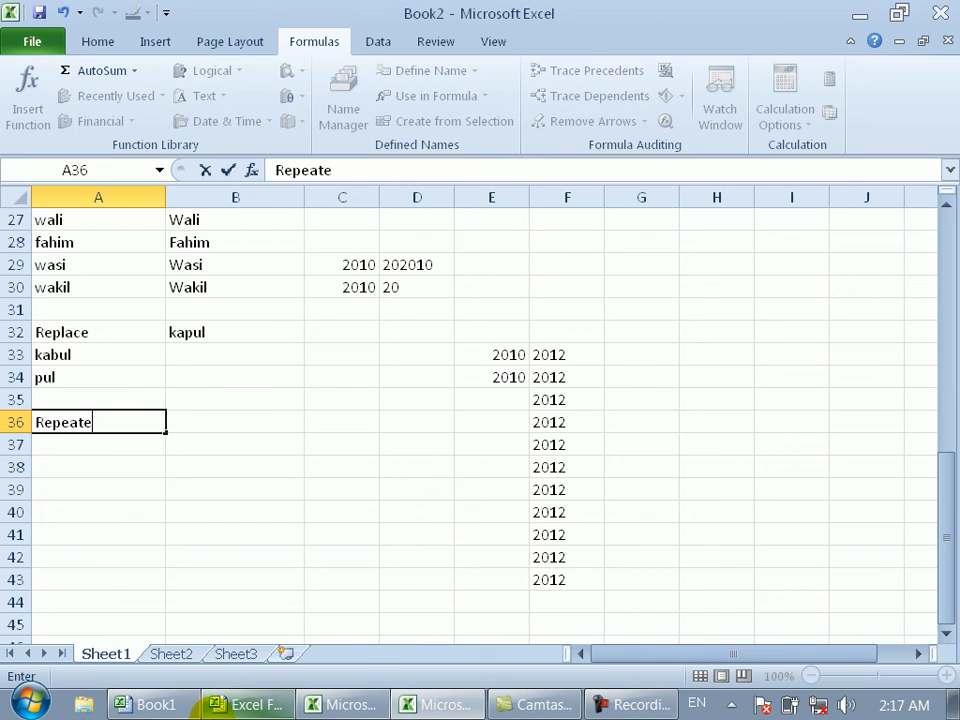
key(Return)
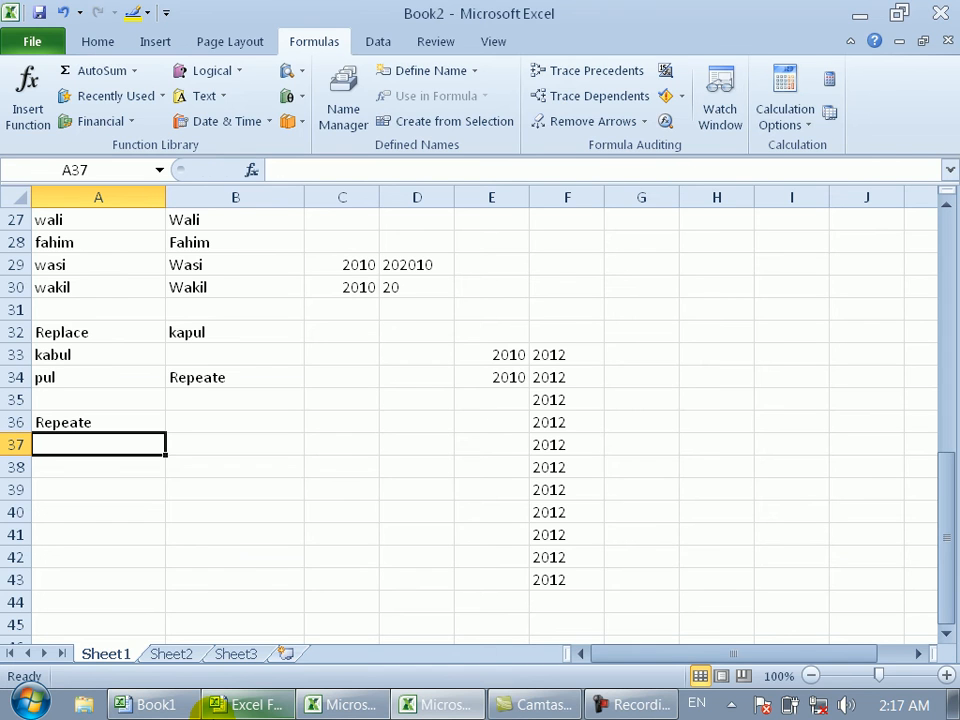
text(wali)
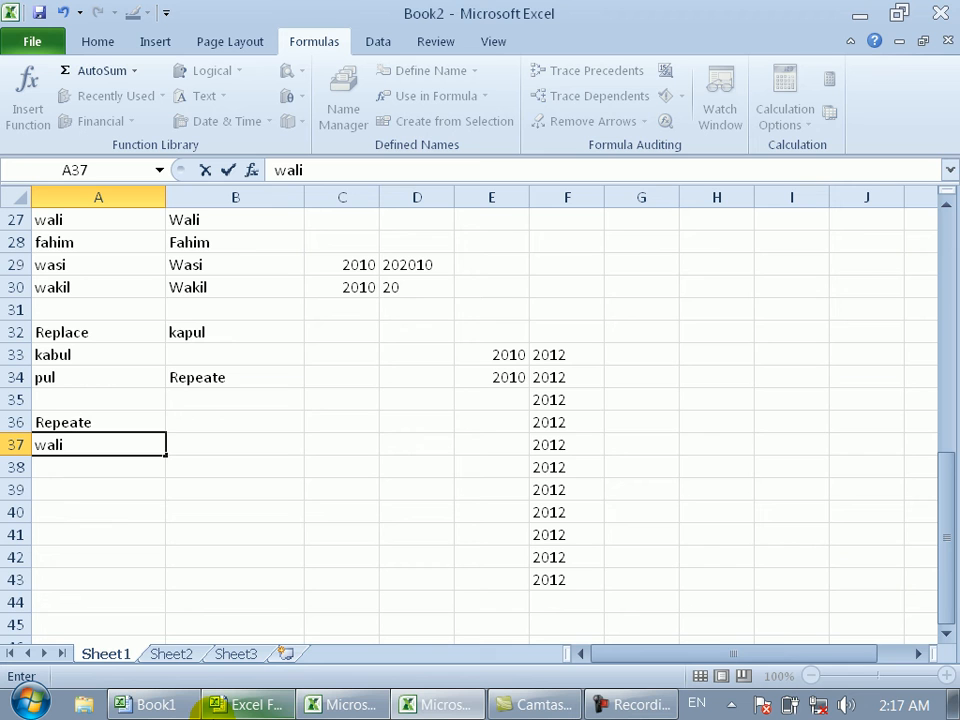
text( .)
Enter a REPT formula in B37 that repeats the text of A37 12 times.
click(210, 467)
click(210, 437)
text(=)
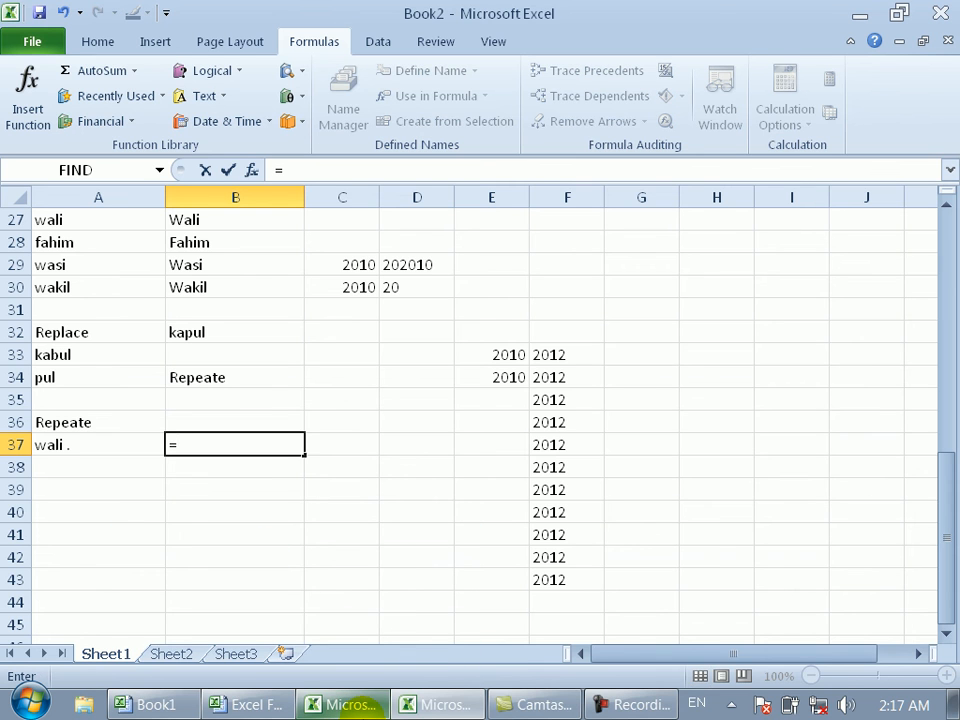
text(re)
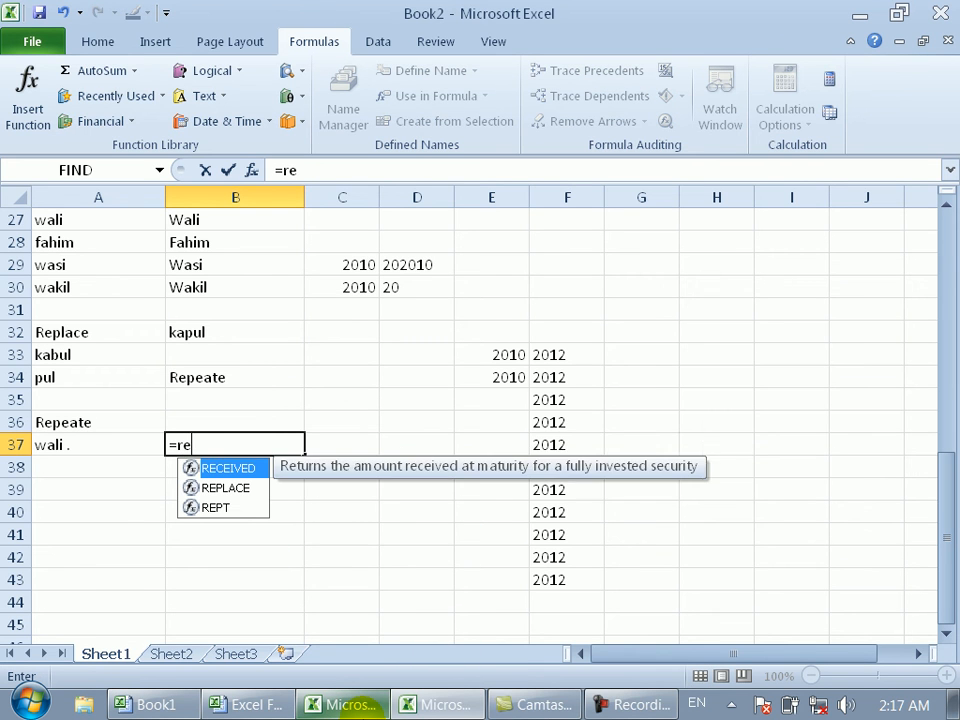
key(Down)
key(Down)
key(Tab)
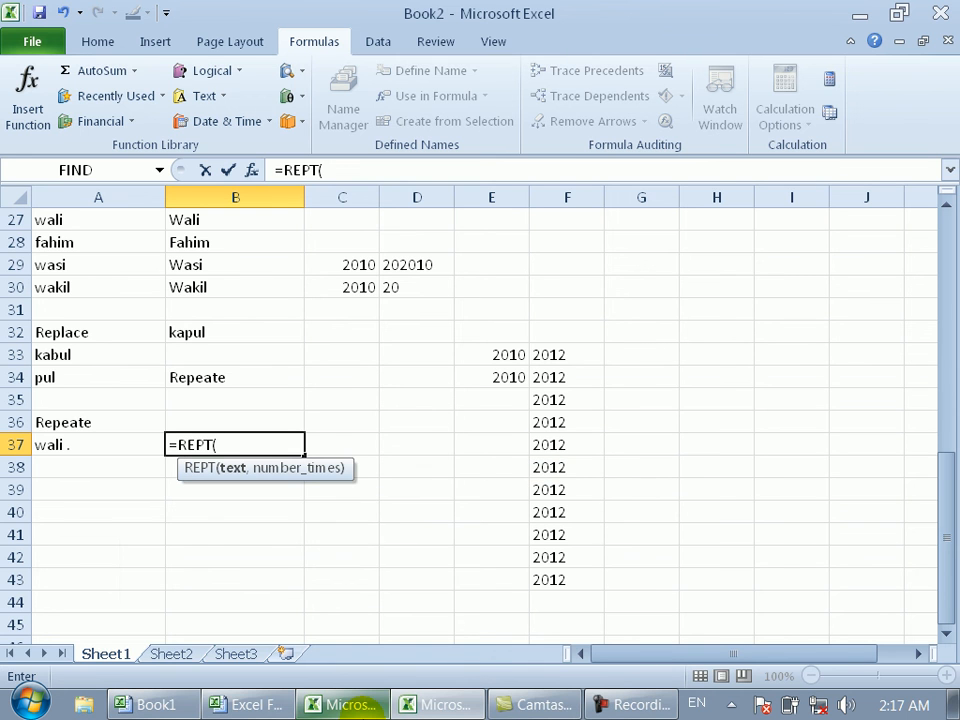
mouse_move(343, 703)
click(81, 444)
text(,12)
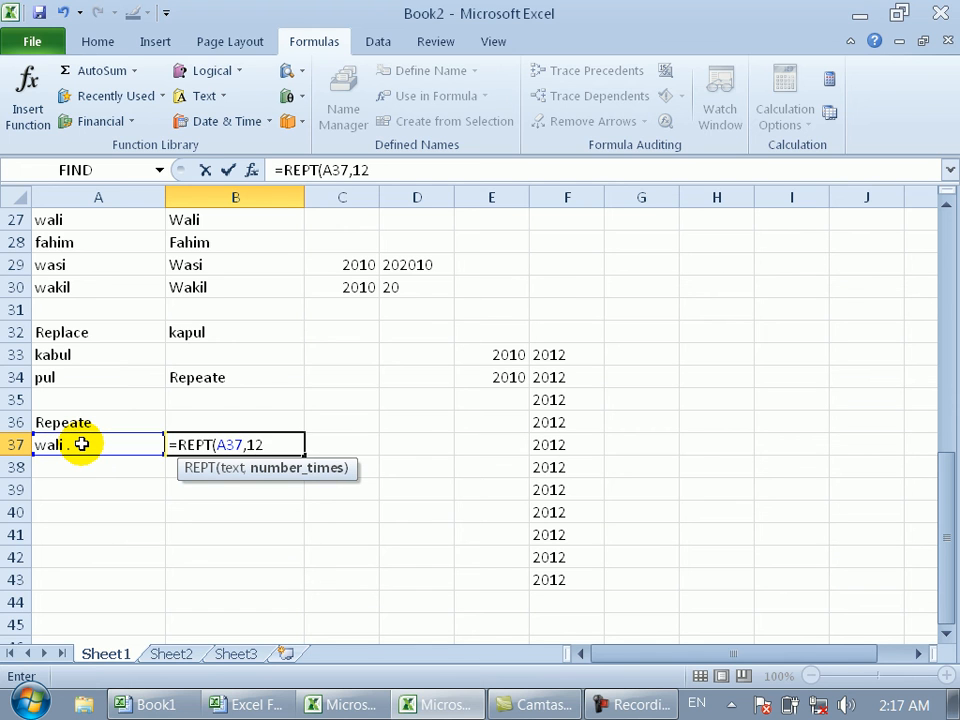
key(Return)
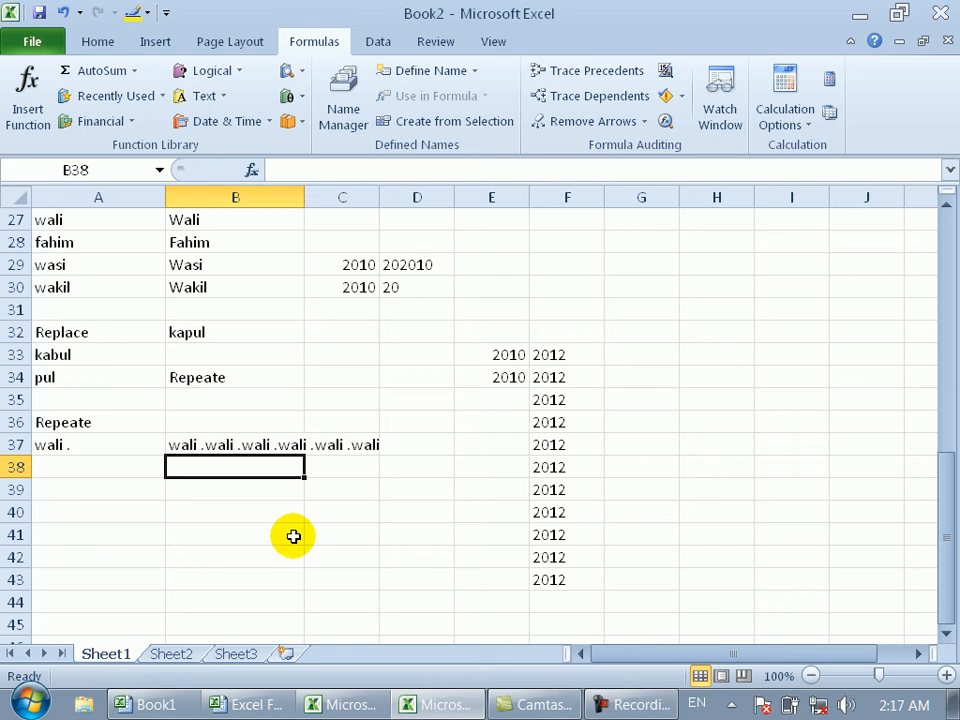
Enter # in A38 and a REPT formula in B38 that repeats "#" 30 times.
click(88, 453)
click(78, 473)
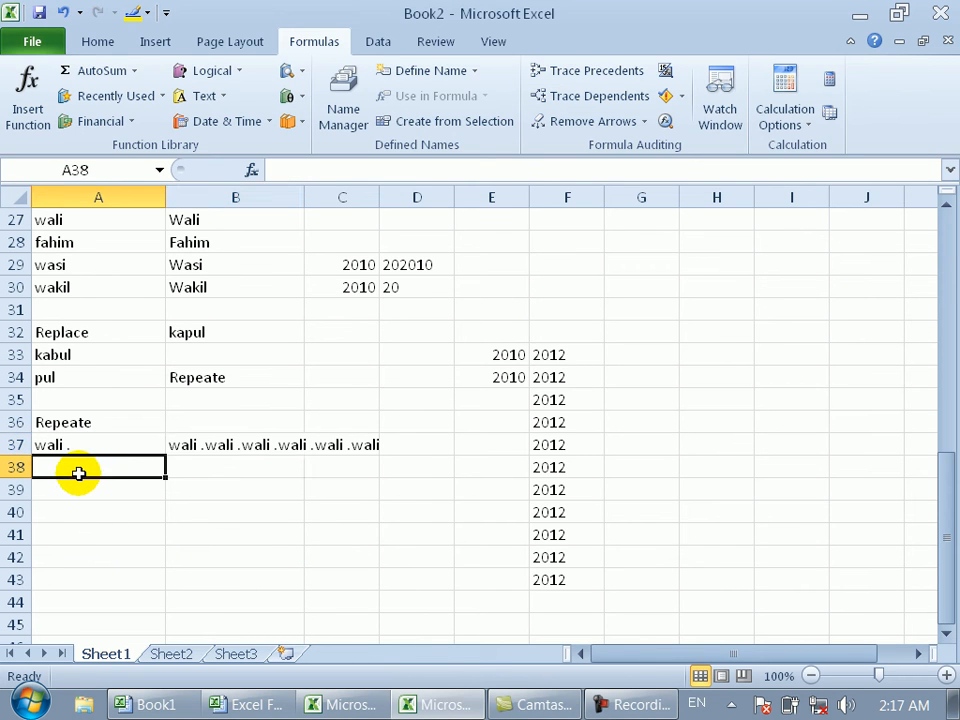
text(#)
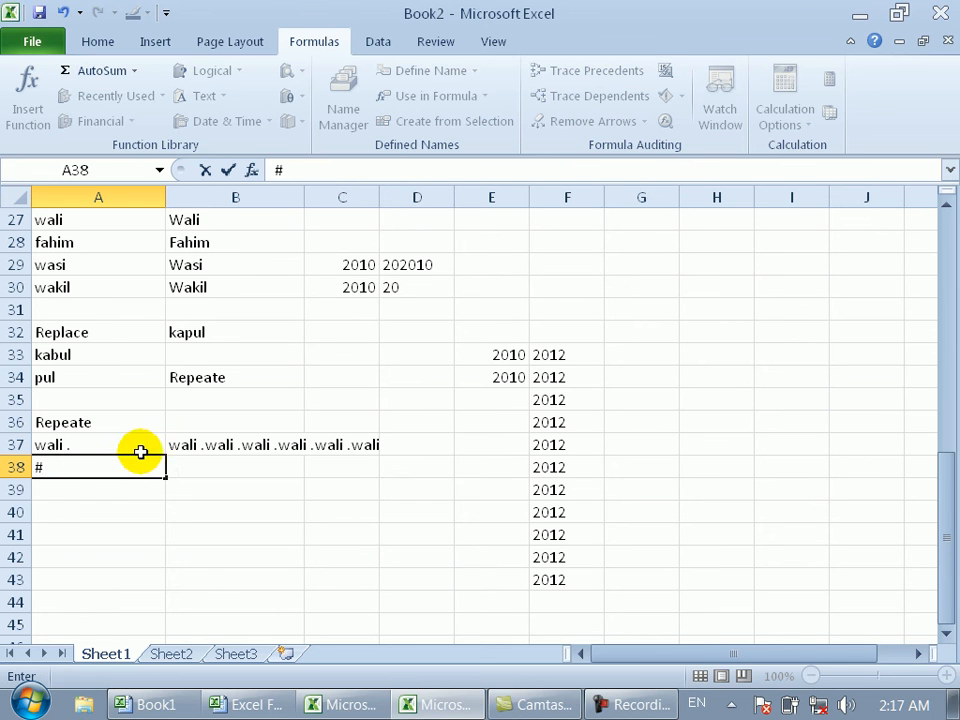
click(202, 470)
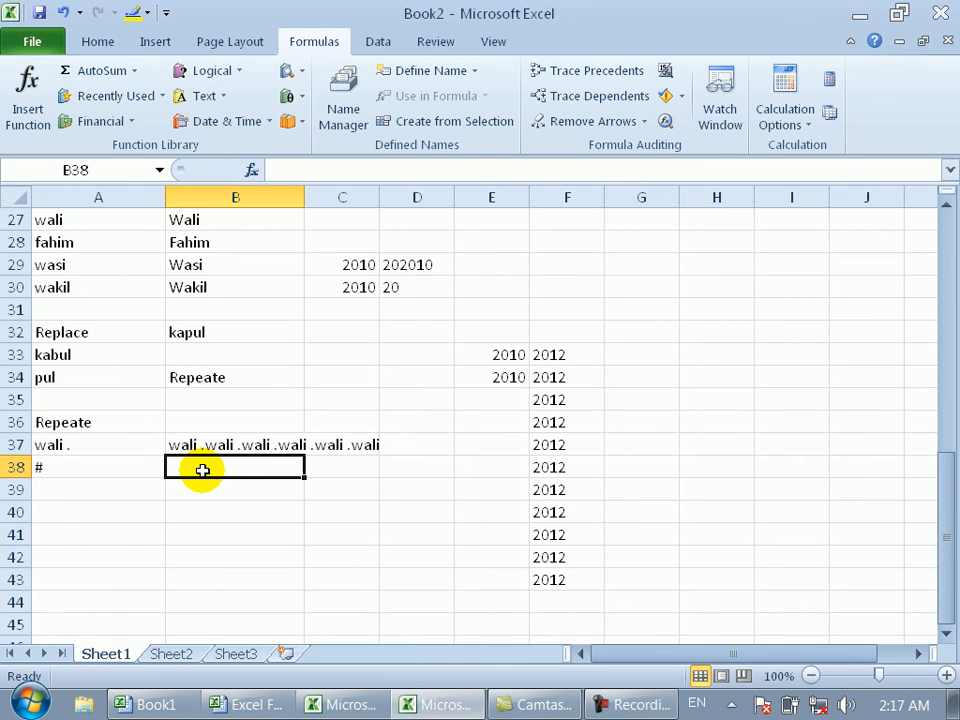
text(=re)
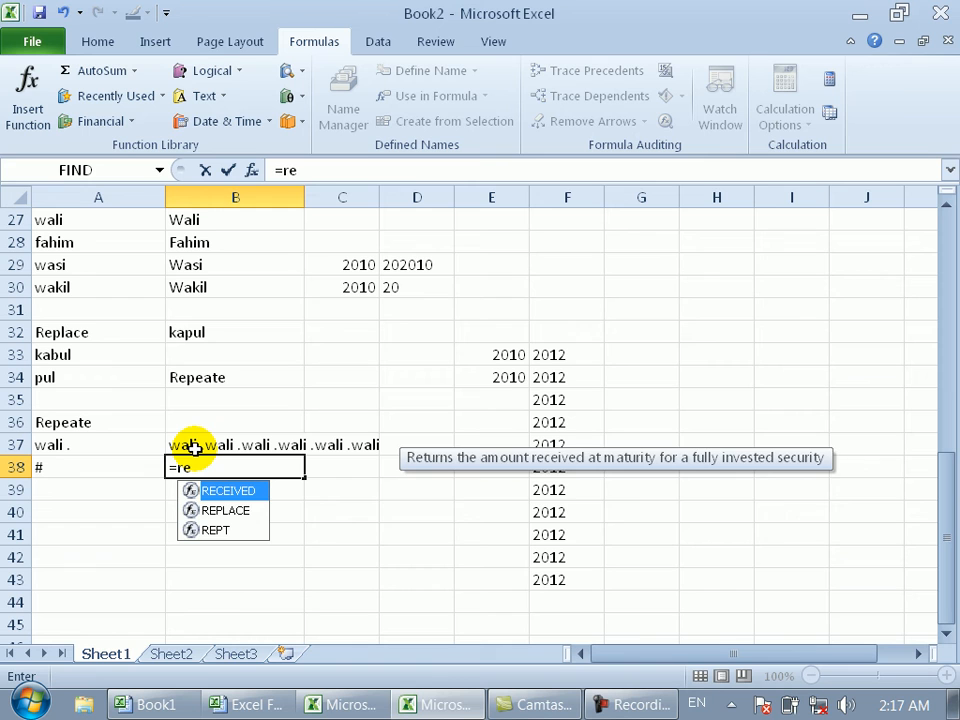
text(pt)
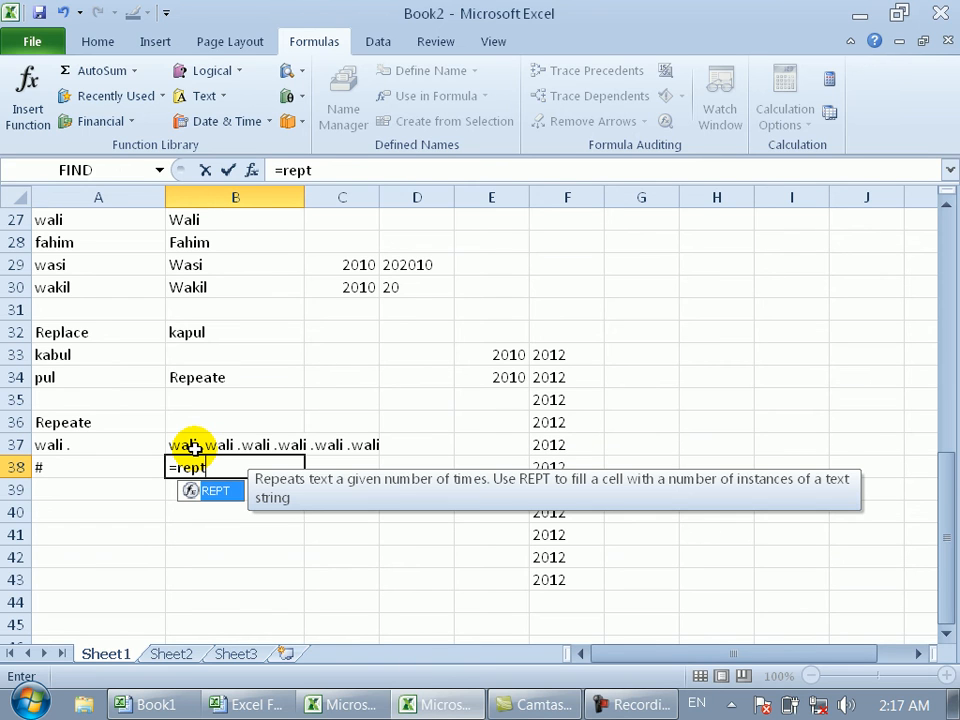
key(Tab)
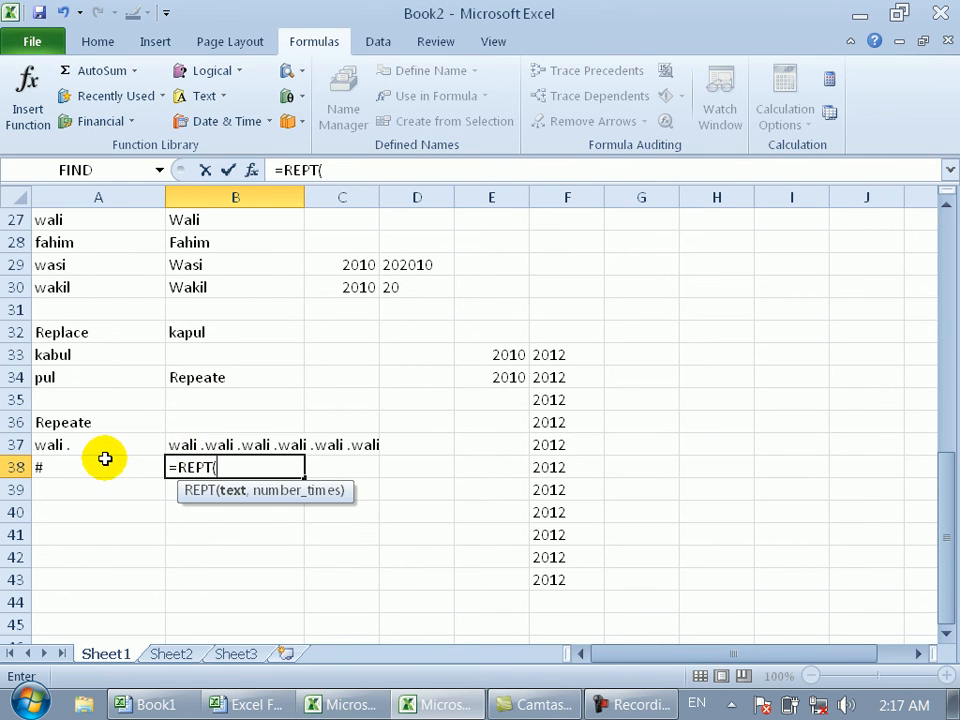
text("#",)
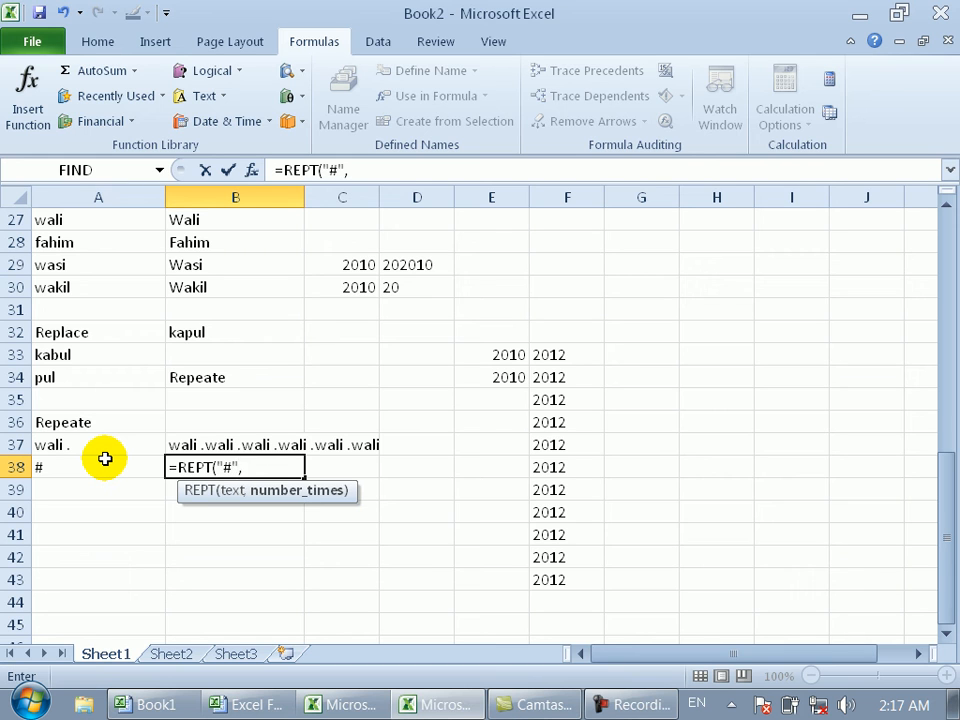
text(30)
key(Return)
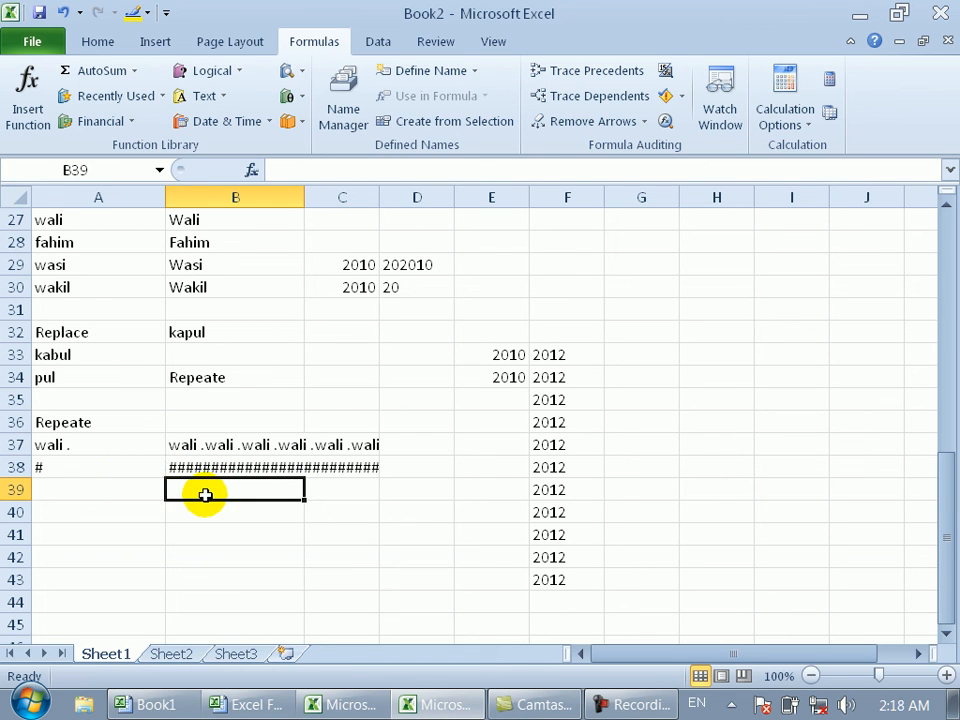
Enter a REPT formula in B39 that repeats an underscore 50 times.
text(=re)
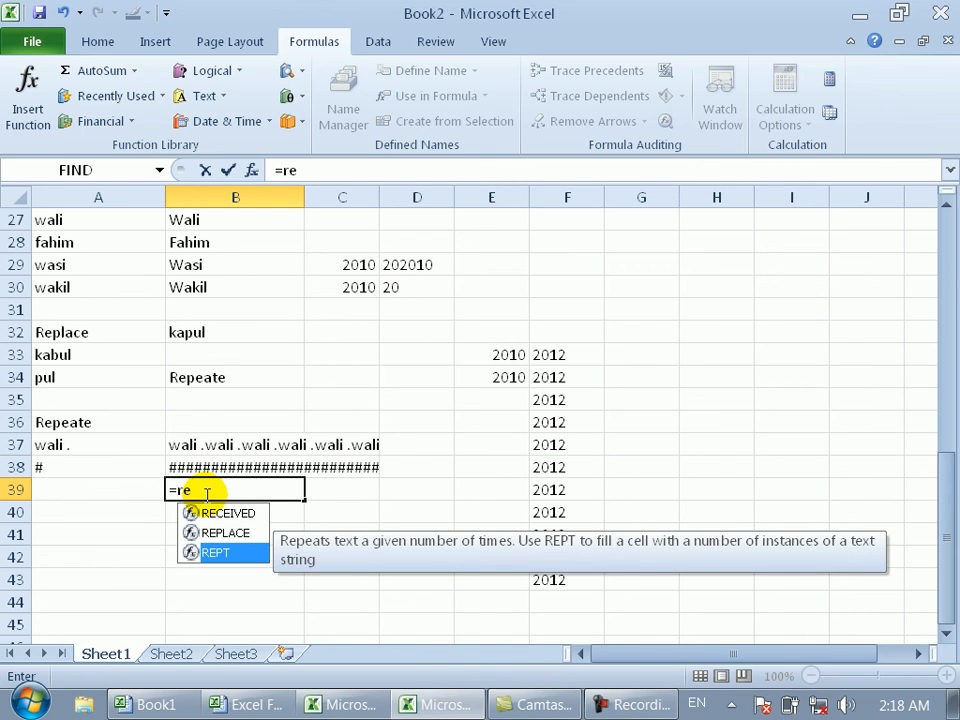
key(Tab)
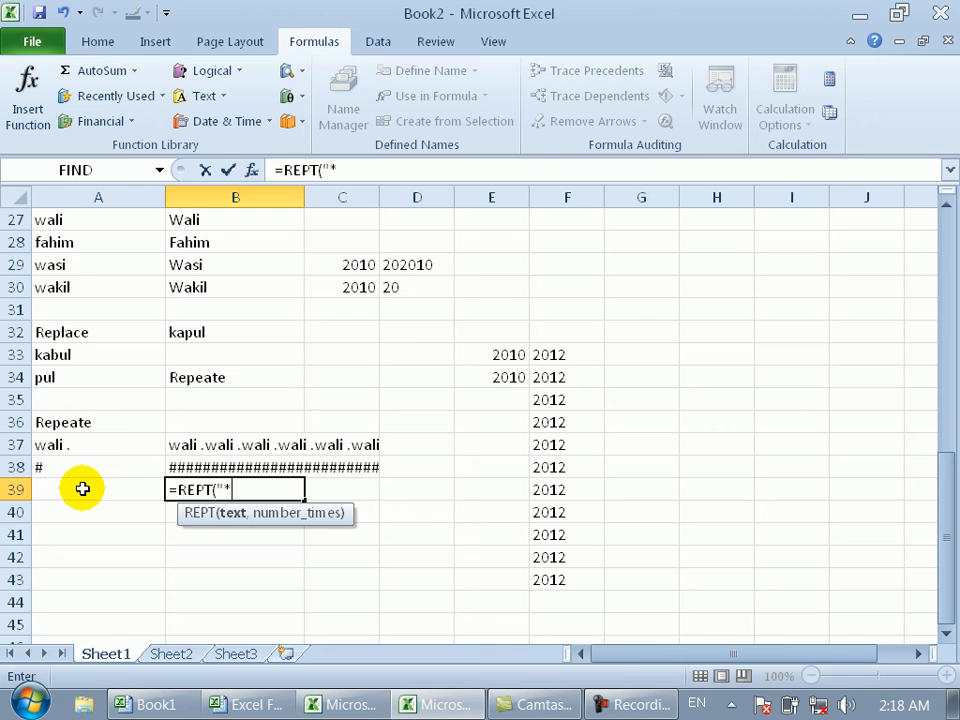
text(_",50)
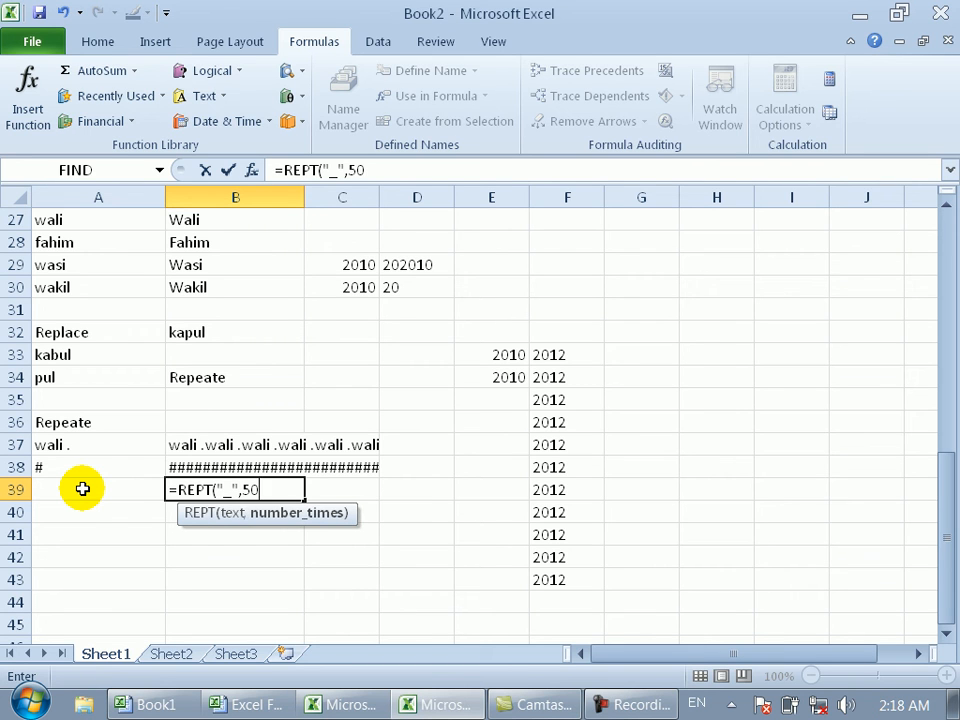
key(Return)
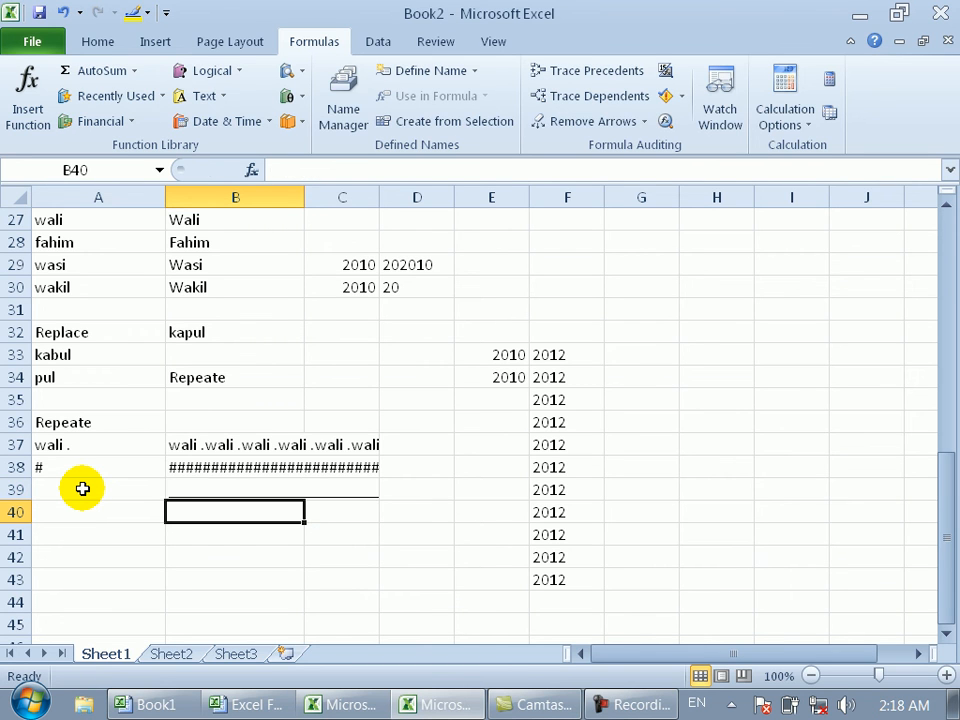
Widen column C until the repeated strings in rows 37 to 39 fit in full.
click(201, 490)
drag(379, 192, 624, 227)
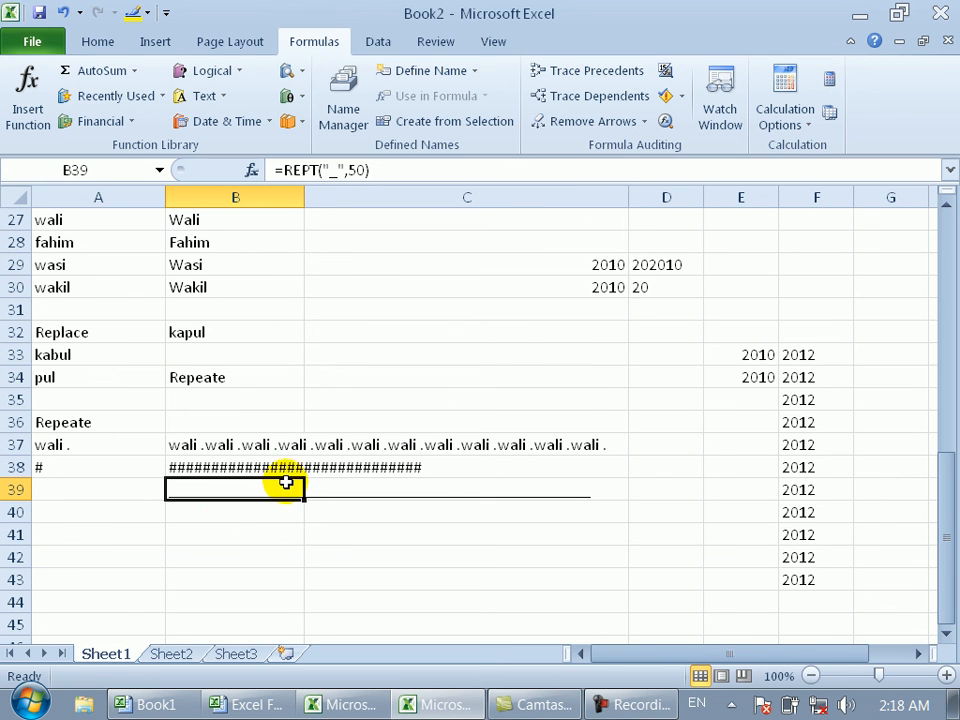
click(240, 467)
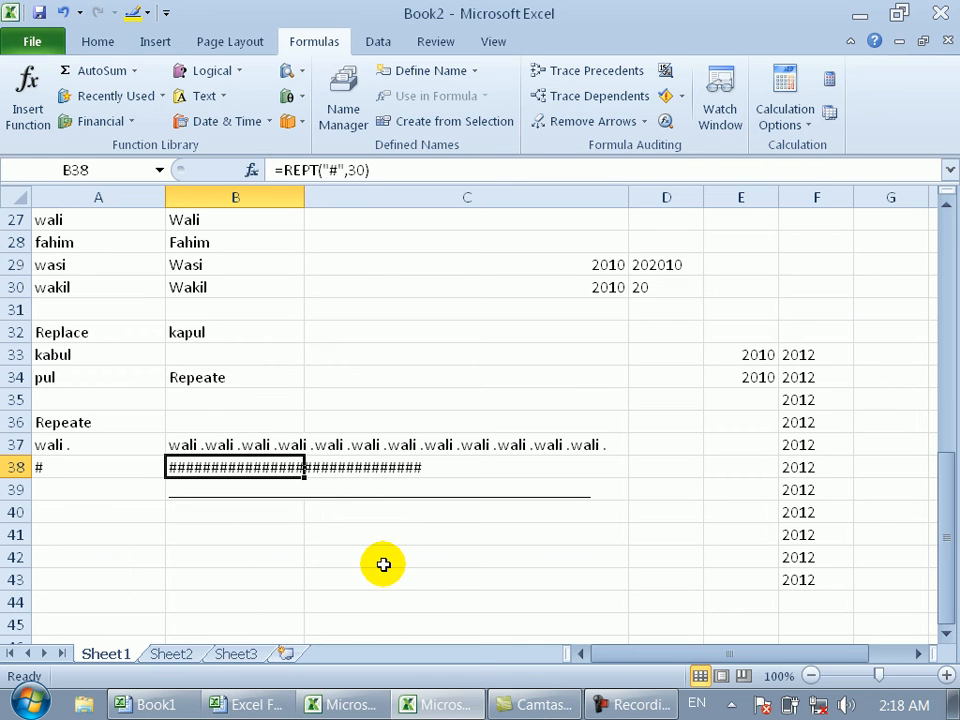
Enter the heading Right in A40 and the sample word Grammar in A41.
click(71, 511)
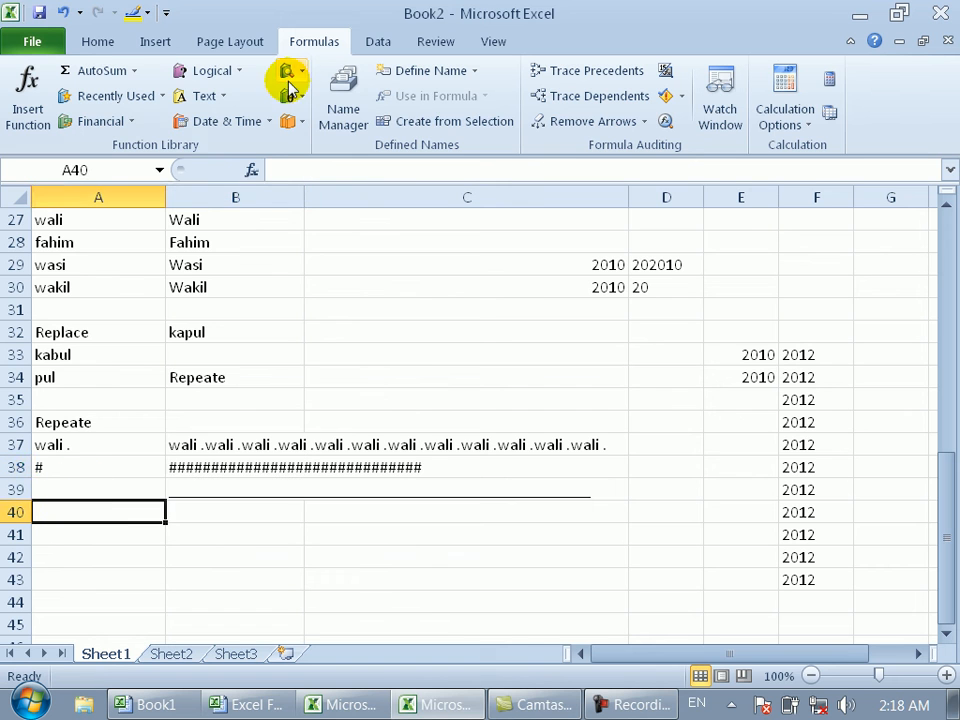
click(226, 96)
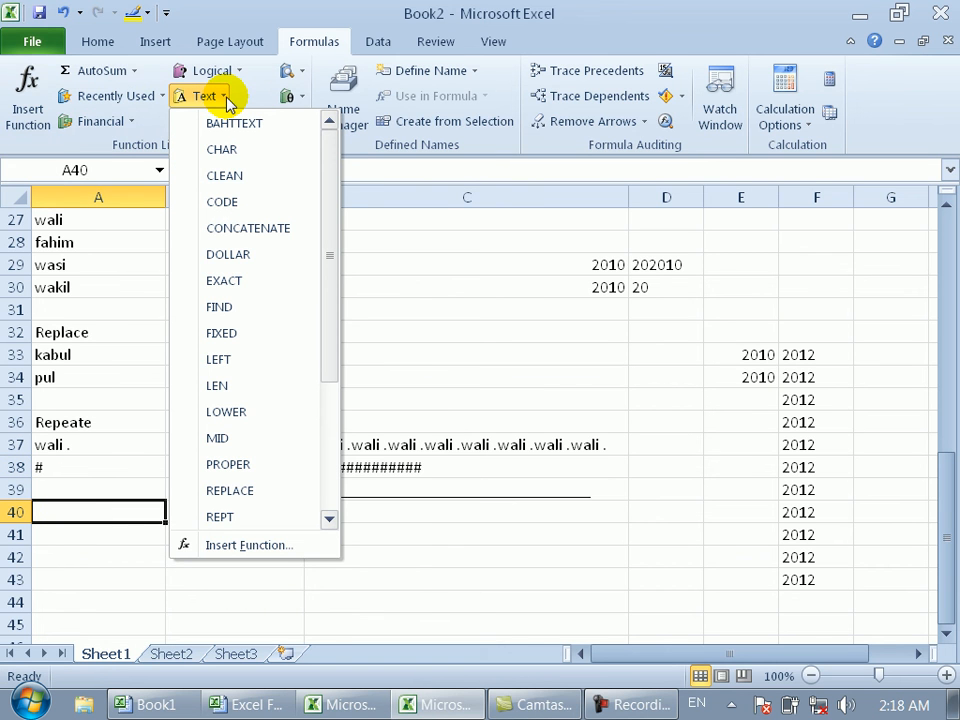
drag(328, 193, 342, 350)
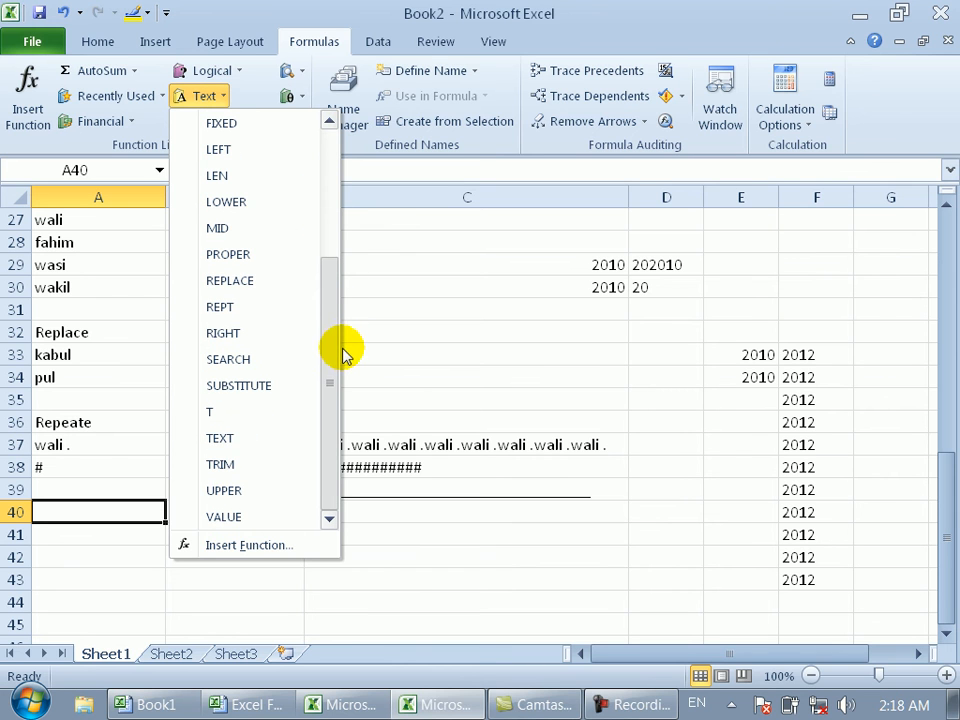
click(391, 320)
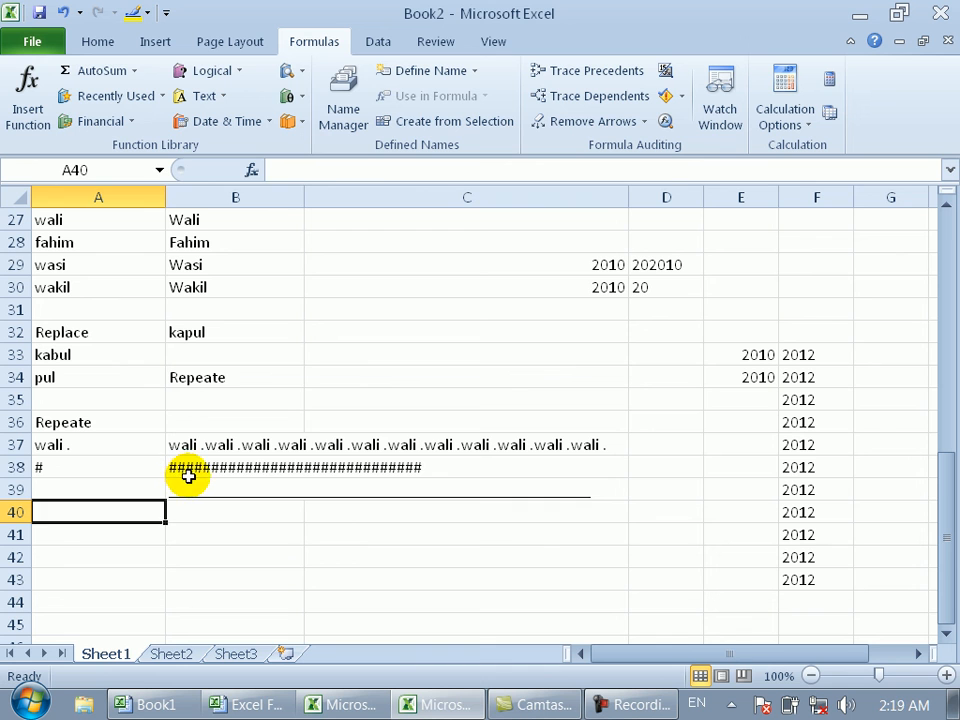
click(188, 472)
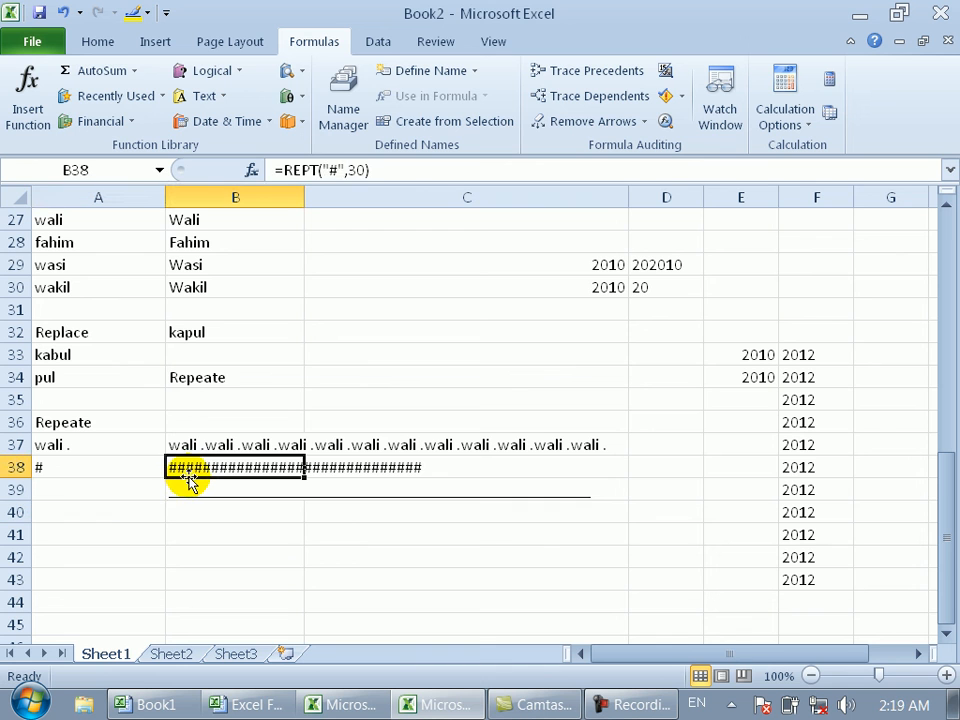
click(103, 509)
text(Right)
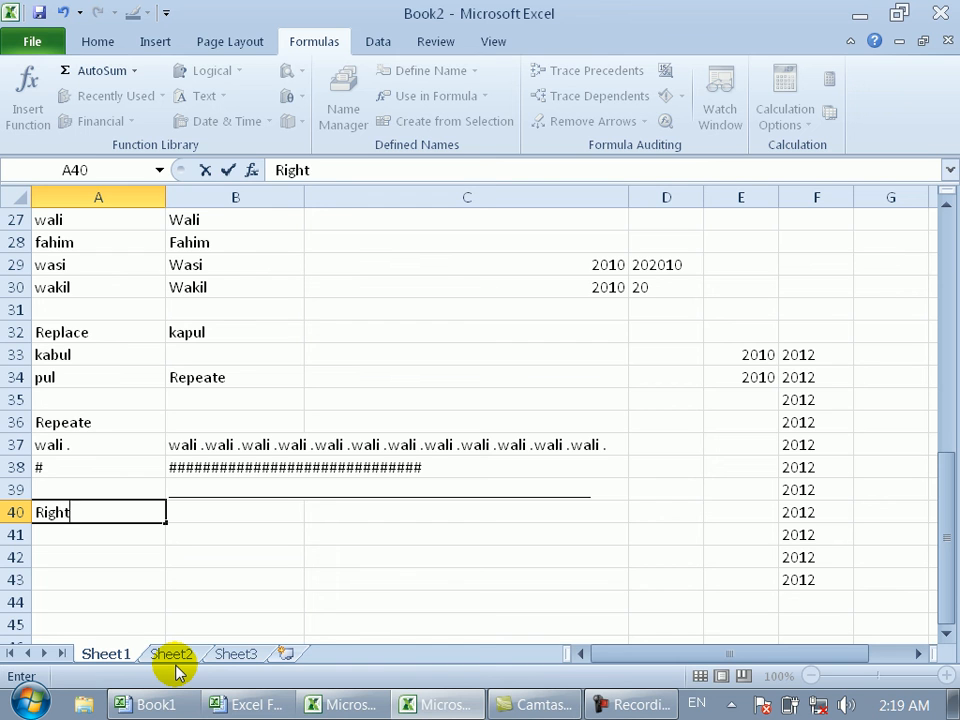
key(Return)
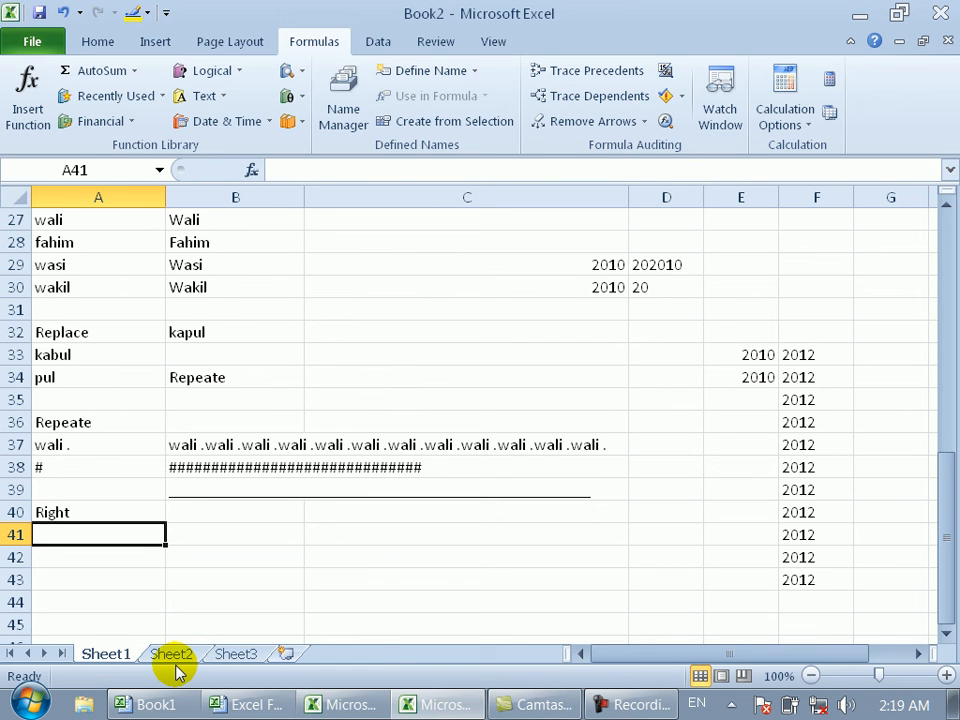
text(Grammar)
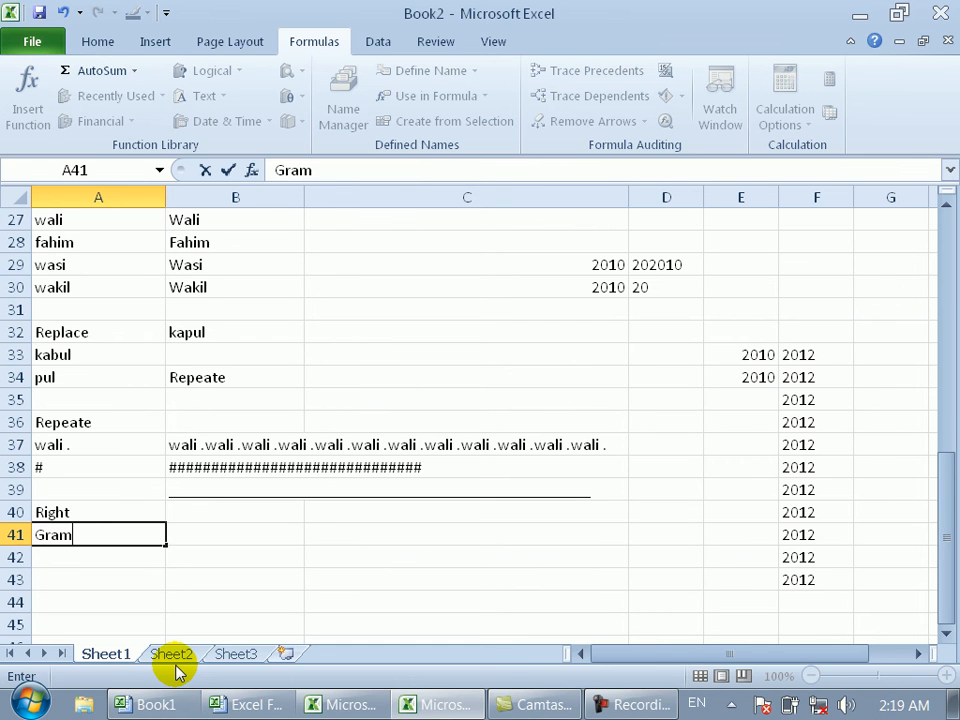
Enter a RIGHT formula in B41 that extracts the last 4 characters of A41.
key(Tab)
text(=re)
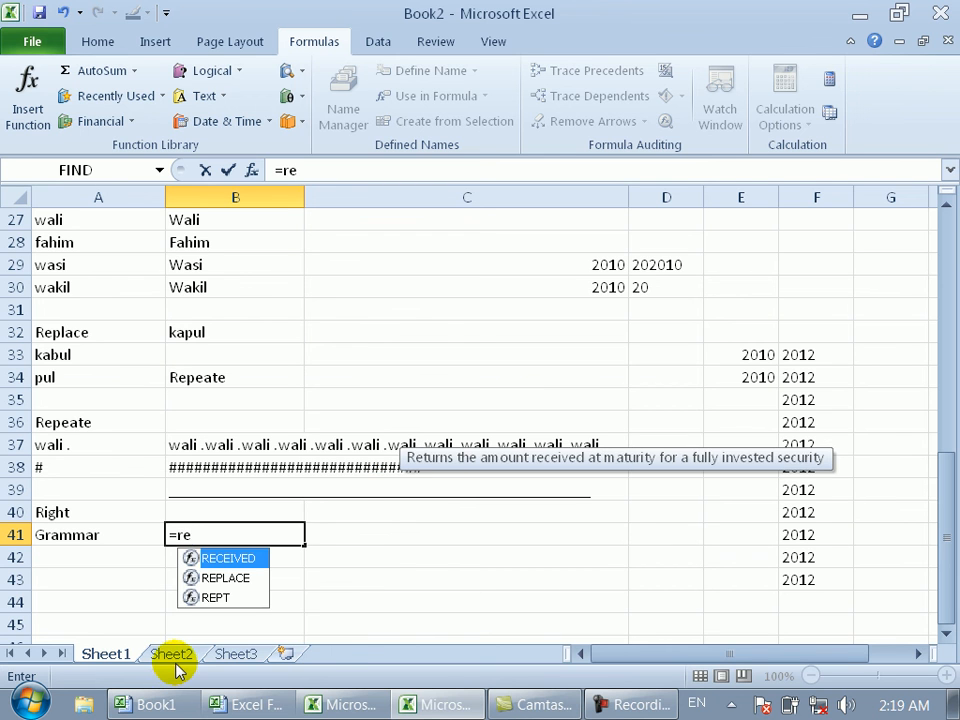
key(BackSpace)
text(i)
key(Tab)
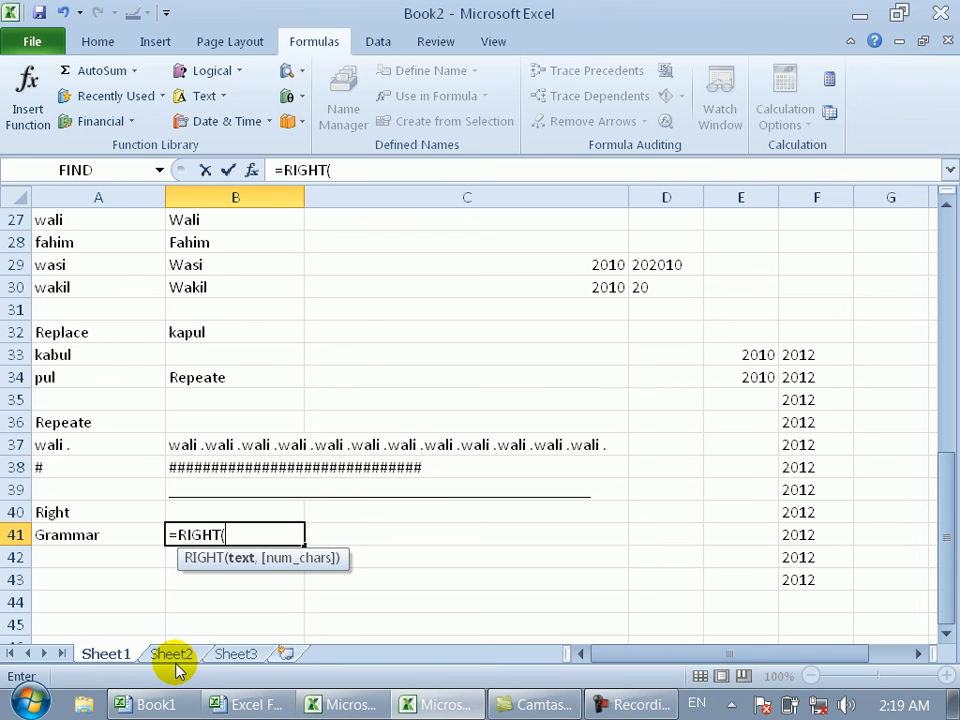
click(102, 535)
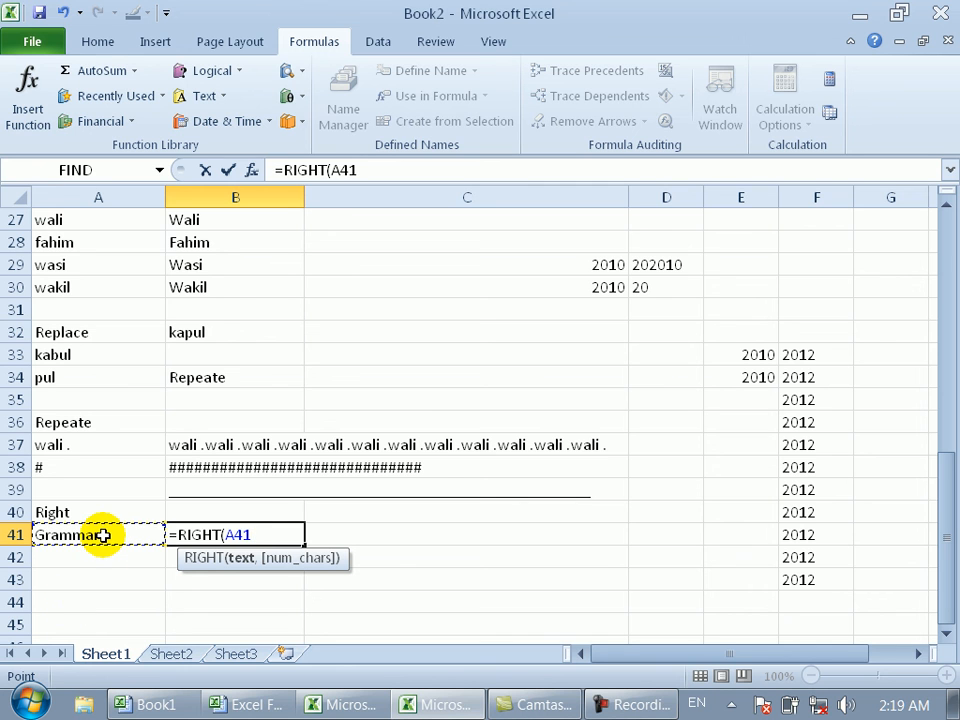
text(,4)
key(Return)
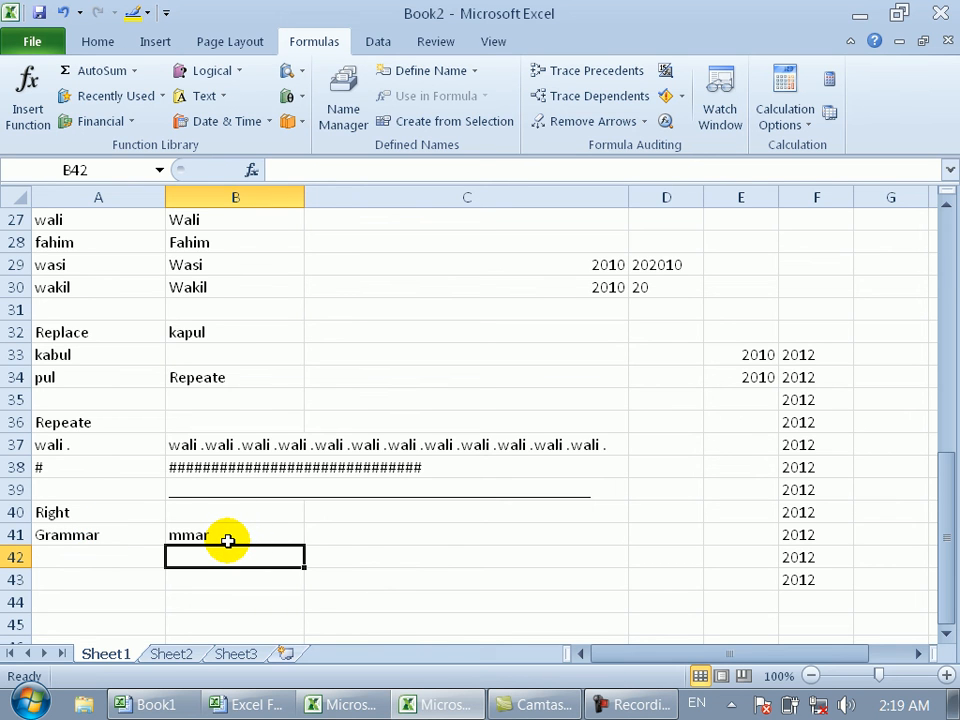
click(226, 535)
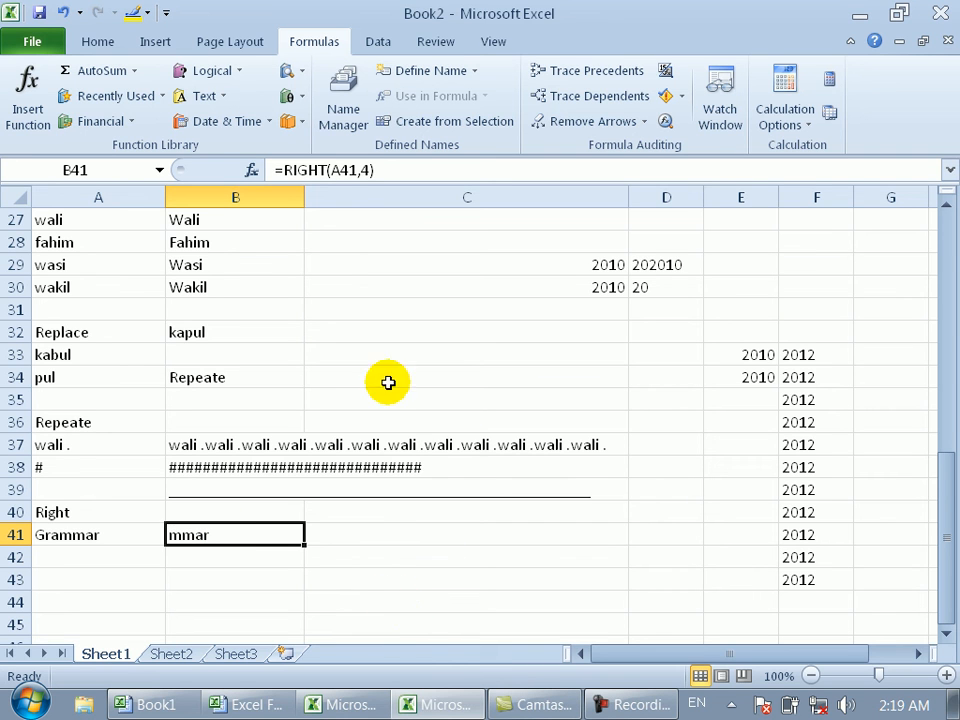
click(226, 95)
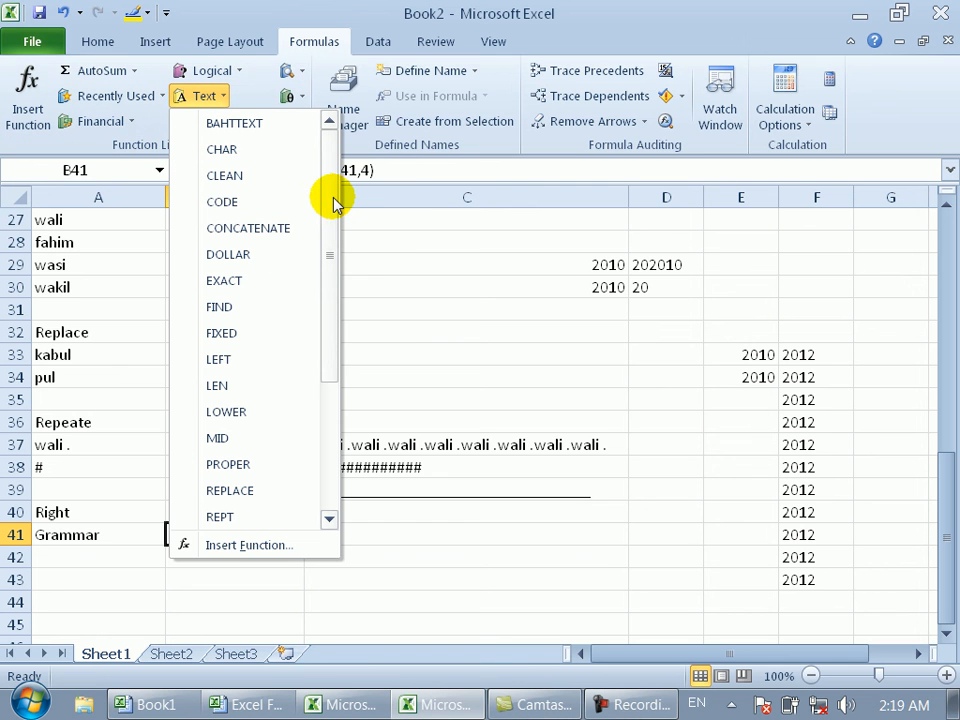
drag(335, 203, 338, 390)
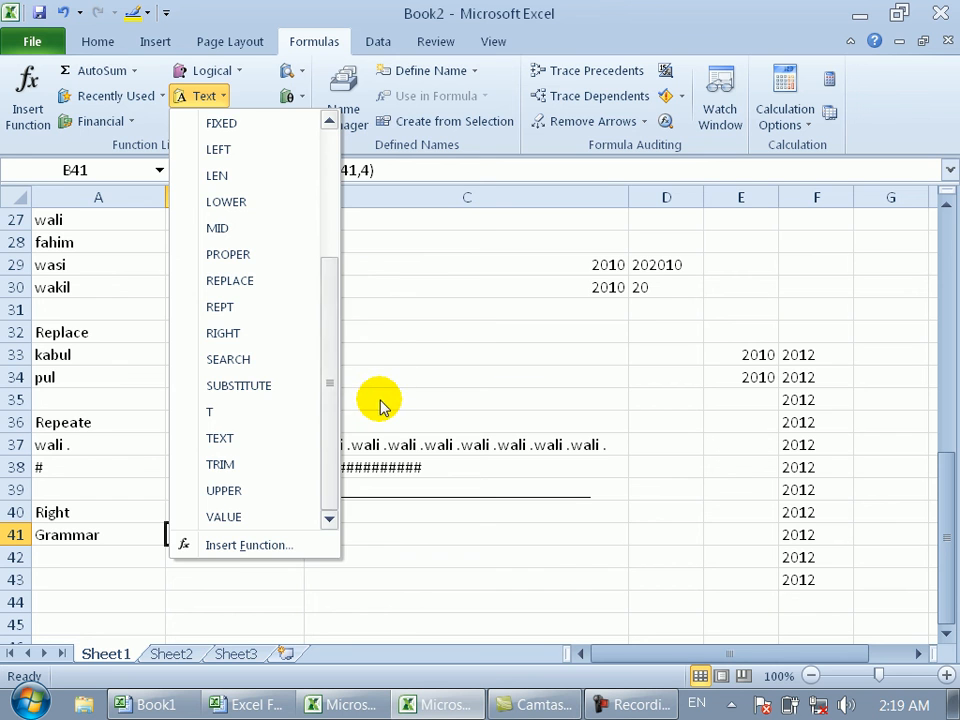
click(379, 401)
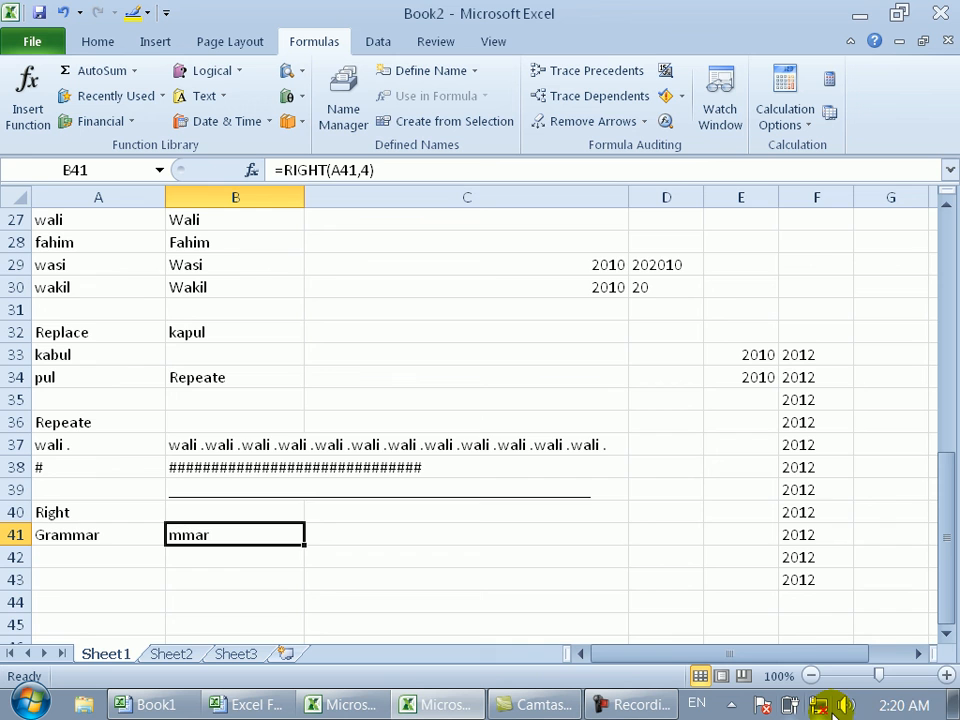
click(946, 676)
click(946, 676)
click(946, 676)
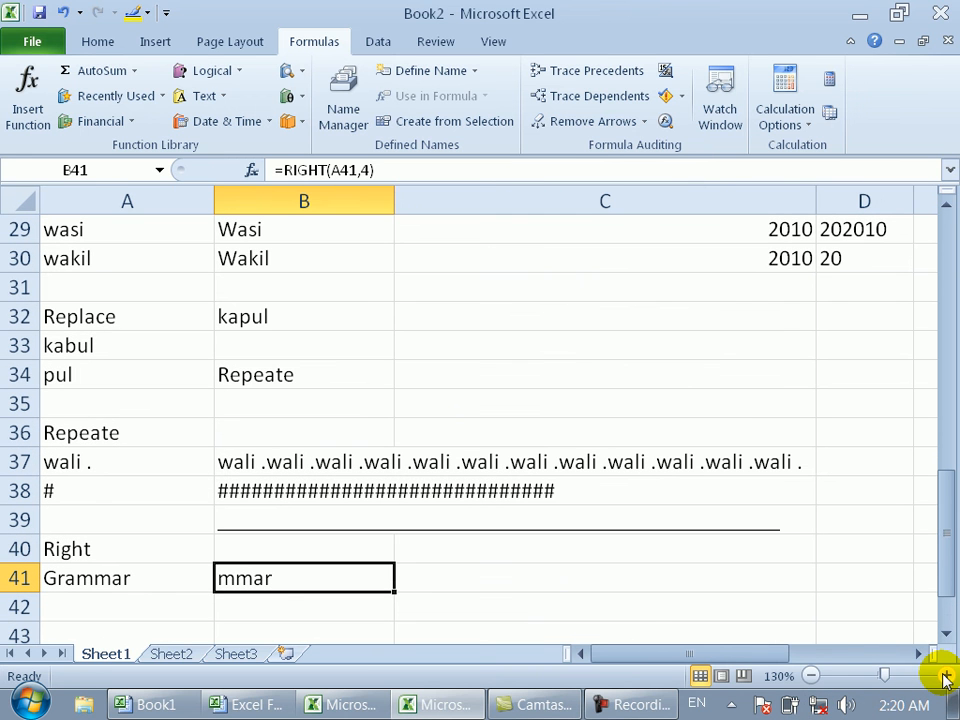
click(131, 600)
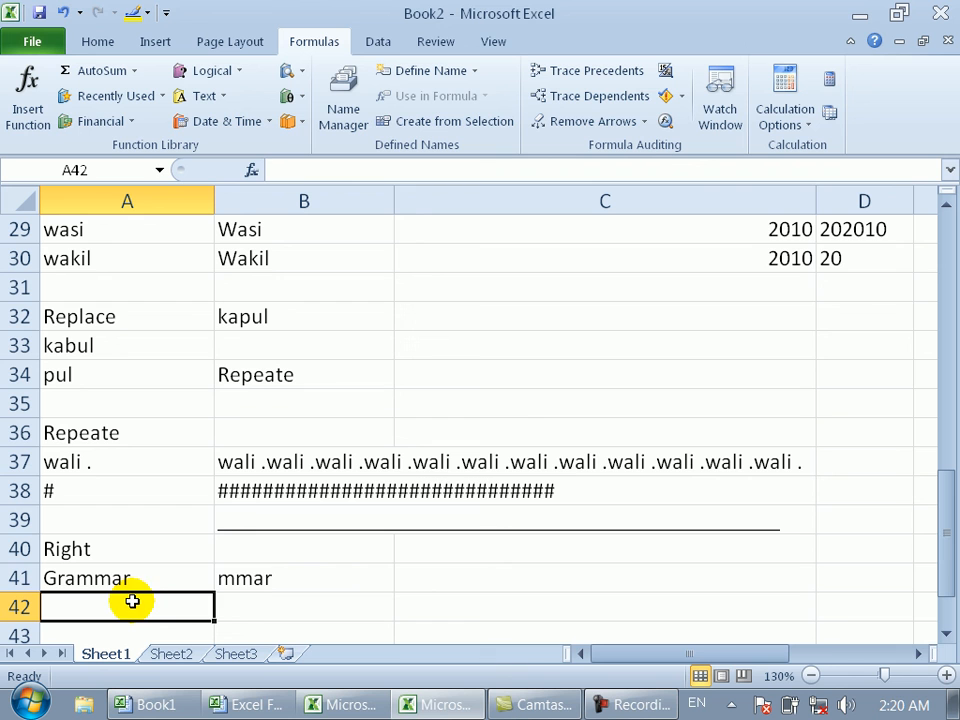
click(240, 575)
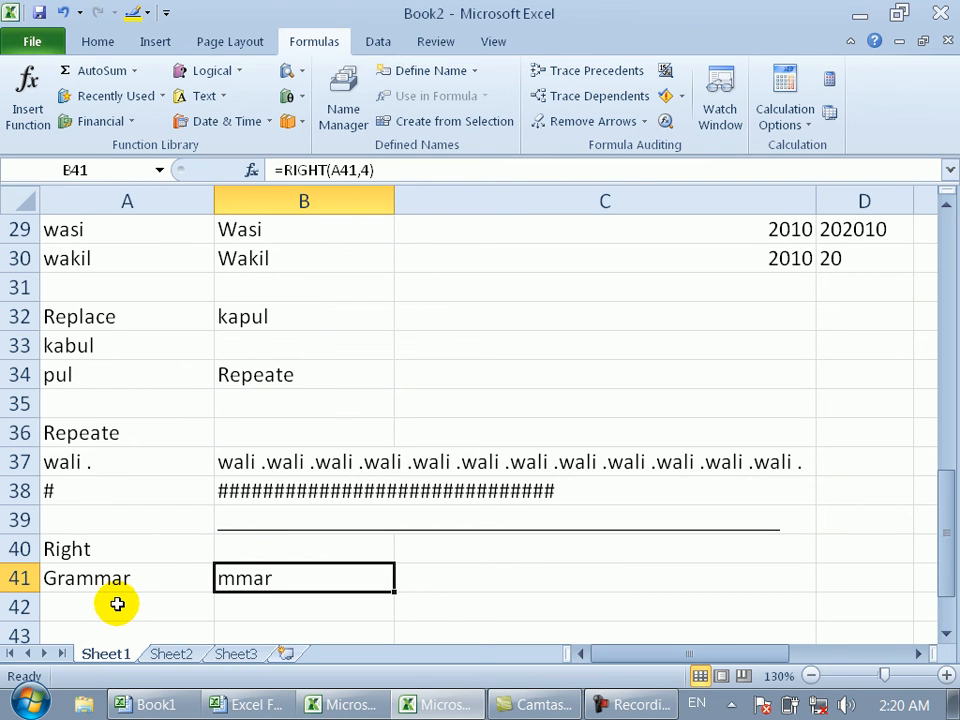
click(812, 677)
click(812, 677)
click(812, 677)
click(812, 677)
click(812, 677)
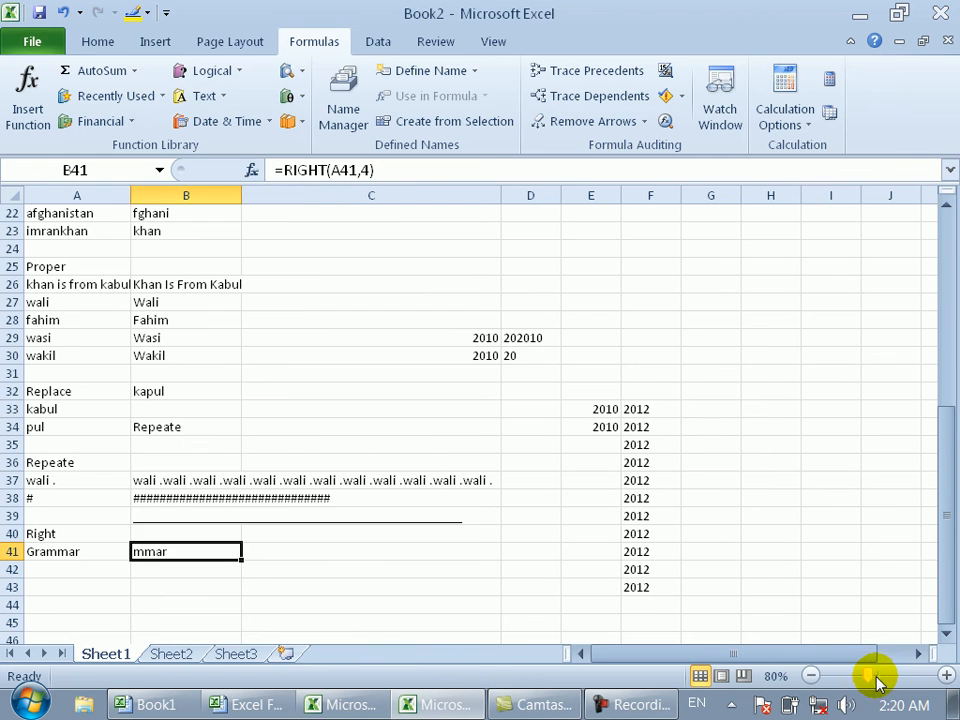
click(942, 678)
click(942, 678)
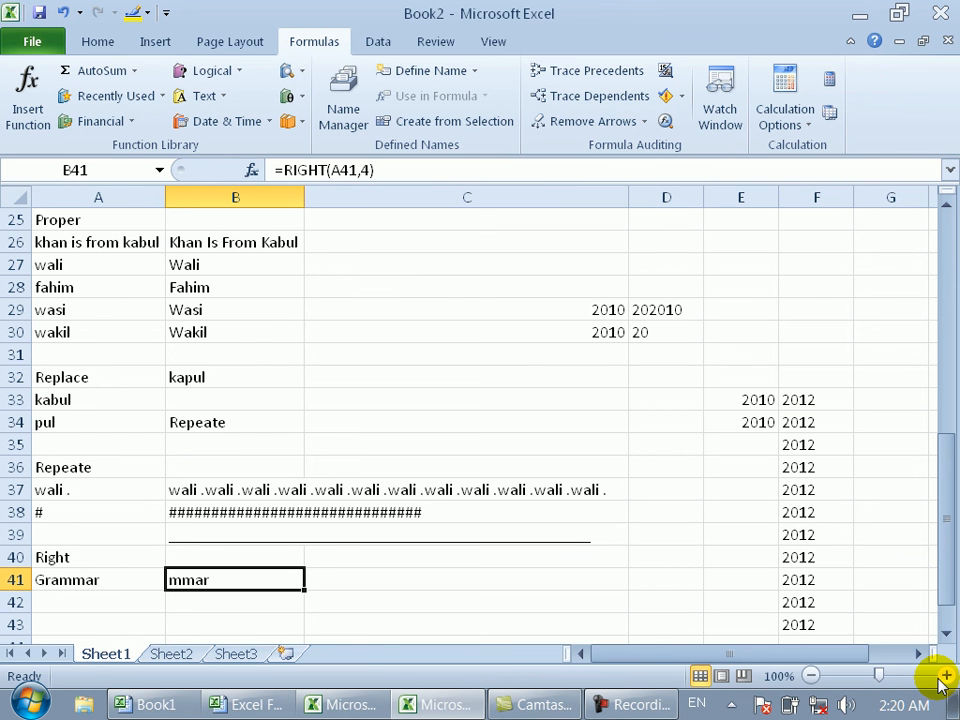
Try a SEARCH formula in A43 with A40 as the find text, "a" as the within text and start number 1, and clear the cell.
click(946, 633)
click(946, 633)
scroll(946, 633, down, 3)
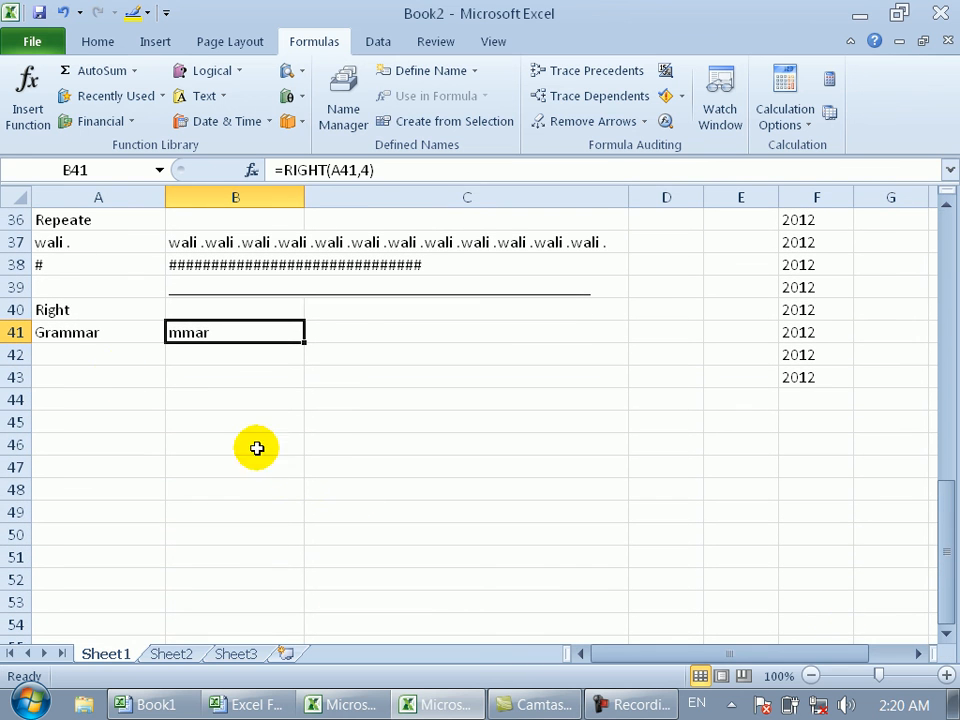
click(90, 377)
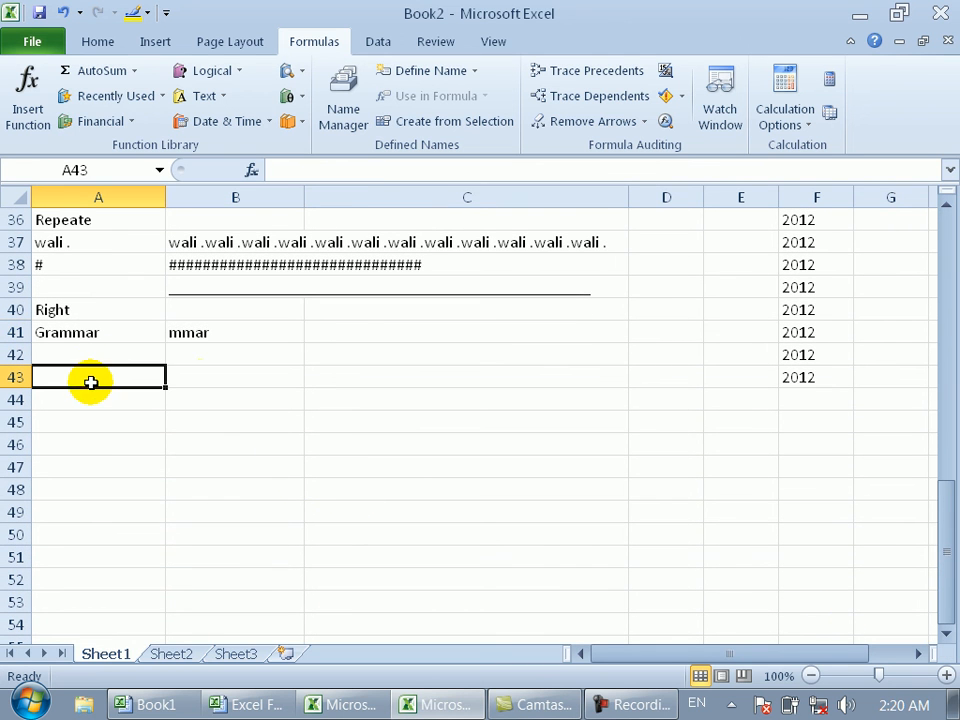
click(222, 98)
drag(330, 220, 336, 377)
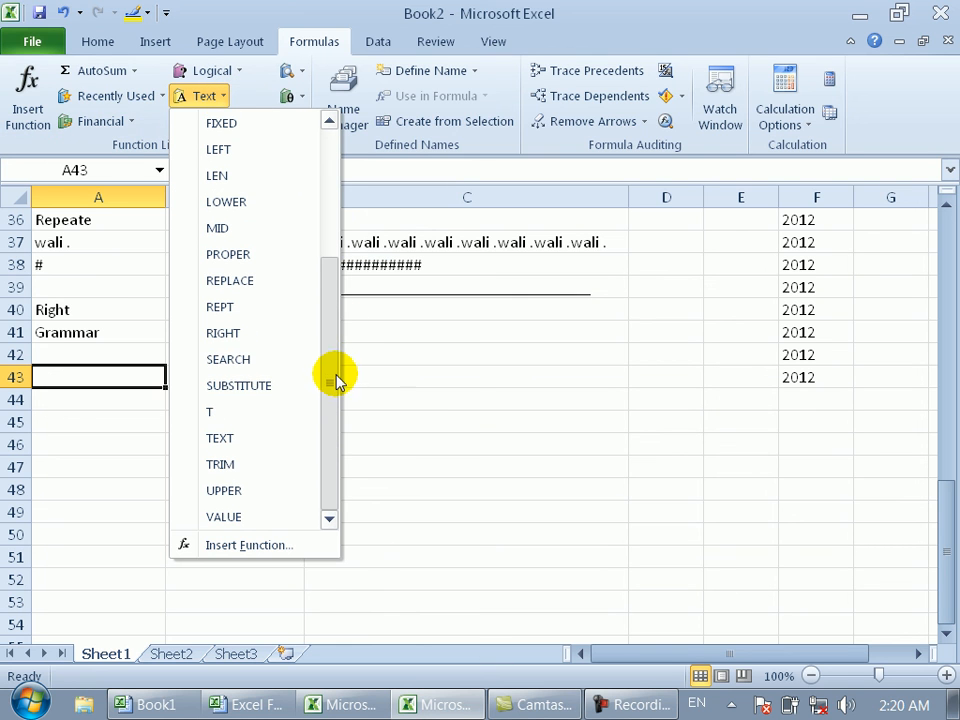
click(229, 360)
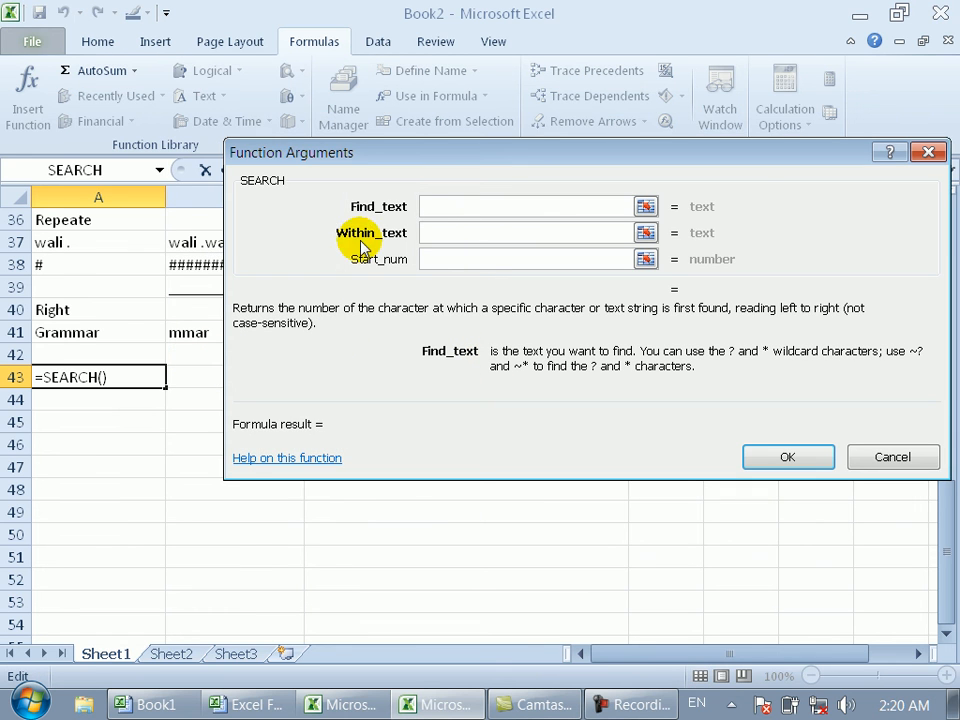
click(95, 318)
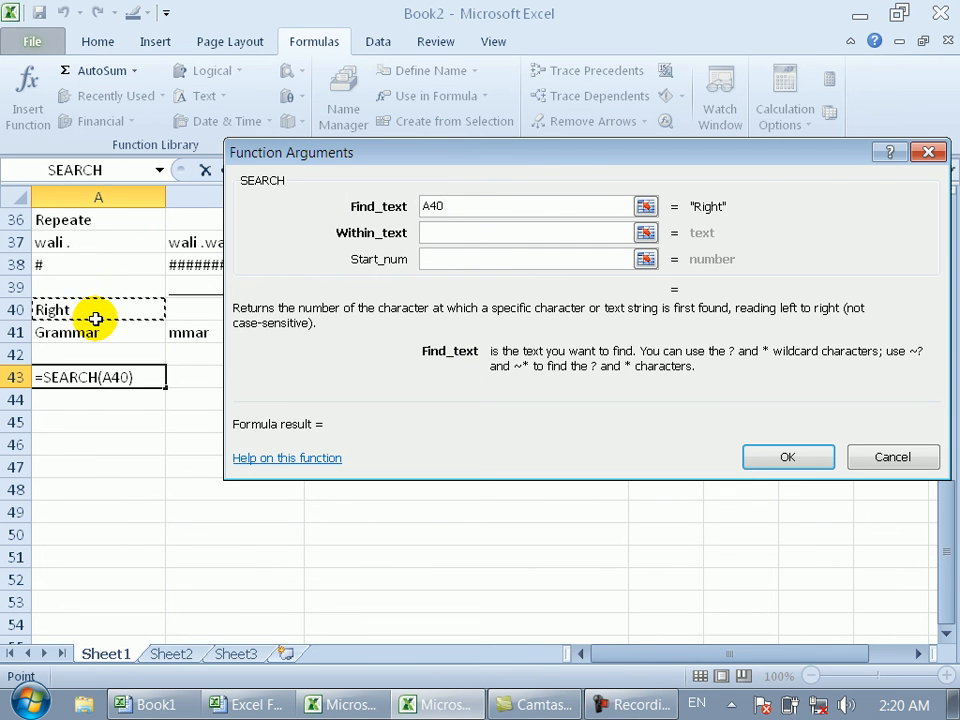
click(495, 240)
text(a)
click(467, 265)
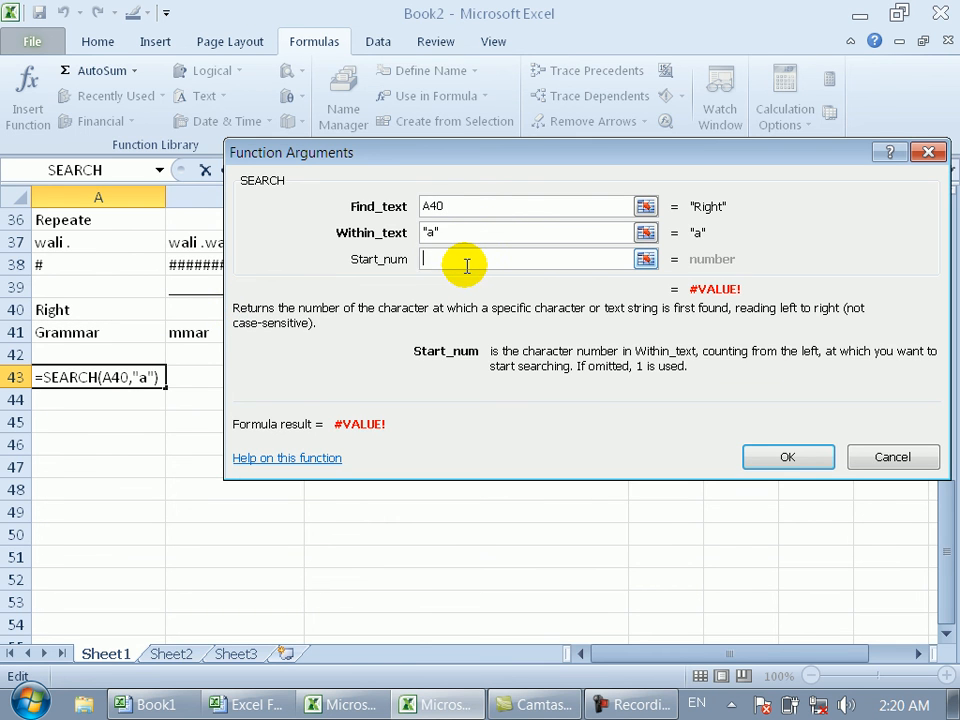
text(1)
key(Return)
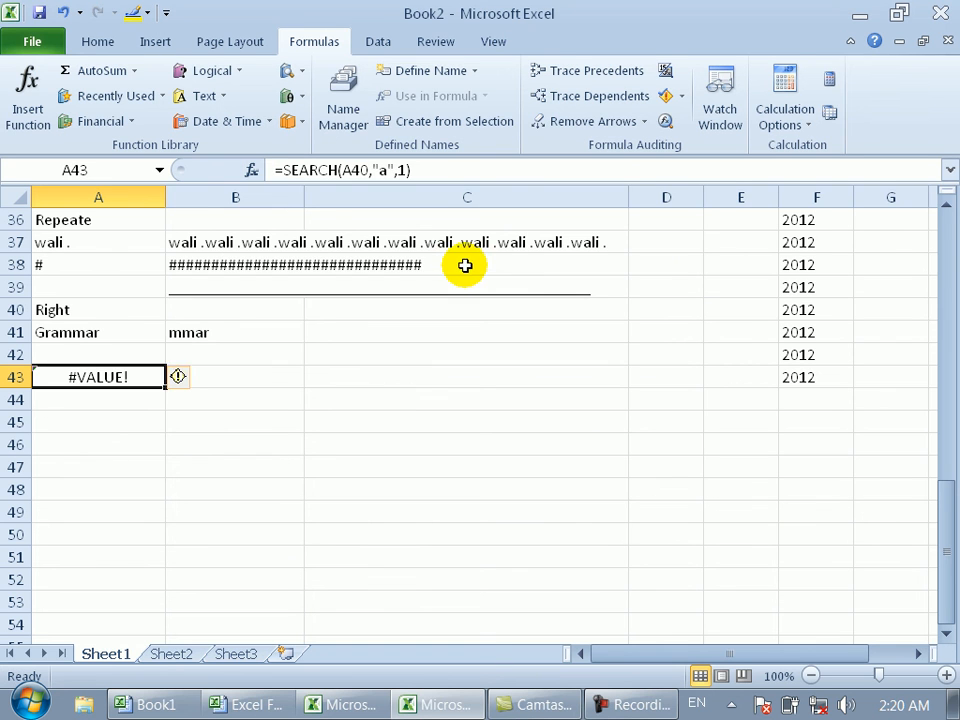
key(Delete)
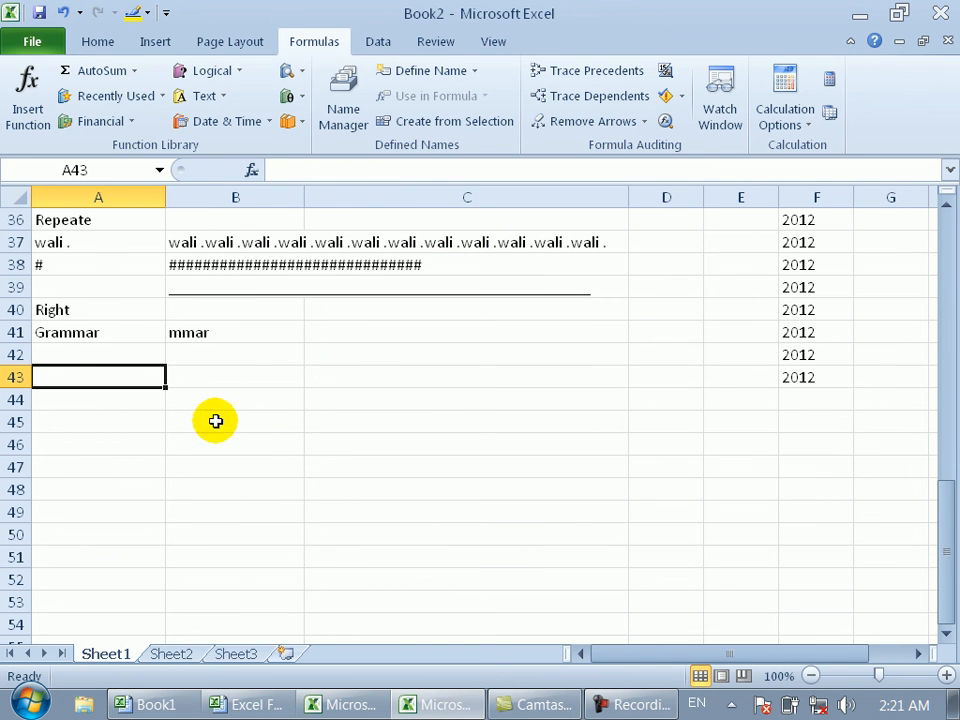
Enter the heading search in A43 below the Grammar example.
text(se)
click(115, 579)
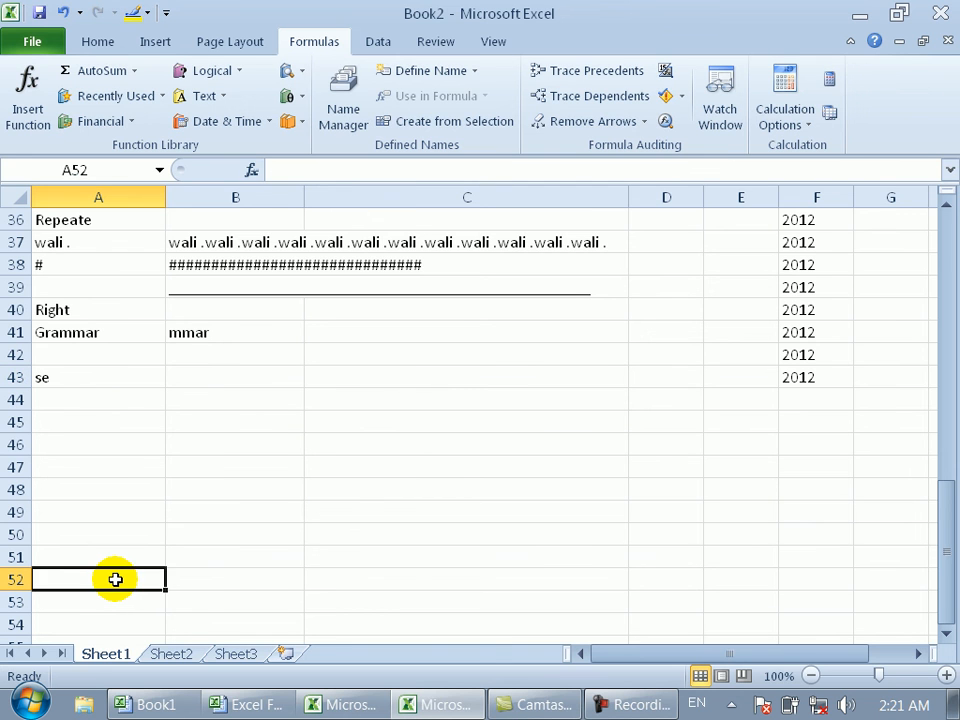
key(Up)
key(Up)
key(Up)
key(Up)
key(Up)
key(Up)
key(Up)
key(Up)
key(Up)
key(Up)
key(Down)
text(sear)
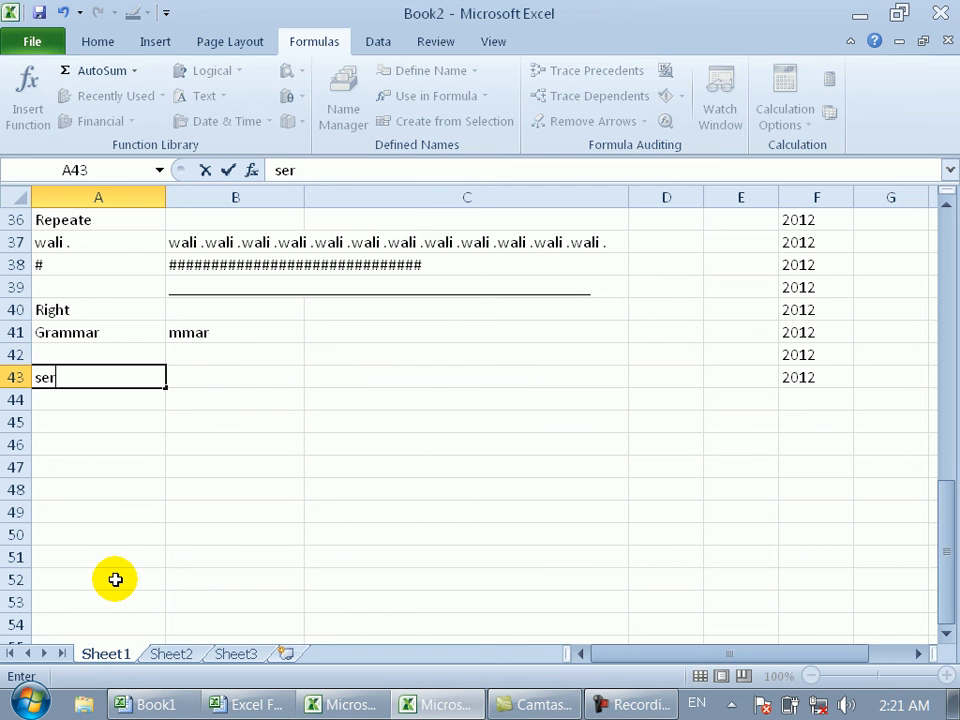
text(ch)
key(Tab)
Enter a SEARCH formula in B43 that looks for "a" in A41 starting from character 3.
text(=se)
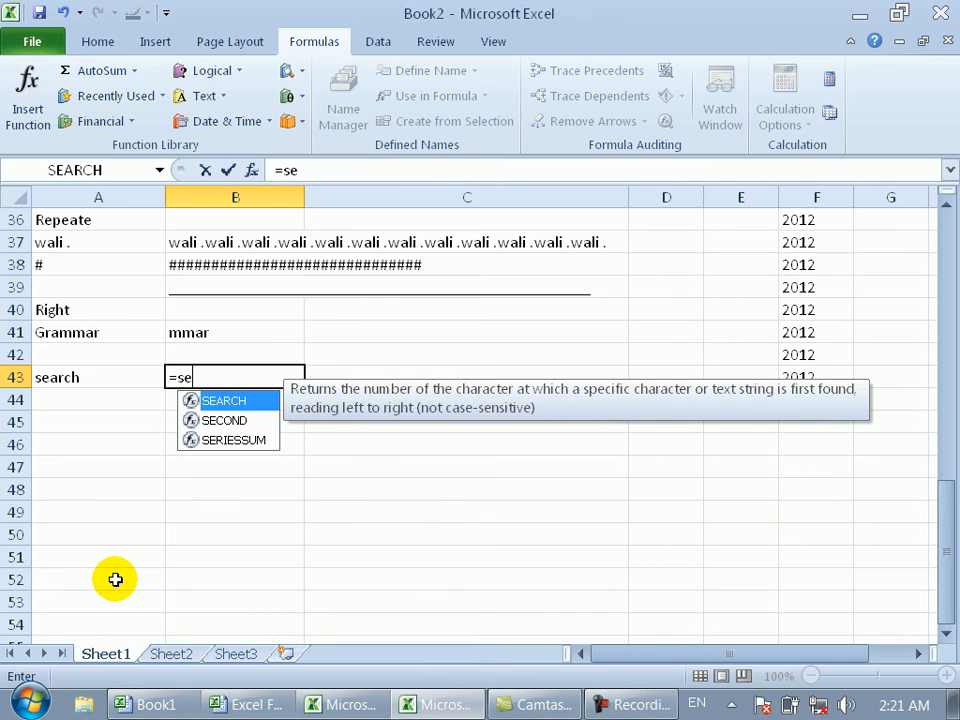
key(Tab)
click(115, 580)
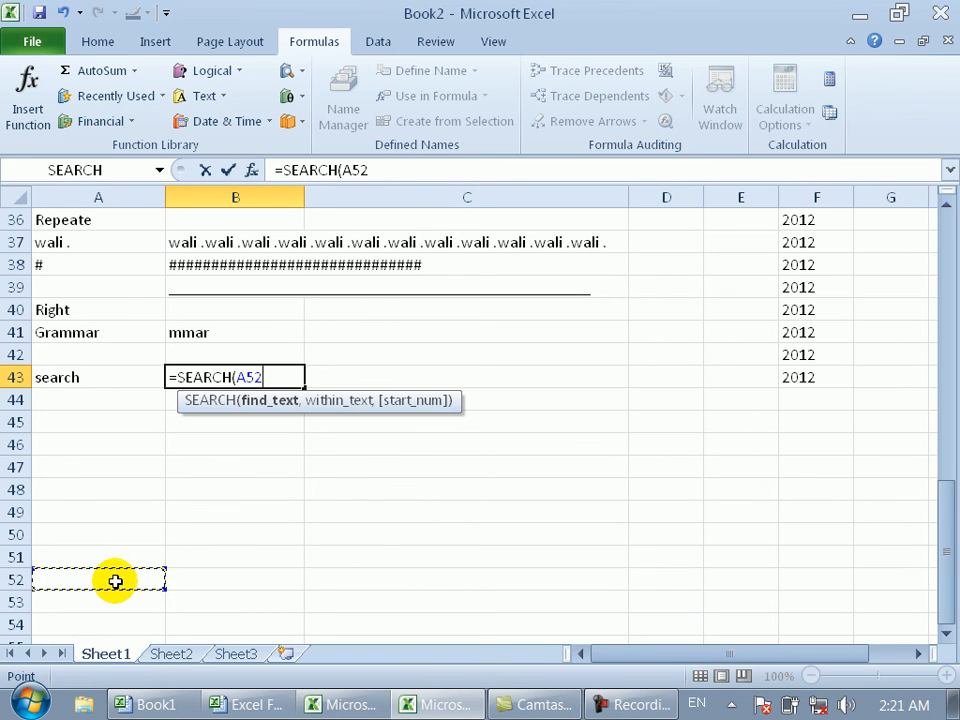
key(BackSpace)
key(BackSpace)
key(BackSpace)
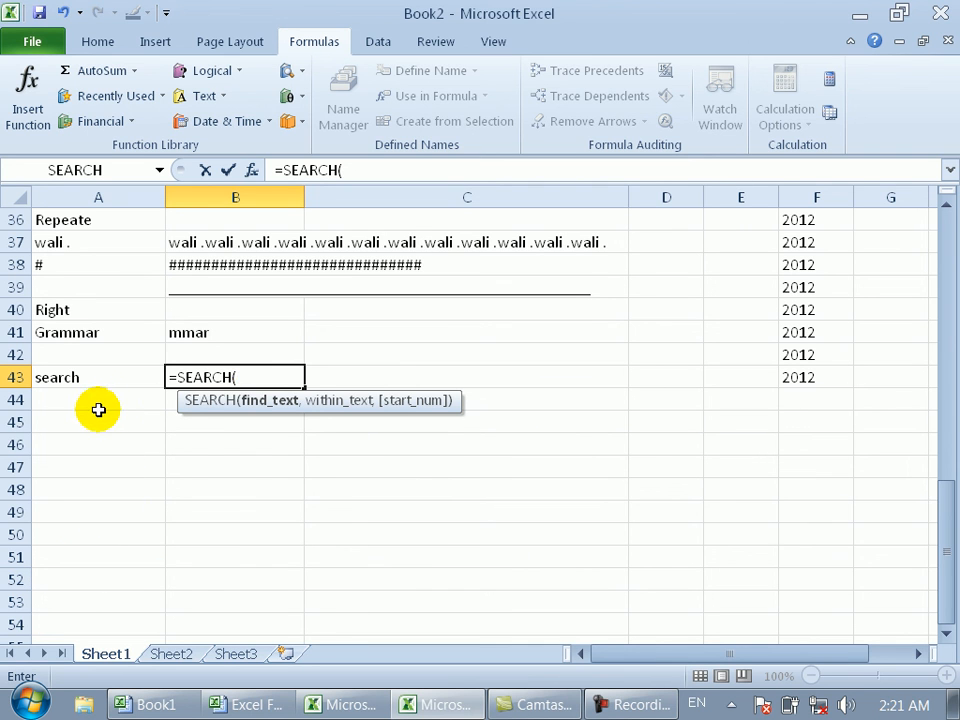
text("a)
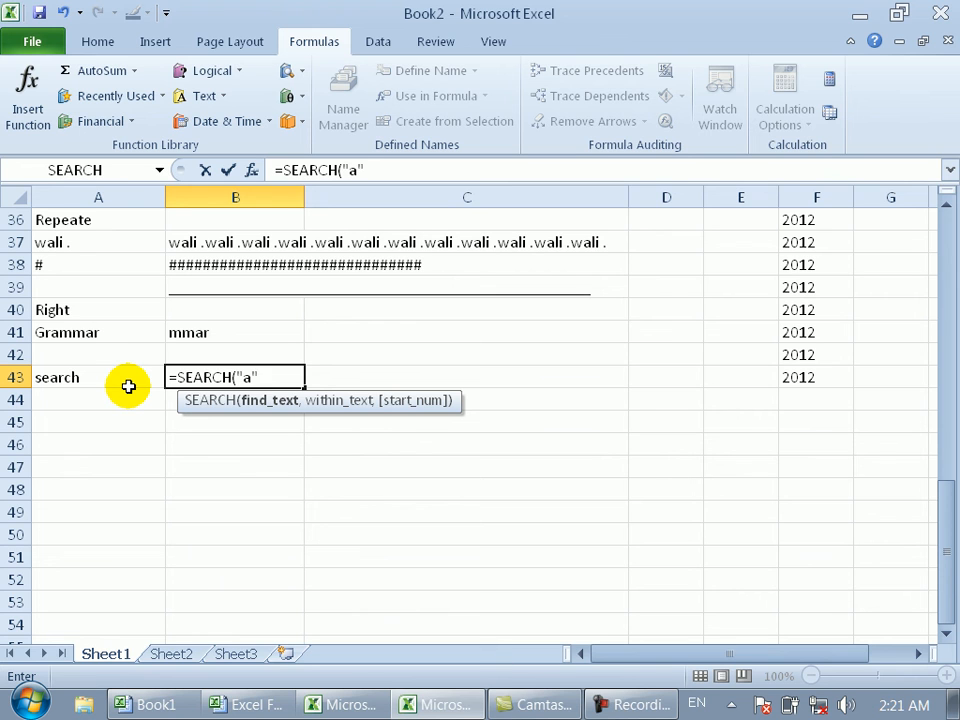
text(.)
key(BackSpace)
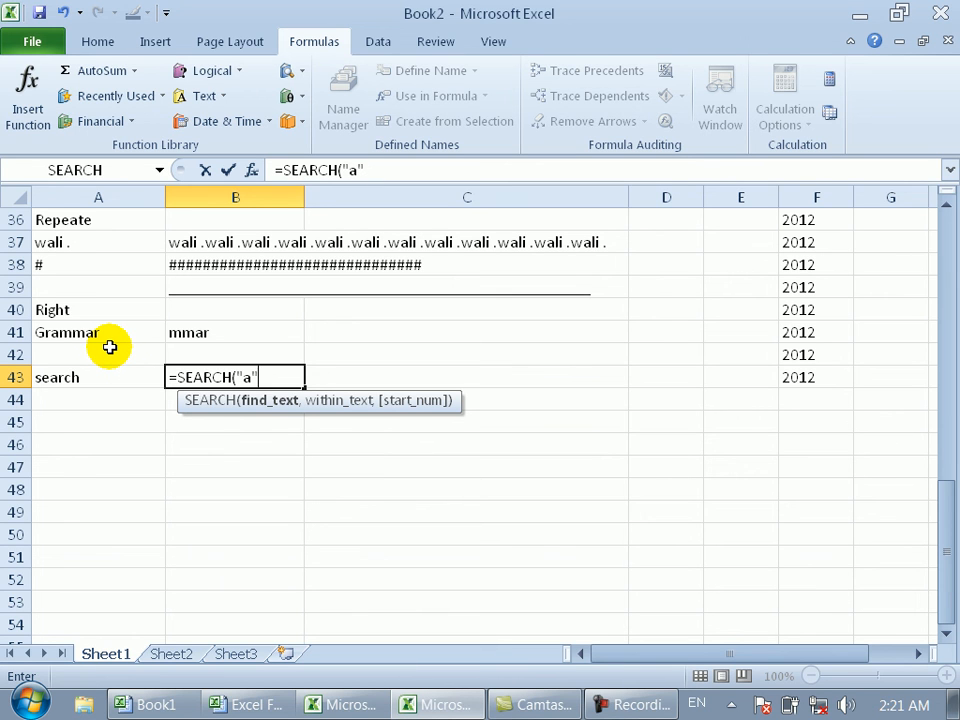
text(,)
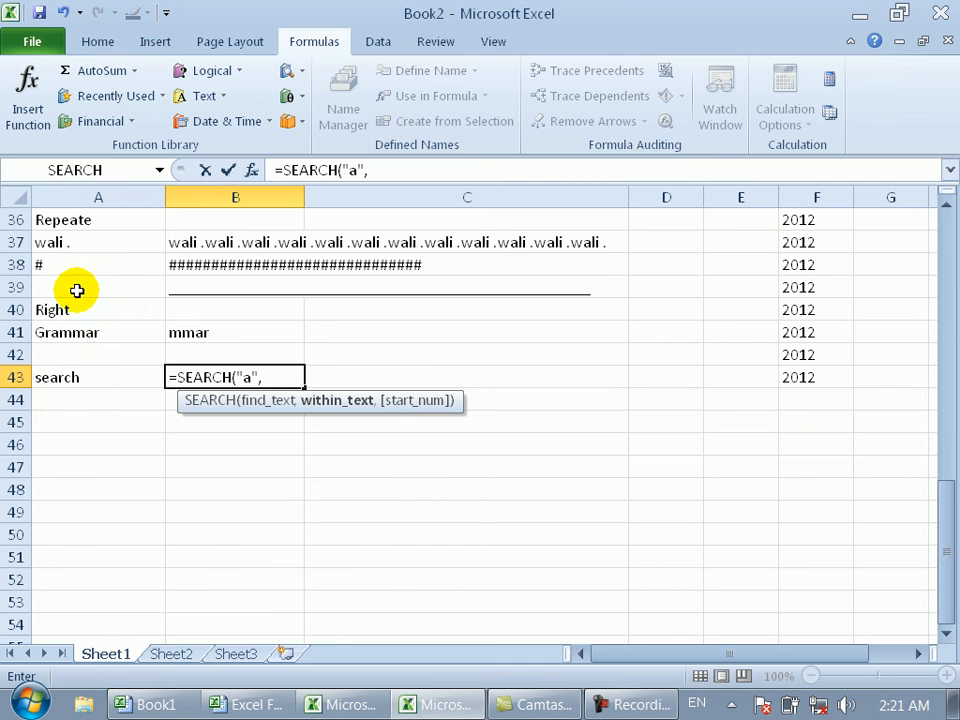
click(72, 333)
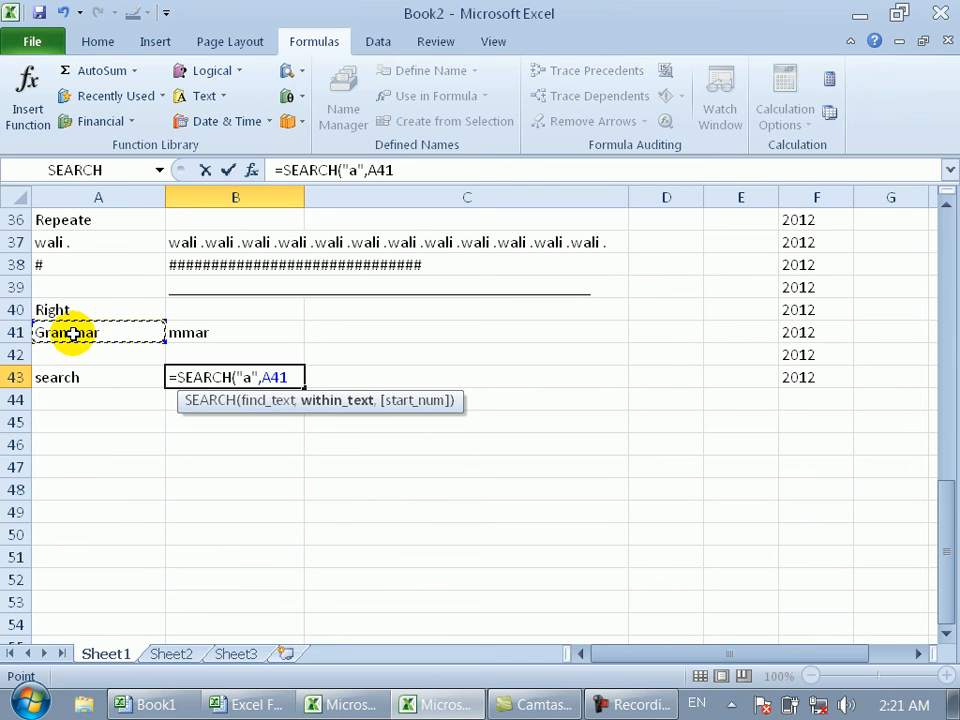
text(,)
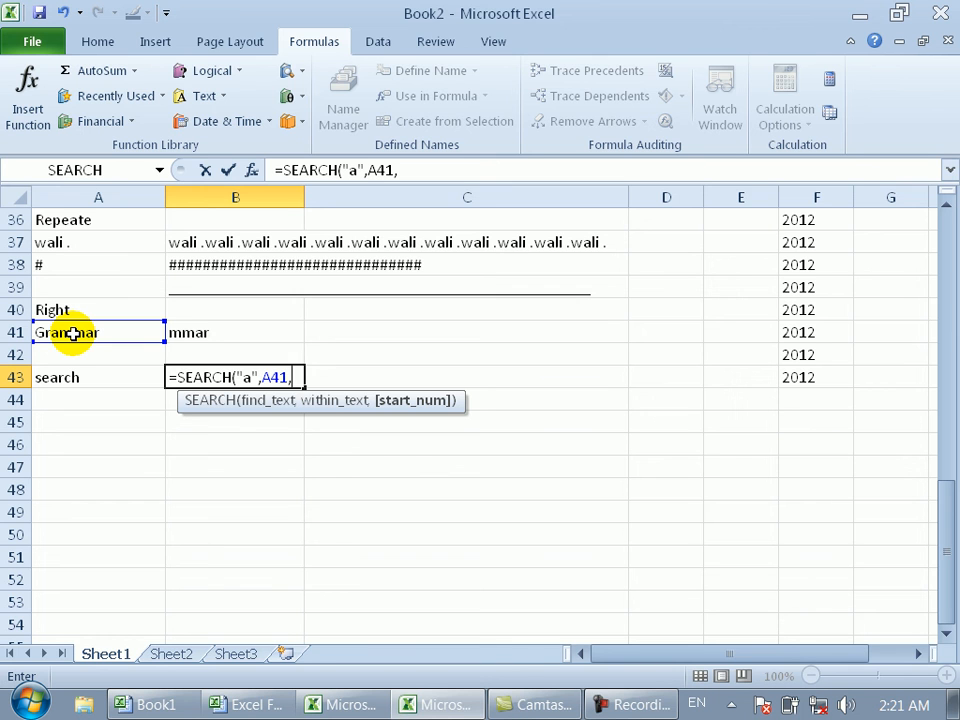
text(3)
key(Return)
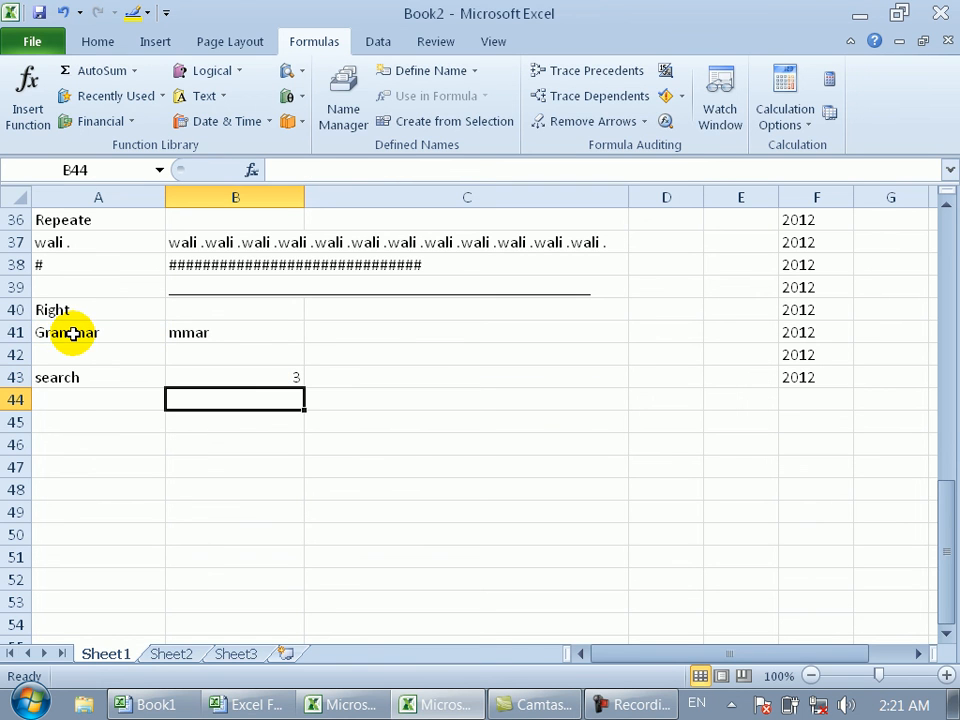
click(239, 379)
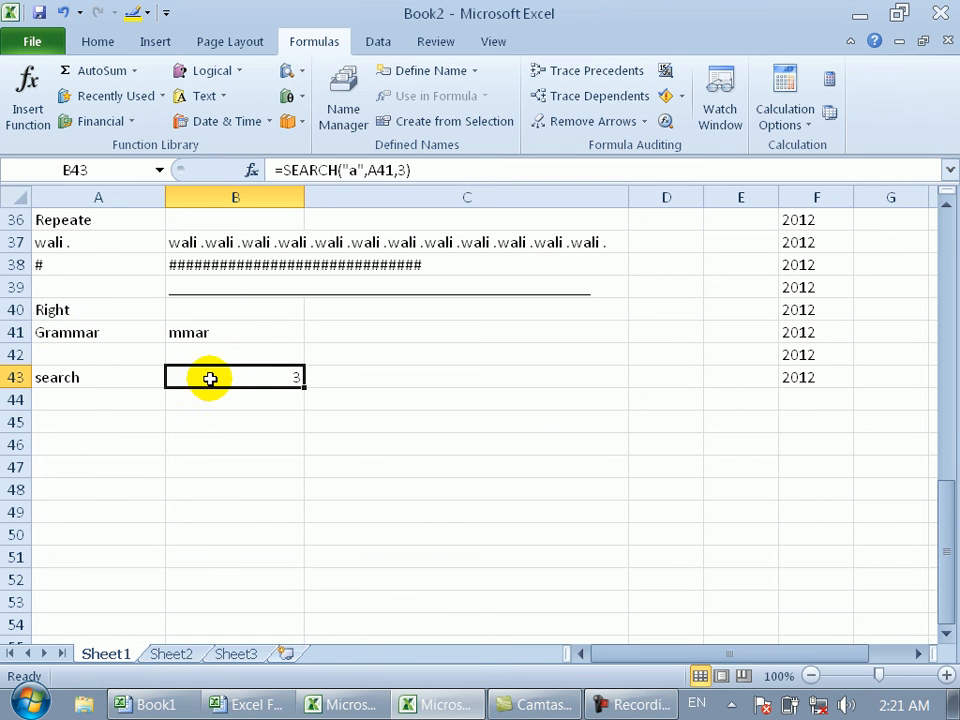
click(57, 335)
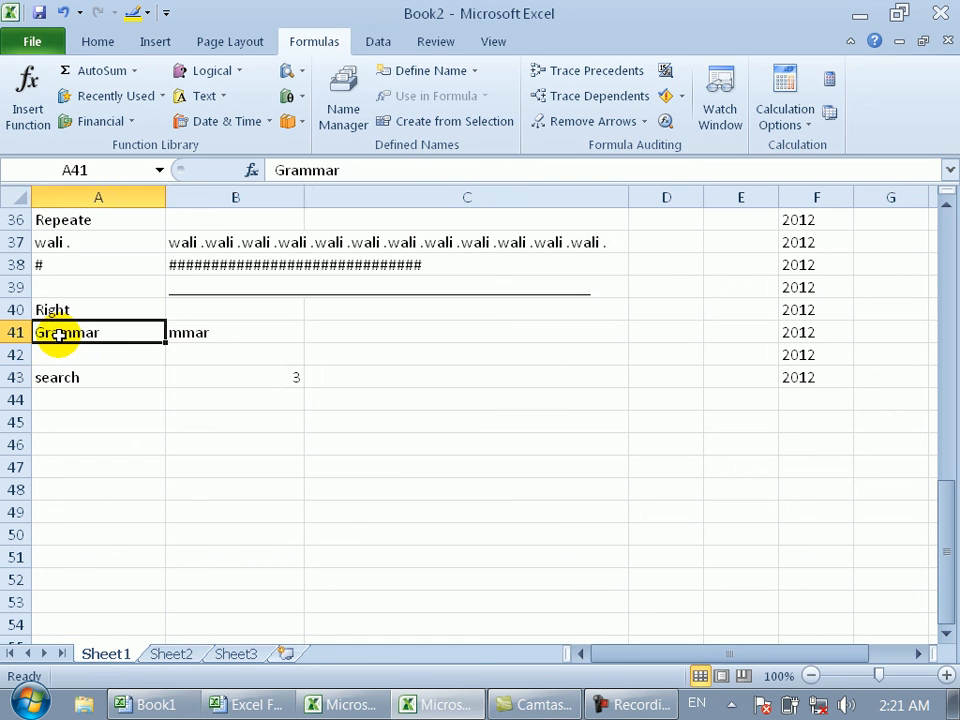
click(222, 372)
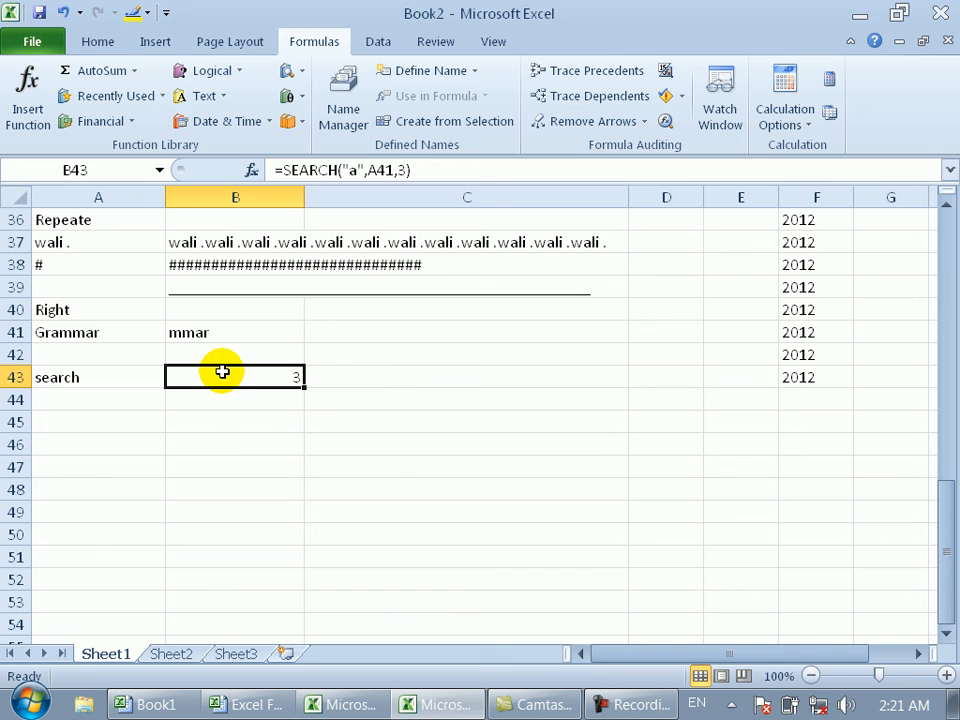
click(239, 408)
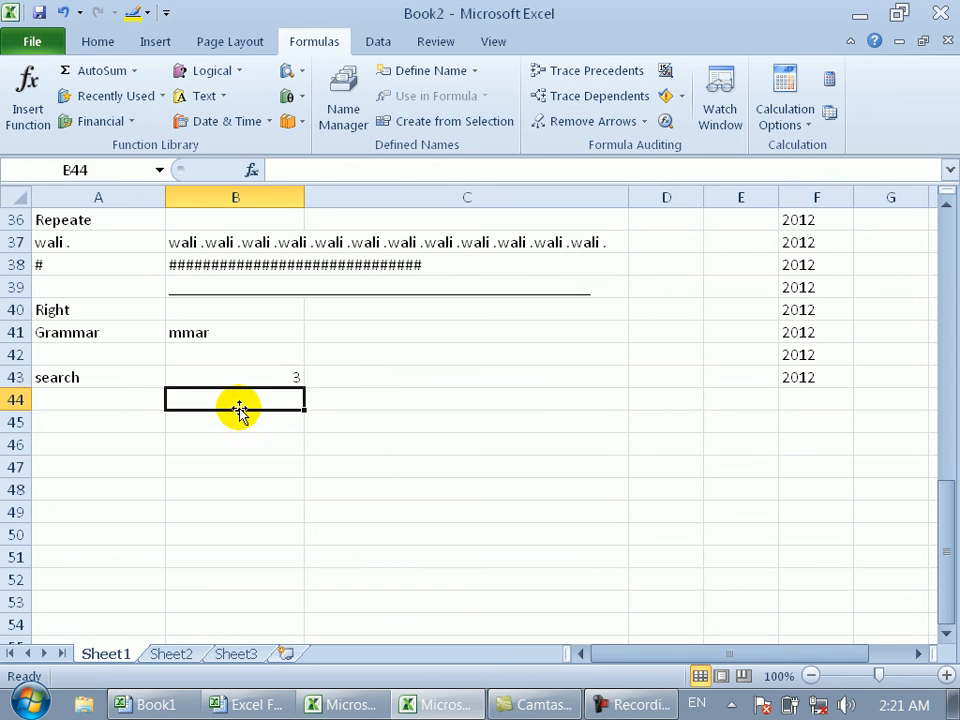
Enter the sample word afghaisatan in A44 below the search heading.
click(114, 397)
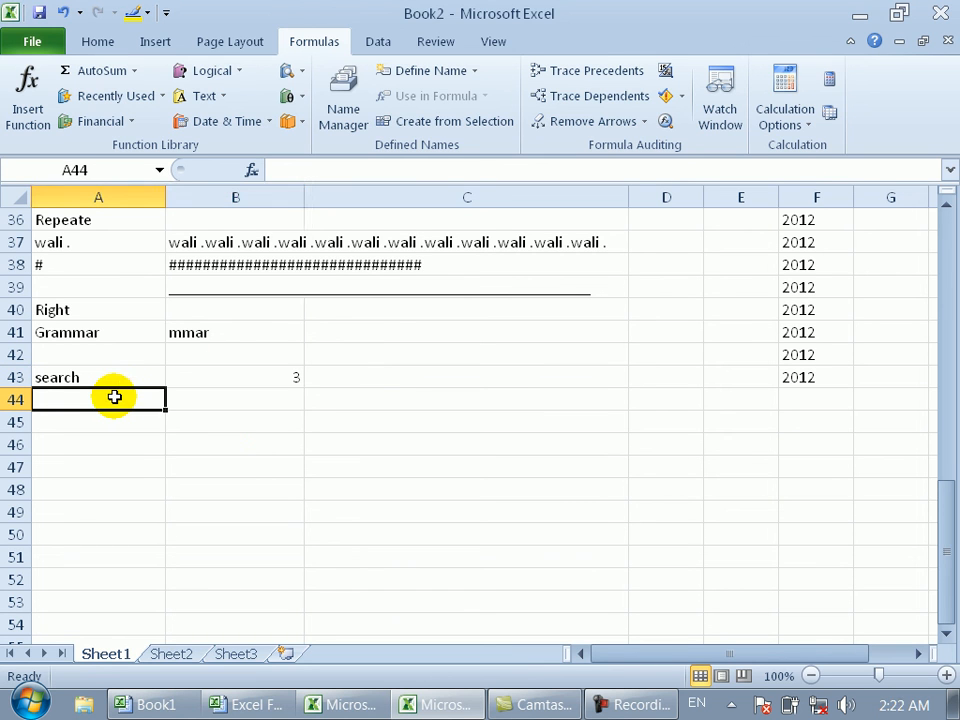
text(afh)
key(BackSpace)
key(BackSpace)
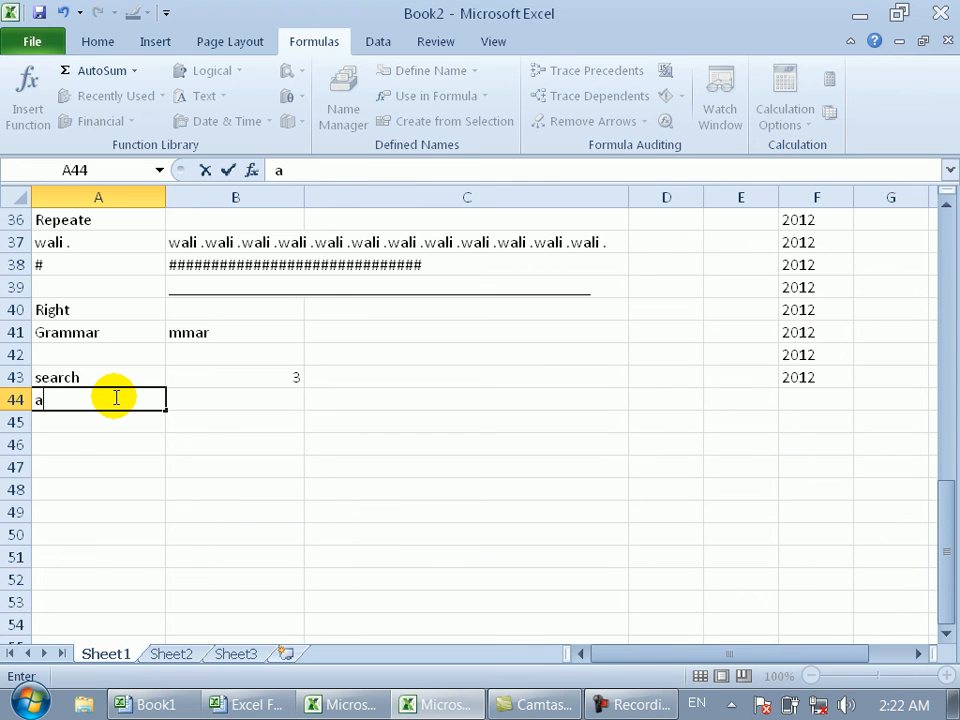
text(fghaisatan)
key(BackSpace)
text(an)
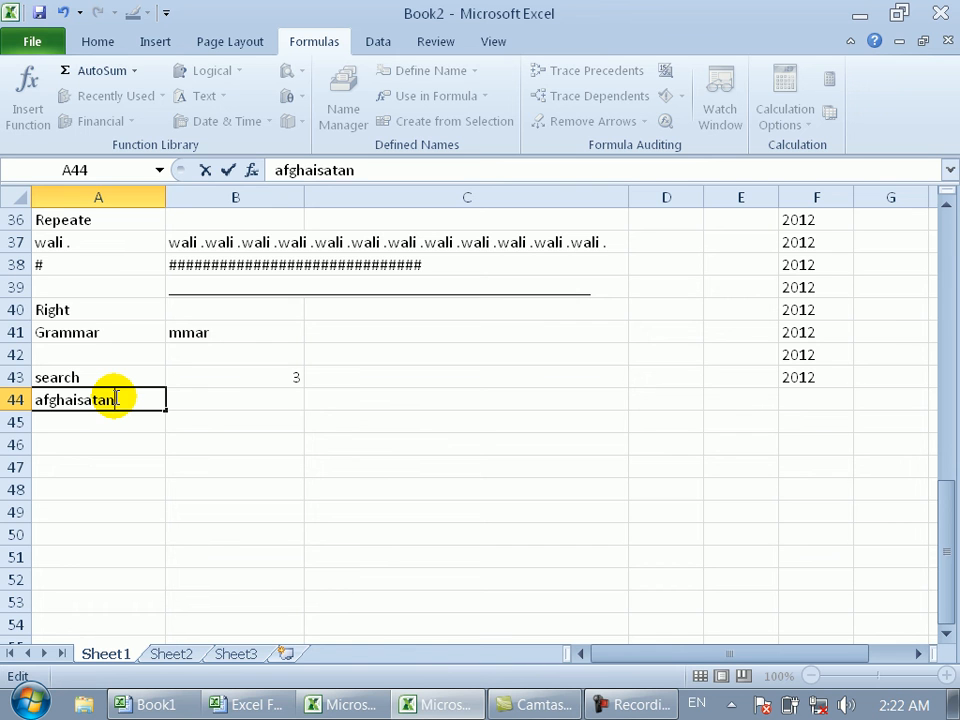
key(Return)
Try a SEARCH formula in B44 that looks for "h" in A44, with both 1 and 5 as closing arguments.
key(Right)
key(Up)
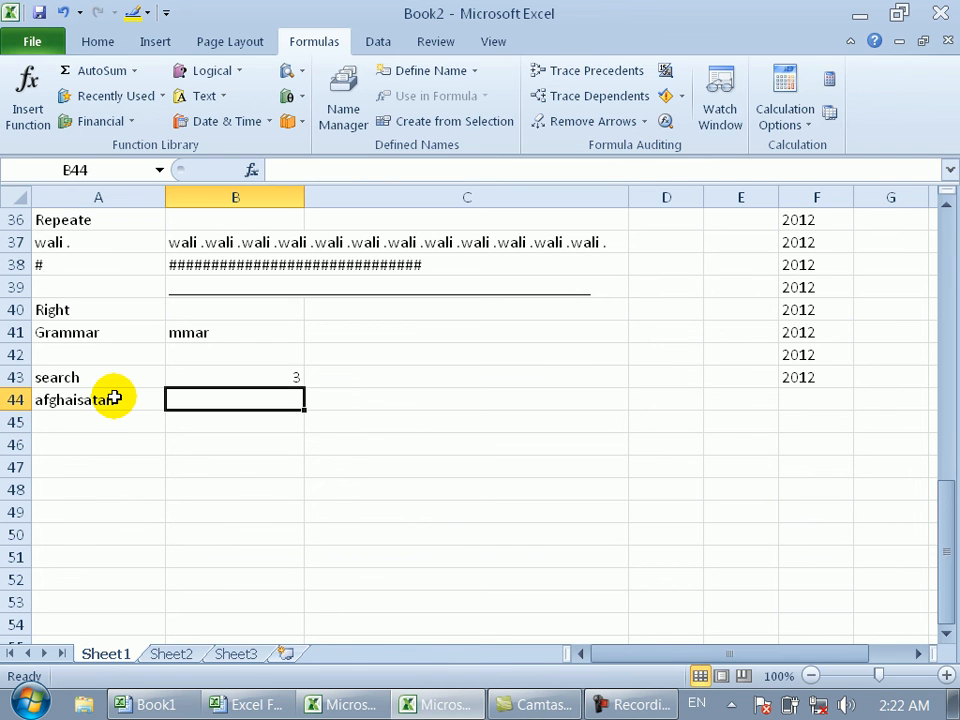
text(=sea)
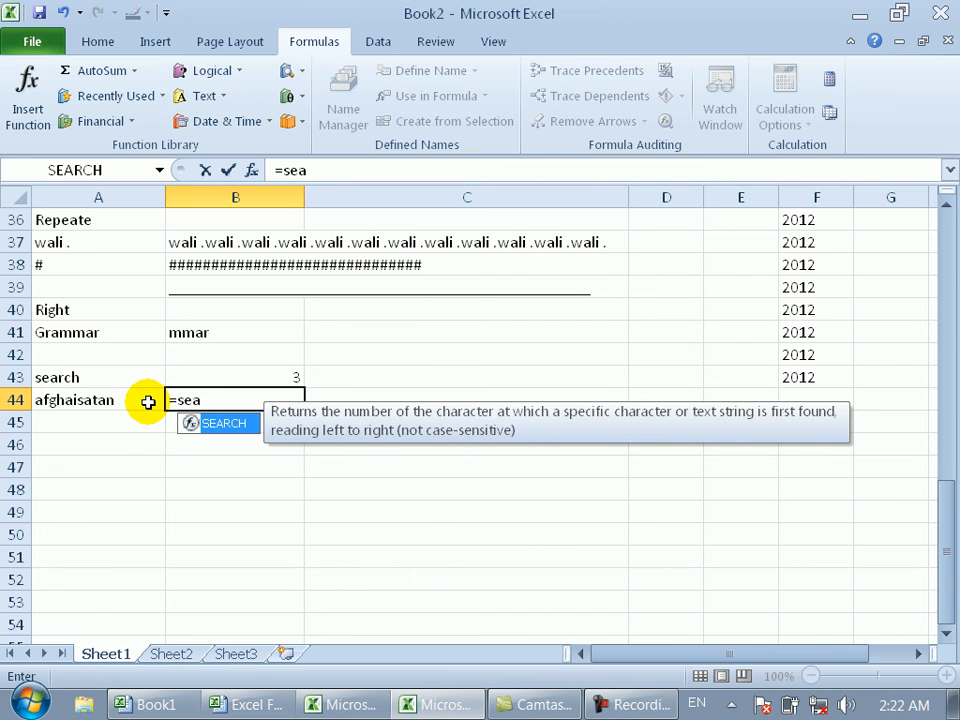
key(Tab)
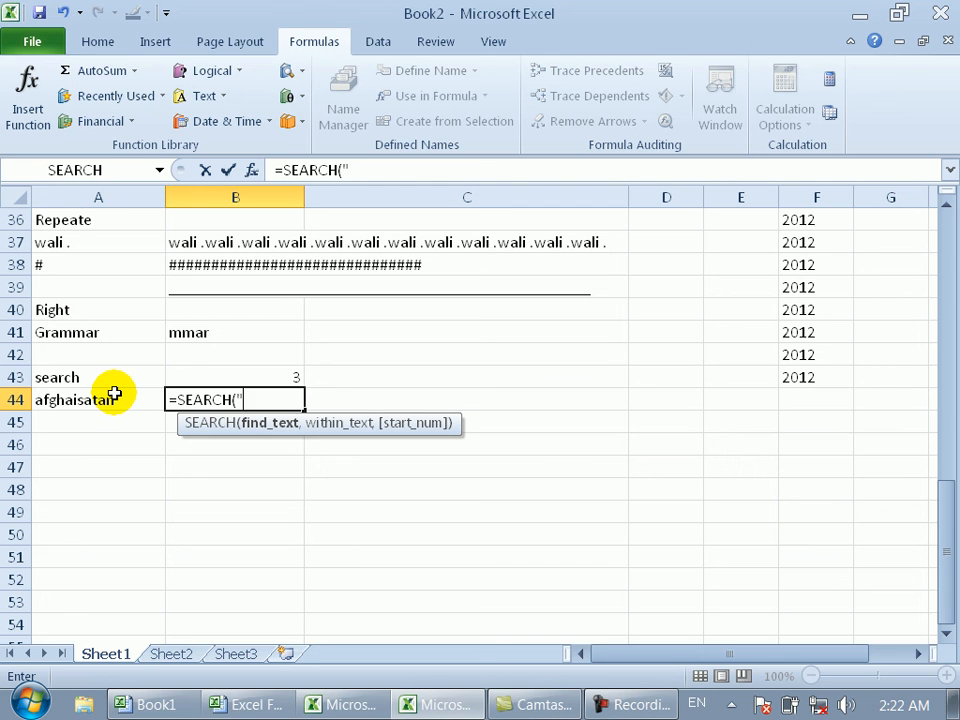
text("h",)
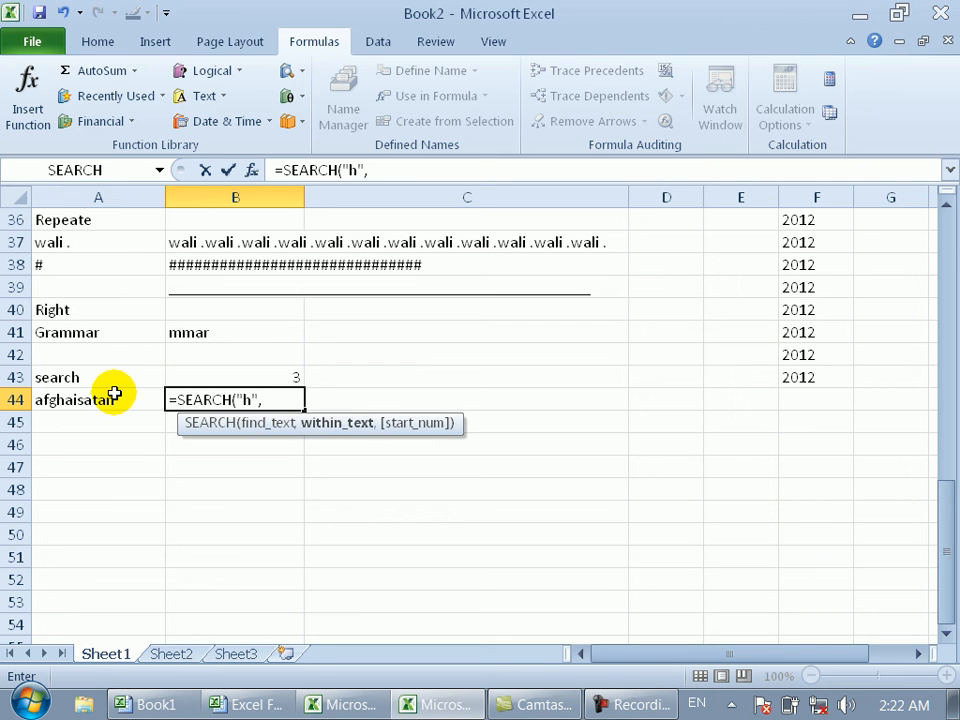
text(1,)
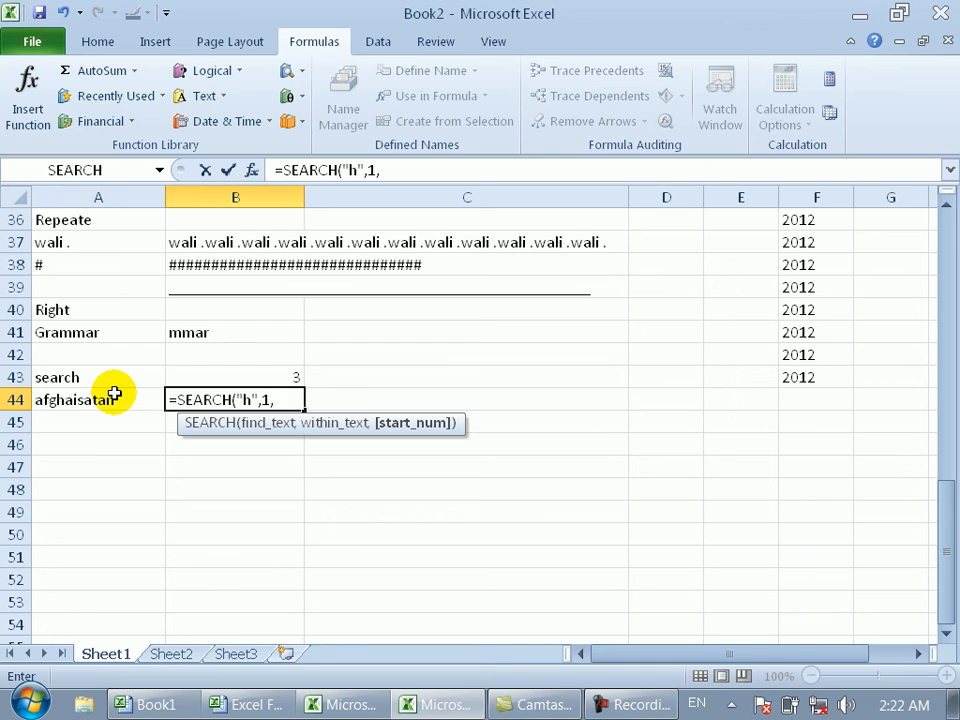
text(5)
key(BackSpace)
key(BackSpace)
key(BackSpace)
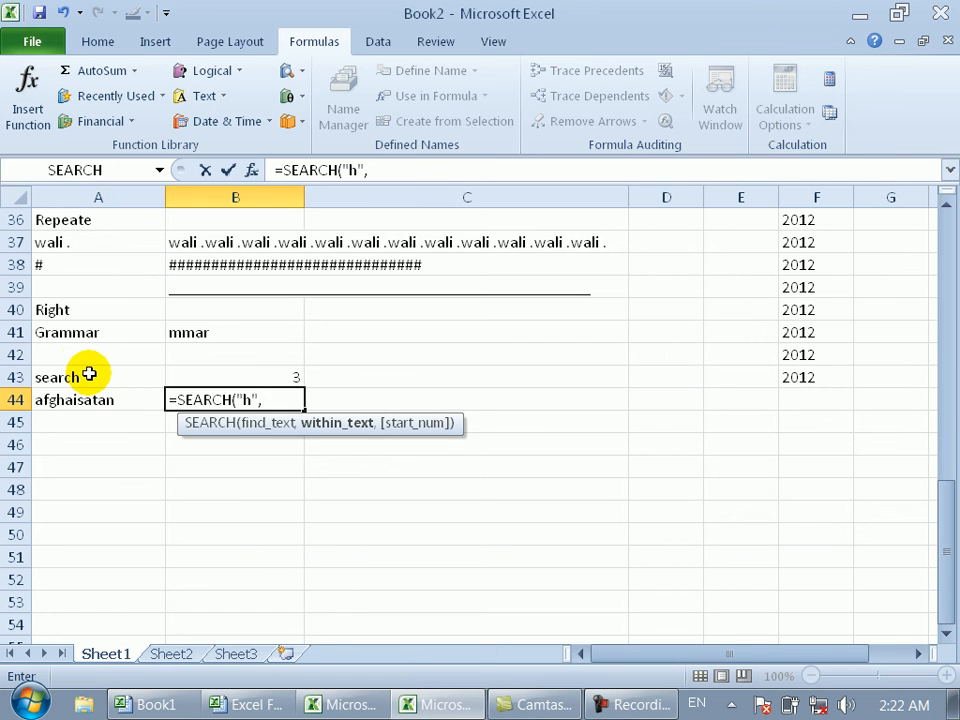
click(83, 402)
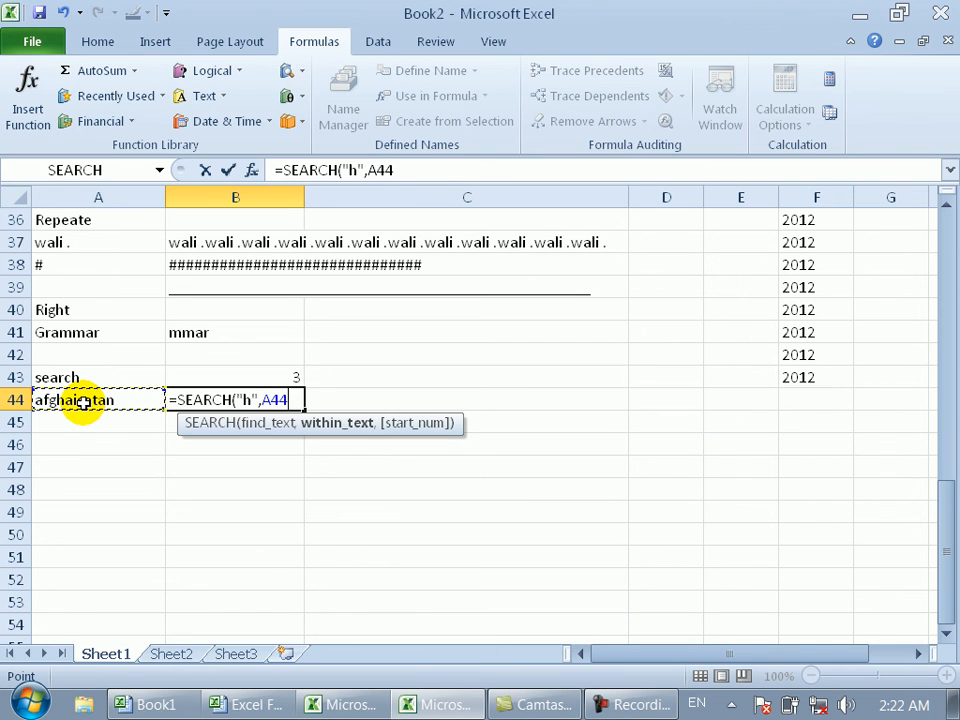
text(,)
text(1)
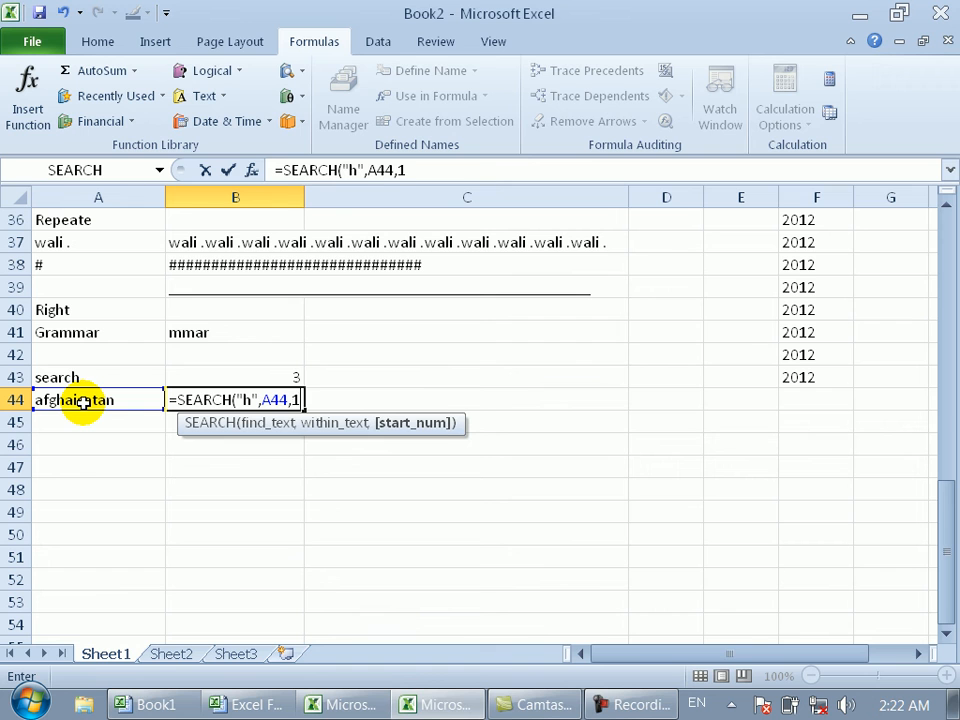
text(,5)
key(Return)
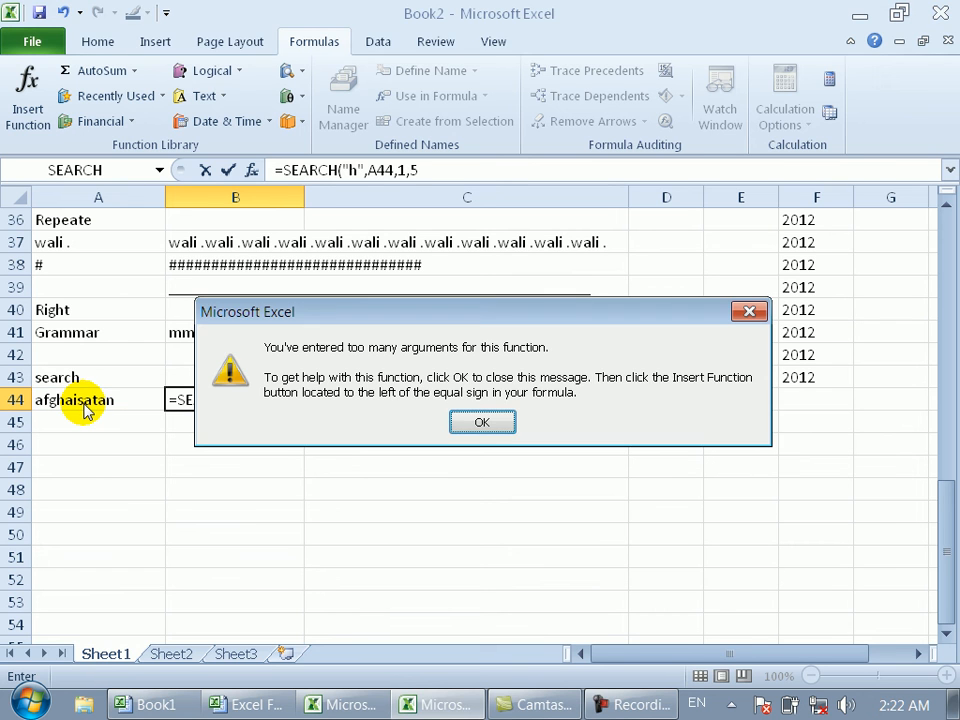
key(Return)
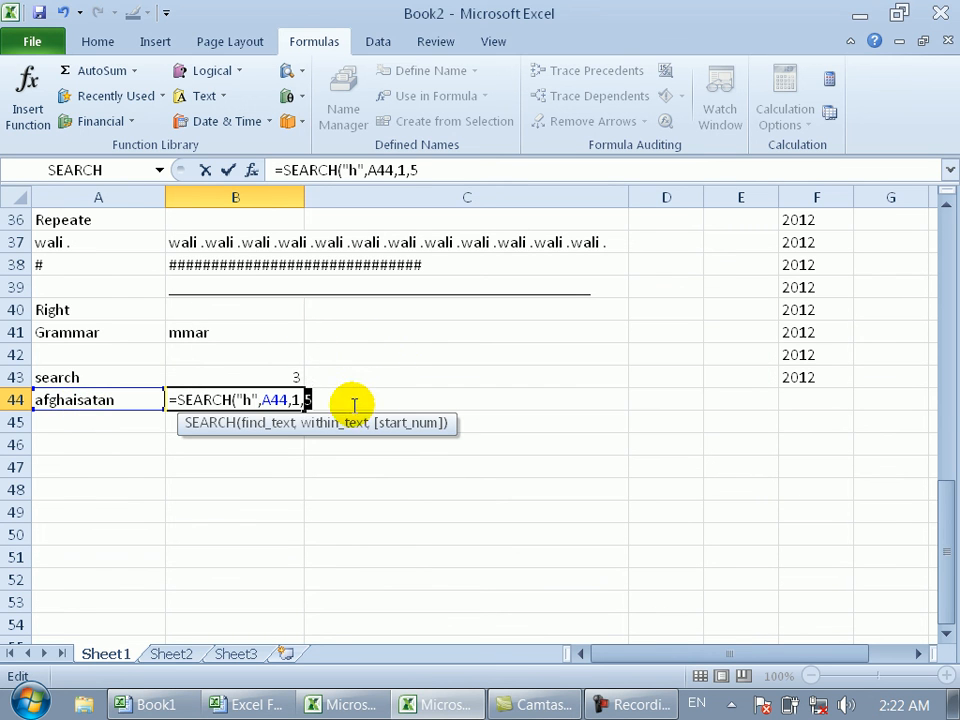
Correct the SEARCH formula in B44 so its only number argument is a start position of 5.
click(312, 399)
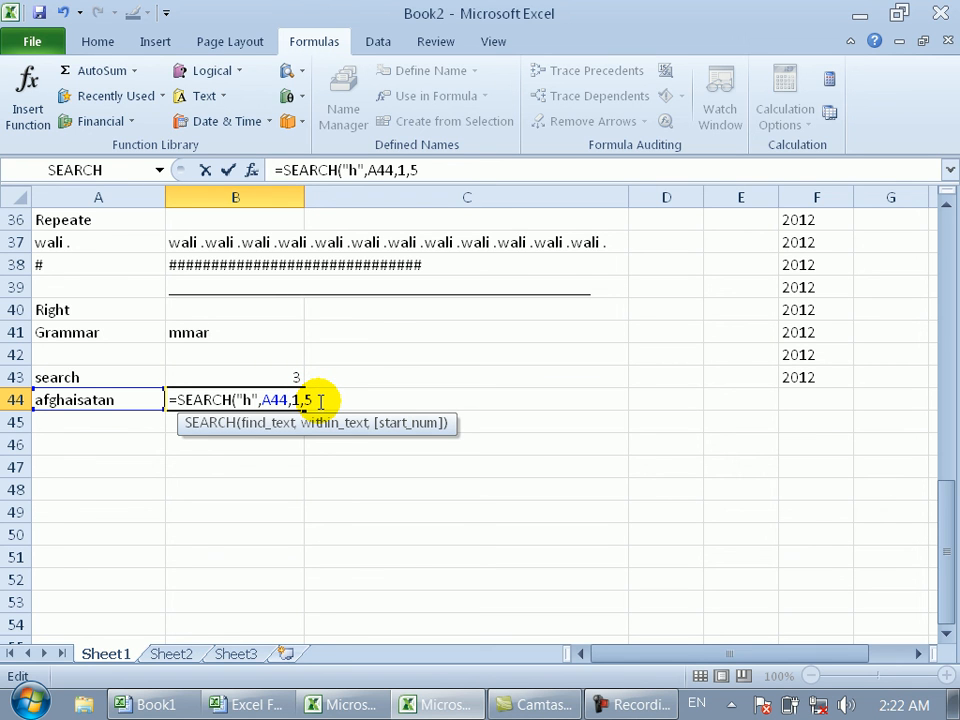
key(BackSpace)
key(BackSpace)
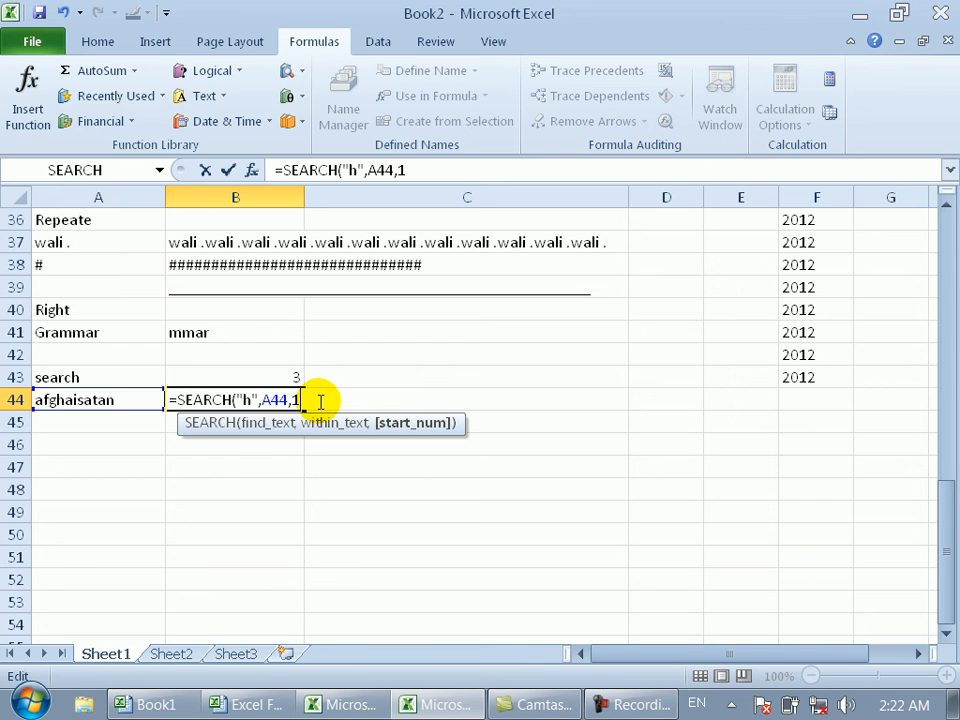
key(BackSpace)
text(5)
key(Return)
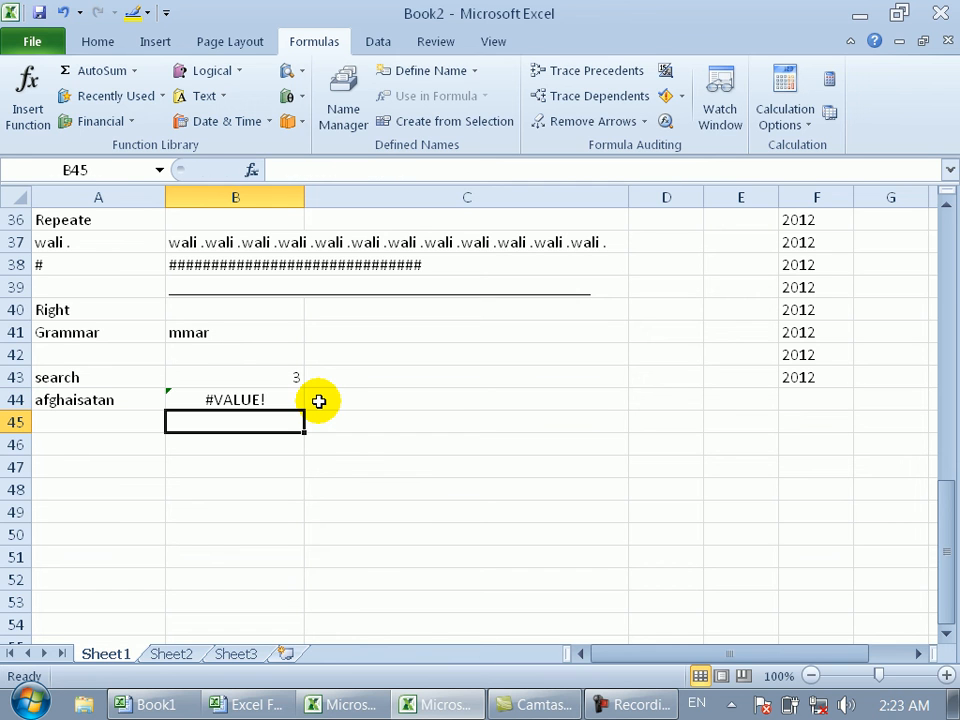
Change the start number of the SEARCH formula in B44 to 4.
click(285, 400)
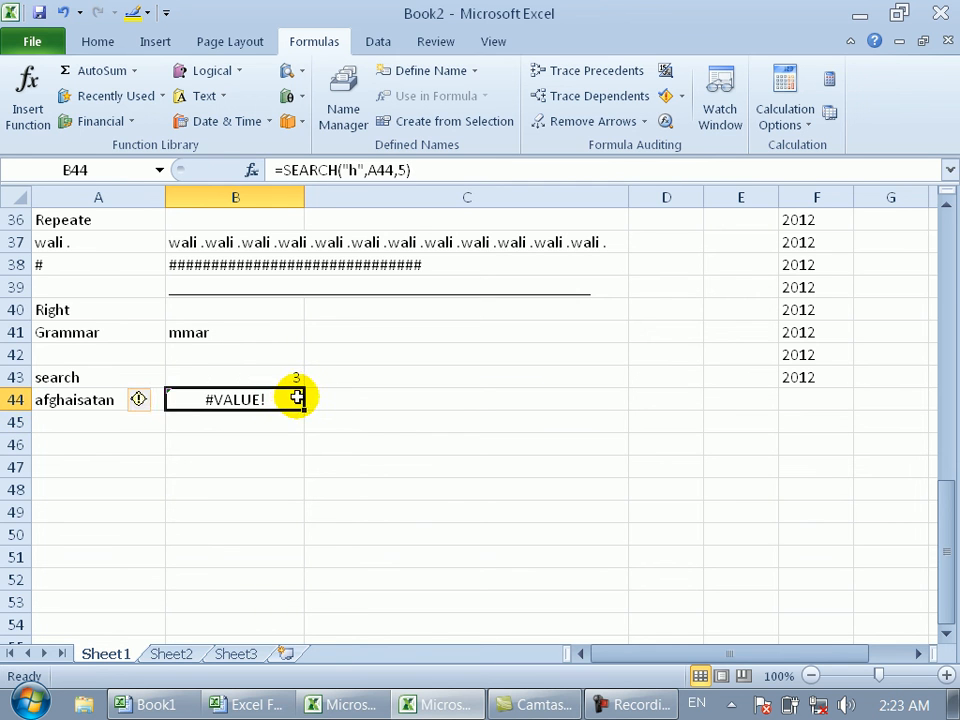
click(399, 166)
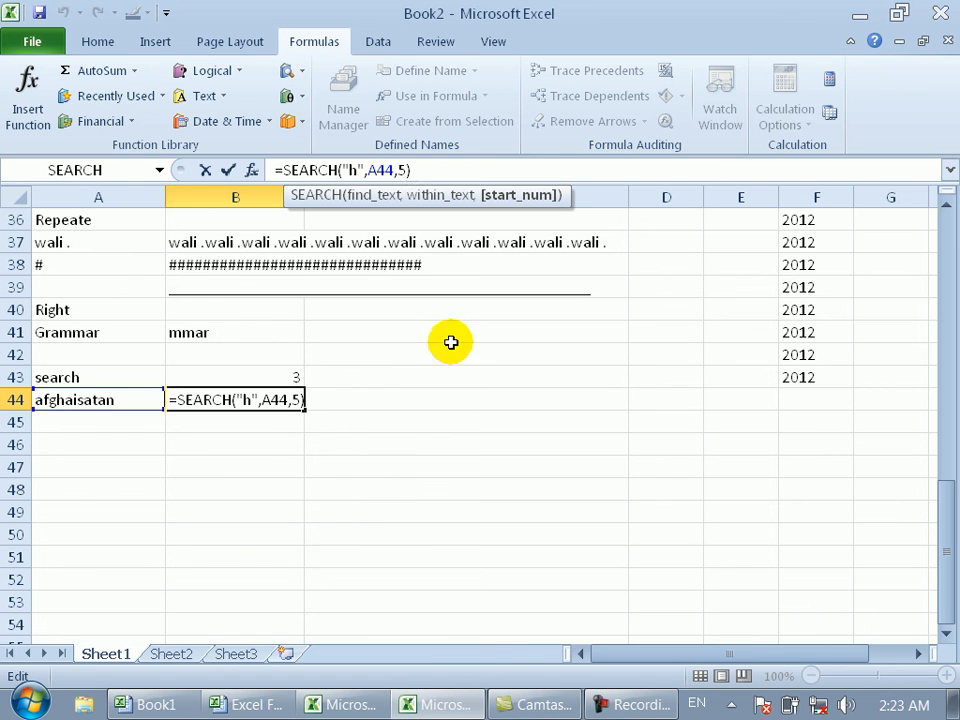
key(BackSpace)
text(4)
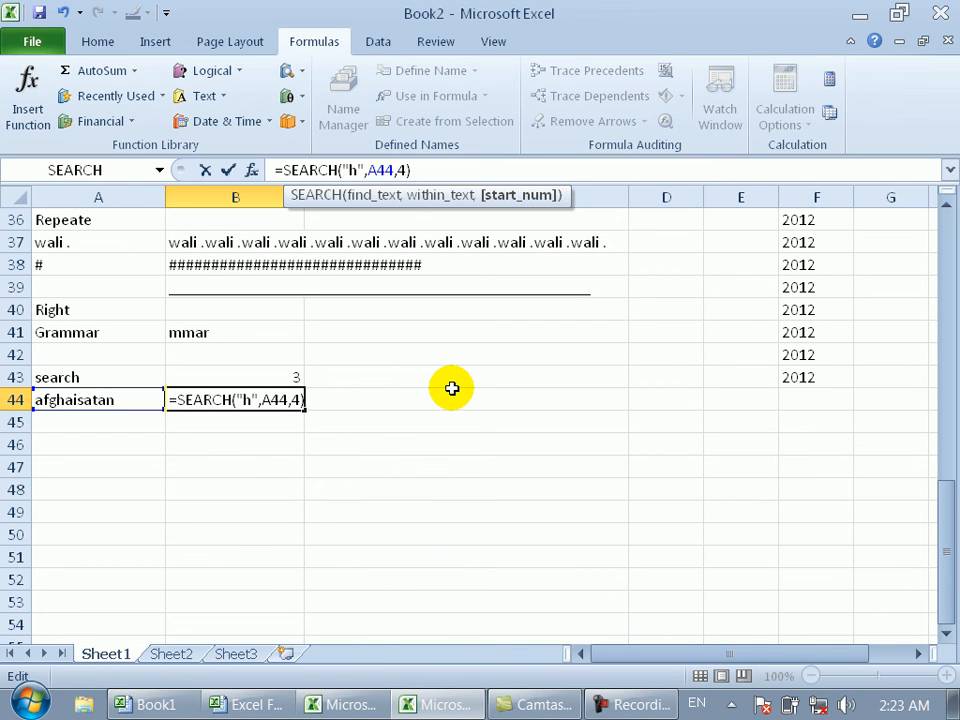
key(Return)
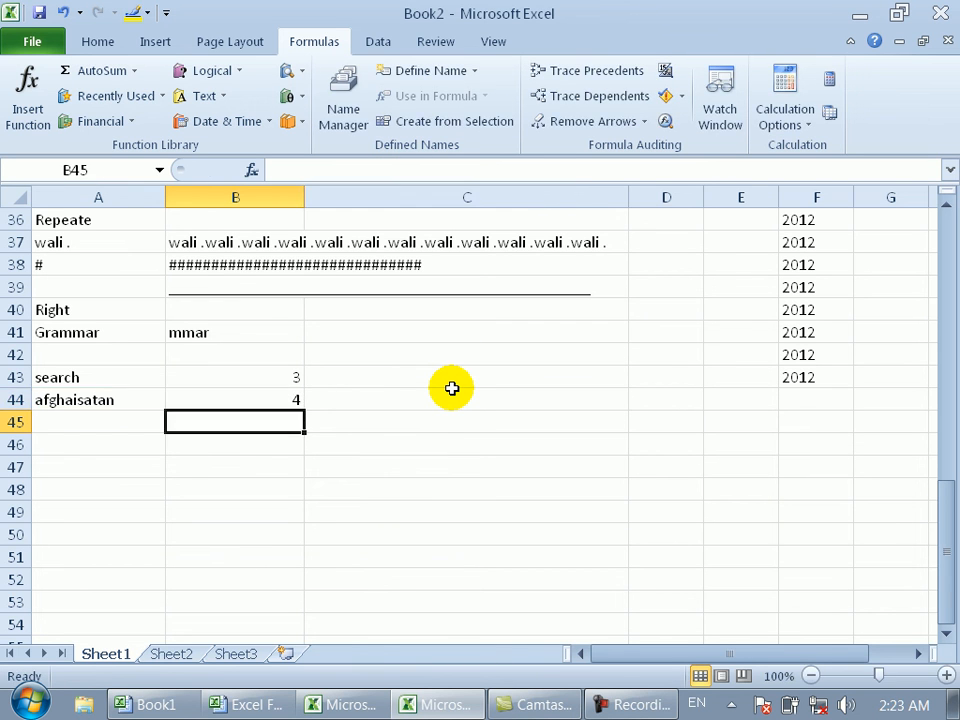
click(94, 399)
click(217, 400)
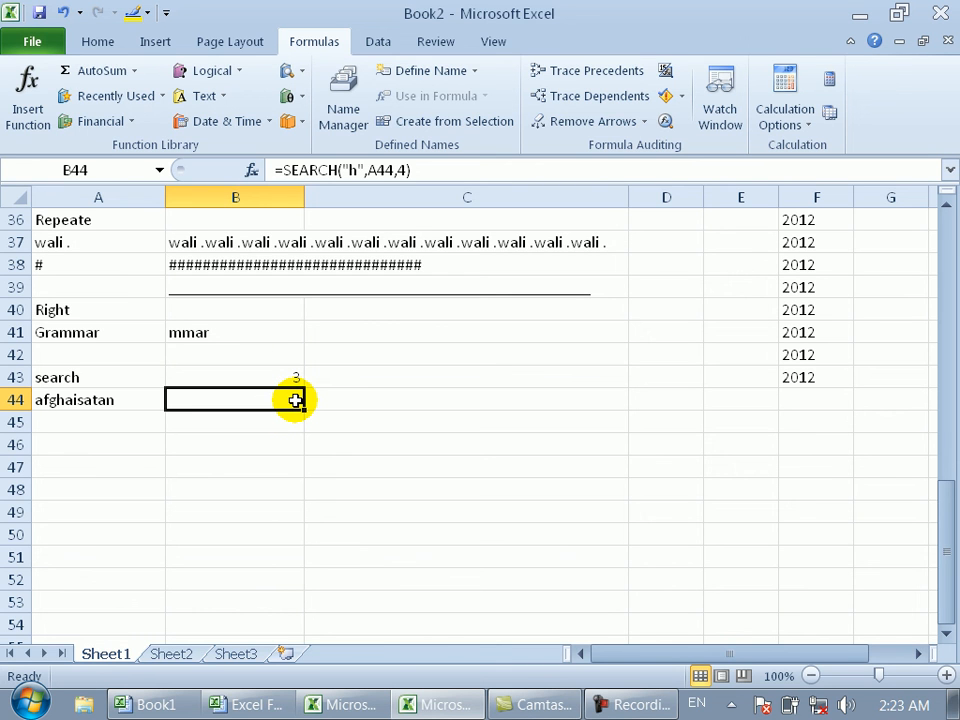
click(273, 373)
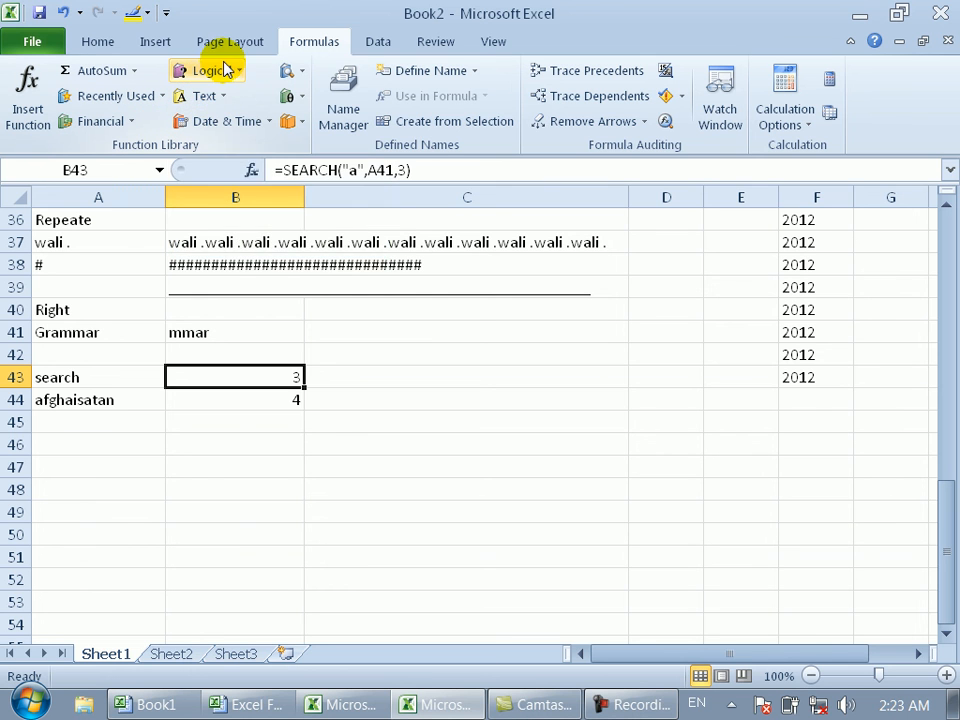
Insert a SEARCH function in B45 with "t" as the find text, A44 as the within text and no start number.
click(210, 422)
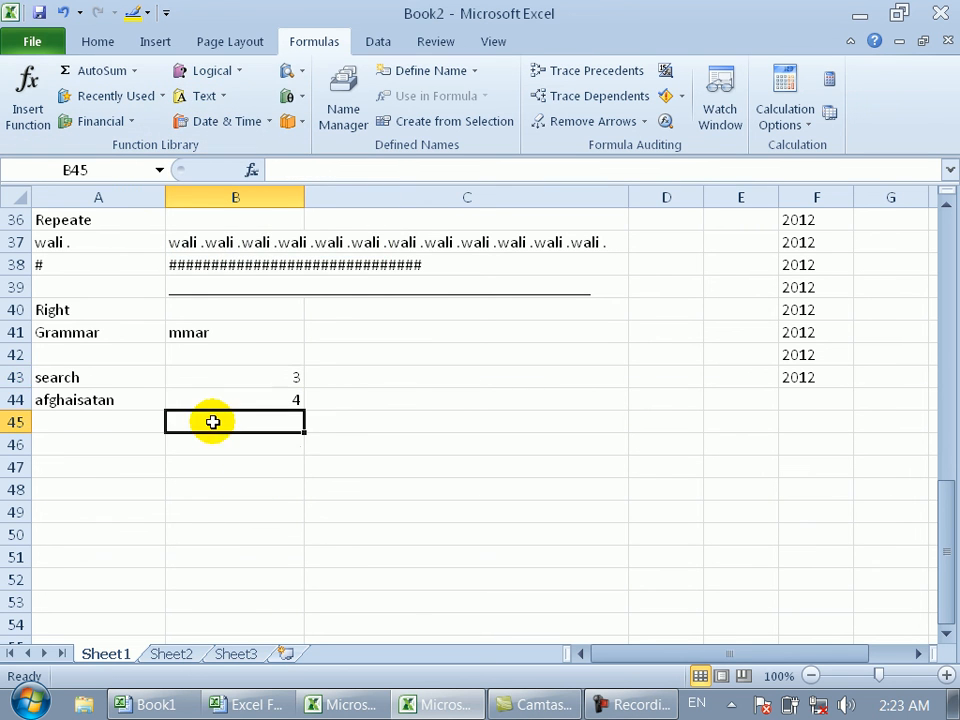
click(231, 79)
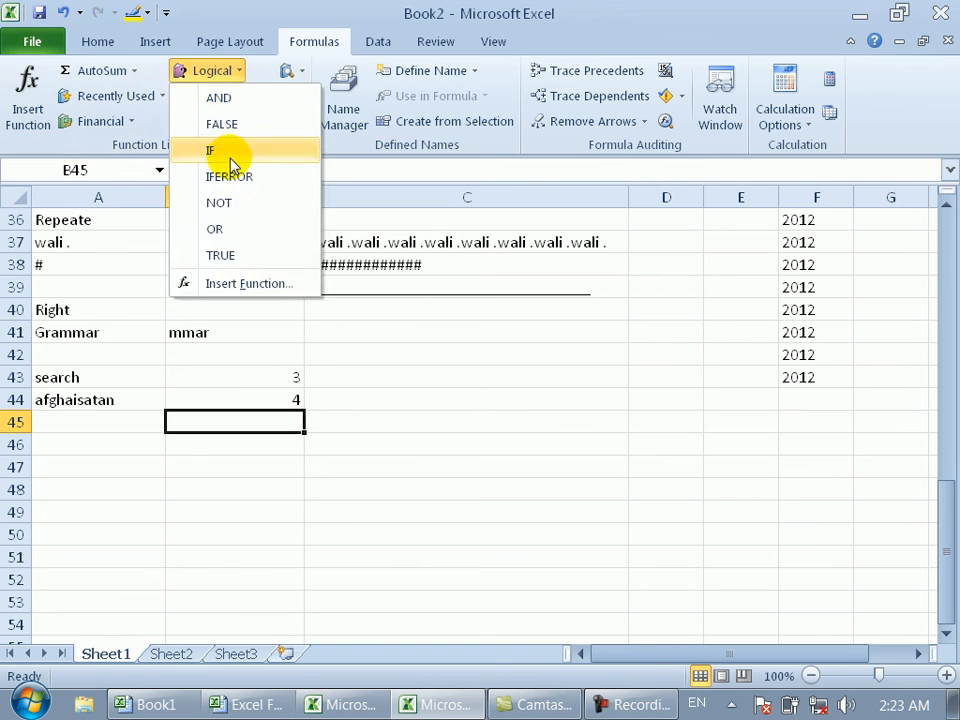
click(152, 122)
click(207, 97)
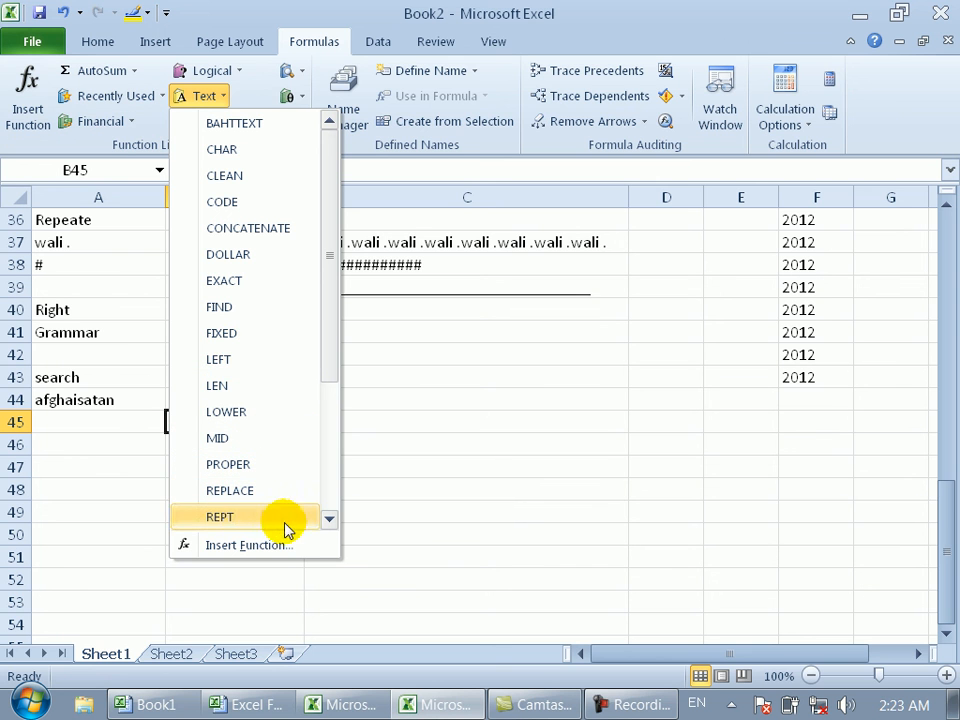
click(329, 520)
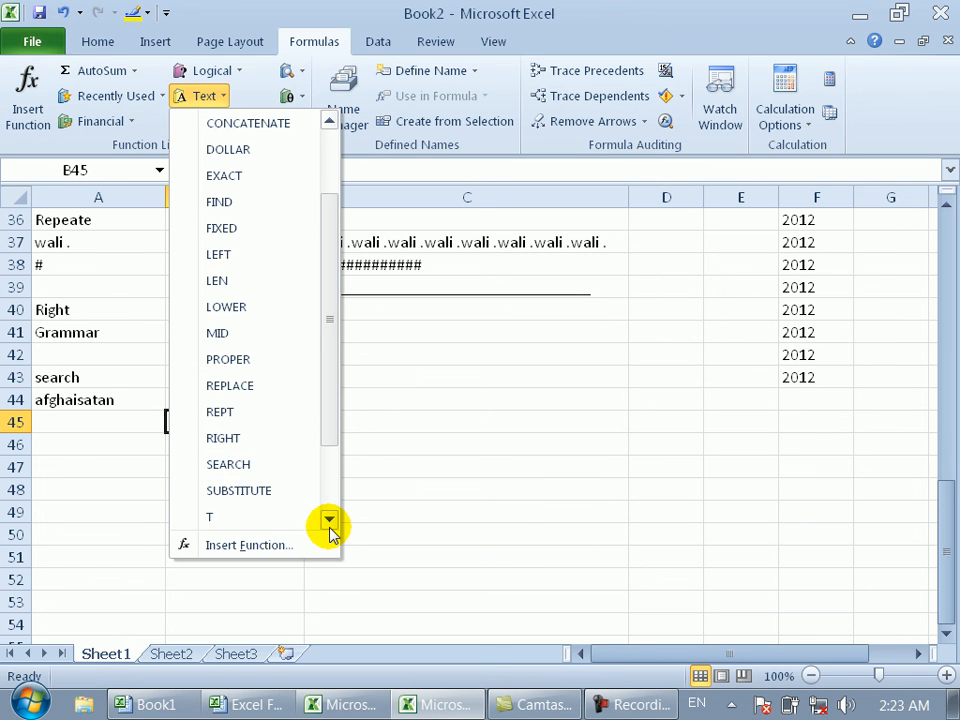
click(240, 466)
click(456, 206)
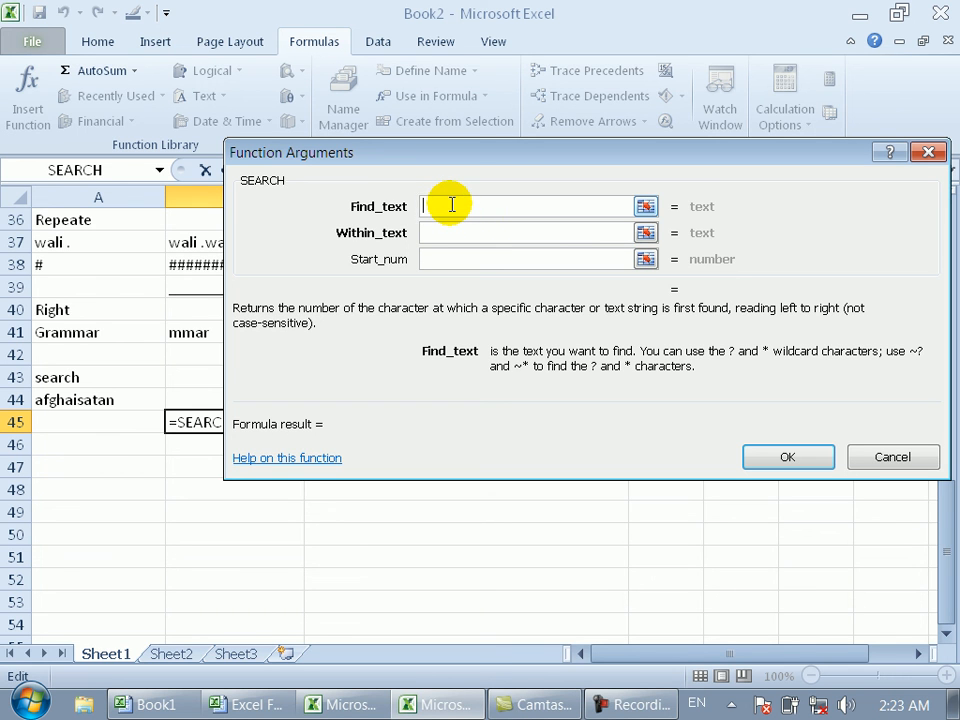
text(t)
click(456, 233)
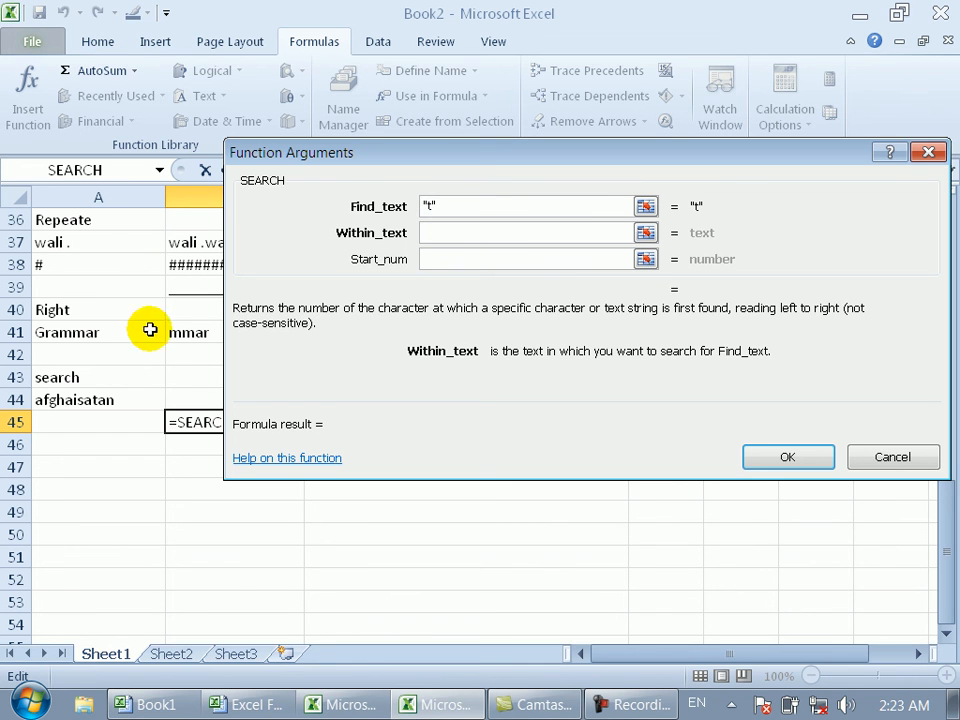
click(66, 400)
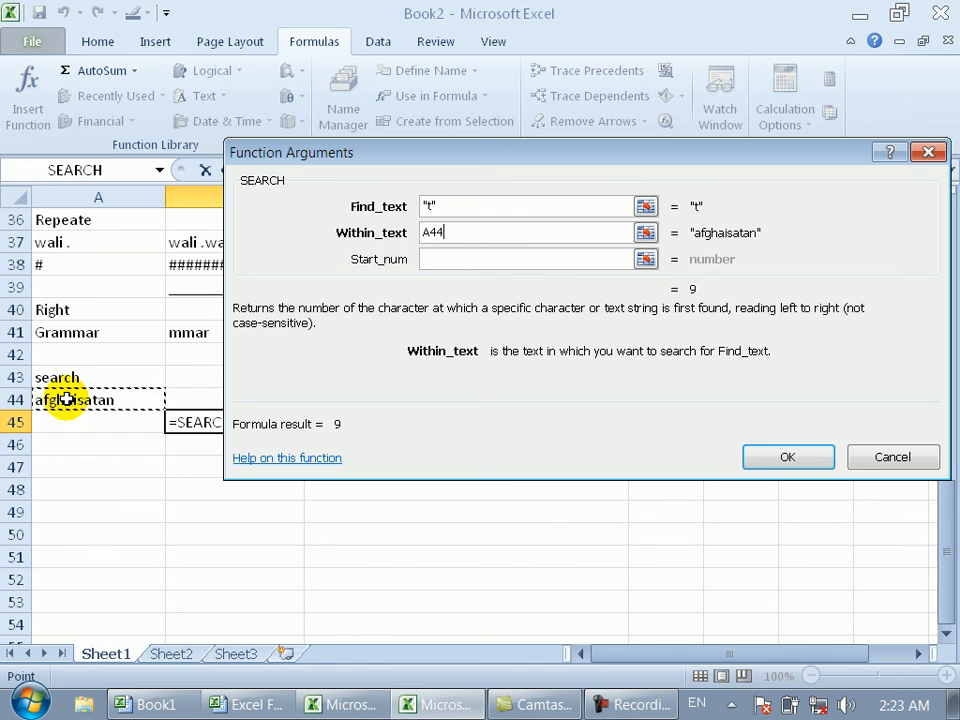
click(484, 257)
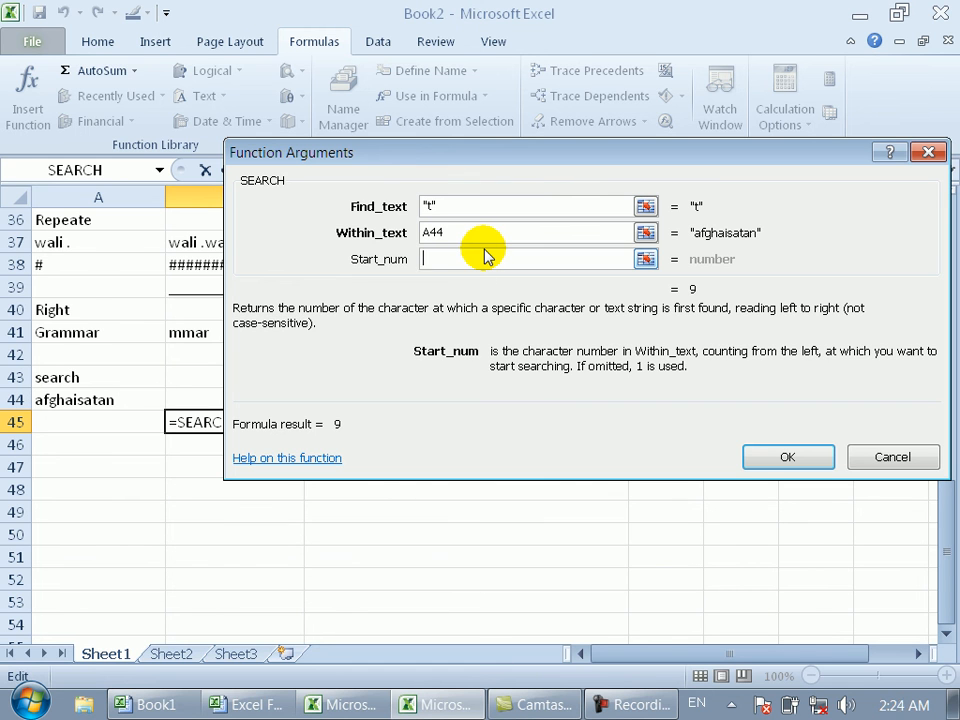
click(784, 455)
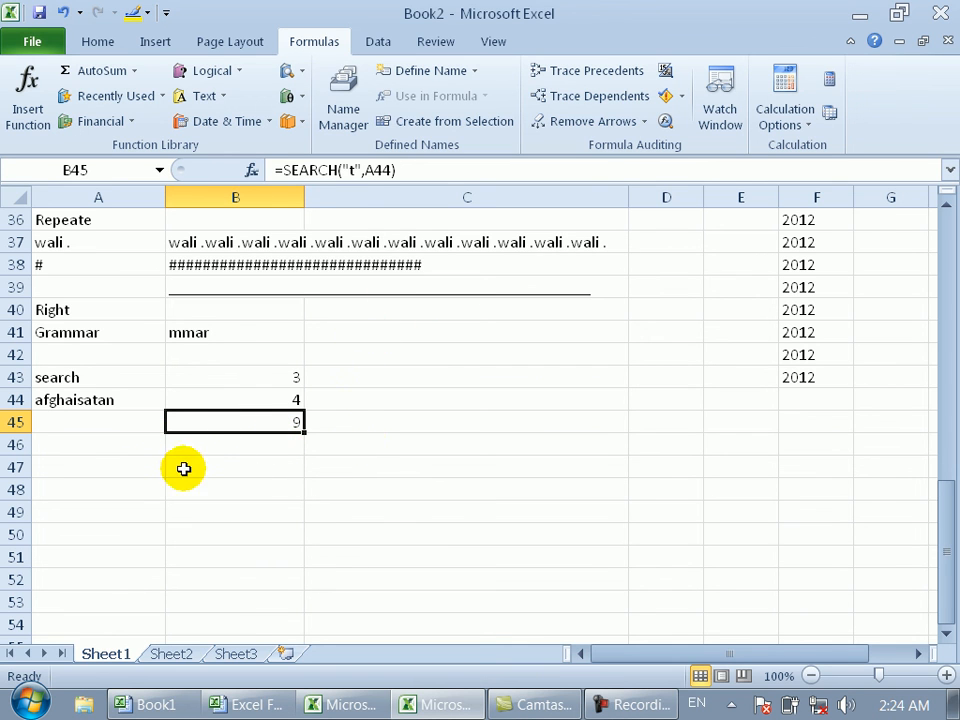
Look through the list of text functions down to VALUE and read the description of SUBSTITUTE.
click(95, 450)
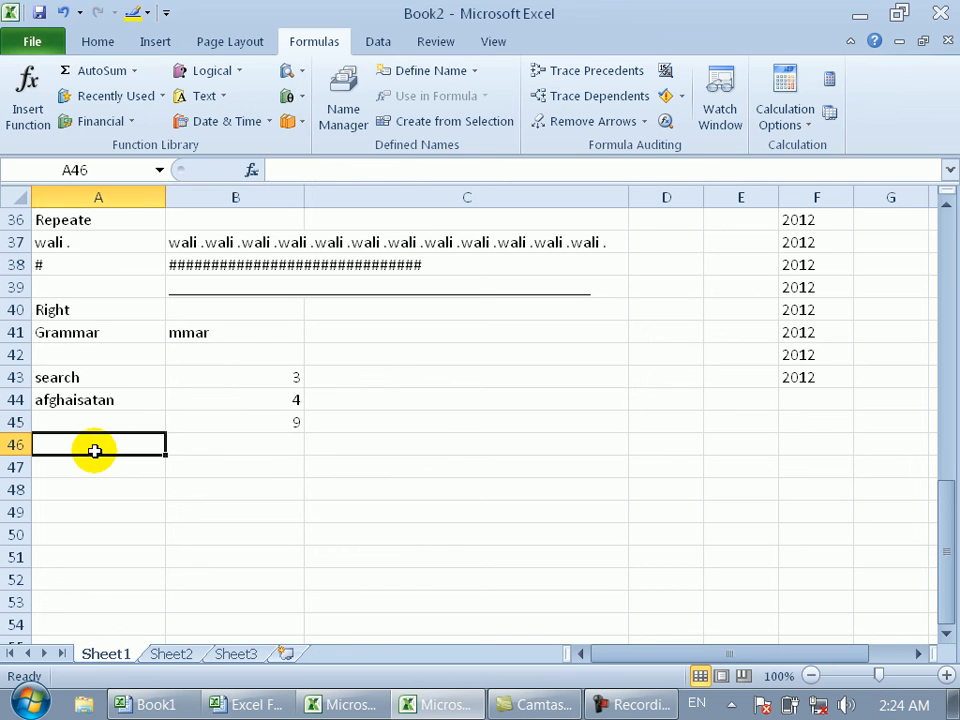
click(226, 100)
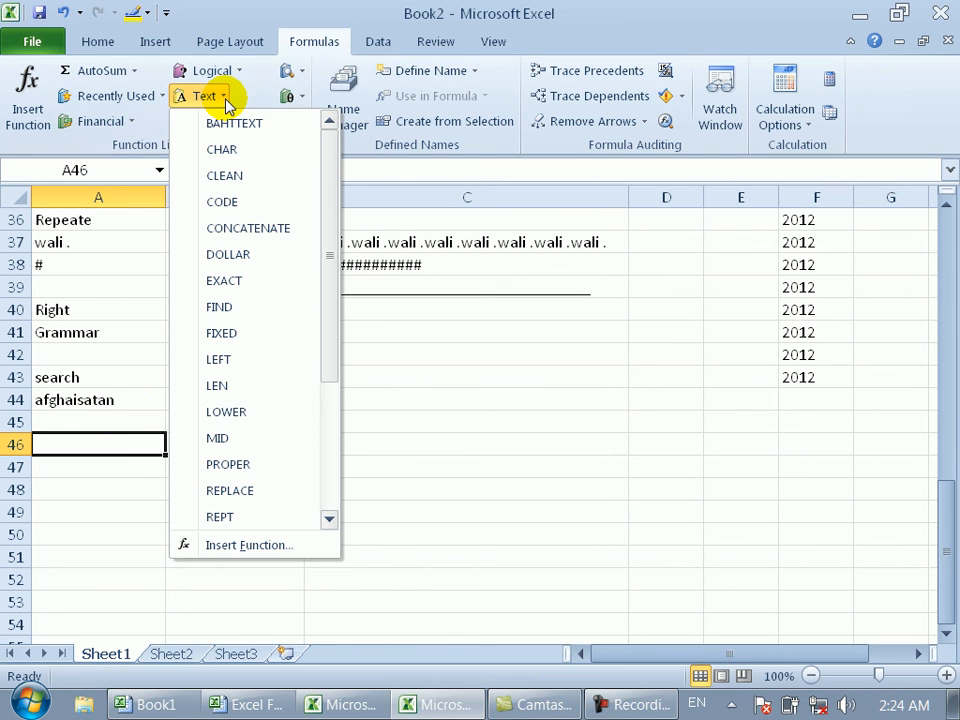
click(329, 519)
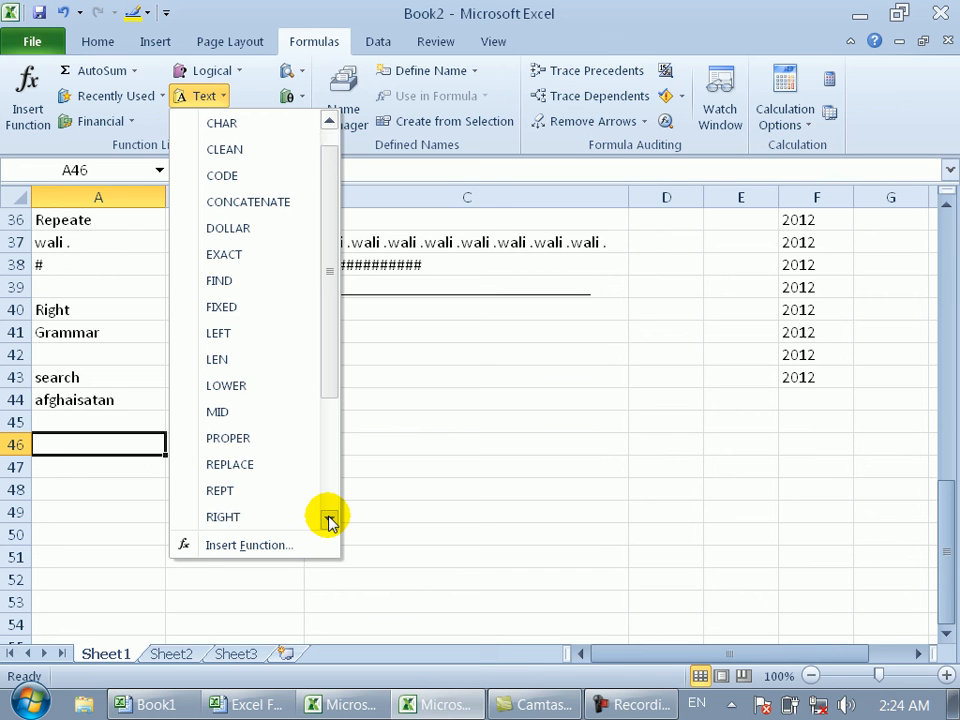
click(329, 518)
click(329, 518)
click(329, 518)
click(329, 518)
click(329, 518)
click(329, 518)
click(329, 518)
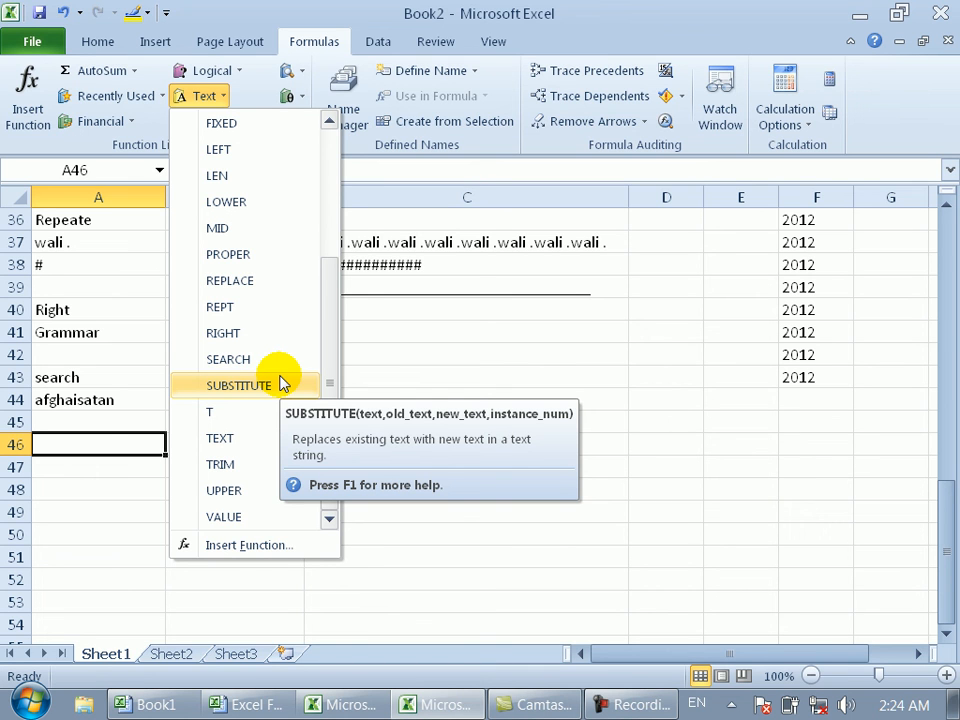
click(430, 557)
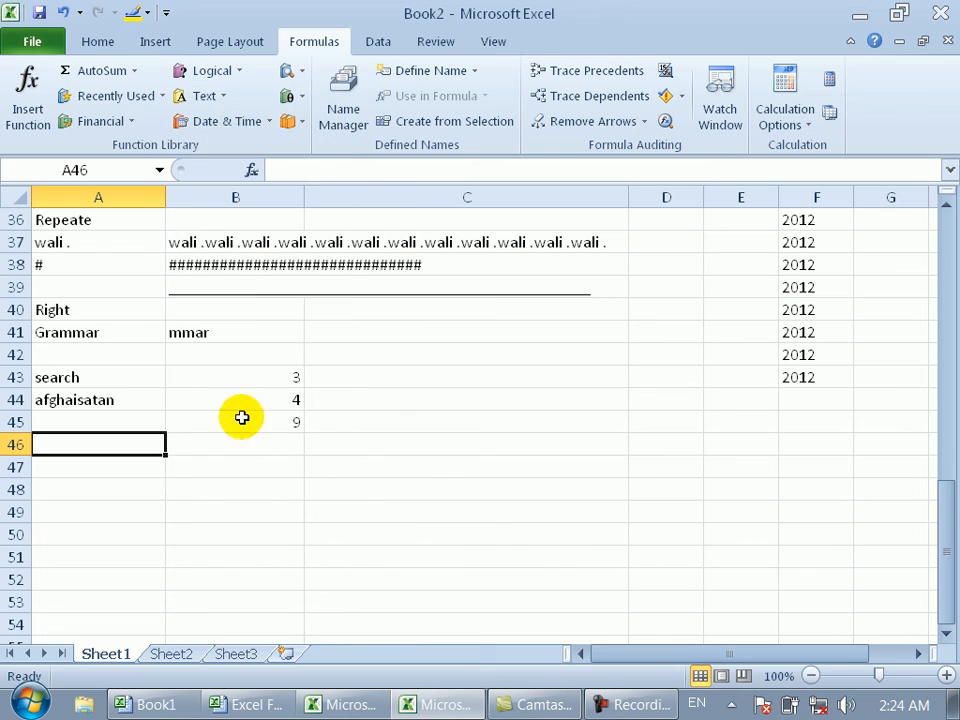
Enter the label "subtitute" in A46 to head the SUBSTITUTE example.
text(sub)
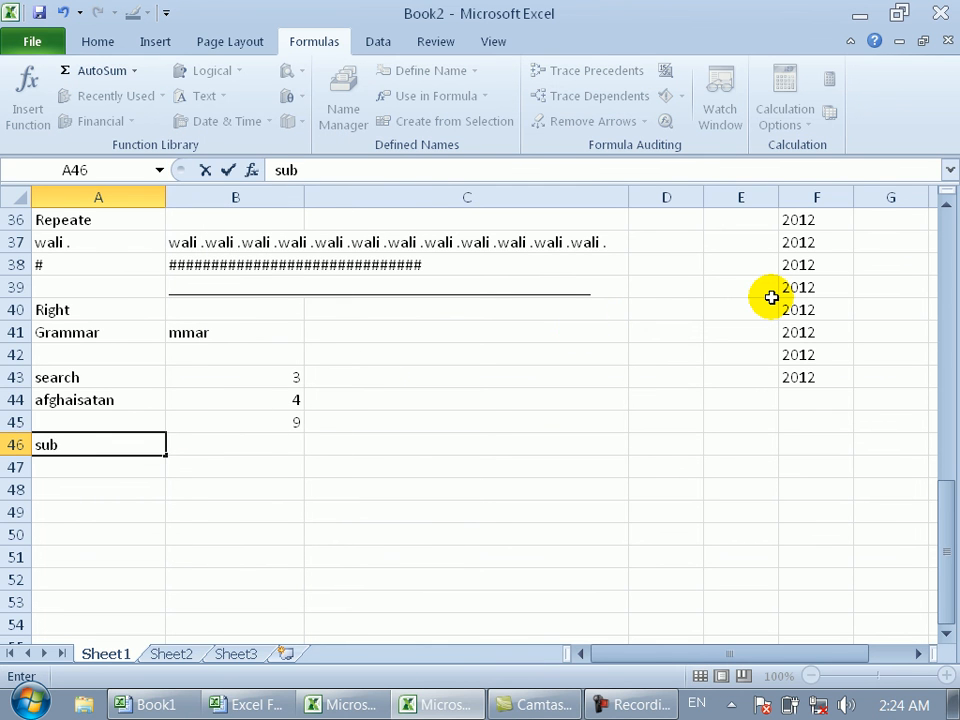
text(titut)
click(771, 294)
text(e)
key(BackSpace)
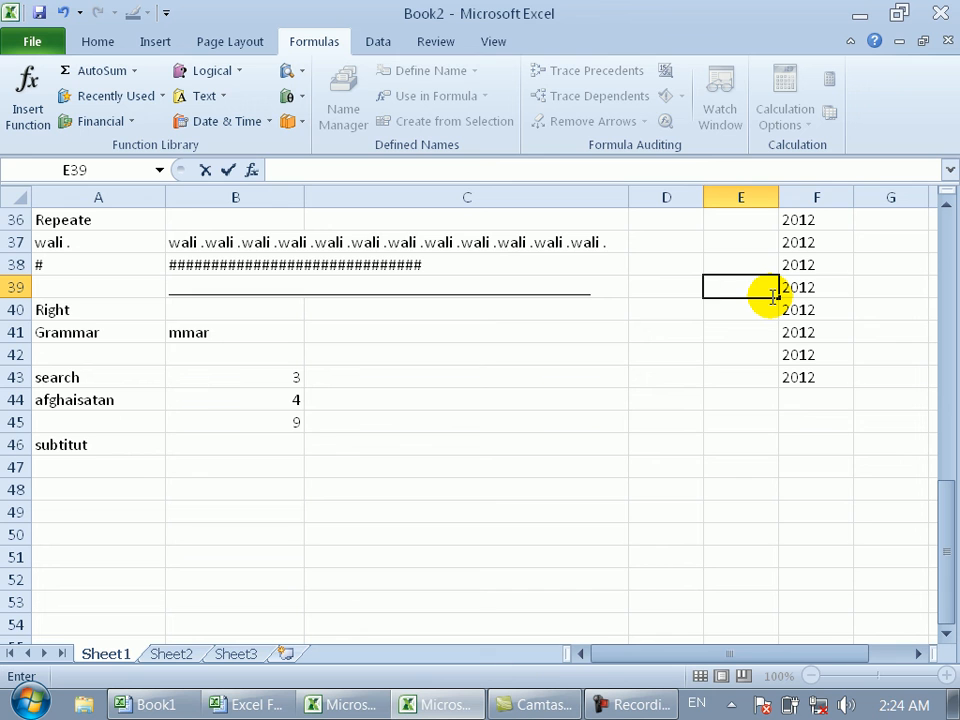
double_click(112, 444)
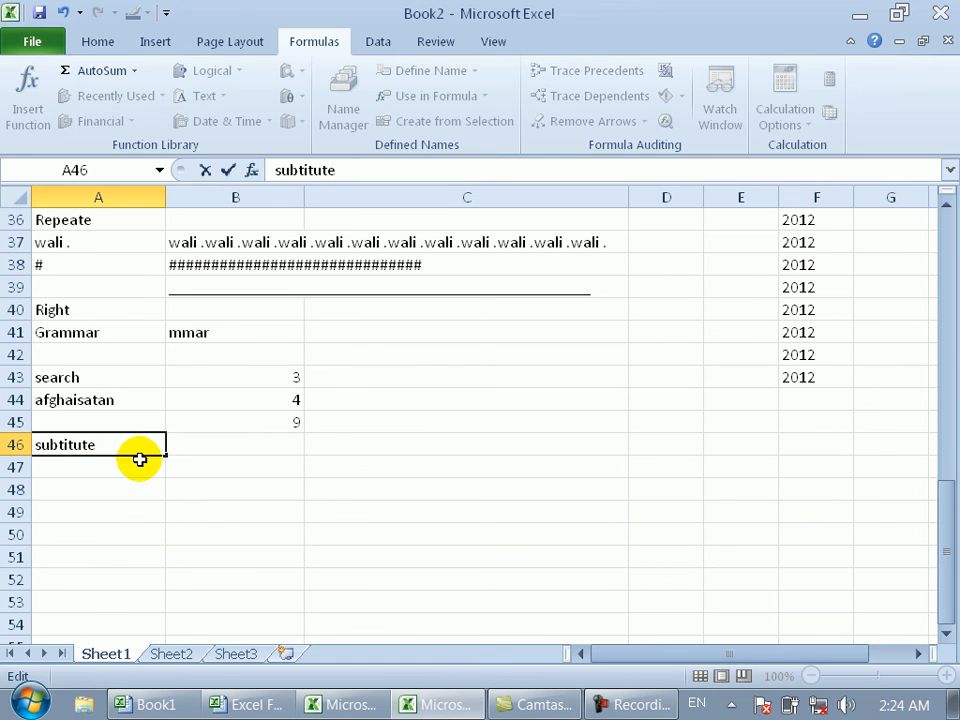
click(121, 470)
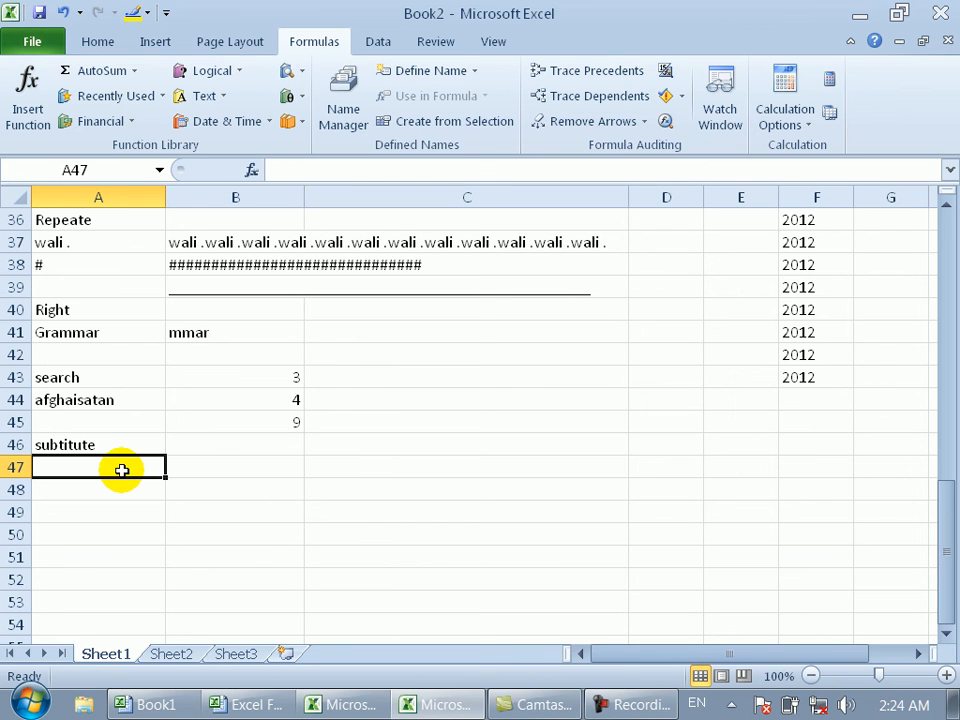
Enter the sample text "ABCDE" in A47, directly below the subtitute label.
key(Right)
key(Up)
key(Down)
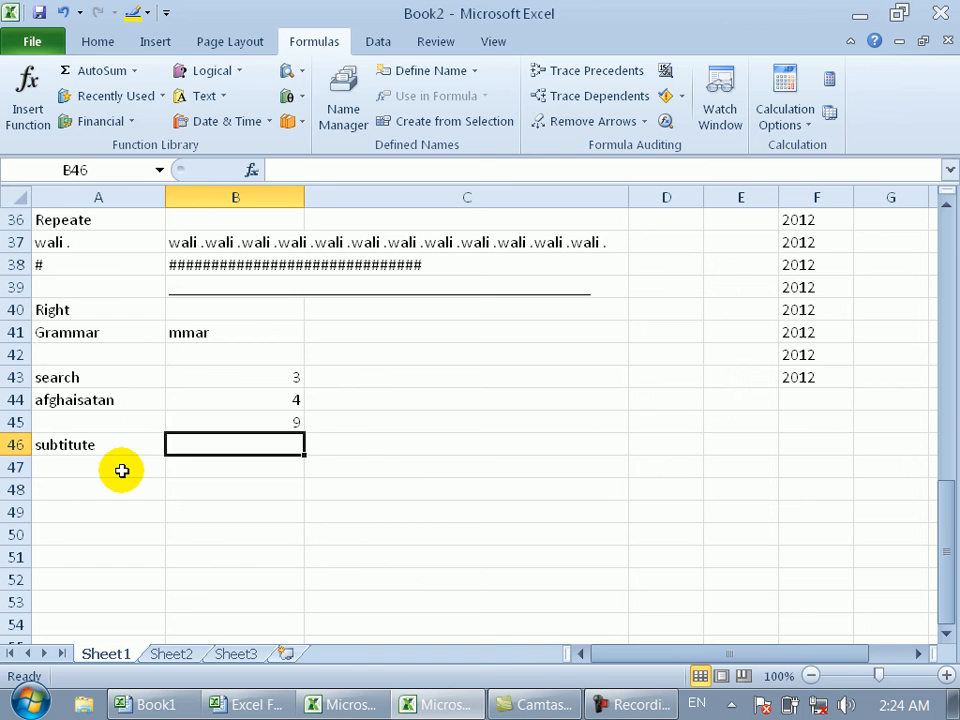
key(Left)
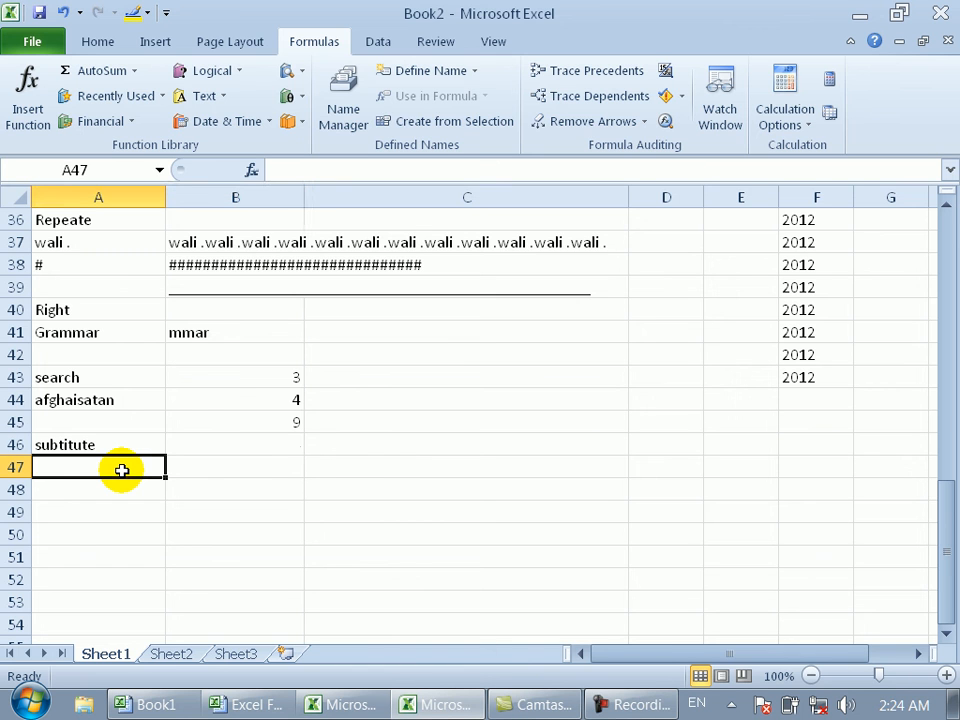
text(AFB)
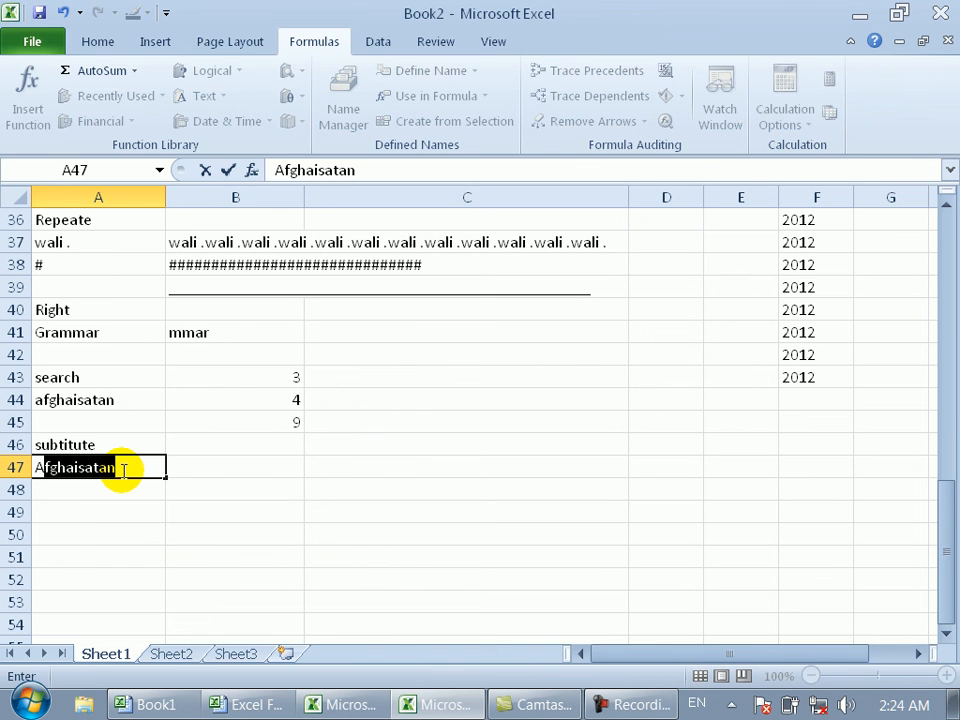
key(BackSpace)
key(BackSpace)
text(B)
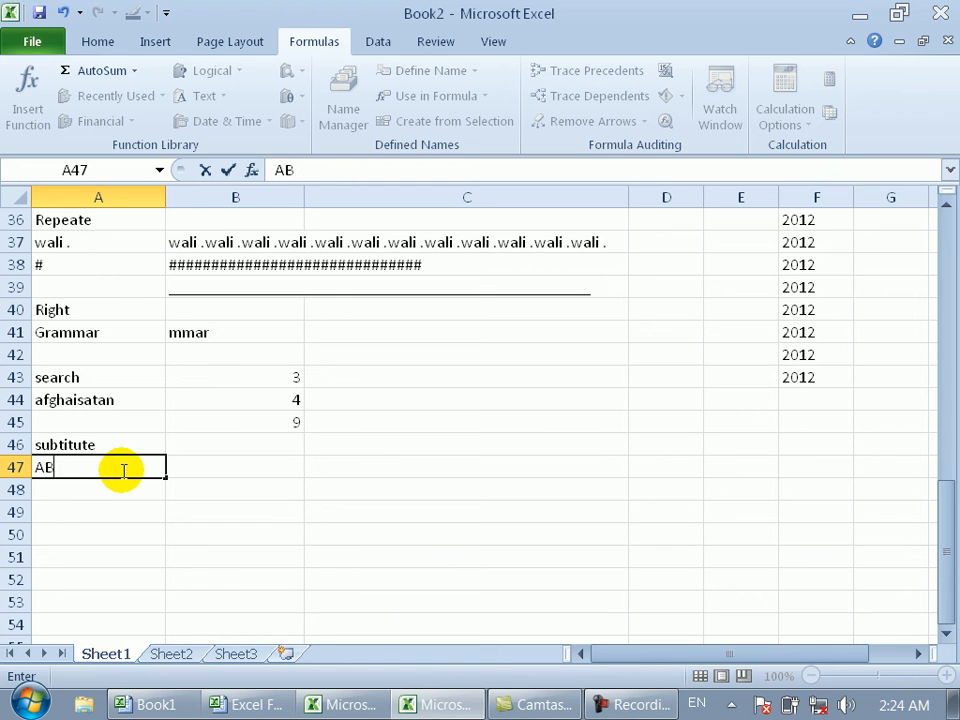
text(CDE)
key(Right)
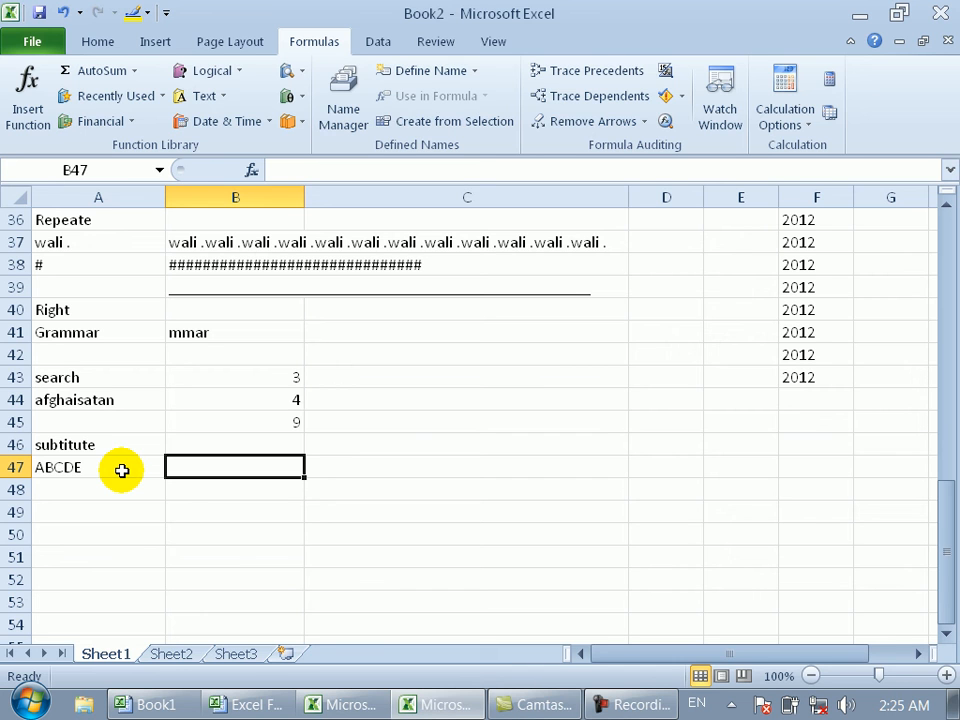
Enter "BH" in B47 as the old text for the SUBSTITUTE example.
text(wali)
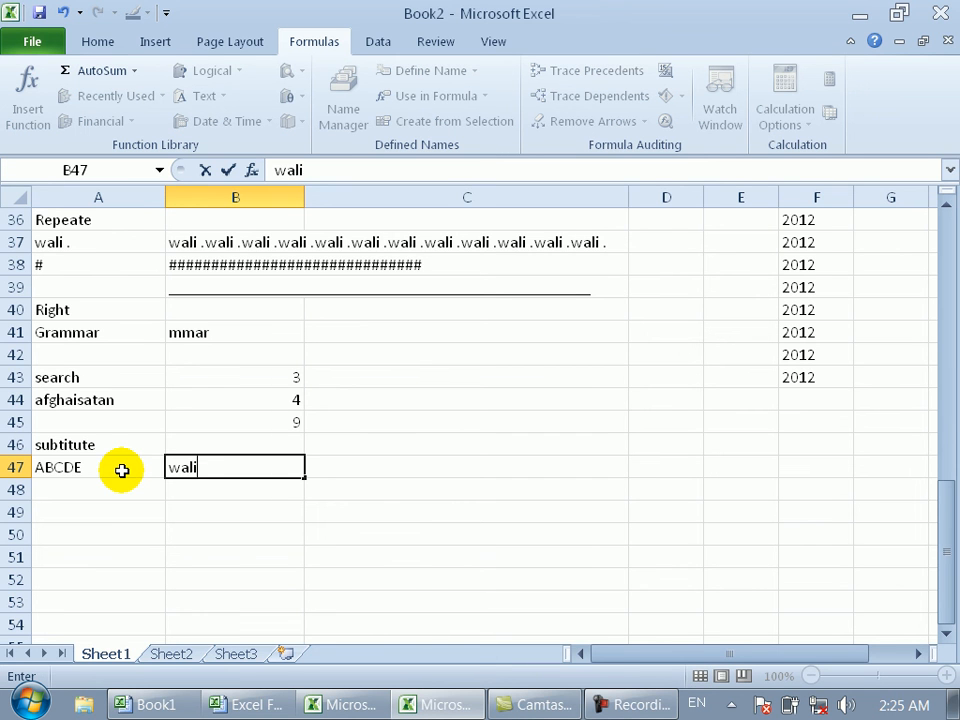
key(Right)
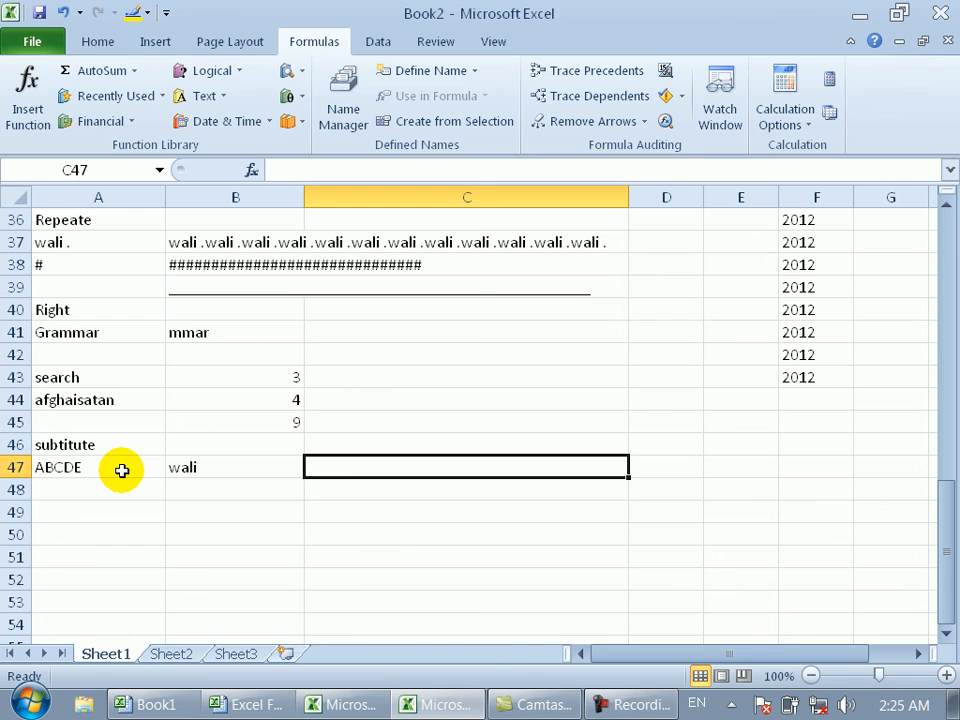
key(Left)
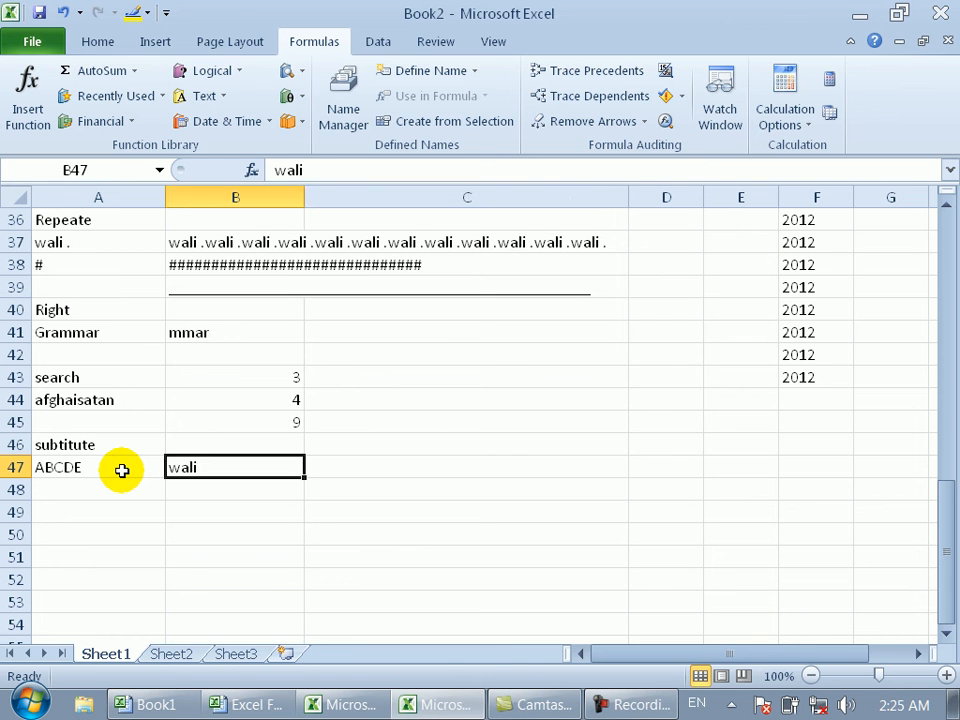
text(b)
key(BackSpace)
text(BH)
key(Right)
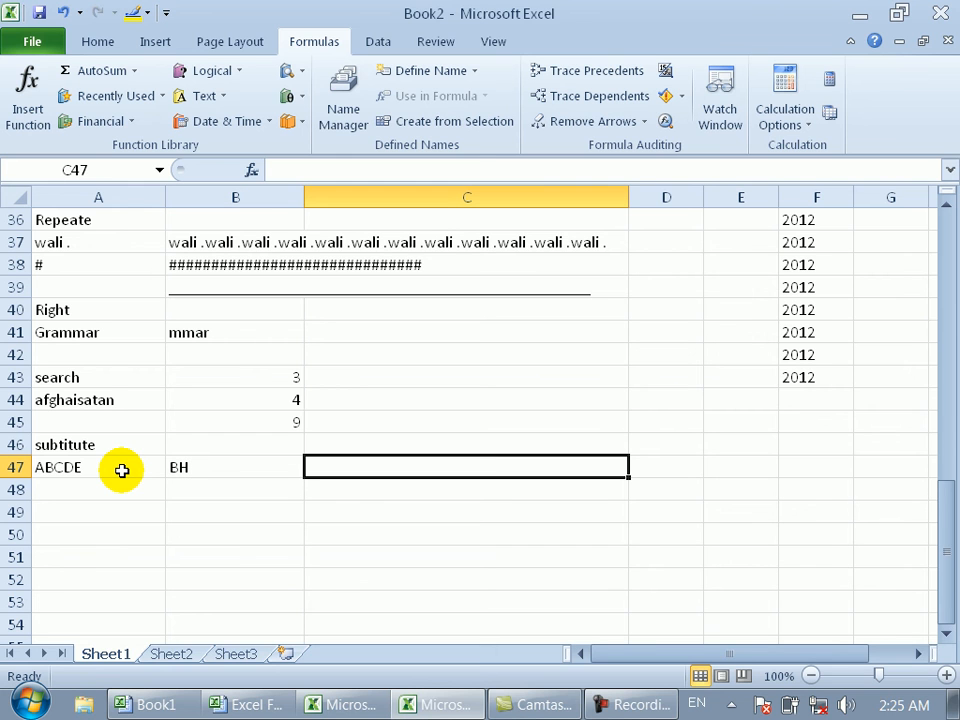
Enter "kahan" in C47 as the new text for the SUBSTITUTE example.
key(Right)
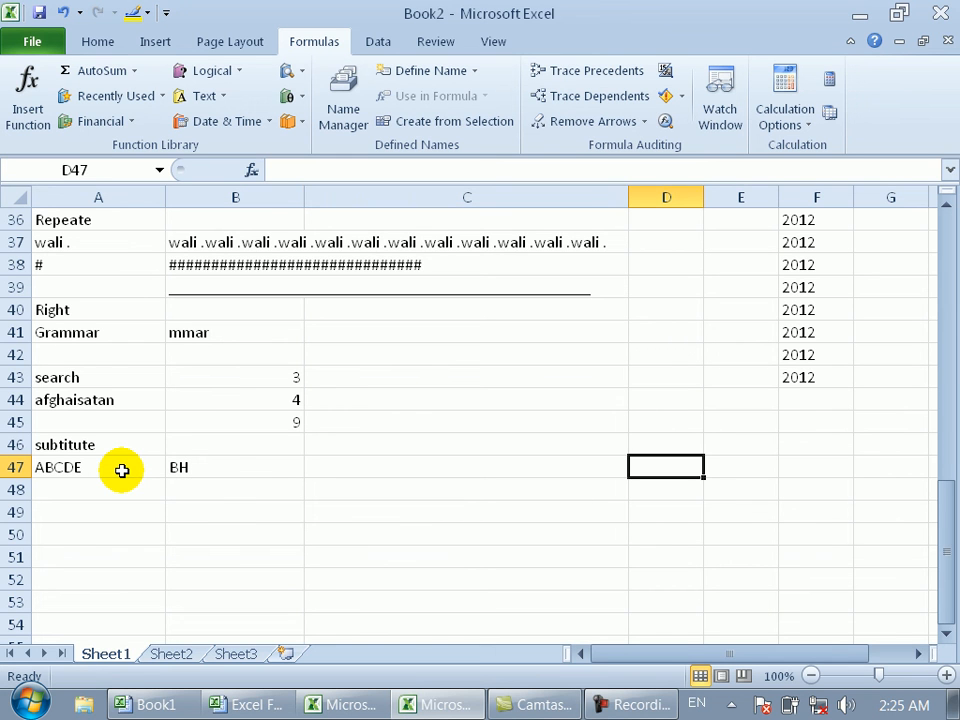
key(Left)
text(k)
key(BackSpace)
text(kahan)
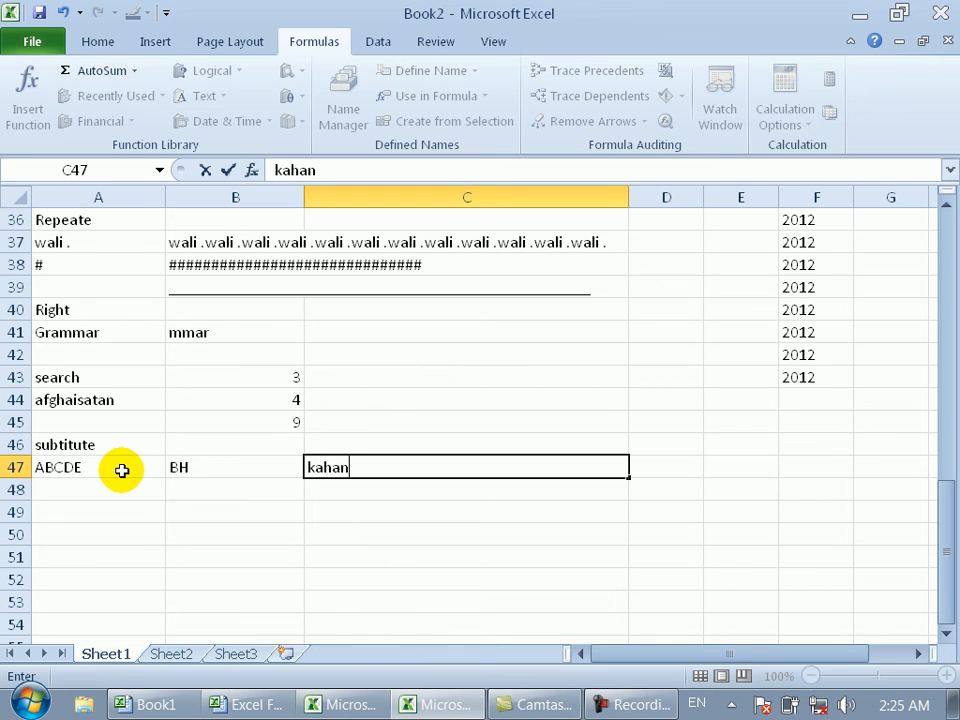
key(Return)
Insert a SUBSTITUTE formula in B48 with A47 as the text, B47 as the old text and C47 as the new text.
key(Left)
text(=su)
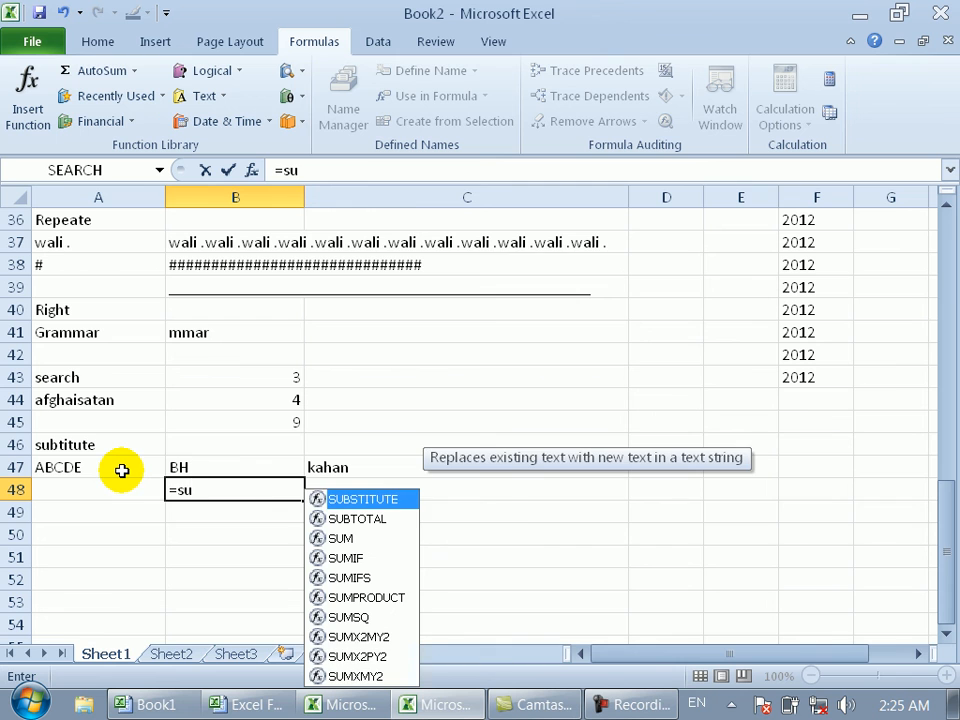
key(Tab)
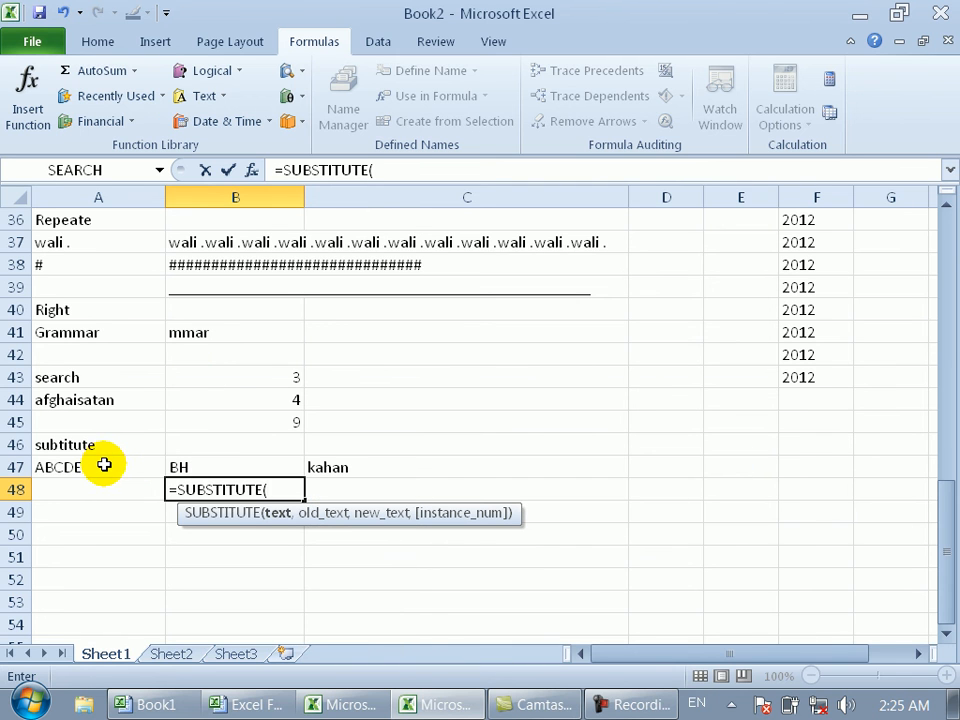
click(104, 464)
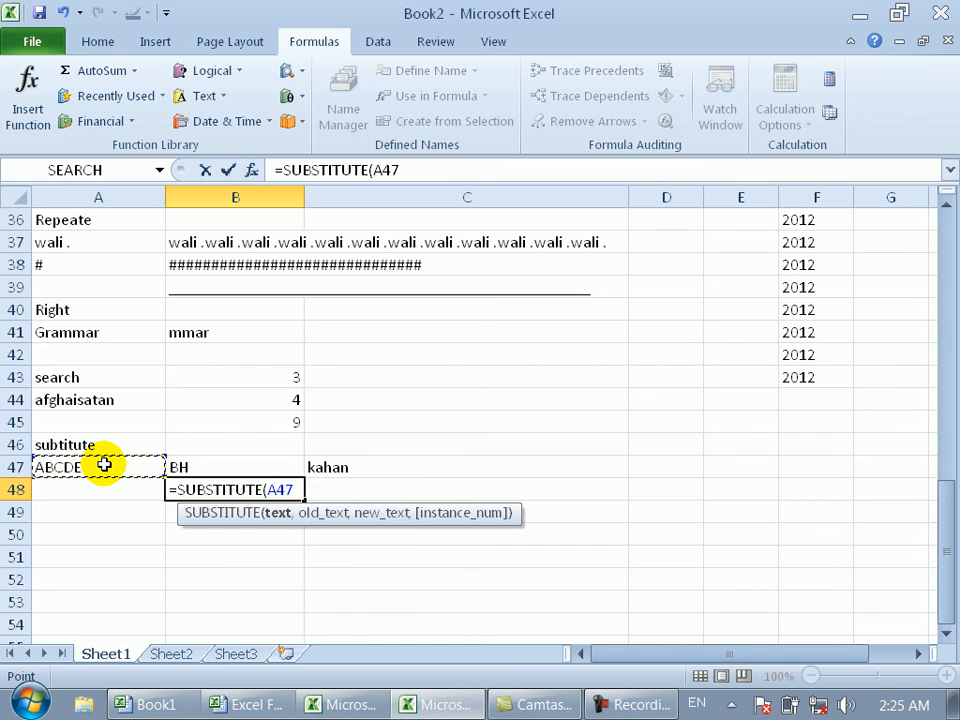
text(,)
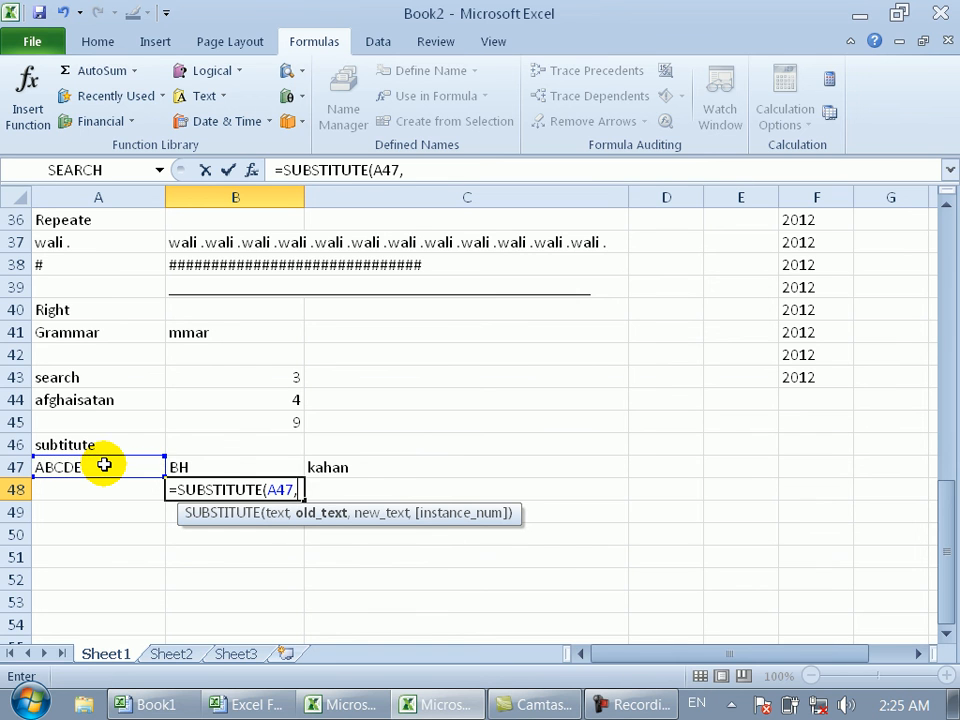
click(225, 460)
text(,)
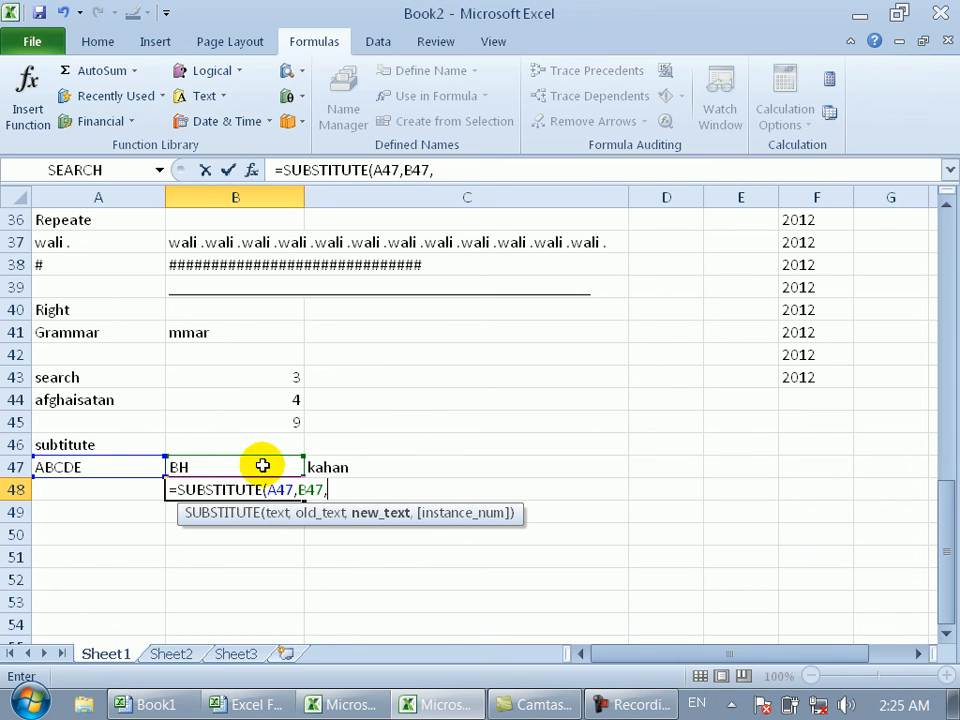
click(343, 464)
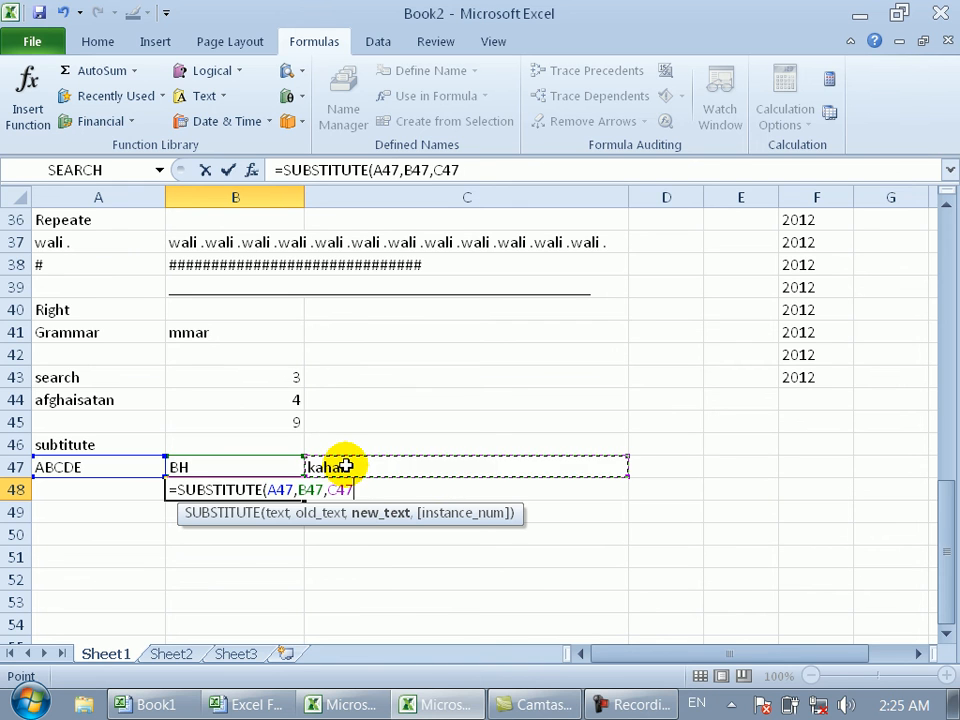
key(Return)
click(270, 485)
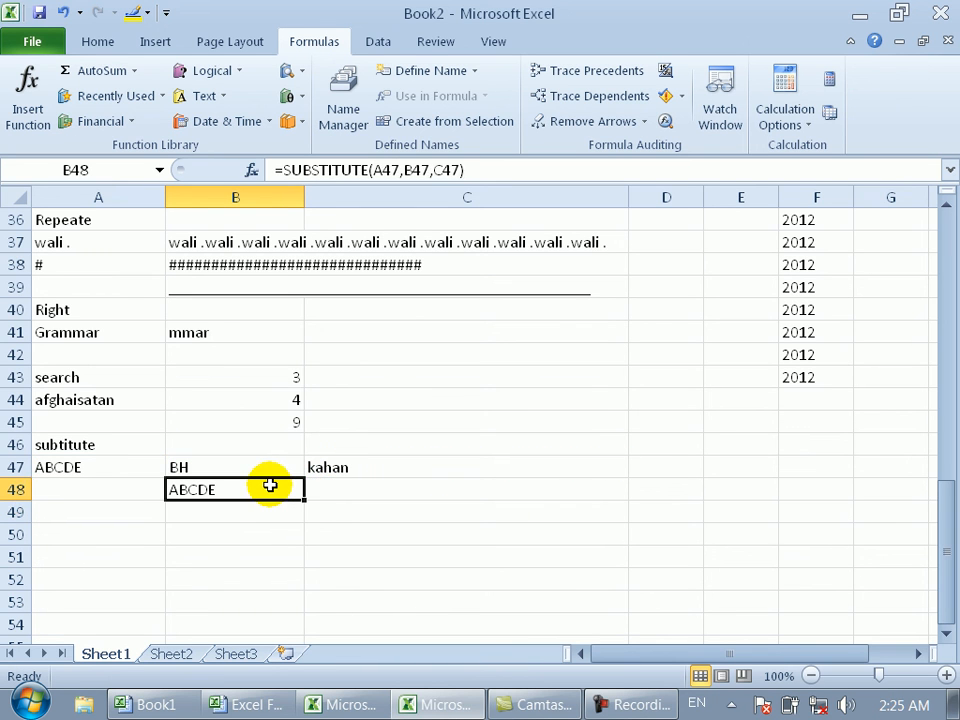